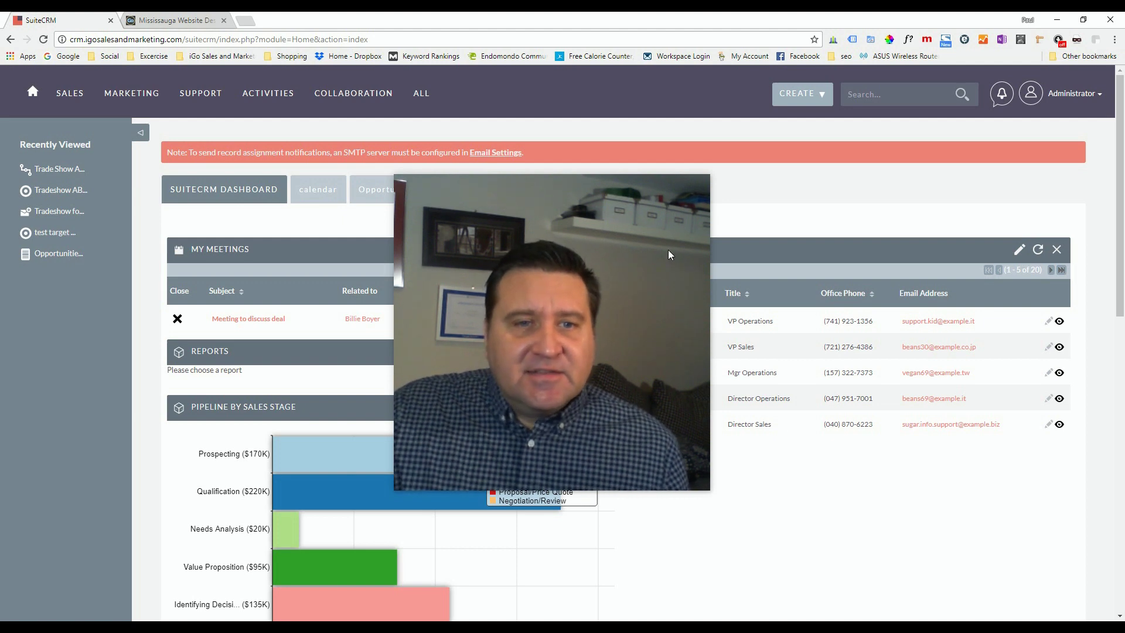
{"action": "left_click", "coordinate": [614, 228]}
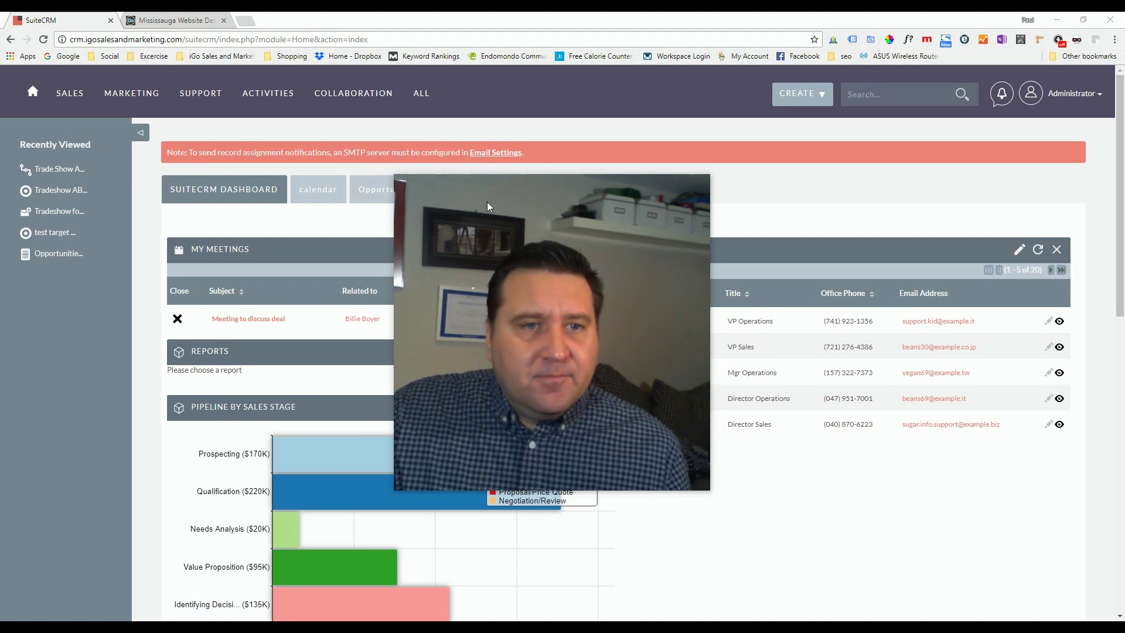
{"action": "mouse_move", "coordinate": [465, 195]}
{"action": "left_click", "coordinate": [438, 195]}
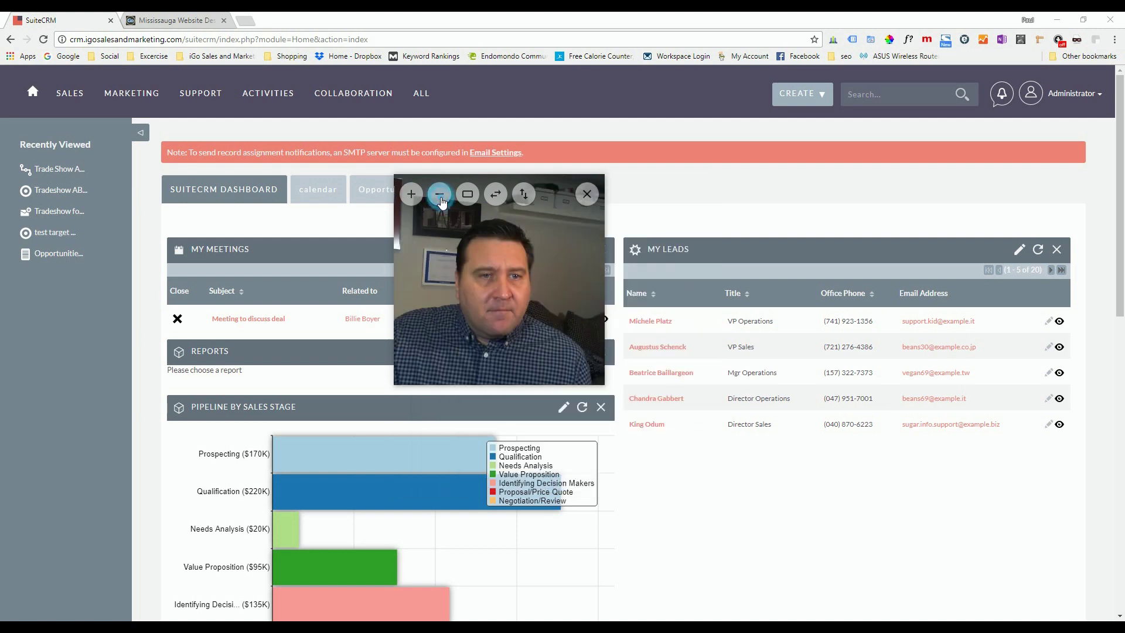
{"action": "left_click_drag", "start_coordinate": [483, 293], "coordinate": [946, 508]}
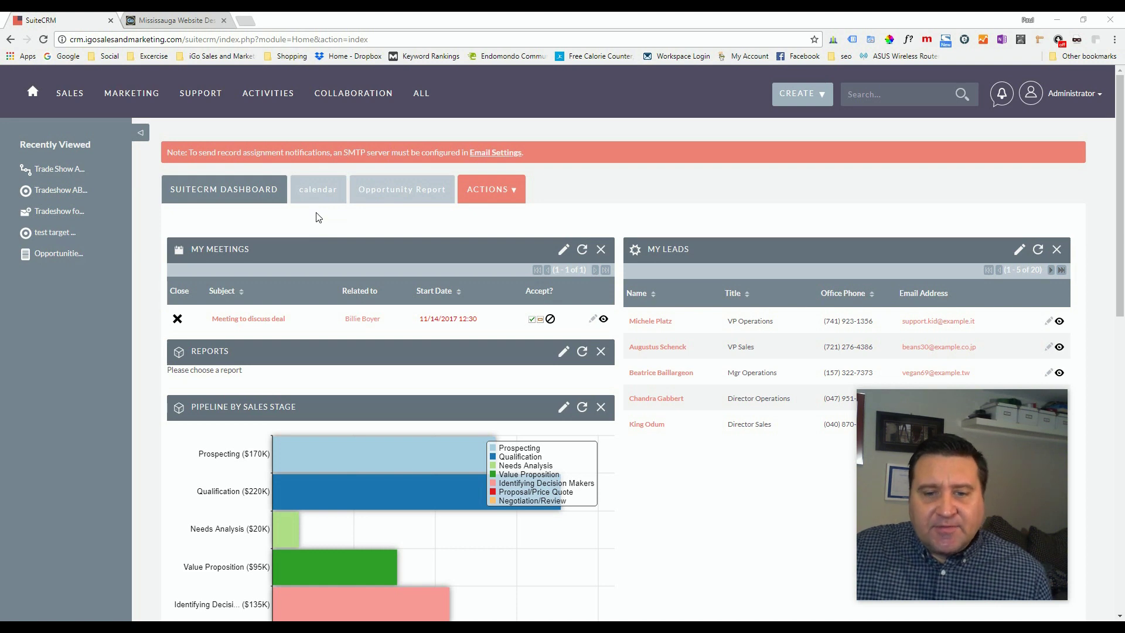
Step: Go to the Products module and start creating a new product record
{"action": "mouse_move", "coordinate": [424, 106]}
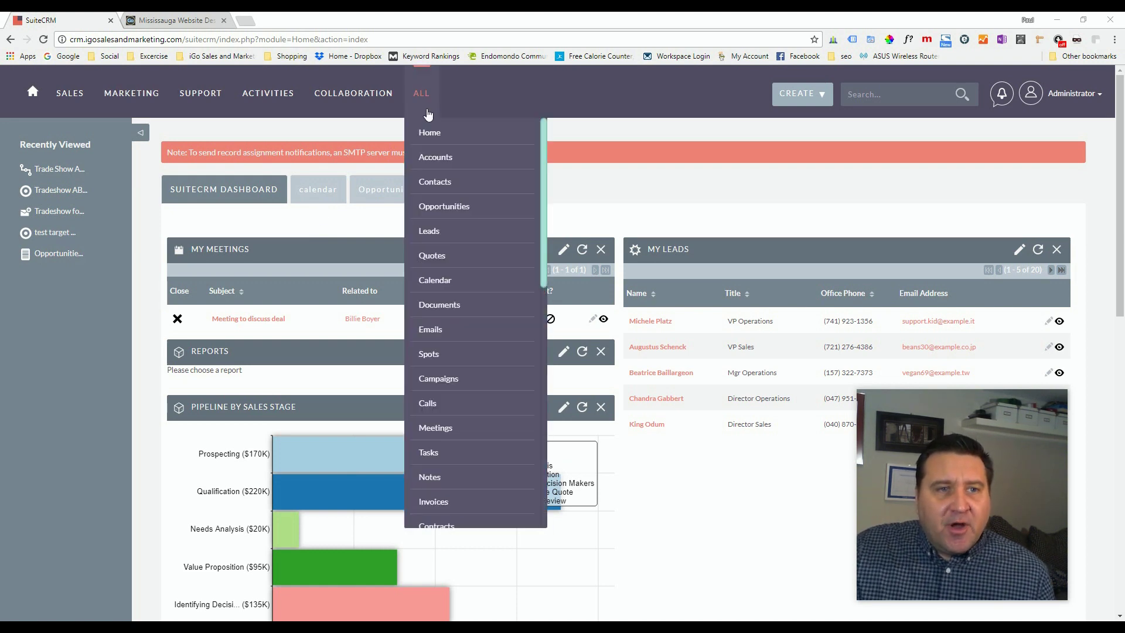
{"action": "scroll", "coordinate": [440, 271], "scroll_direction": "down", "scroll_amount": 2}
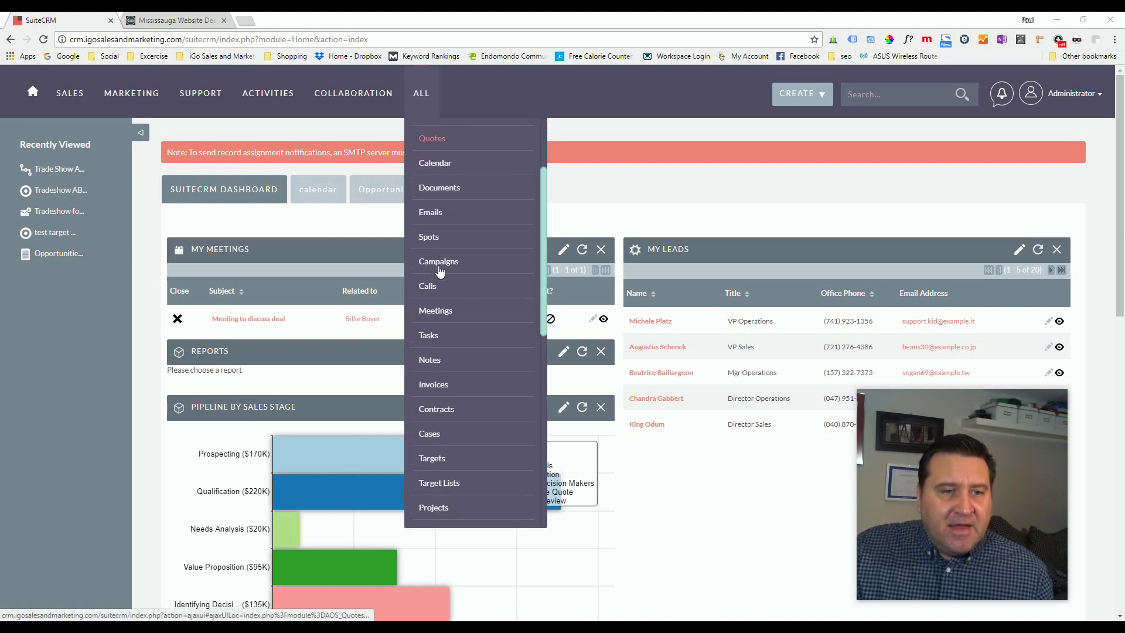
{"action": "scroll", "coordinate": [440, 270], "scroll_direction": "down", "scroll_amount": 1}
{"action": "scroll", "coordinate": [440, 271], "scroll_direction": "down", "scroll_amount": 1}
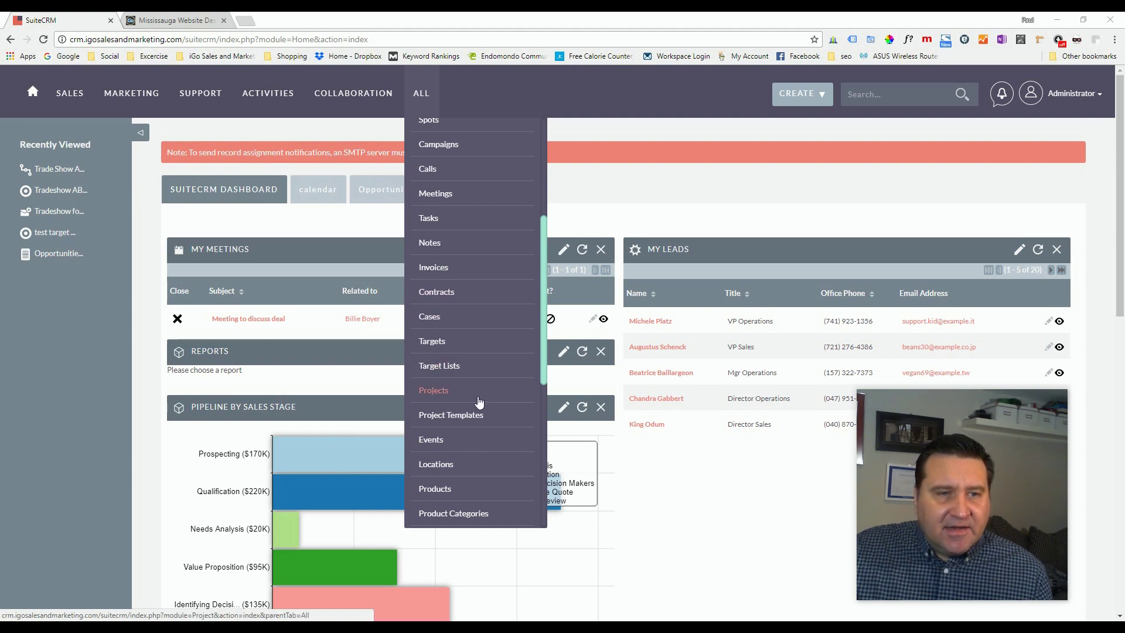
{"action": "scroll", "coordinate": [440, 387], "scroll_direction": "down", "scroll_amount": 2}
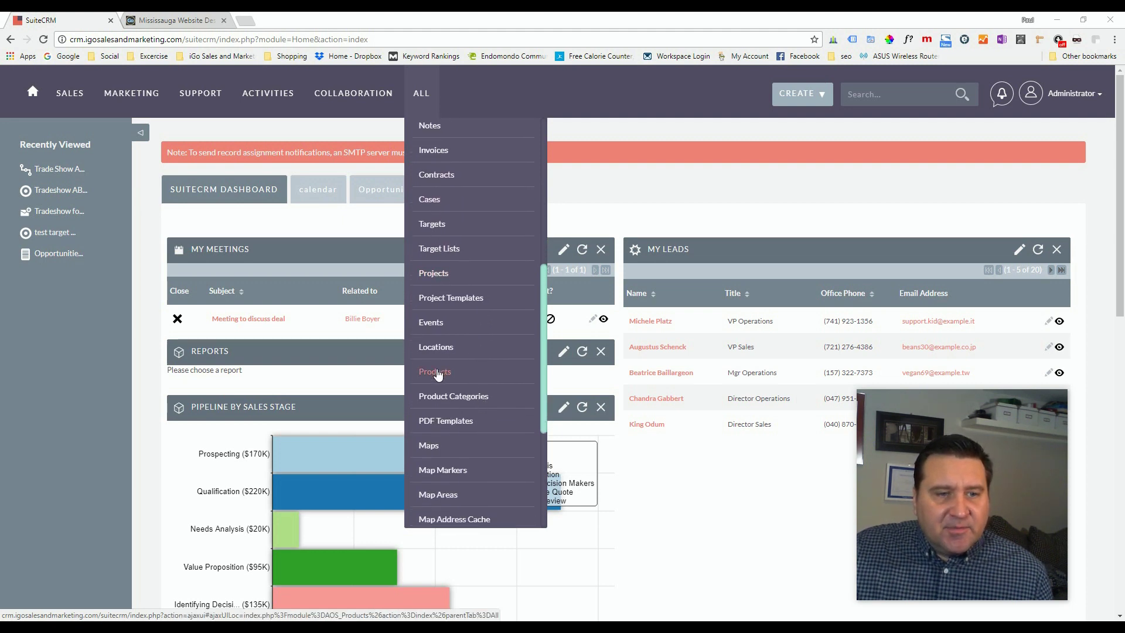
{"action": "left_click", "coordinate": [437, 372]}
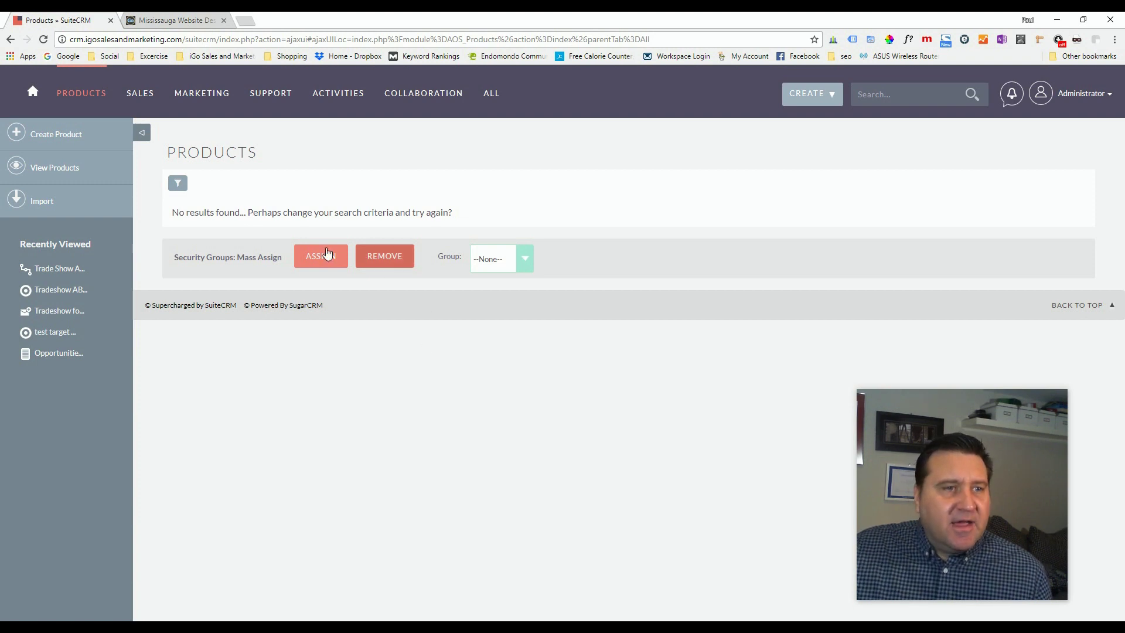
{"action": "left_click", "coordinate": [55, 141]}
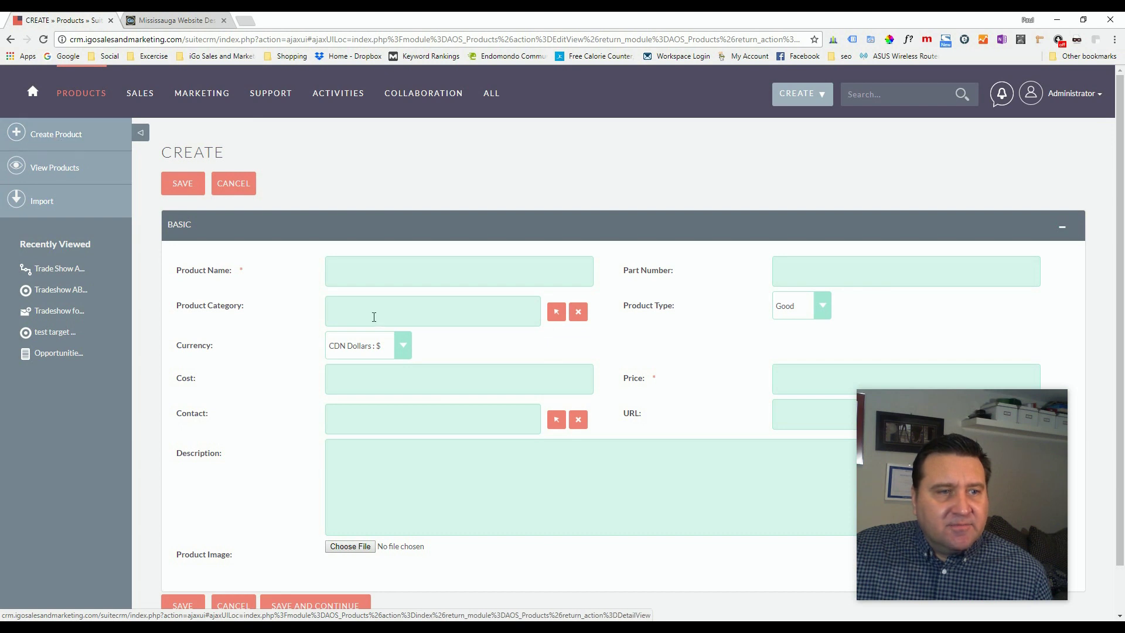
Step: Enter LED Lightbulb 10 W as the product name and 123456 as the part number
{"action": "left_click", "coordinate": [377, 277]}
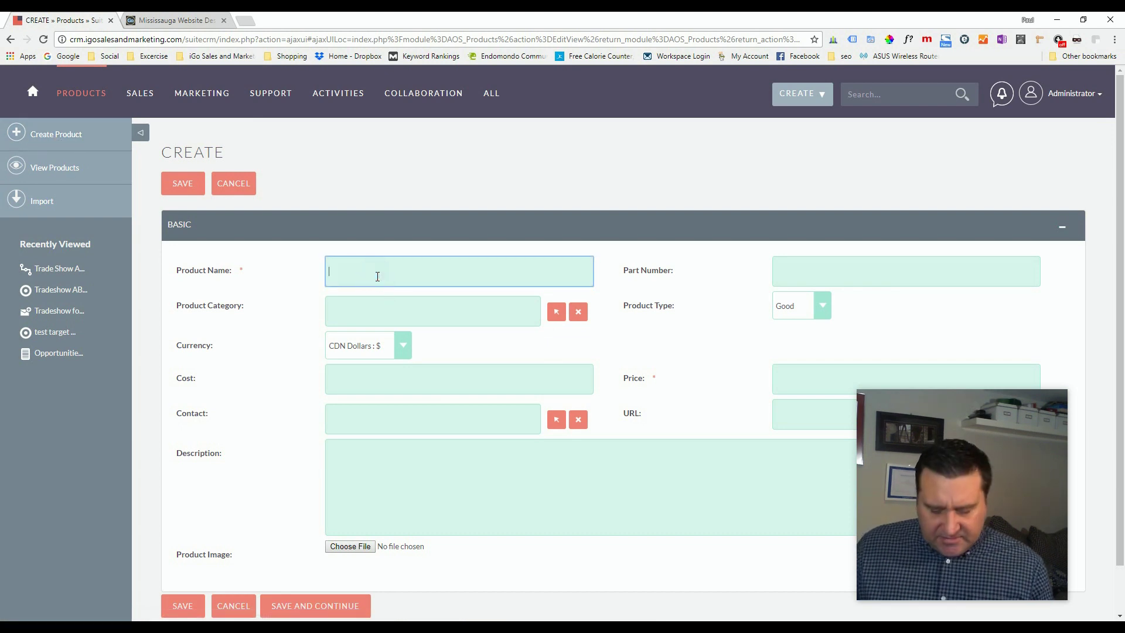
{"action": "type", "text": "LED Light"}
{"action": "key", "text": "BackSpace"}
{"action": "key", "text": "BackSpace"}
{"action": "key", "text": "BackSpace"}
{"action": "type", "text": "ightbulb 10 W"}
{"action": "key", "text": "Tab"}
{"action": "left_click", "coordinate": [818, 276]}
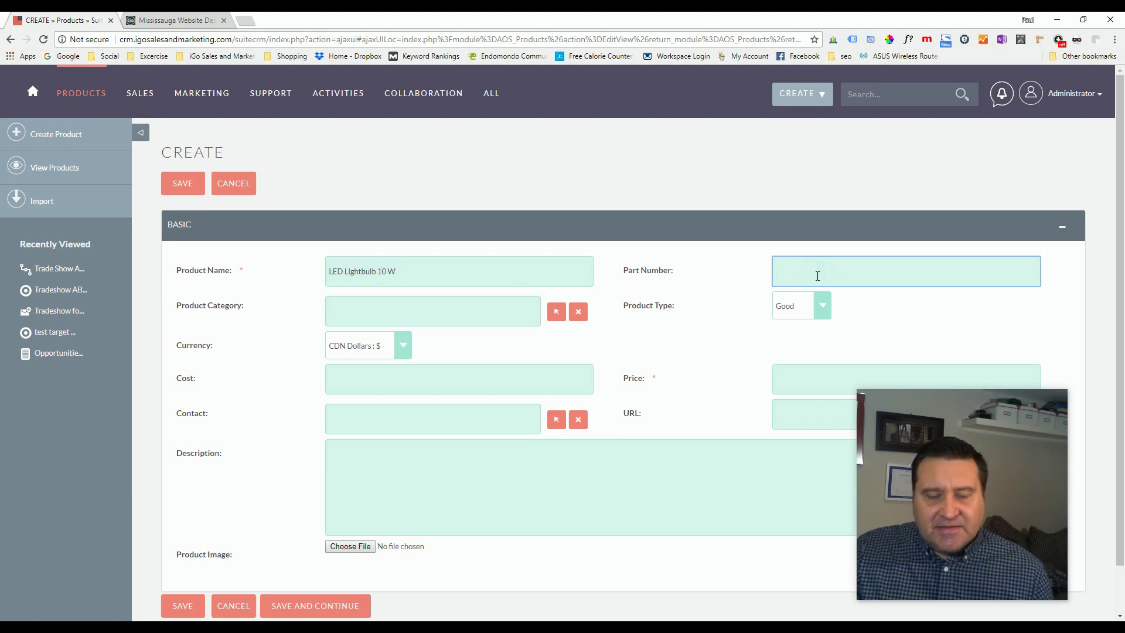
{"action": "type", "text": "123456"}
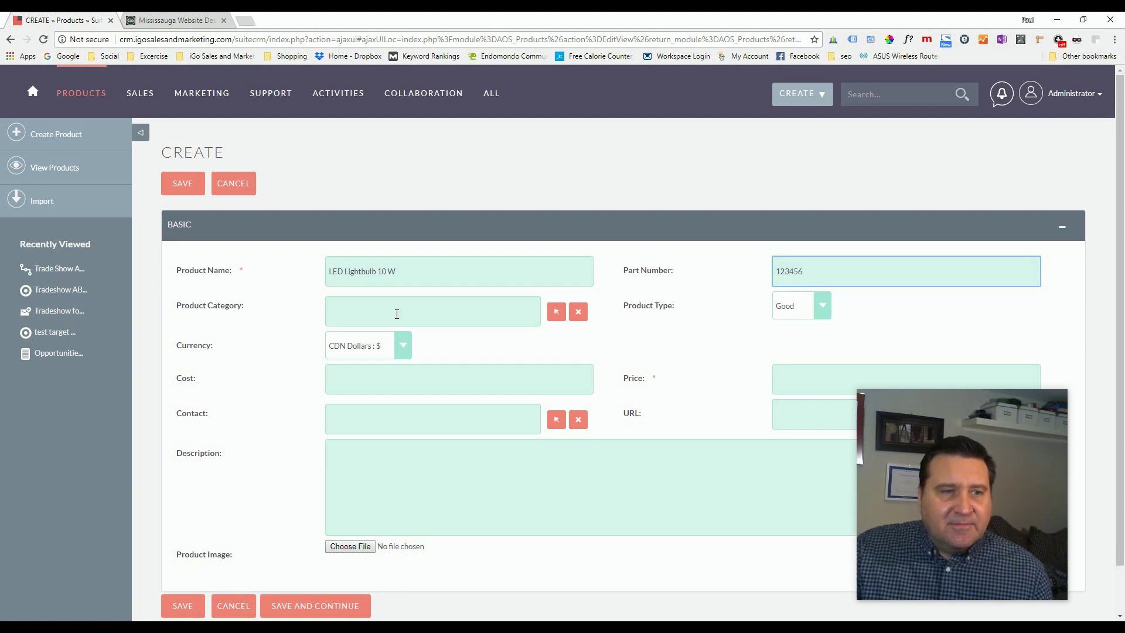
Step: Check which product categories can be selected for the new product, then close the category selection window
{"action": "left_click", "coordinate": [382, 311]}
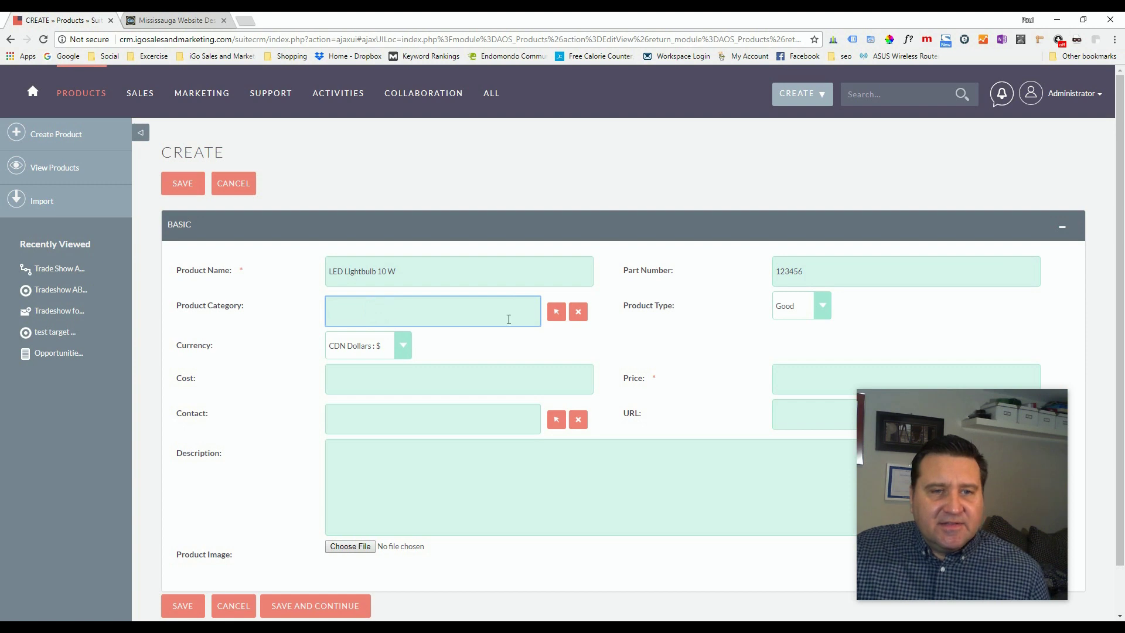
{"action": "left_click", "coordinate": [557, 311]}
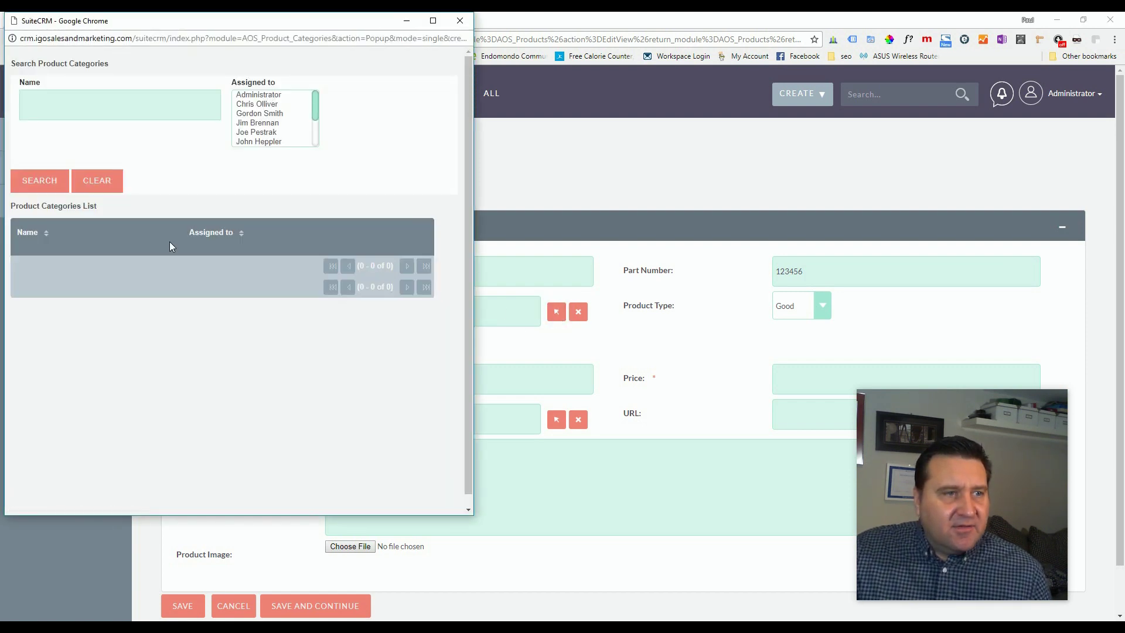
{"action": "left_click", "coordinate": [460, 22]}
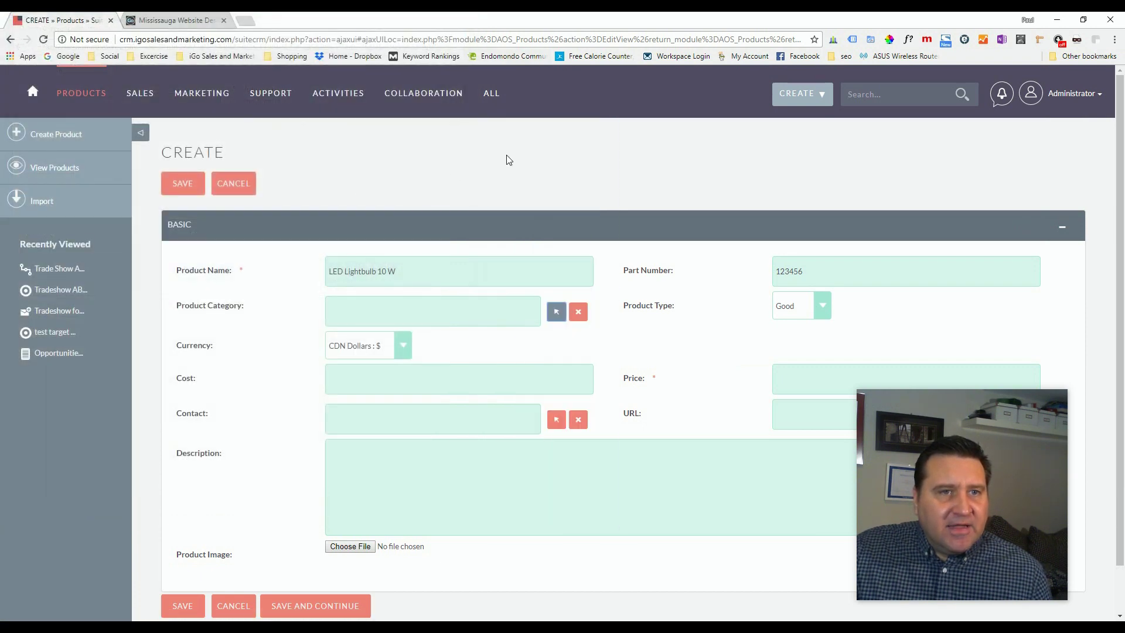
Step: Open the Product Categories module in a separate browser tab, keeping the unsaved product form open
{"action": "mouse_move", "coordinate": [488, 94]}
{"action": "scroll", "coordinate": [520, 339], "scroll_direction": "down", "scroll_amount": 2}
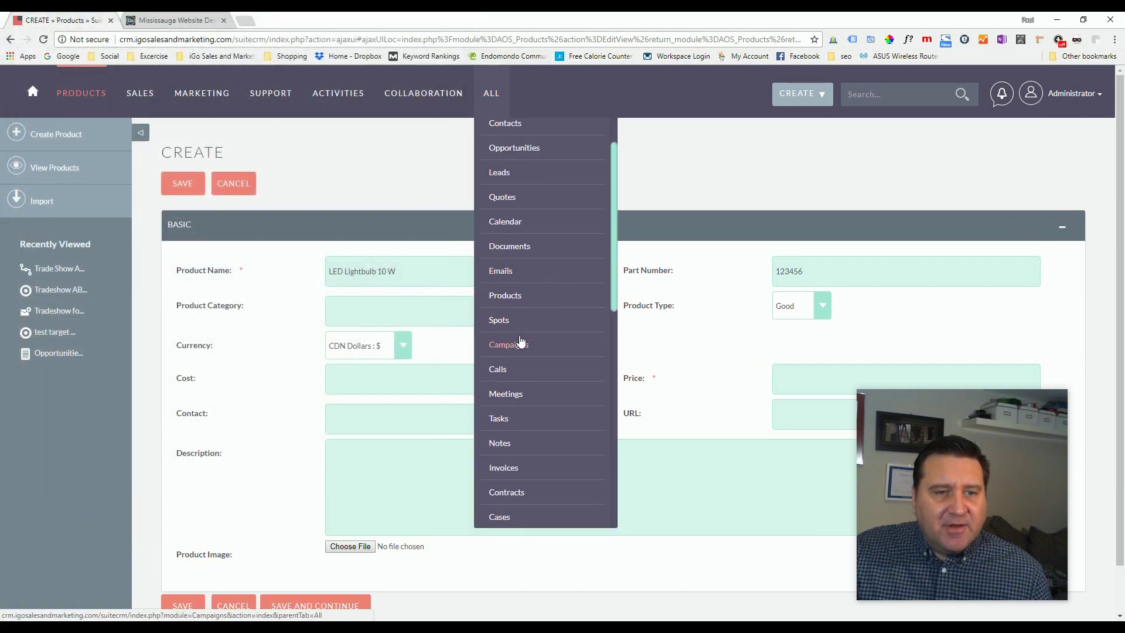
{"action": "scroll", "coordinate": [520, 340], "scroll_direction": "down", "scroll_amount": 3}
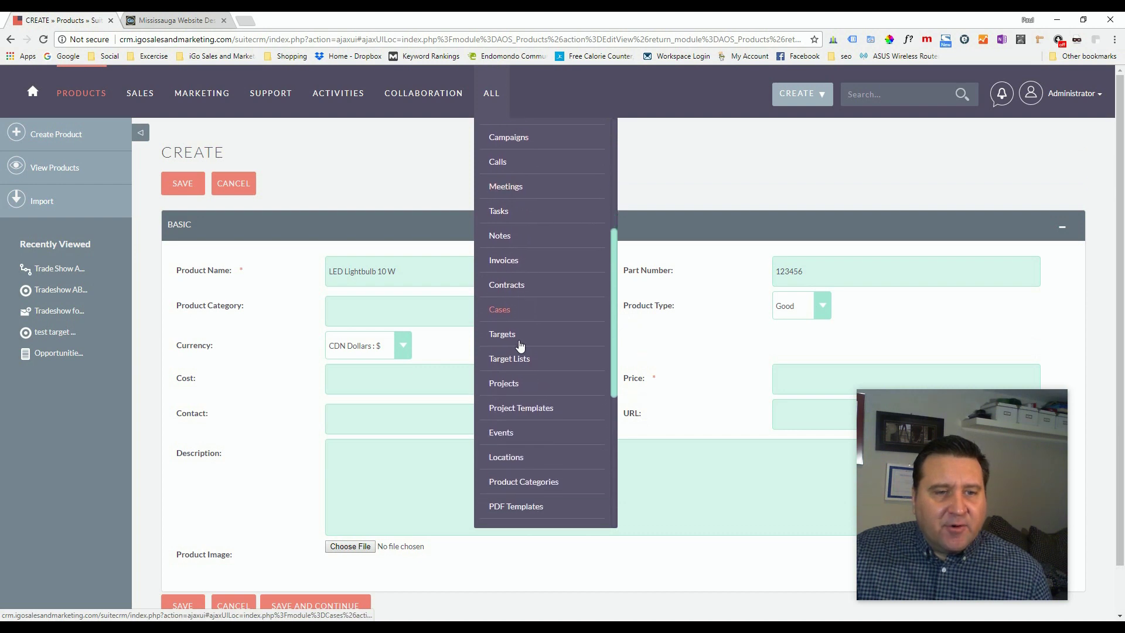
{"action": "right_click", "coordinate": [522, 459]}
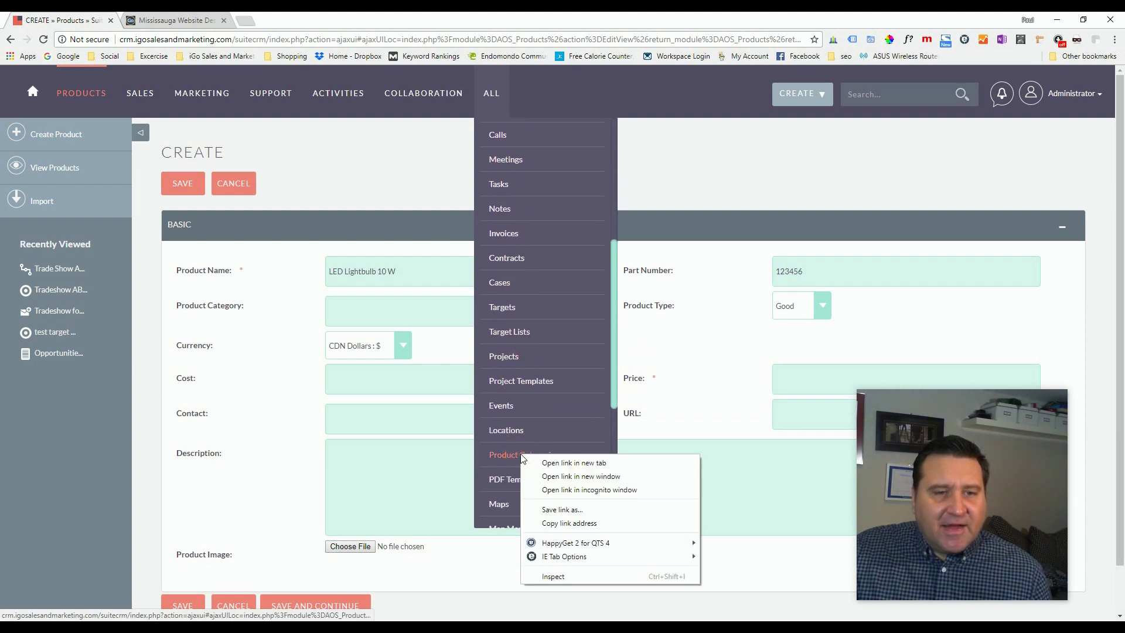
{"action": "left_click", "coordinate": [574, 463]}
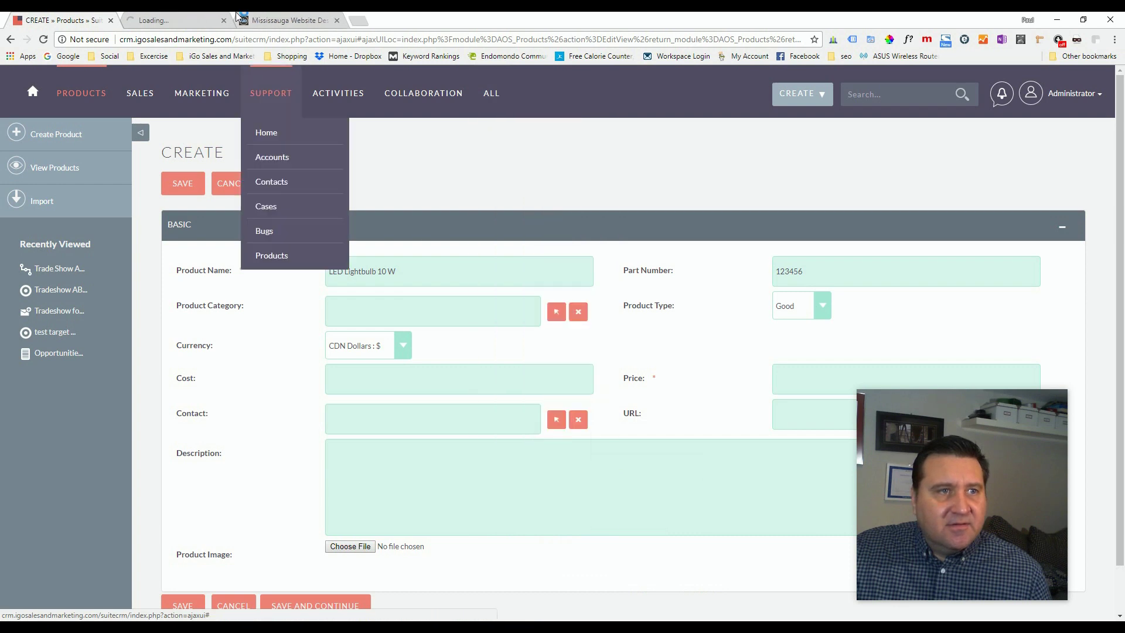
{"action": "left_click", "coordinate": [185, 20]}
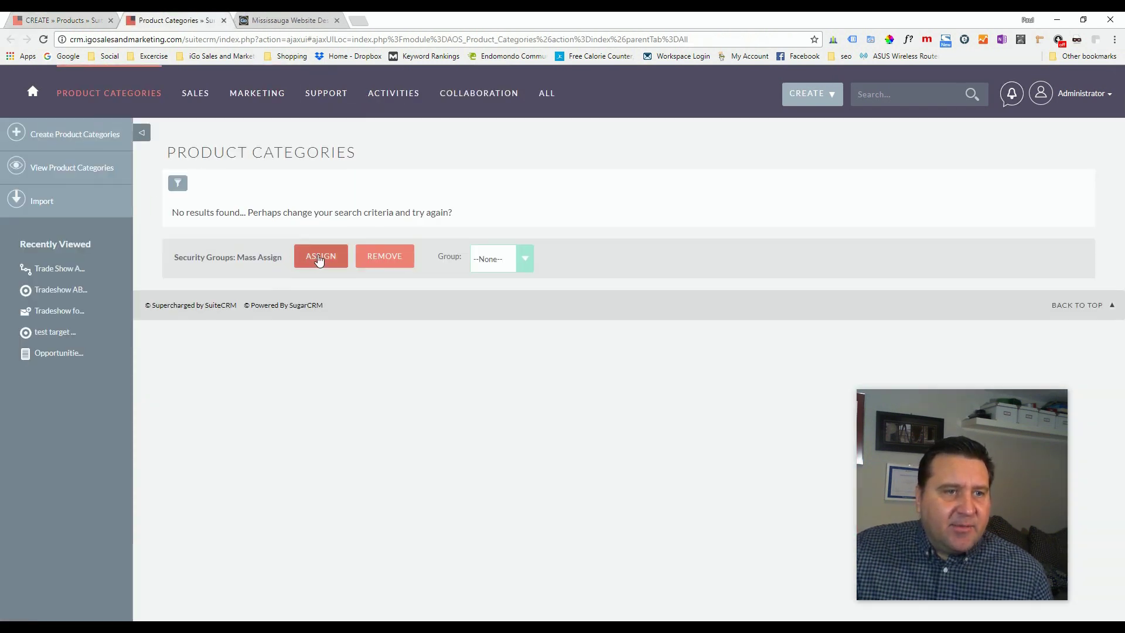
Step: Create and save a product category named Light Bulbs, leaving its description empty
{"action": "left_click", "coordinate": [65, 140]}
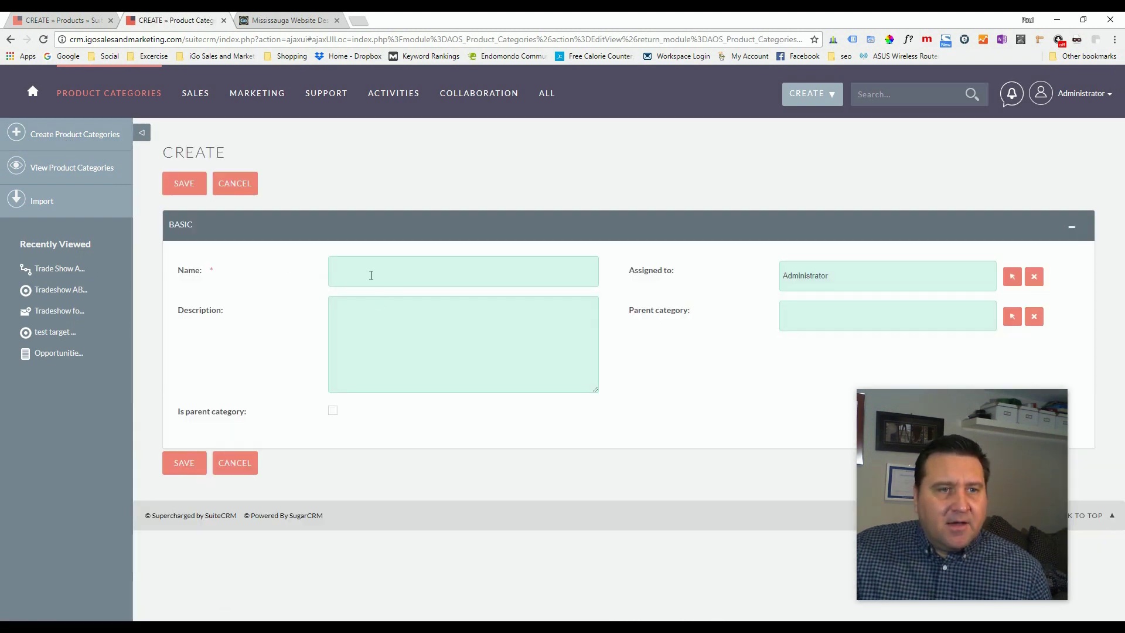
{"action": "left_click", "coordinate": [370, 275]}
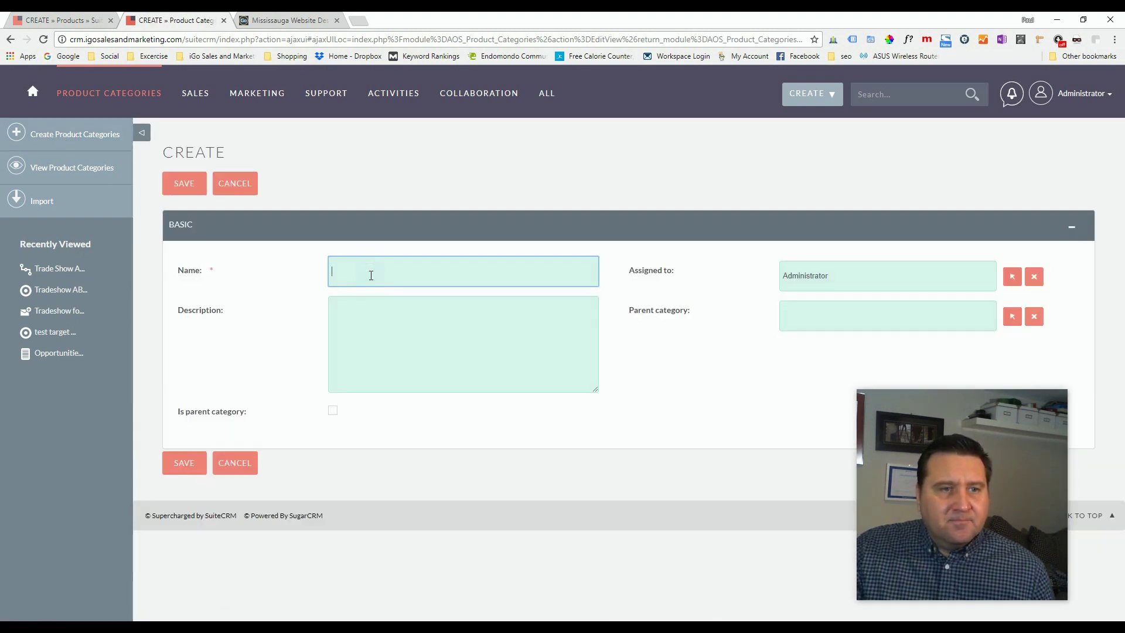
{"action": "type", "text": "Light b"}
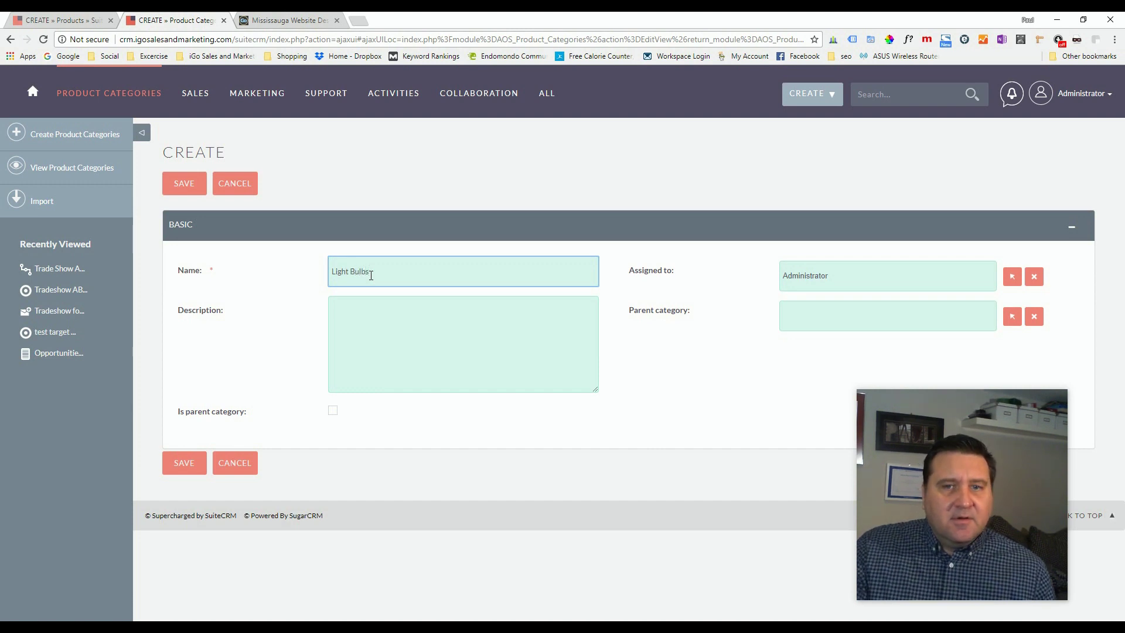
{"action": "left_click", "coordinate": [416, 308]}
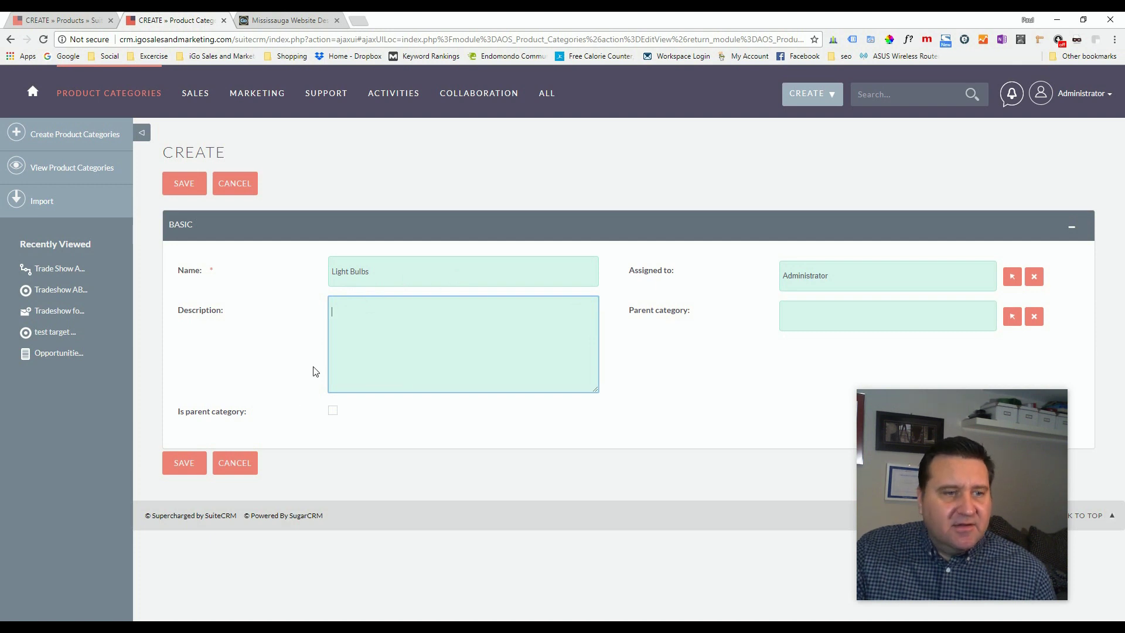
{"action": "left_click", "coordinate": [182, 463]}
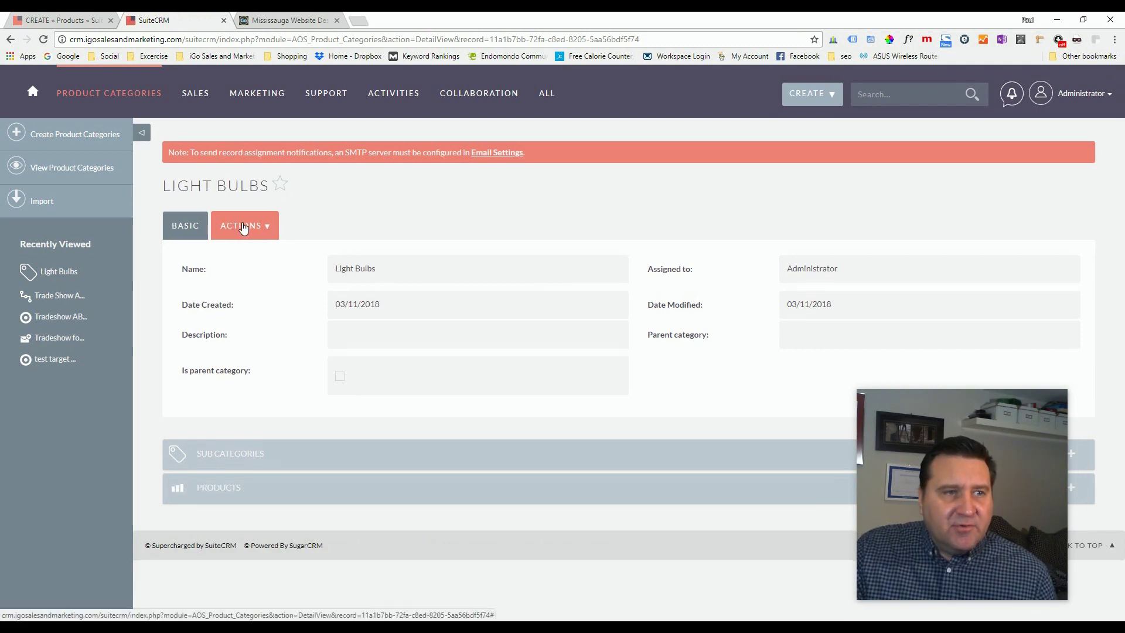
Step: Create and save a second product category named Installation Services, and display the list of product categories
{"action": "left_click", "coordinate": [65, 137]}
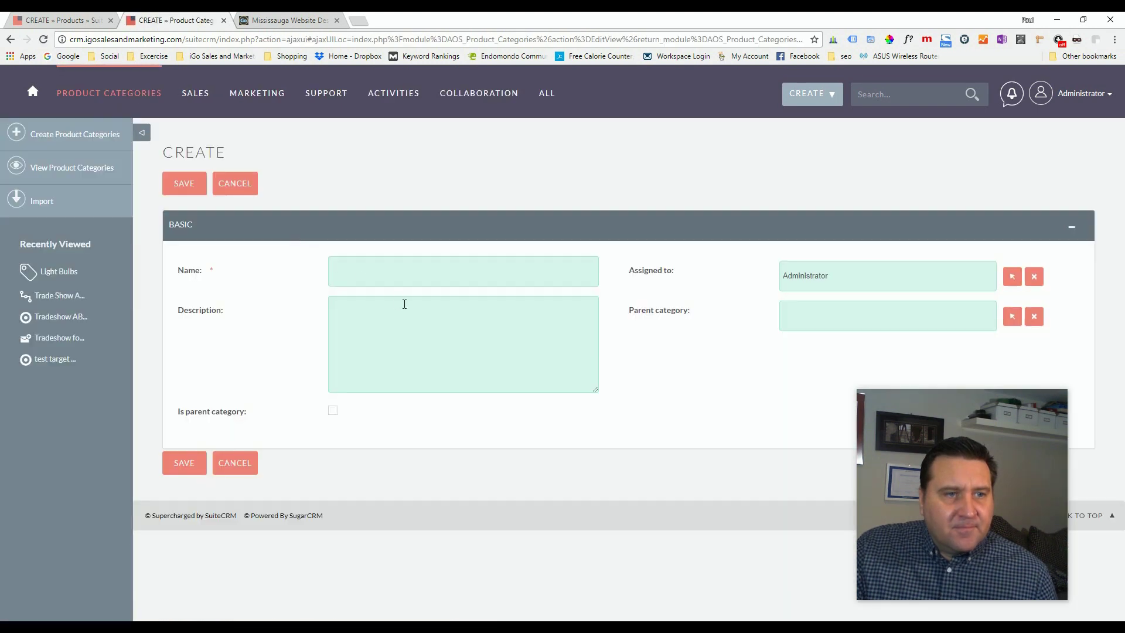
{"action": "left_click", "coordinate": [374, 276]}
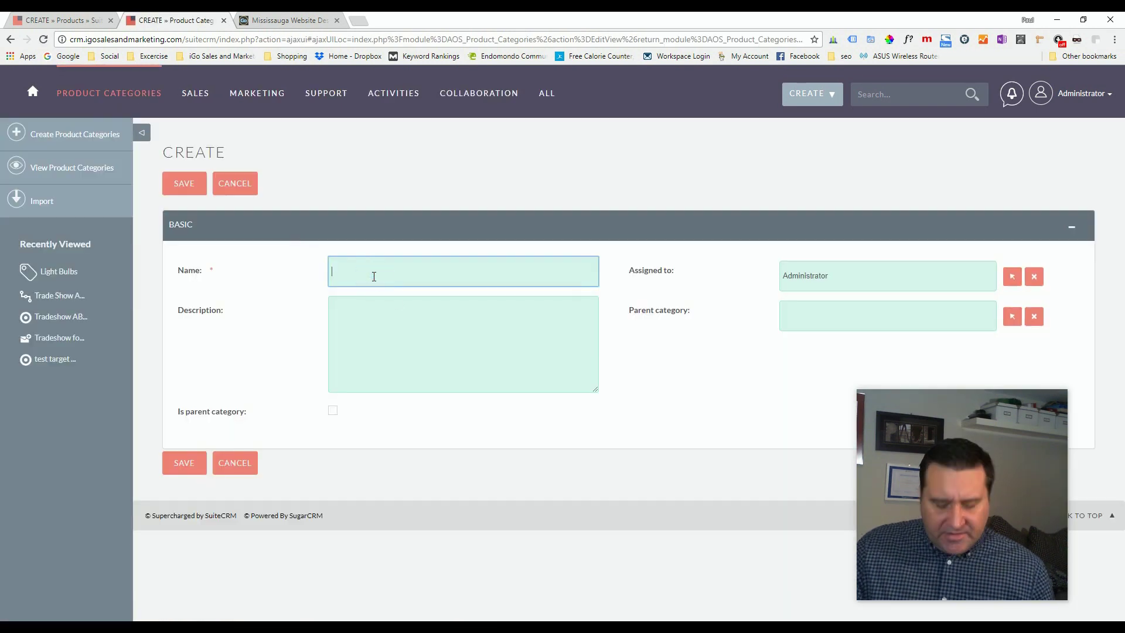
{"action": "type", "text": "Installation Services"}
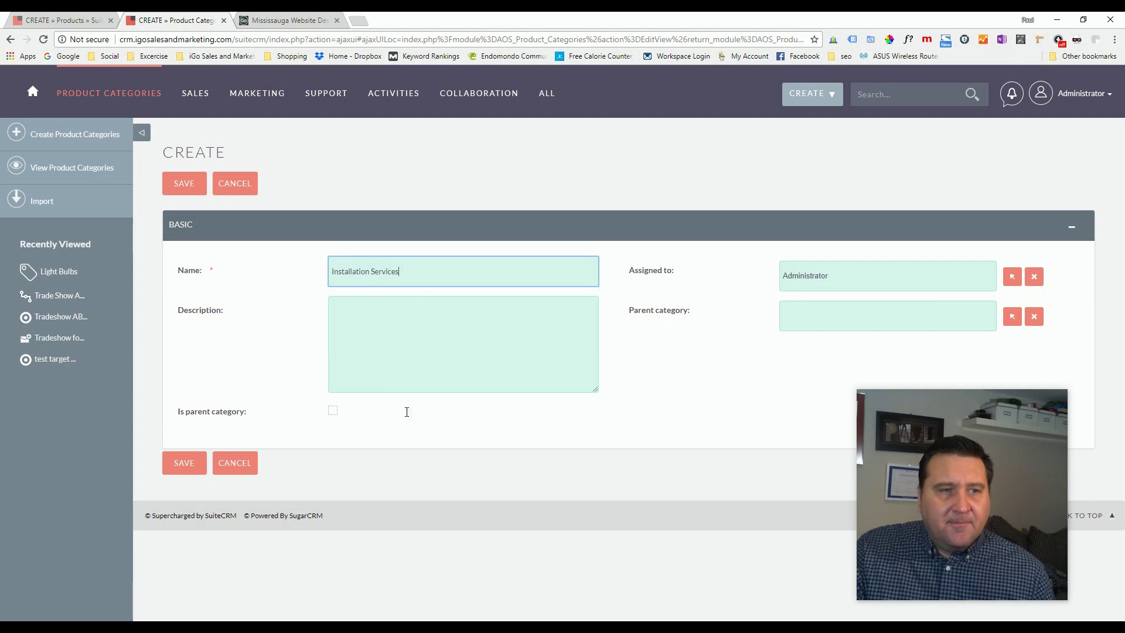
{"action": "left_click", "coordinate": [195, 462]}
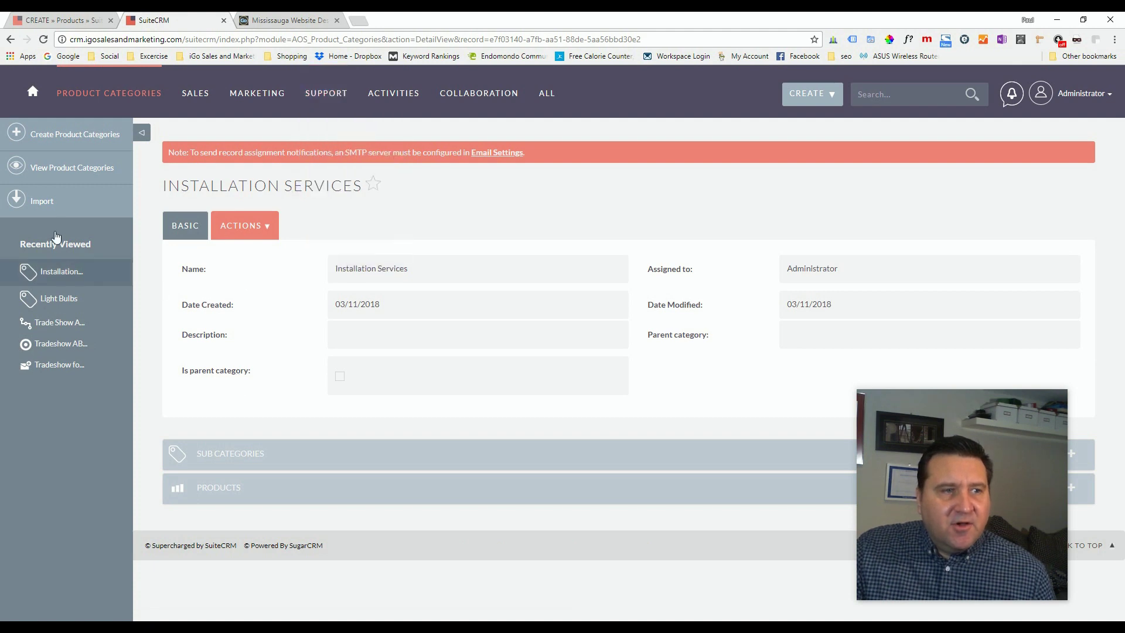
{"action": "left_click", "coordinate": [56, 169]}
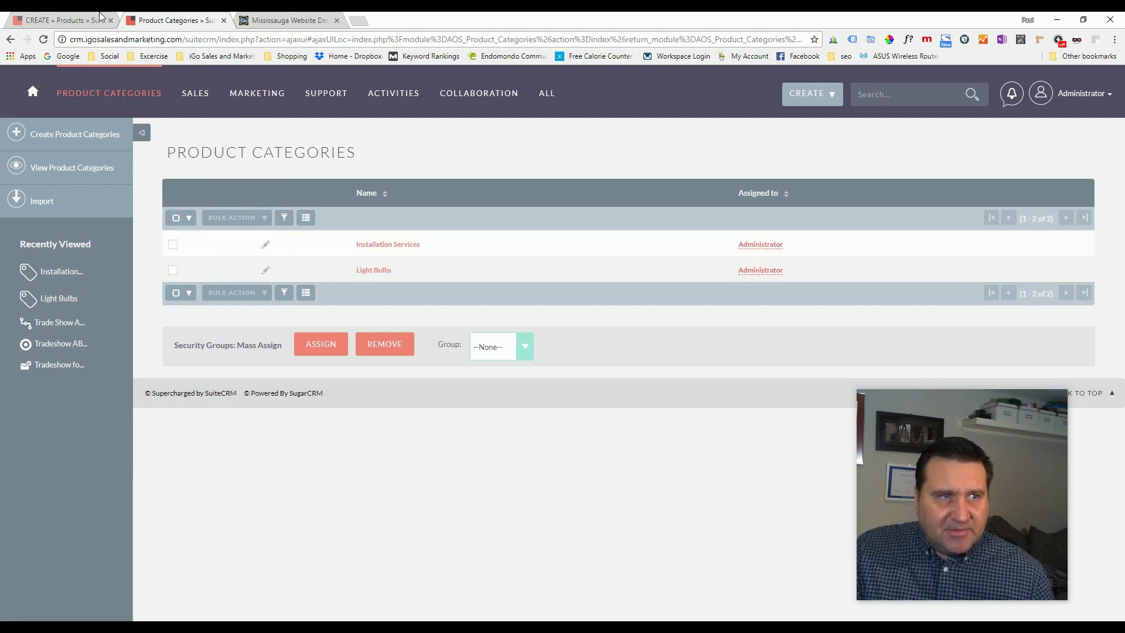
Step: Return to the unsaved LED Lightbulb 10 W product and assign it the Light Bulbs category
{"action": "left_click", "coordinate": [69, 16]}
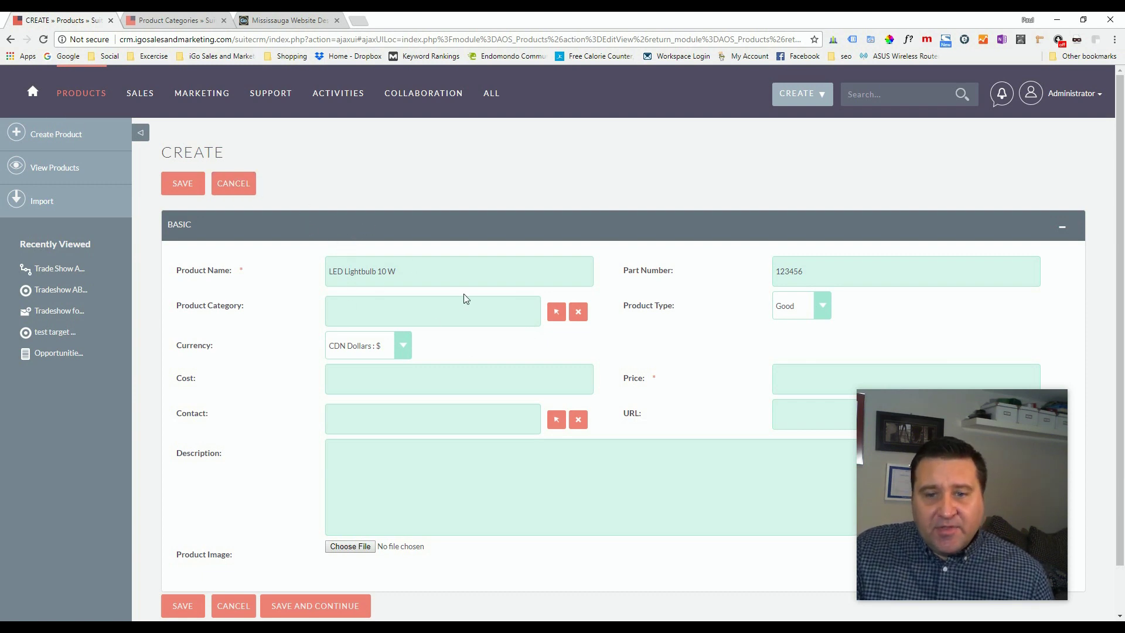
{"action": "left_click", "coordinate": [555, 312]}
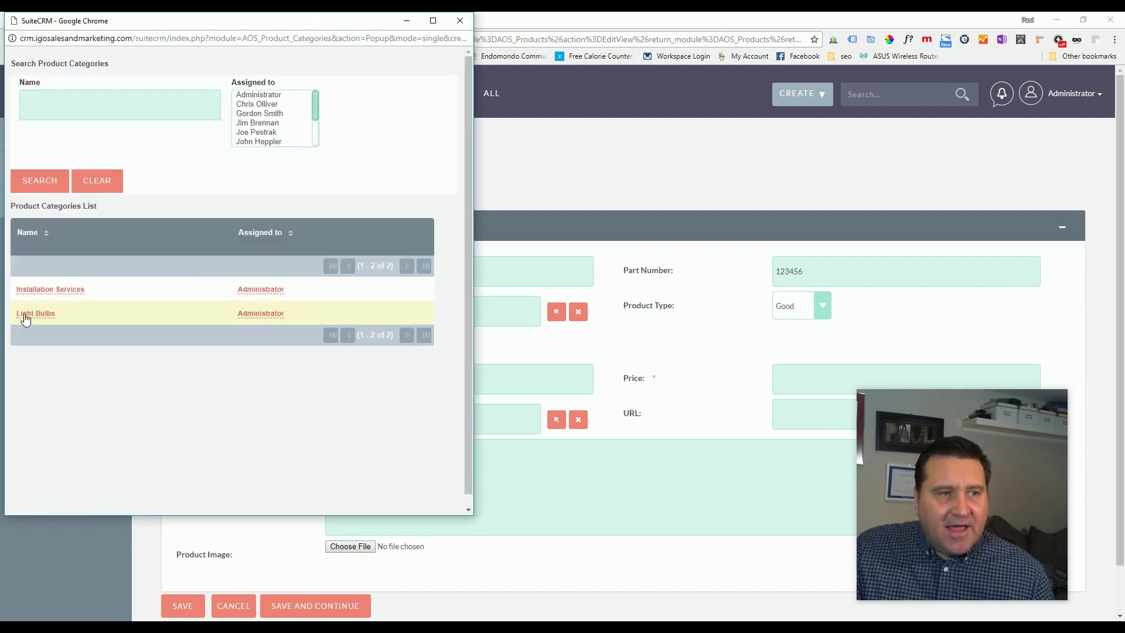
{"action": "left_click", "coordinate": [36, 316]}
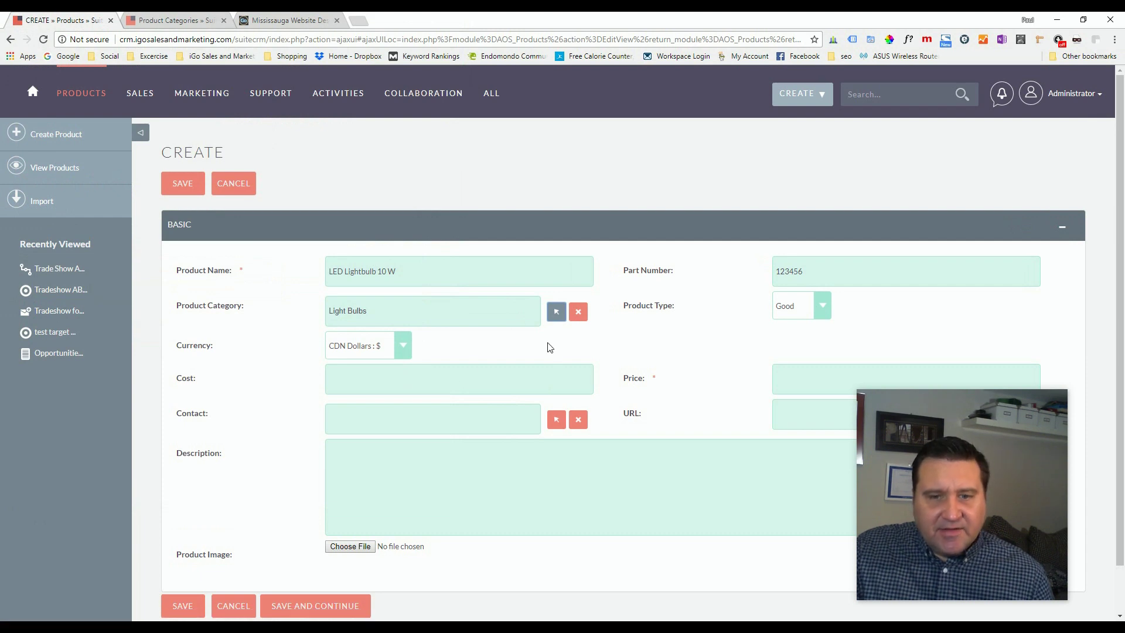
Step: Set the product's cost to 1 and move on to its price
{"action": "left_click", "coordinate": [371, 380]}
{"action": "scroll", "coordinate": [669, 313], "scroll_direction": "down", "scroll_amount": 1}
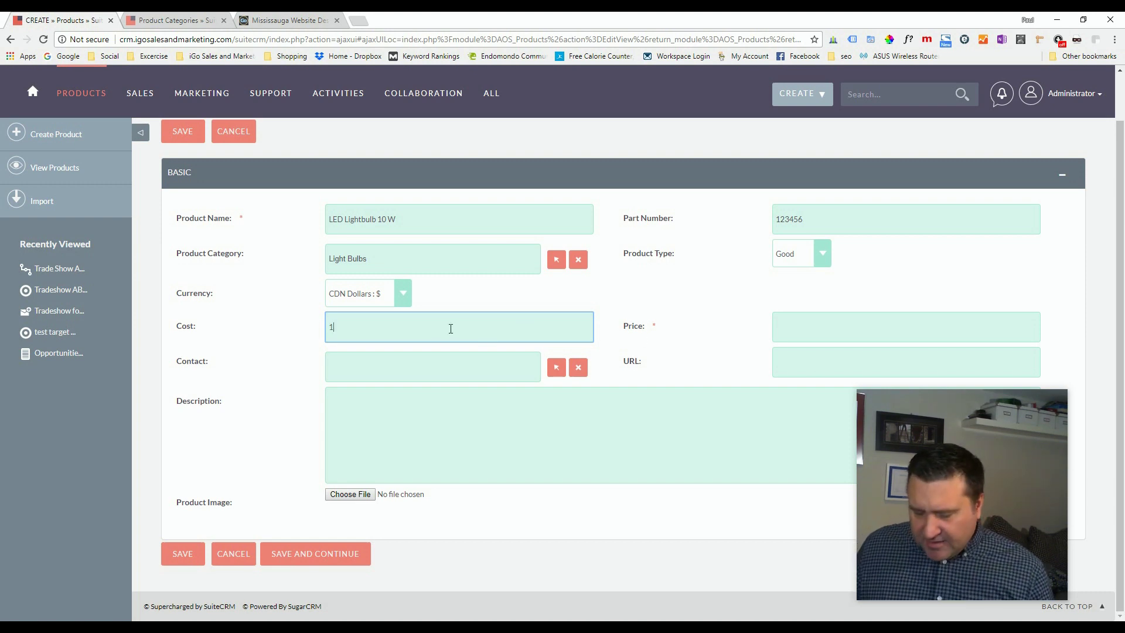
{"action": "key", "text": "Tab"}
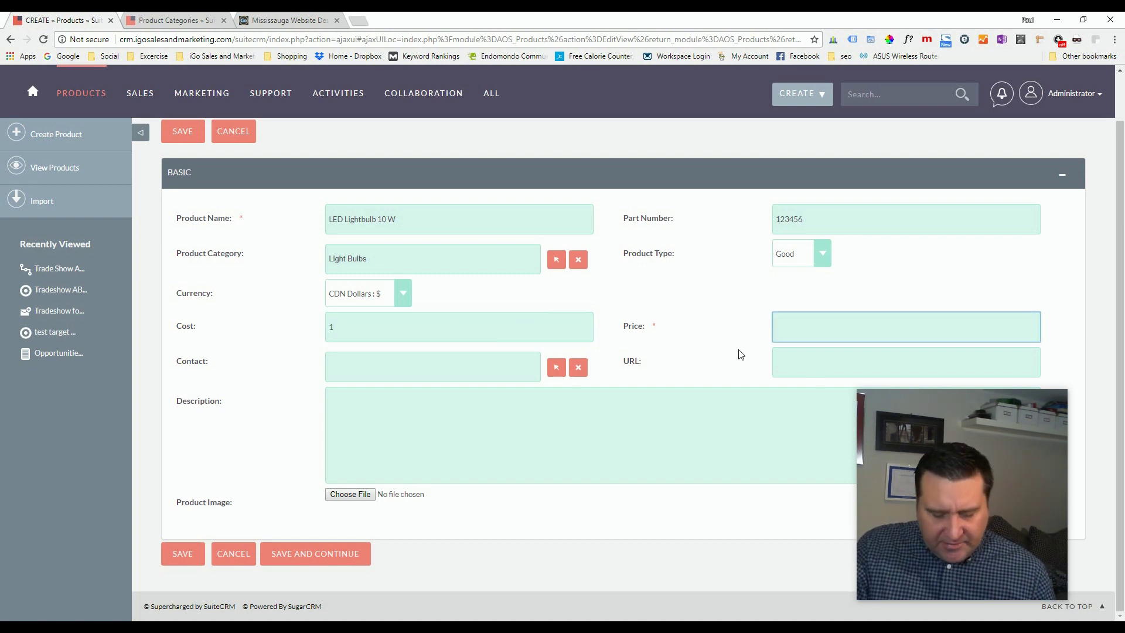
Step: Set the product's price to 2 and enter the description "10w LED 400 lumens brightness........"
{"action": "key", "text": "Tab"}
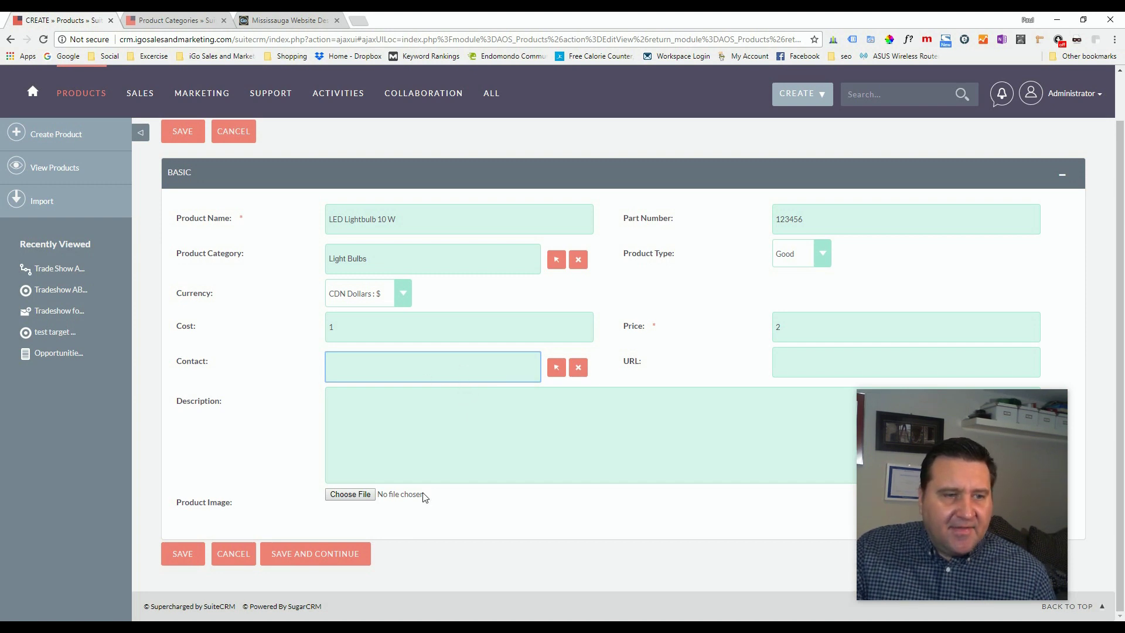
{"action": "left_click", "coordinate": [364, 398]}
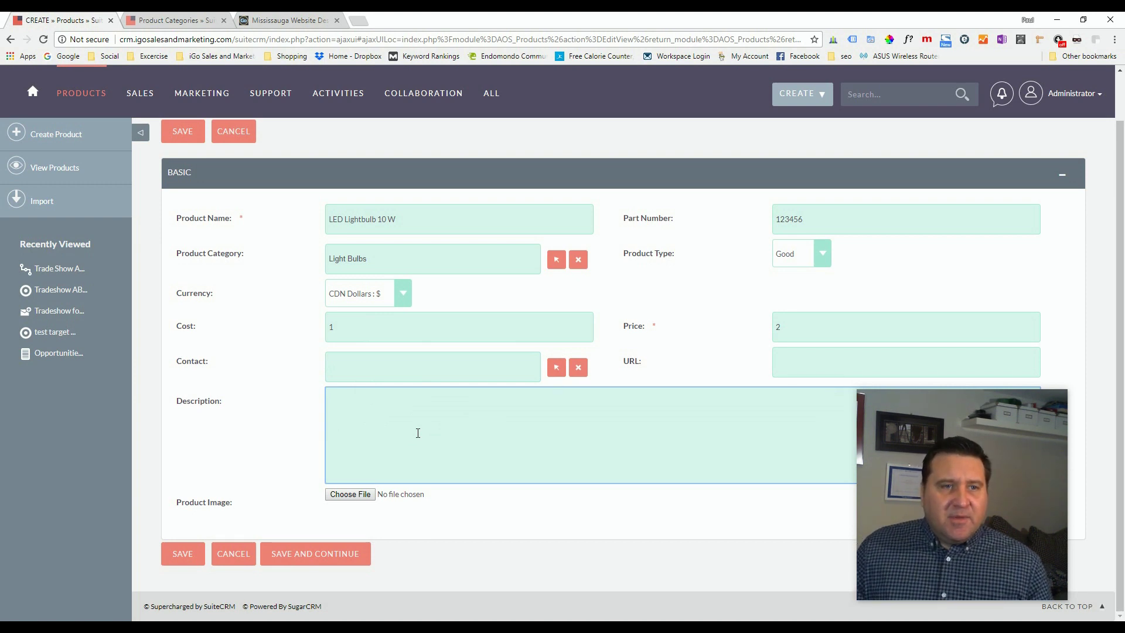
{"action": "type", "text": "10w "}
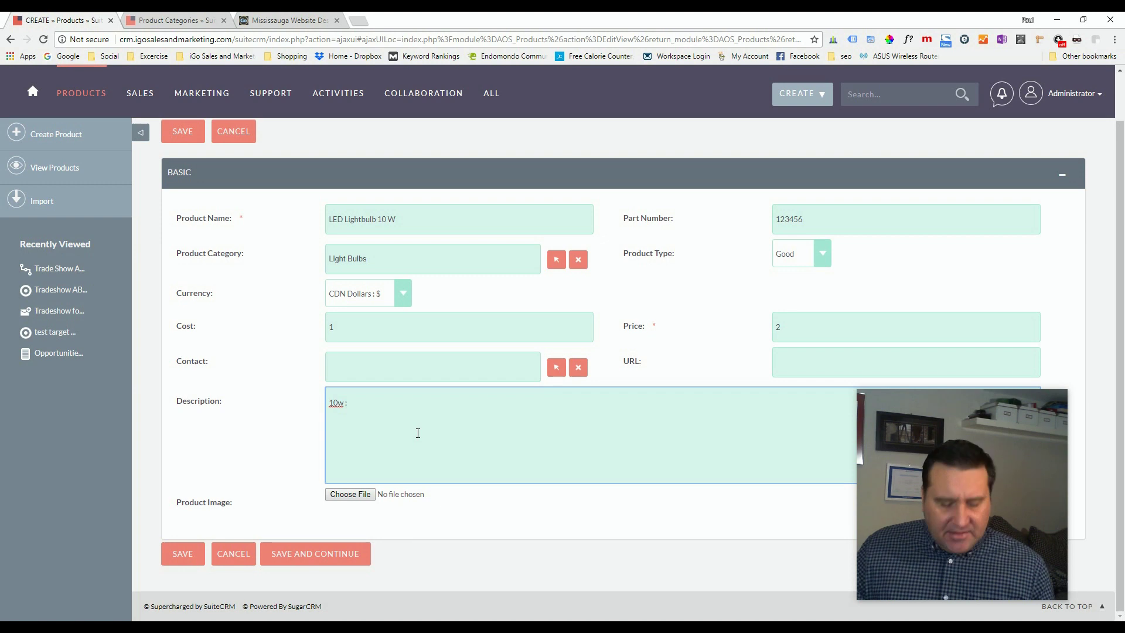
{"action": "type", "text": "LED"}
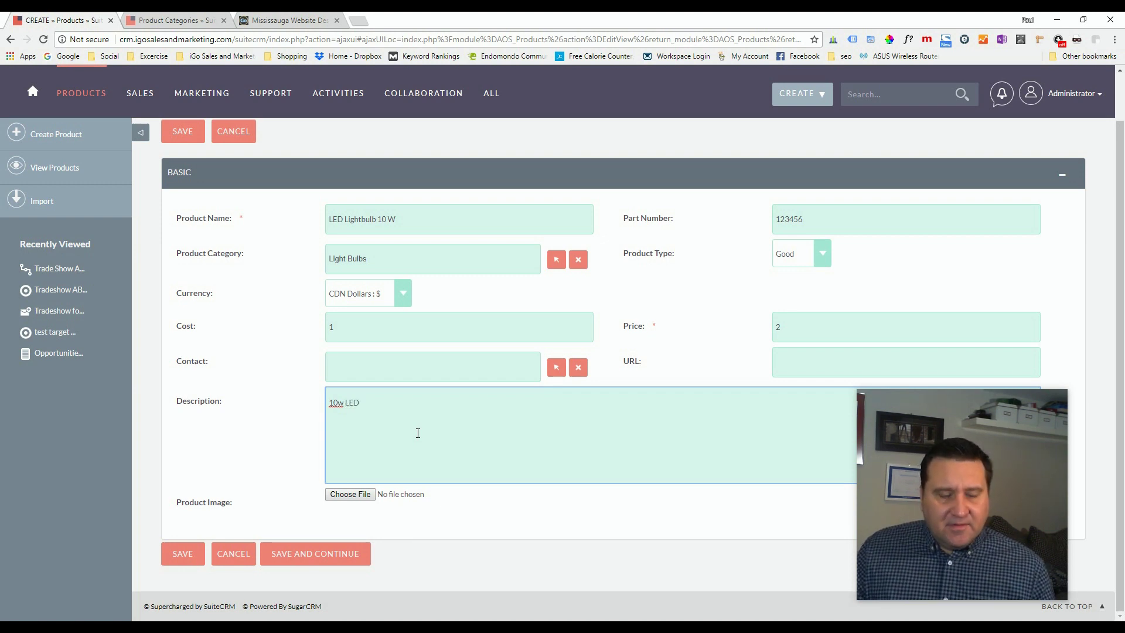
{"action": "type", "text": " 400"}
{"action": "type", "text": " lumens"}
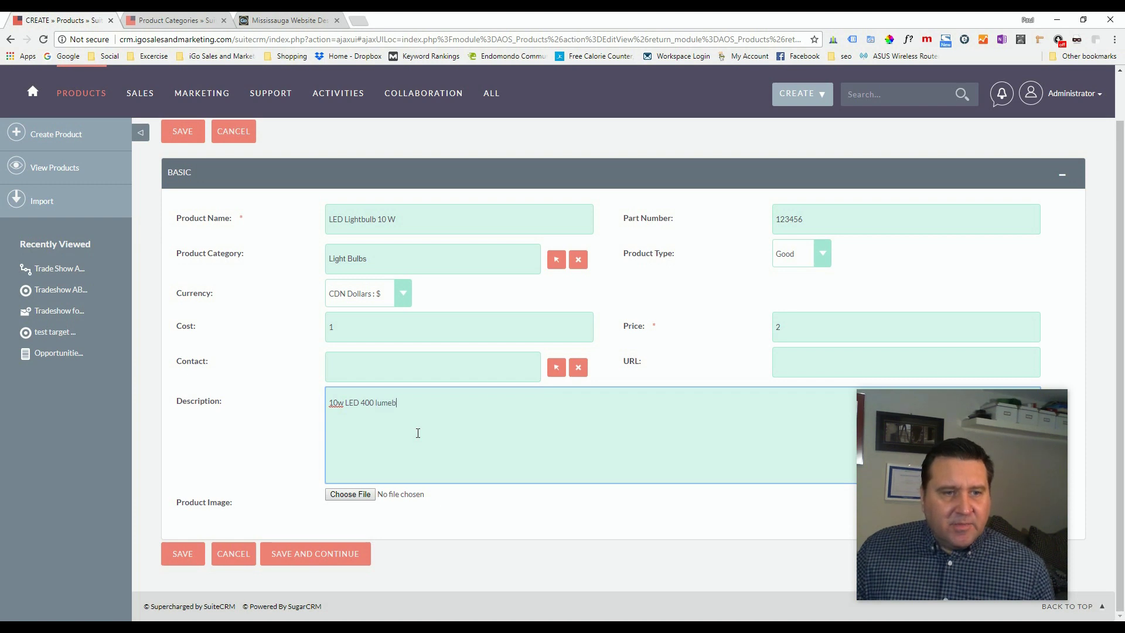
{"action": "key", "text": "BackSpace"}
{"action": "key", "text": "BackSpace"}
{"action": "type", "text": "ns outpu"}
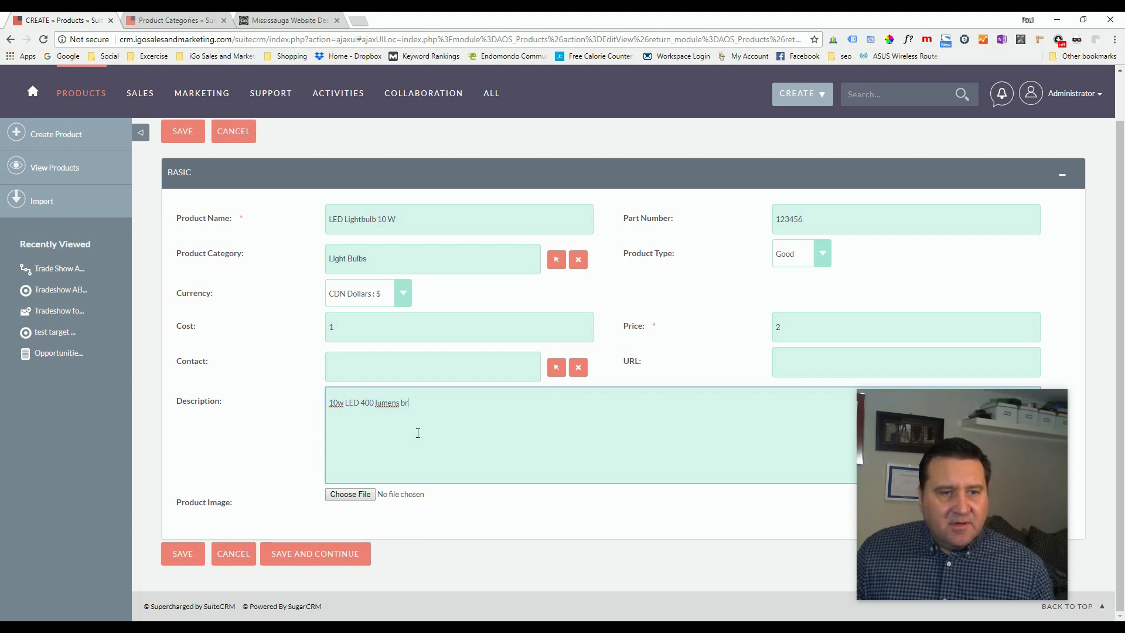
{"action": "key", "text": "BackSpace"}
{"action": "key", "text": "BackSpace"}
{"action": "key", "text": "BackSpace"}
{"action": "key", "text": "BackSpace"}
{"action": "key", "text": "BackSpace"}
{"action": "key", "text": "BackSpace"}
{"action": "key", "text": "BackSpace"}
{"action": "key", "text": "BackSpace"}
{"action": "type", "text": "ns brightness........"}
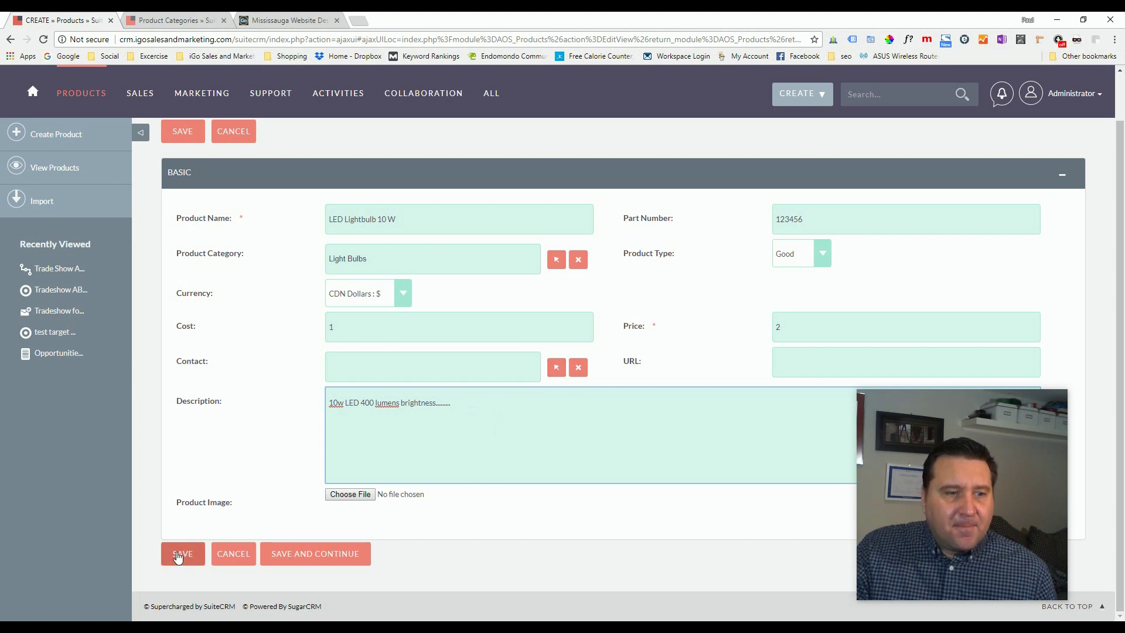
Step: Choose Good as the product type and save the LED Lightbulb 10 W product
{"action": "left_click", "coordinate": [827, 255]}
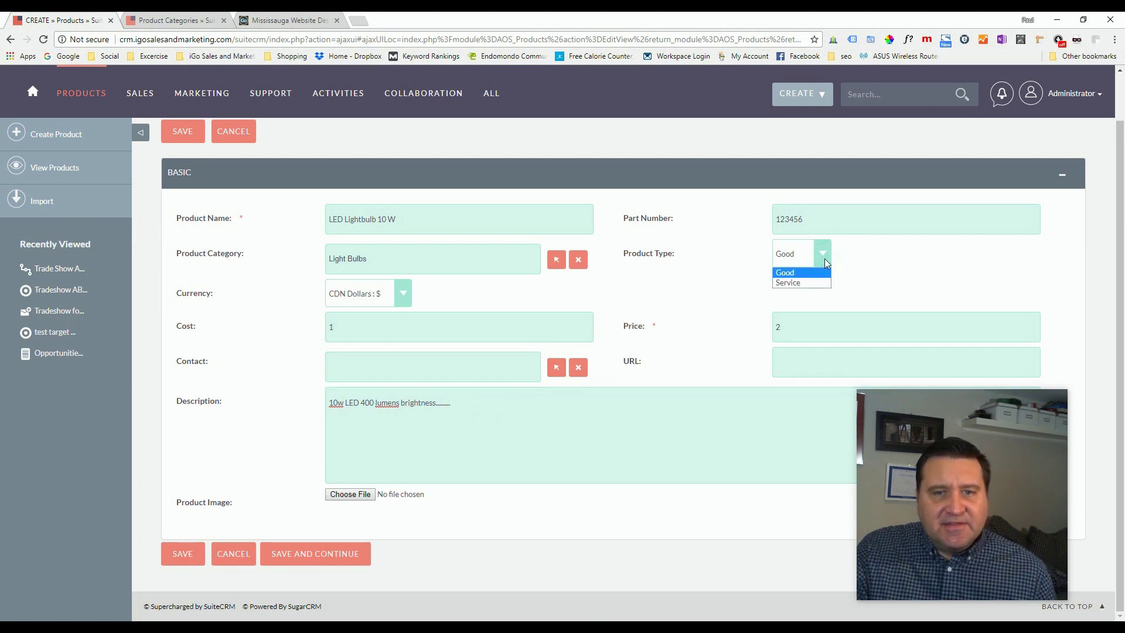
{"action": "left_click", "coordinate": [792, 273]}
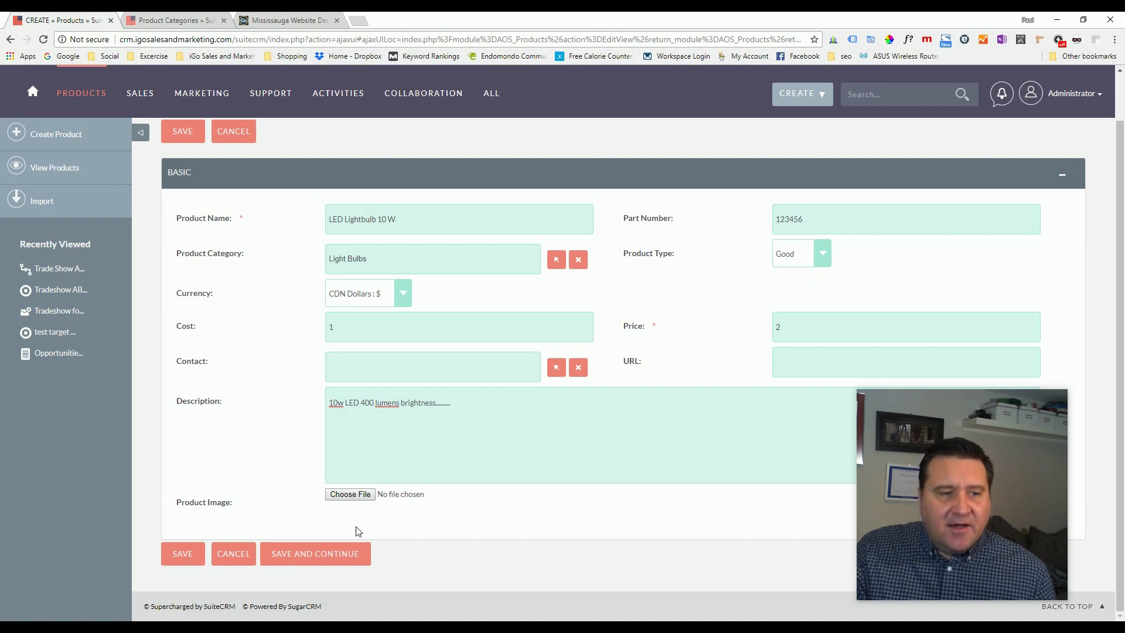
{"action": "left_click", "coordinate": [187, 558]}
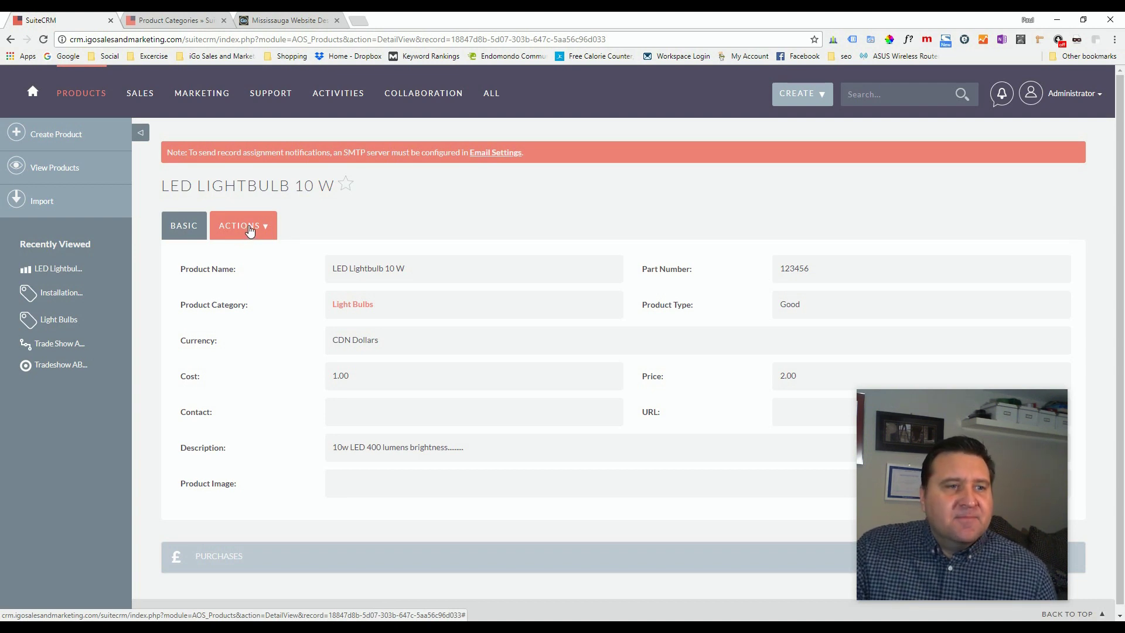
Step: Start a new product named "Incandecent 100W Light Bulb" with part number 6549+4845
{"action": "left_click", "coordinate": [60, 142]}
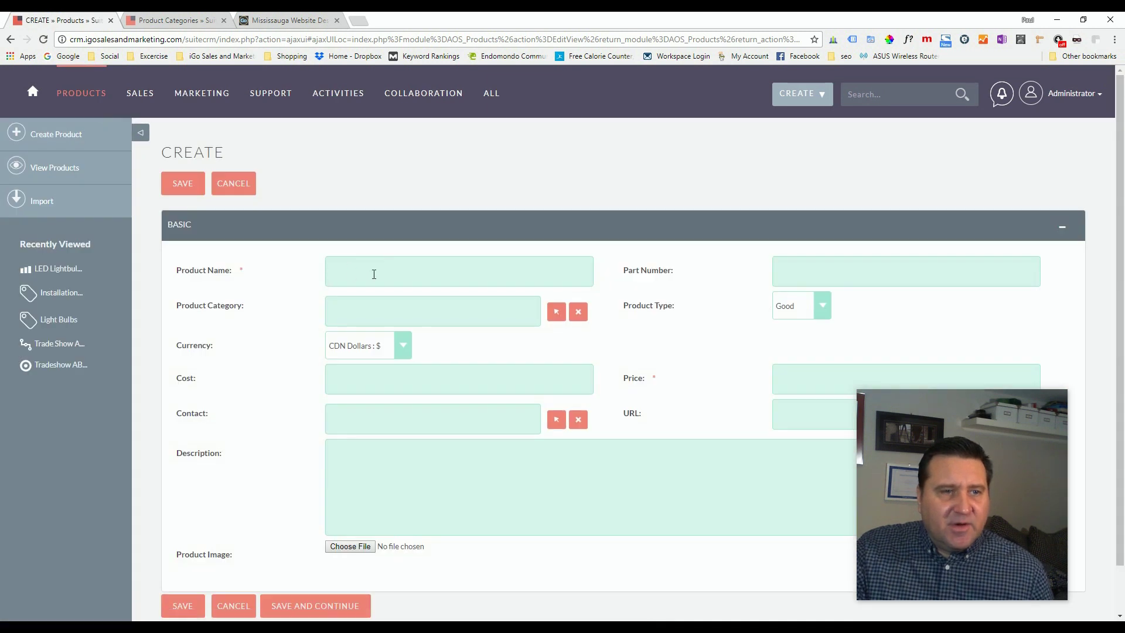
{"action": "left_click", "coordinate": [374, 274]}
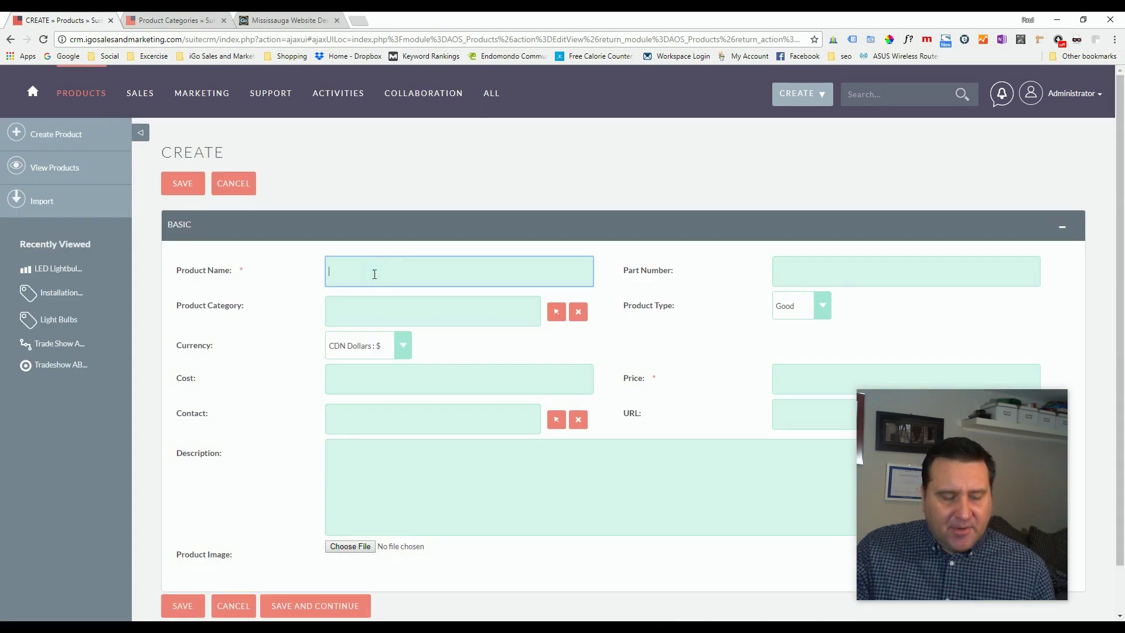
{"action": "type", "text": "Inc"}
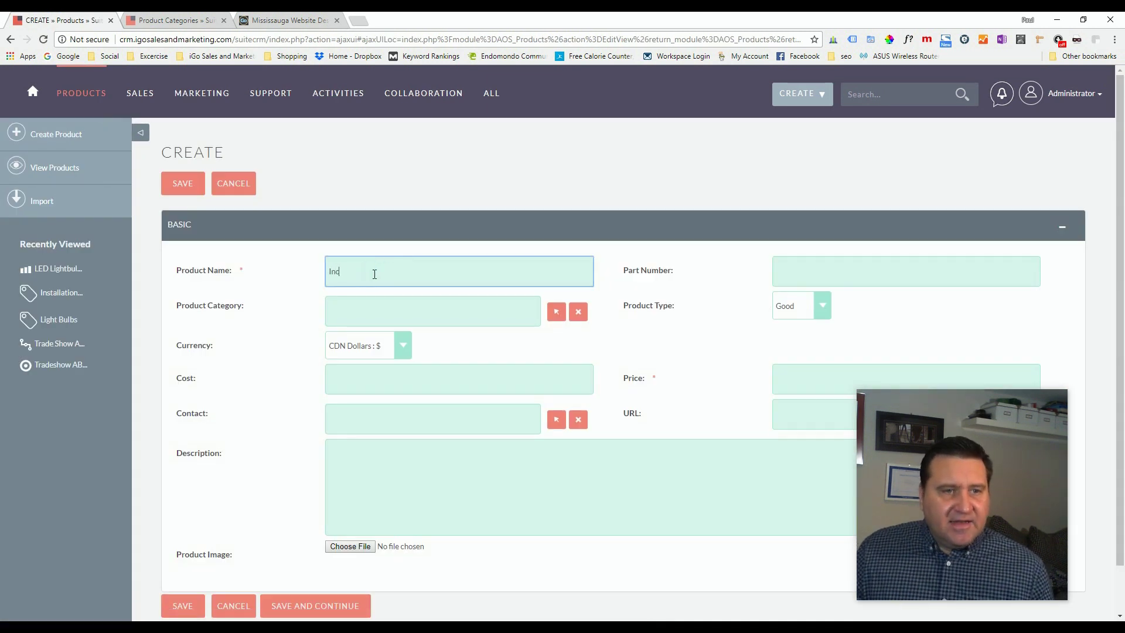
{"action": "type", "text": "ande"}
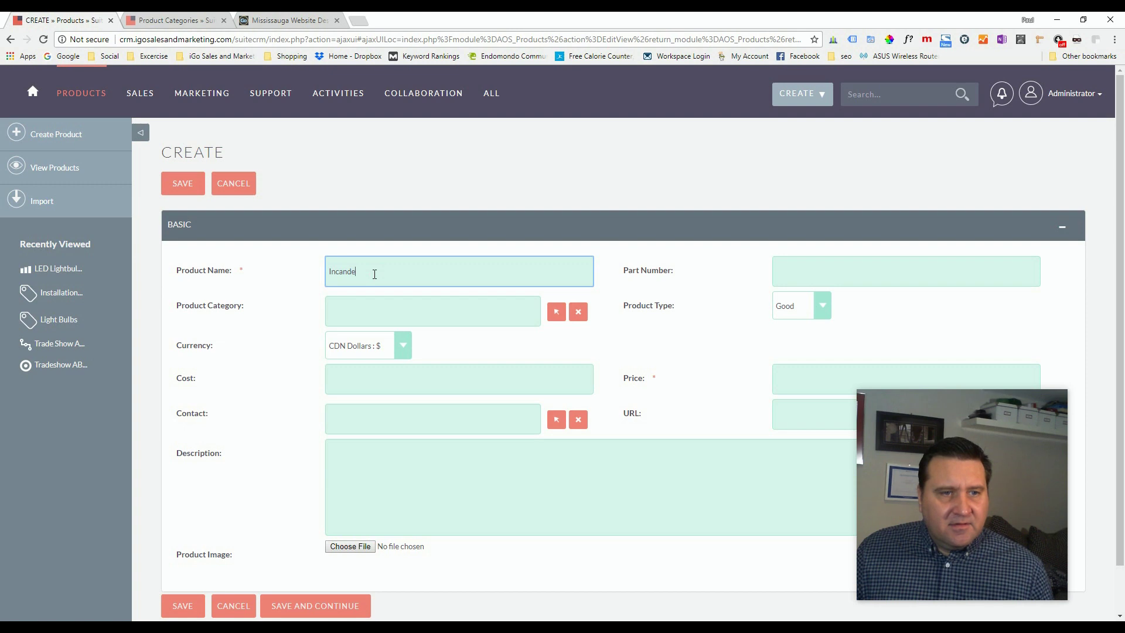
{"action": "type", "text": "cent 100W Light"}
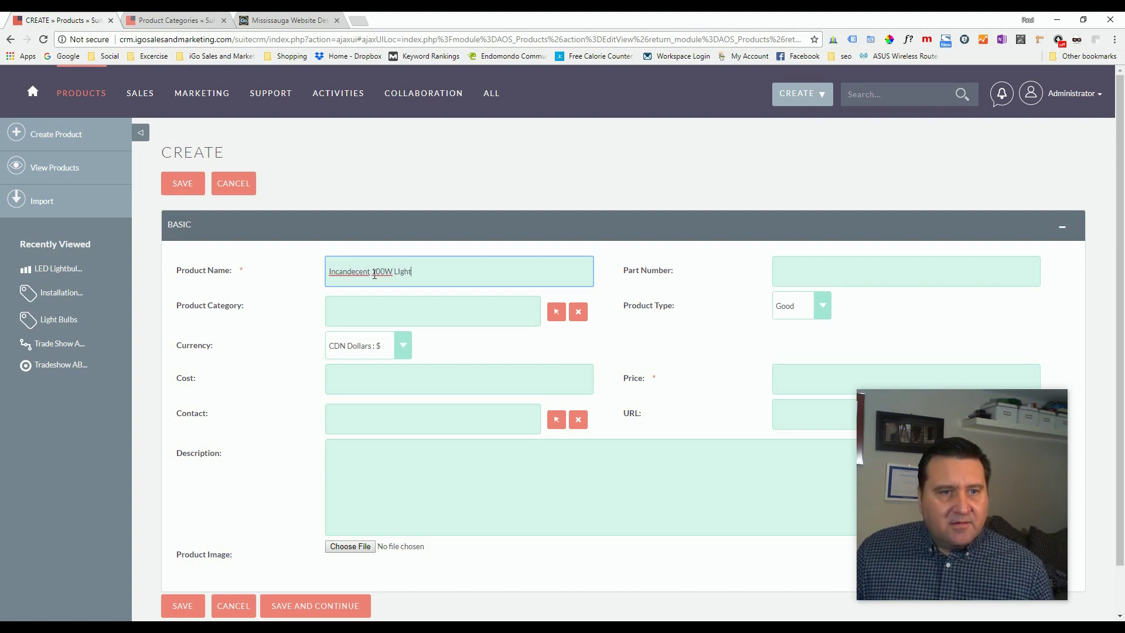
{"action": "key", "text": "BackSpace"}
{"action": "key", "text": "BackSpace"}
{"action": "key", "text": "BackSpace"}
{"action": "key", "text": "BackSpace"}
{"action": "type", "text": "ight Bulb"}
{"action": "key", "text": "Tab"}
{"action": "type", "text": "654"}
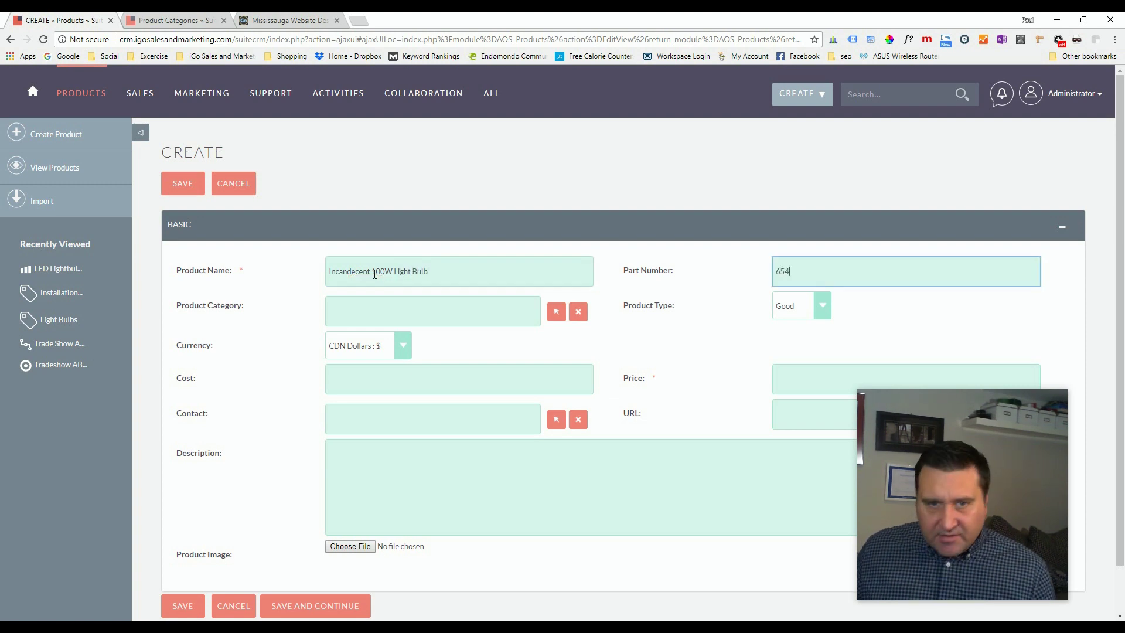
{"action": "type", "text": "9+4845"}
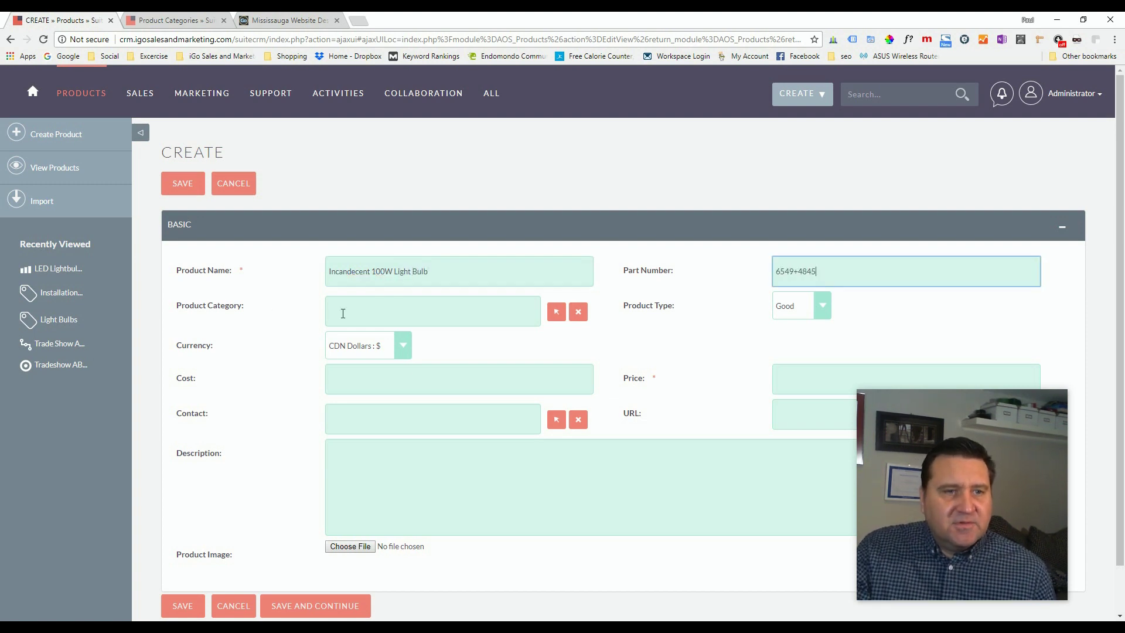
Step: Assign the Light Bulbs category to the product and set its cost to .50 and price to 3.00
{"action": "left_click", "coordinate": [556, 311]}
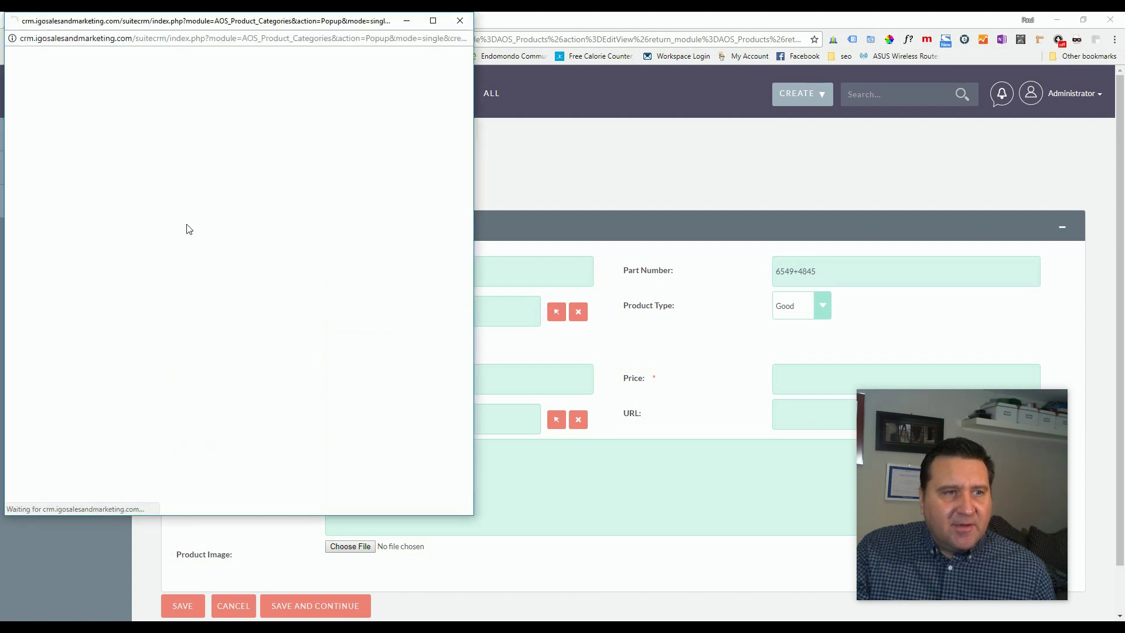
{"action": "left_click", "coordinate": [35, 314]}
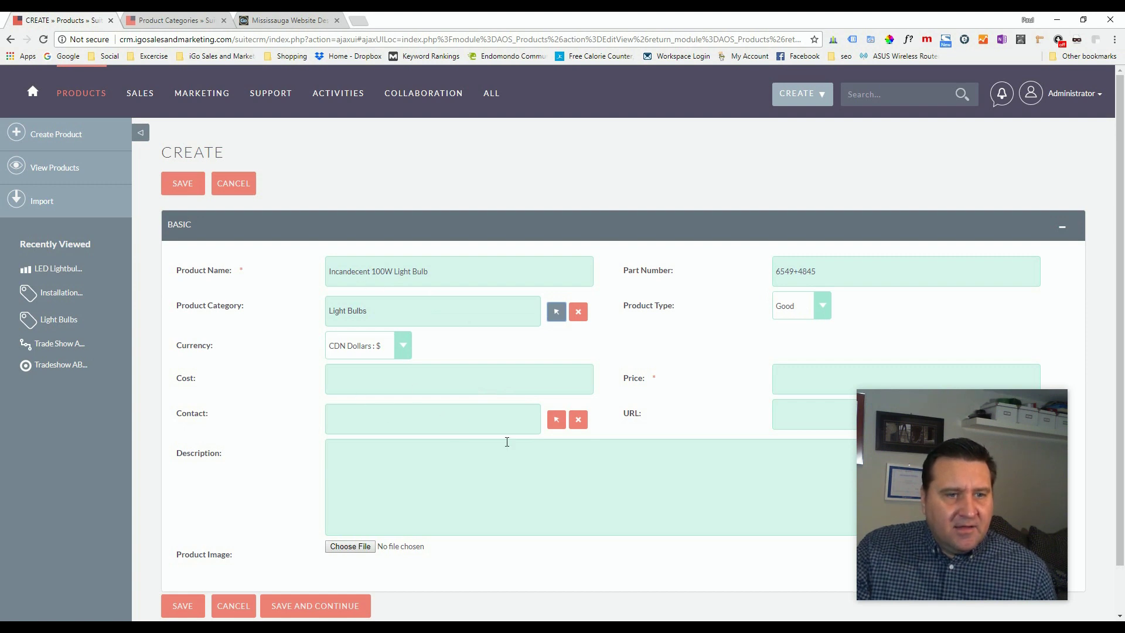
{"action": "left_click", "coordinate": [487, 380]}
{"action": "type", "text": "50"}
{"action": "key", "text": "BackSpace"}
{"action": "key", "text": "BackSpace"}
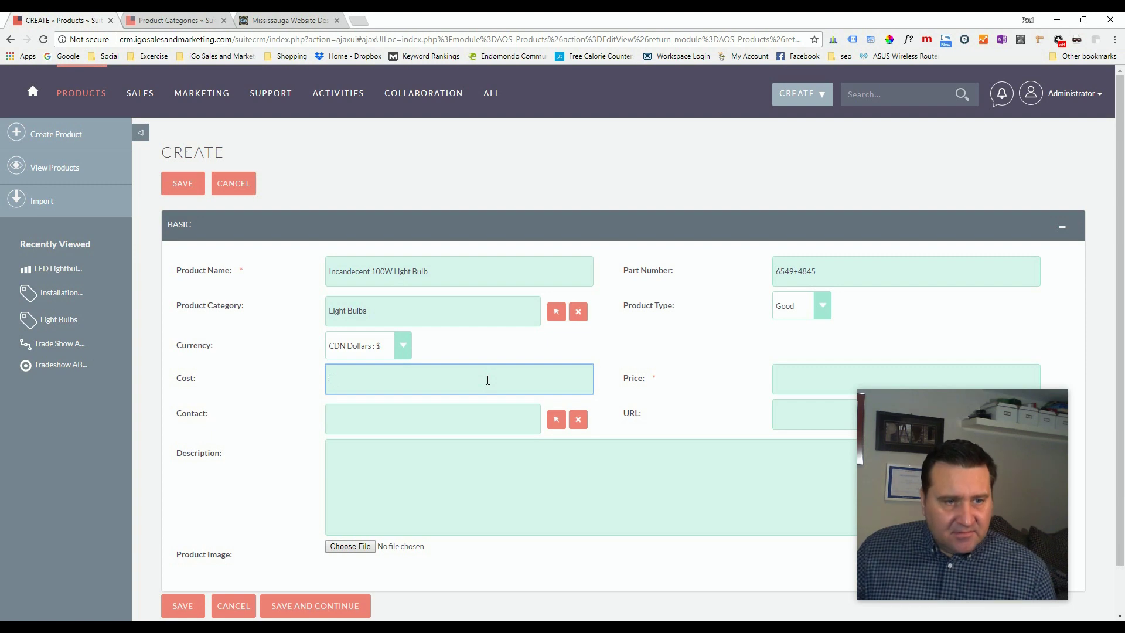
{"action": "type", "text": ".50"}
{"action": "key", "text": "Tab"}
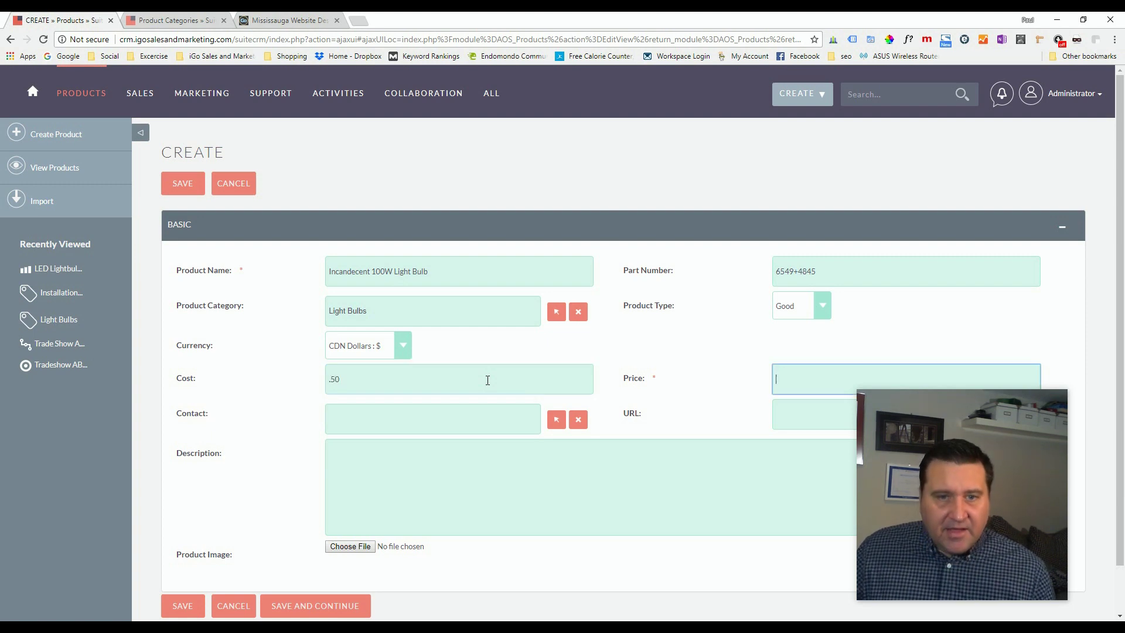
{"action": "type", "text": "3"}
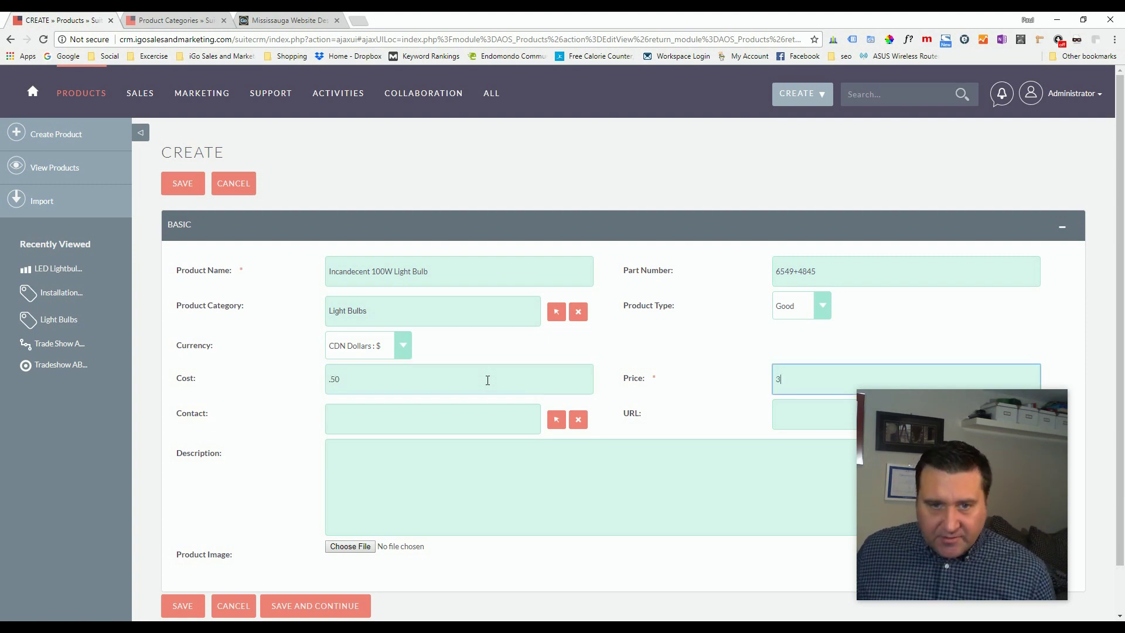
{"action": "type", "text": ".00"}
{"action": "key", "text": "Tab"}
Step: Enter the description "Very bright incandecent 100W bulb 1000 lumens." and save the product
{"action": "left_click", "coordinate": [379, 467]}
{"action": "type", "text": "Ver"}
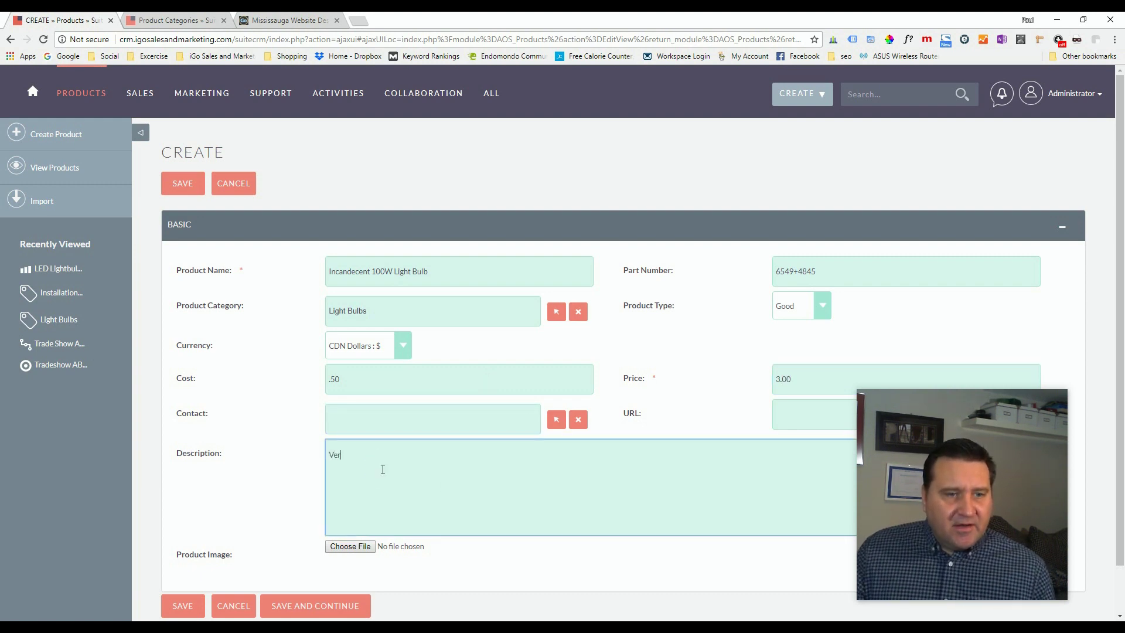
{"action": "type", "text": "y bright"}
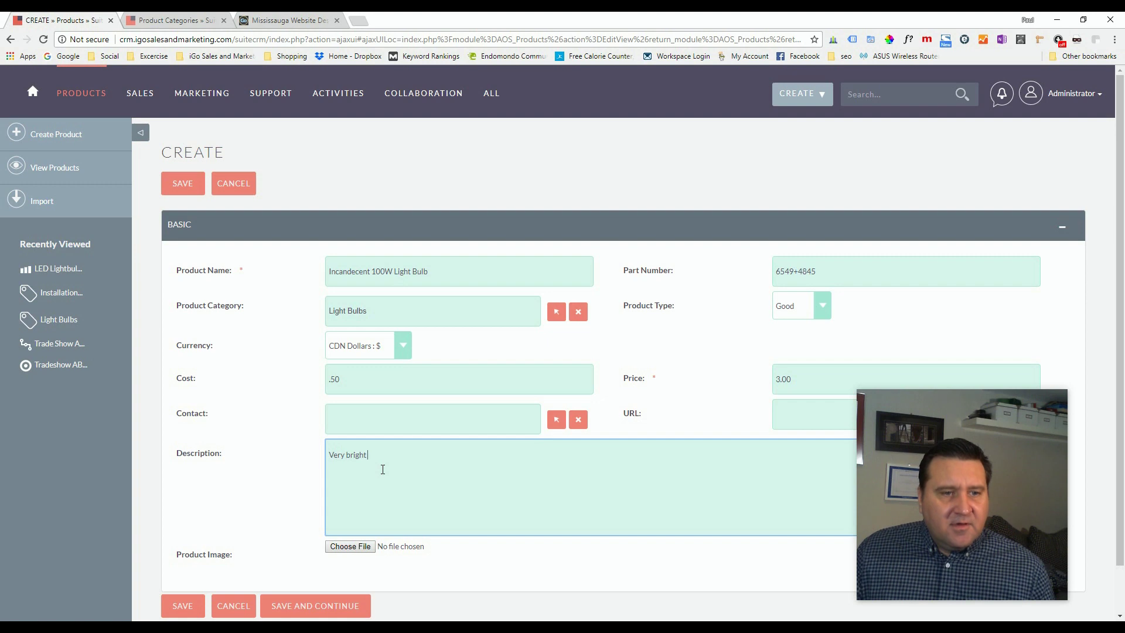
{"action": "type", "text": " incande"}
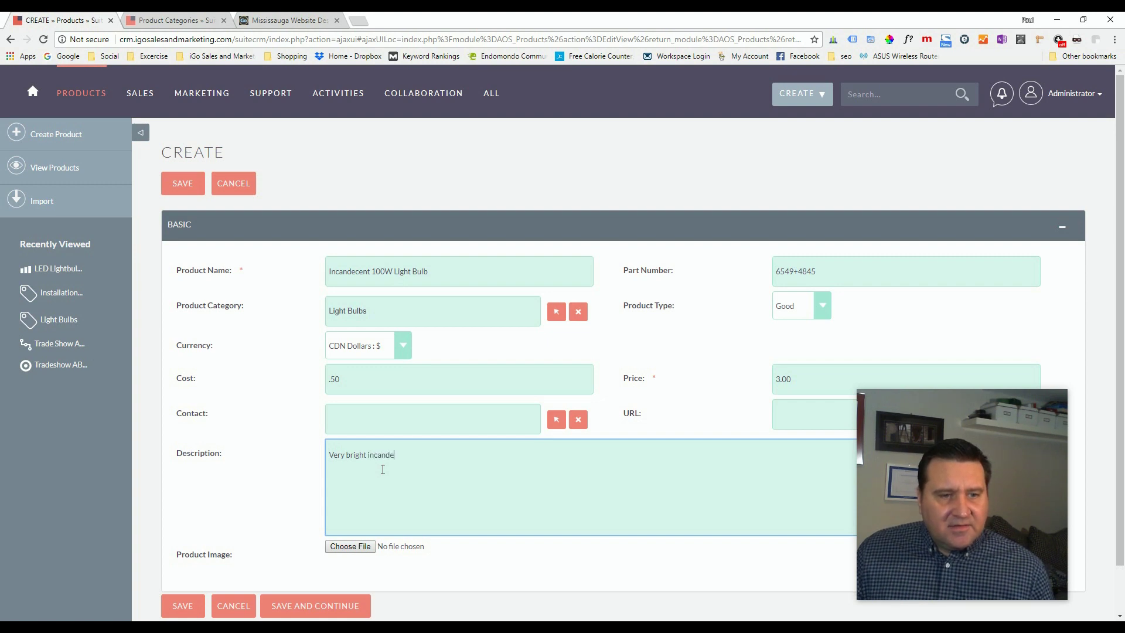
{"action": "type", "text": "cent 100"}
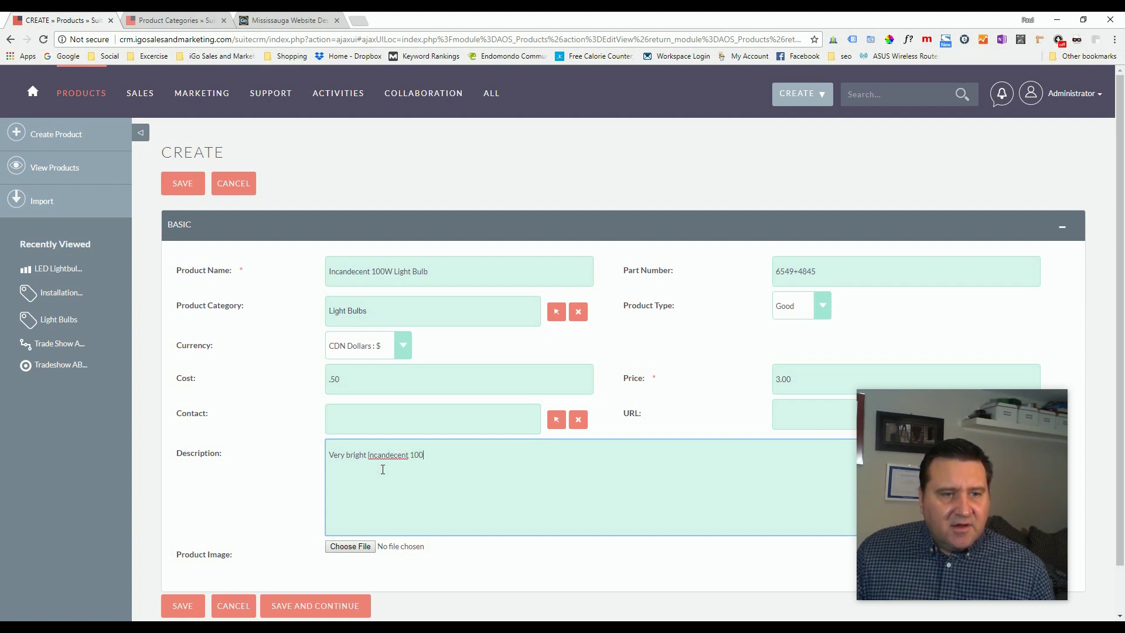
{"action": "type", "text": "W bul"}
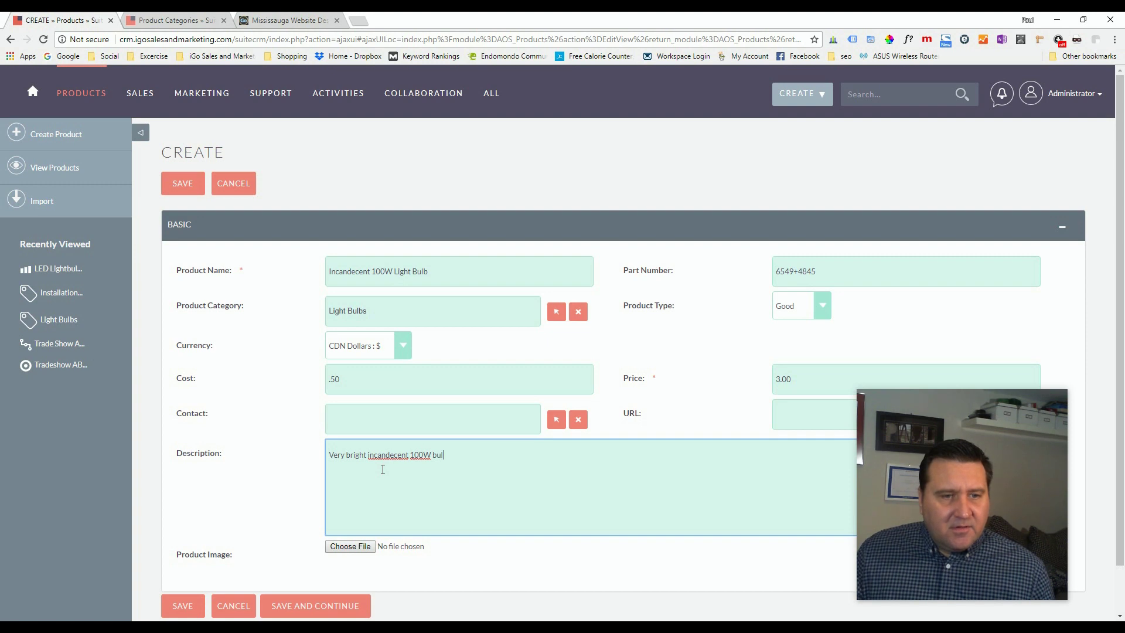
{"action": "type", "text": "b 1000 lumbe"}
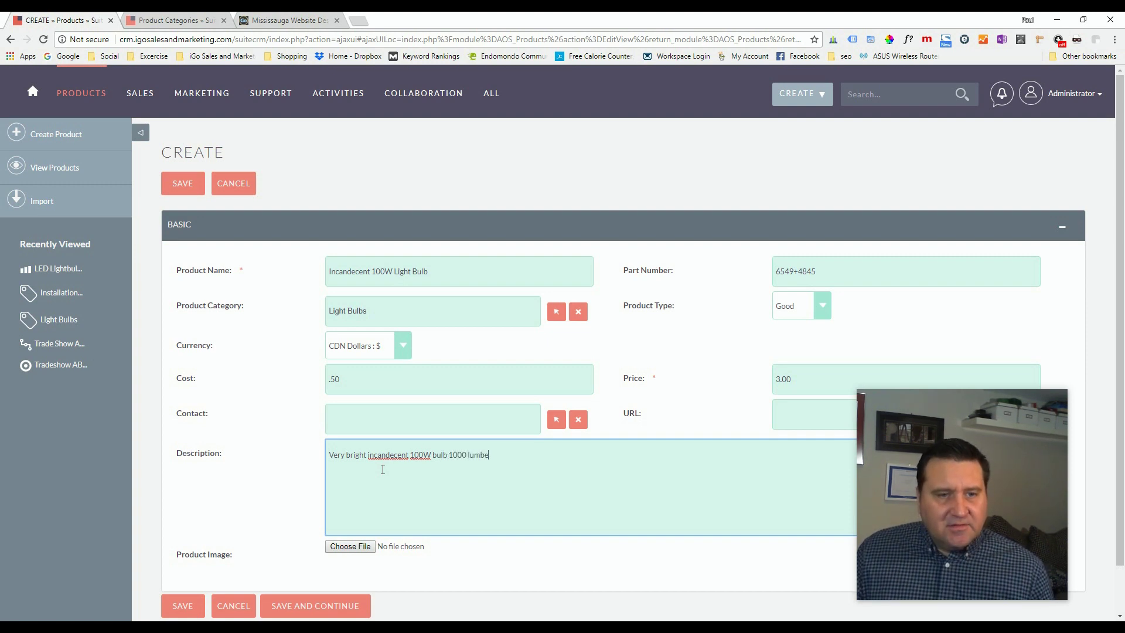
{"action": "key", "text": "BackSpace"}
{"action": "key", "text": "BackSpace"}
{"action": "type", "text": "ens."}
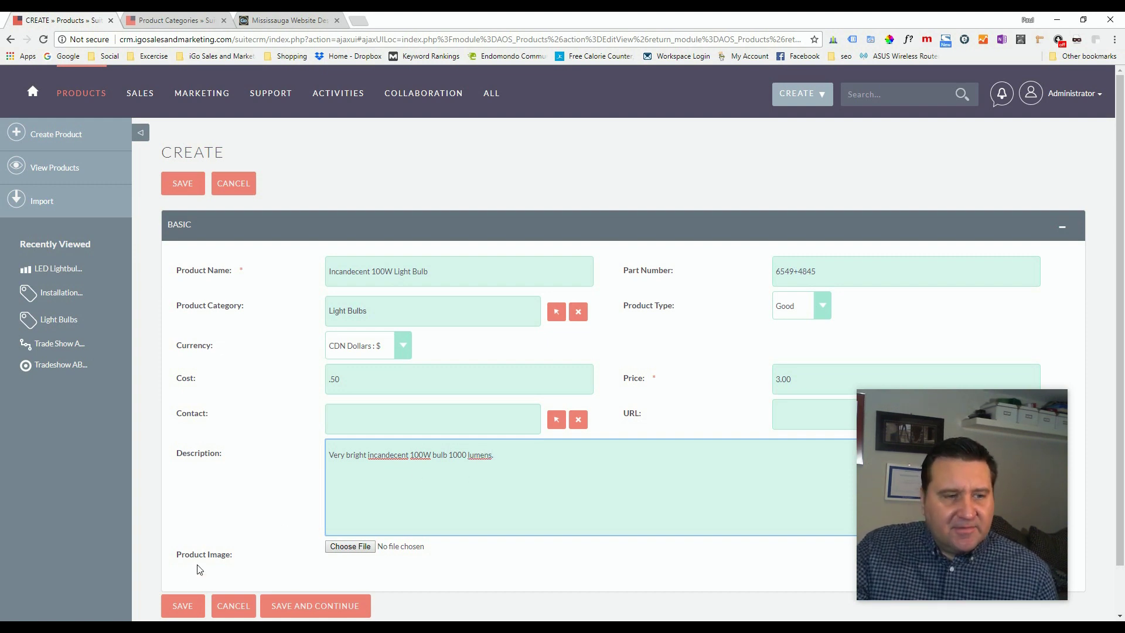
{"action": "left_click", "coordinate": [181, 607]}
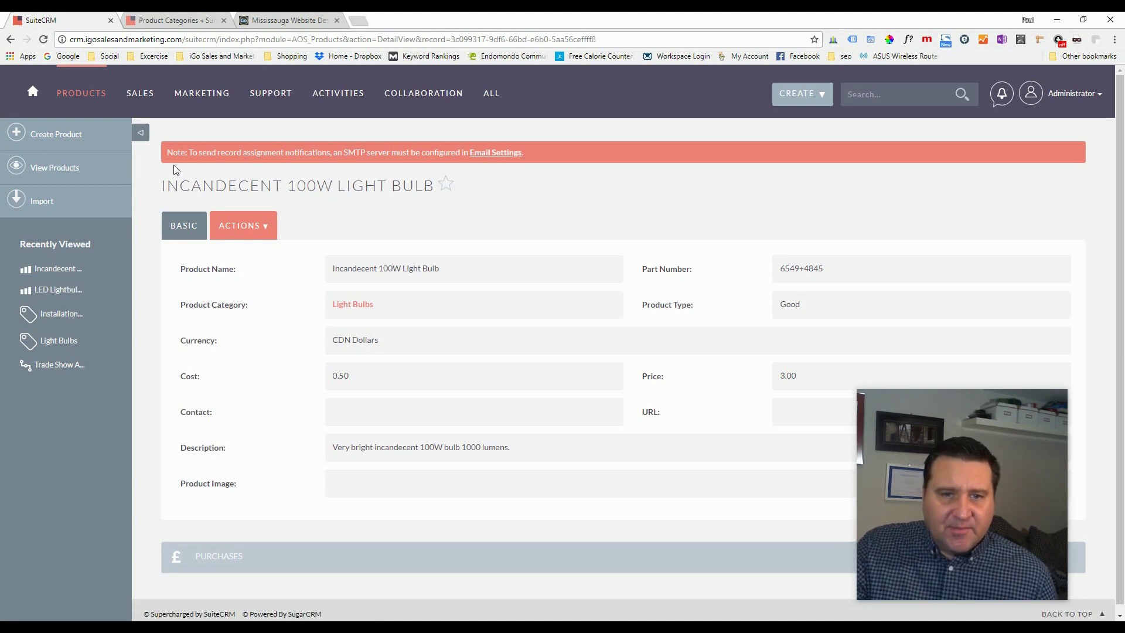
Step: Start a new product named "Lightbulb installation"
{"action": "left_click", "coordinate": [61, 140]}
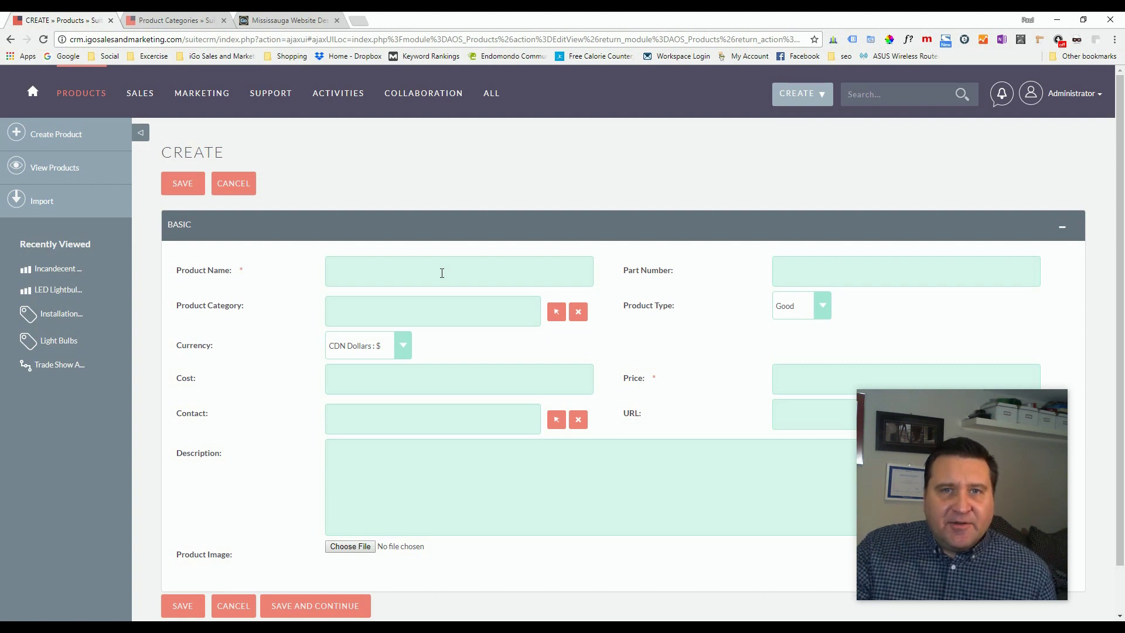
{"action": "left_click", "coordinate": [396, 276]}
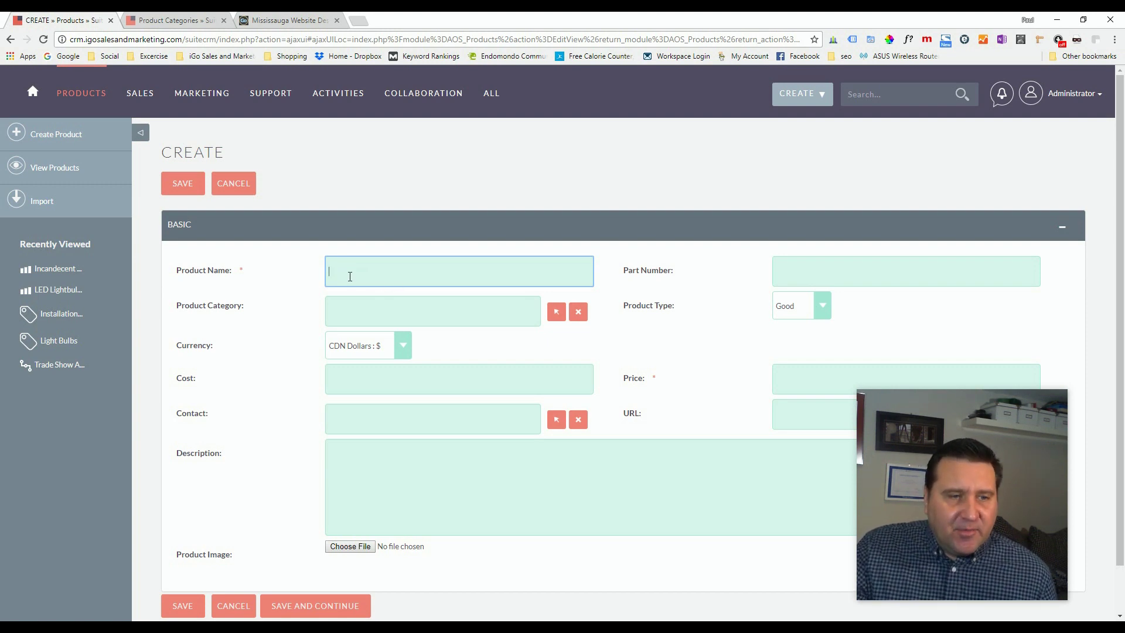
{"action": "left_click", "coordinate": [350, 276]}
{"action": "type", "text": "LIGHT"}
{"action": "key", "text": "BackSpace"}
{"action": "key", "text": "BackSpace"}
{"action": "key", "text": "BackSpace"}
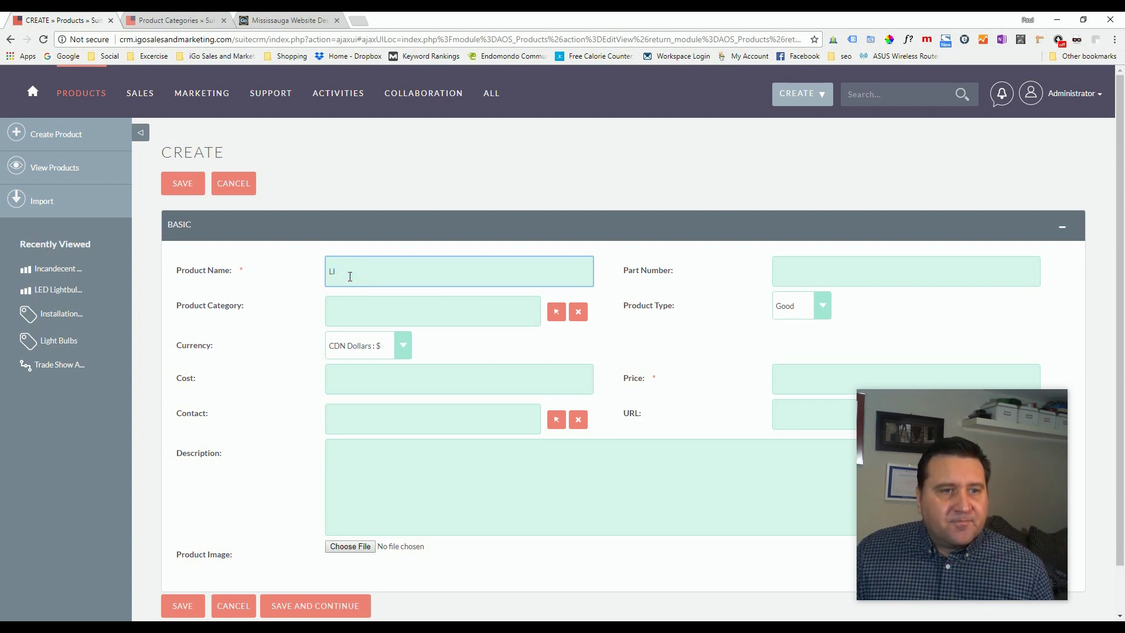
{"action": "type", "text": "ghtbuld"}
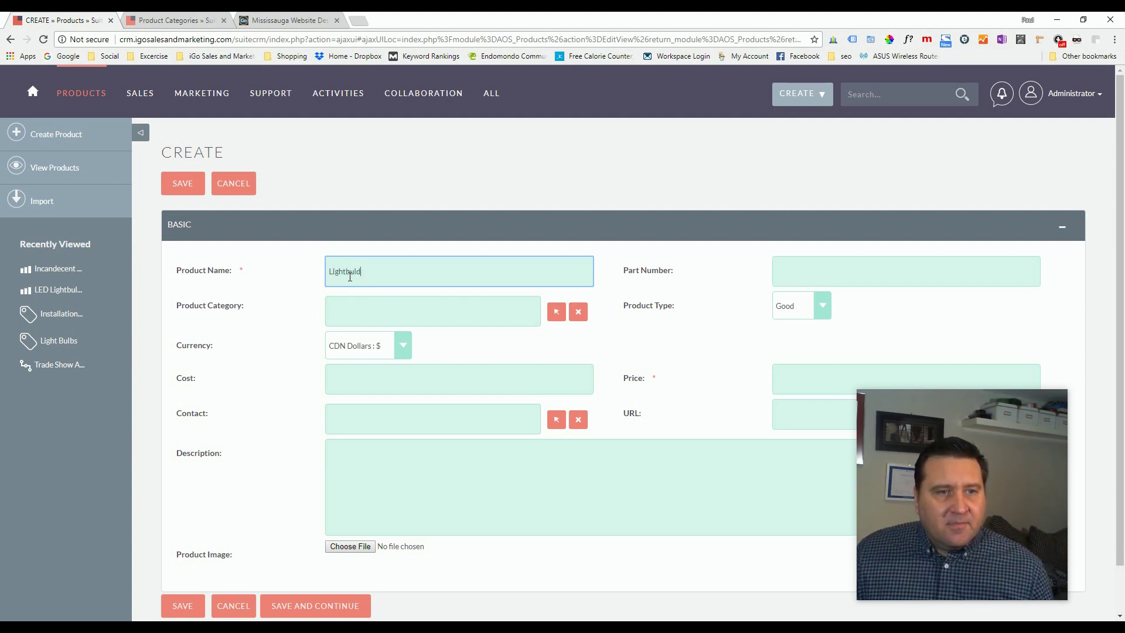
{"action": "key", "text": "BackSpace"}
{"action": "type", "text": "b in"}
{"action": "type", "text": "ttallation"}
{"action": "key", "text": "Tab"}
Step: Assign the Installation Services category to the product and set its product type to Service
{"action": "left_click", "coordinate": [556, 311]}
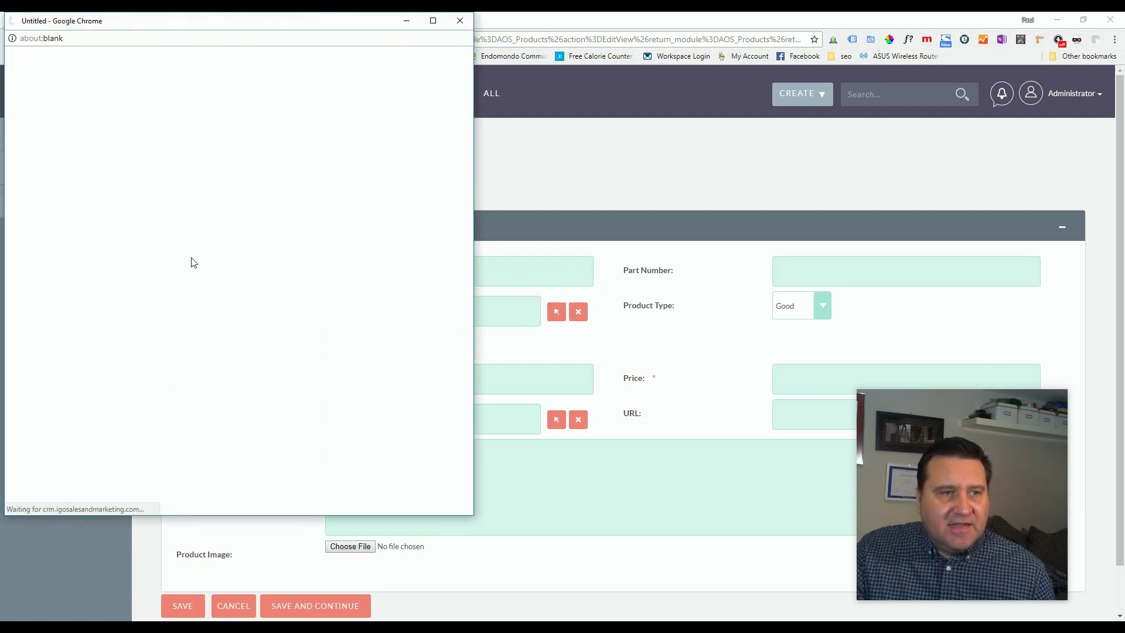
{"action": "left_click", "coordinate": [49, 289]}
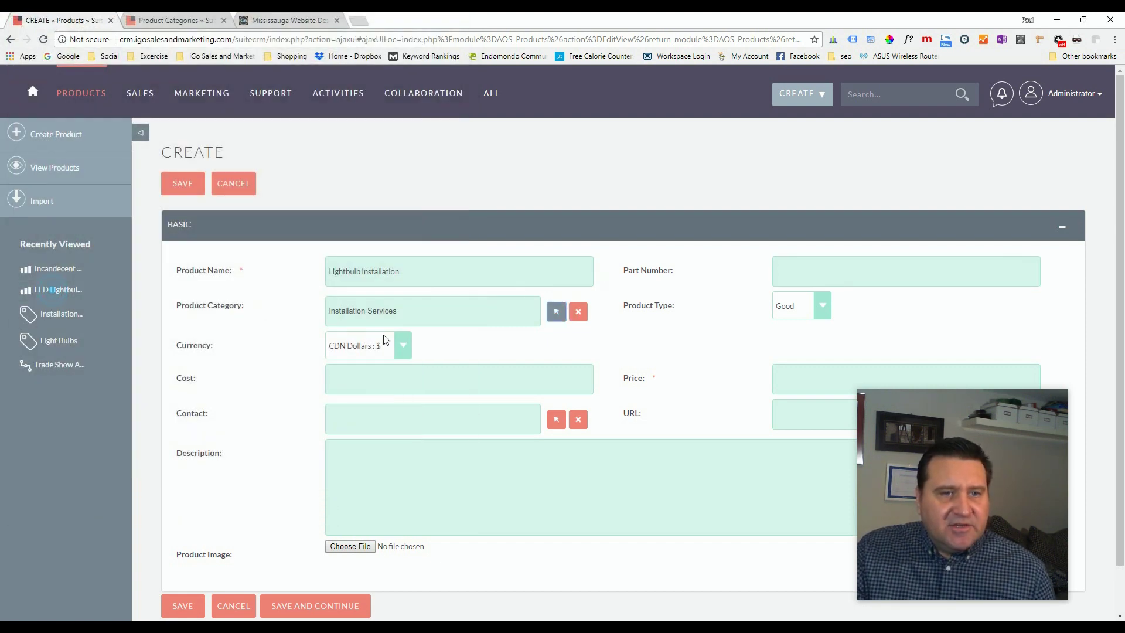
{"action": "left_click", "coordinate": [823, 306]}
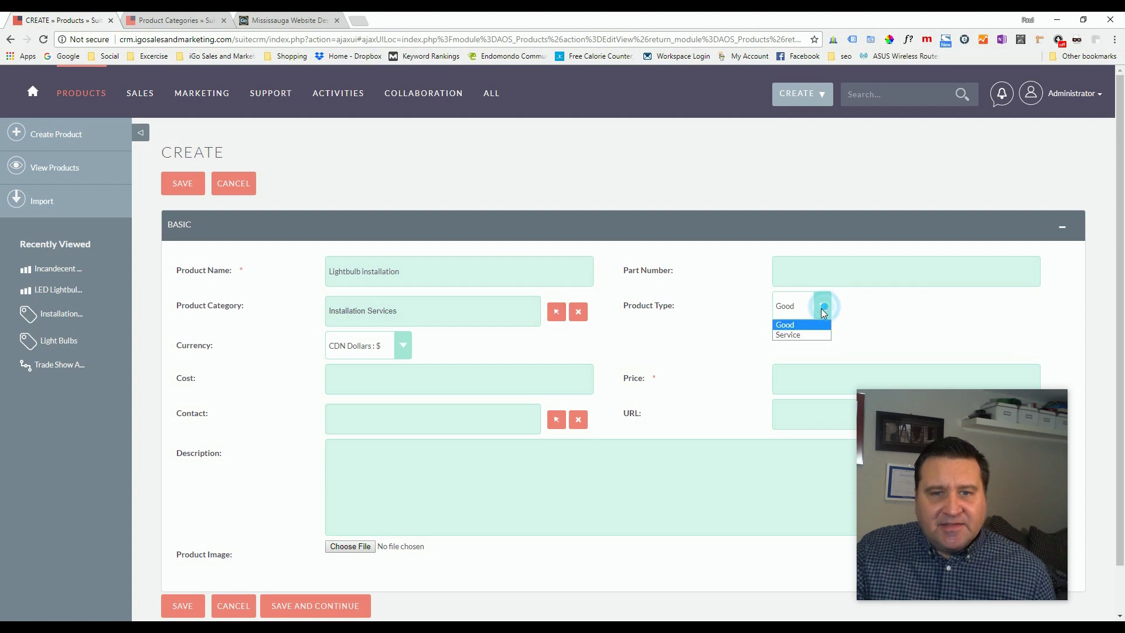
{"action": "left_click", "coordinate": [792, 335]}
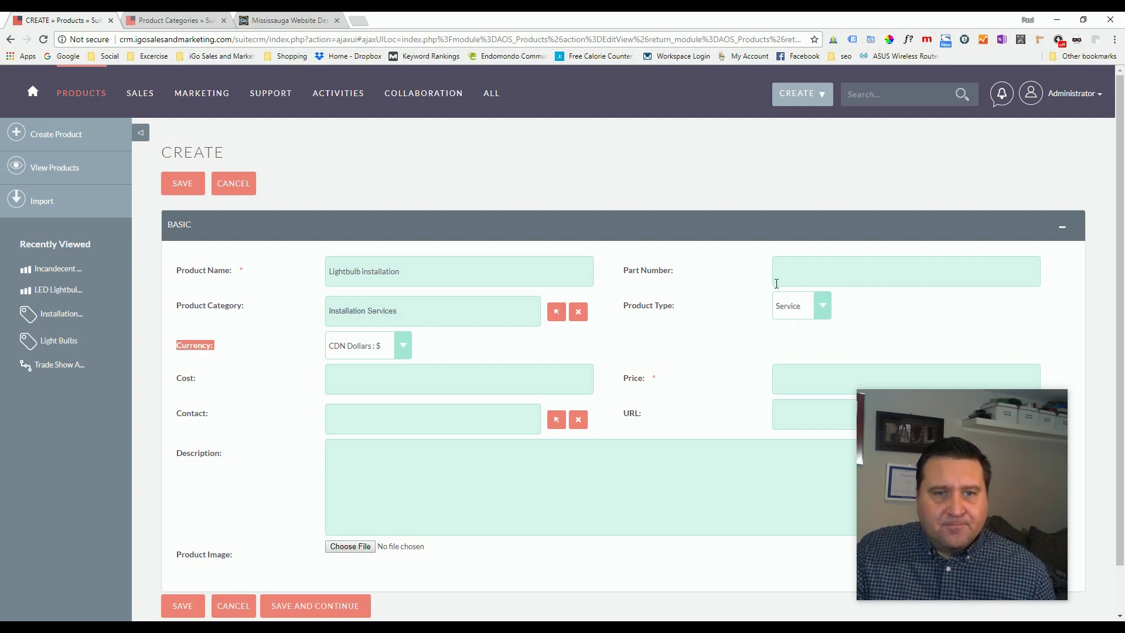
Step: Set the installation service's cost to 100 and price to 150, and save the product
{"action": "left_click", "coordinate": [800, 274]}
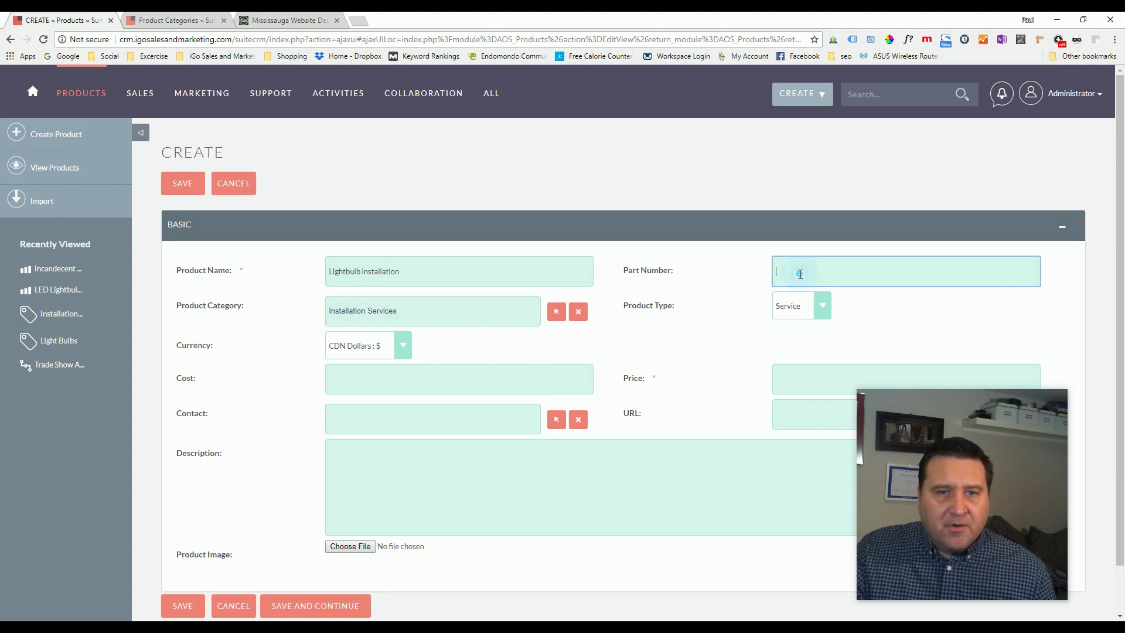
{"action": "scroll", "coordinate": [650, 347], "scroll_direction": "down", "scroll_amount": 1}
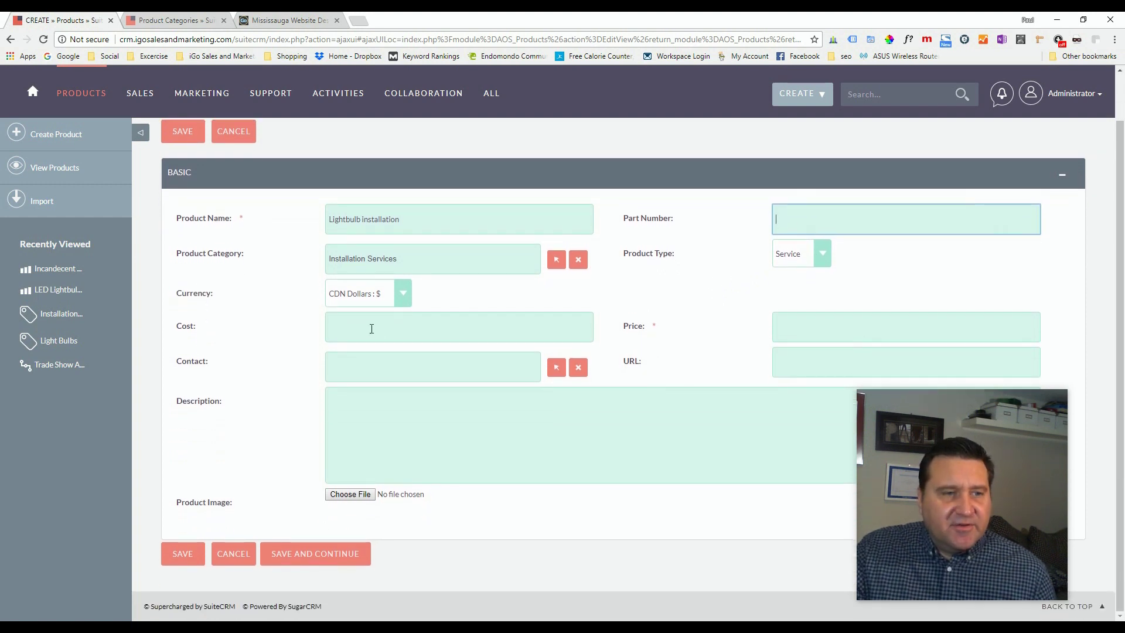
{"action": "left_click", "coordinate": [423, 334]}
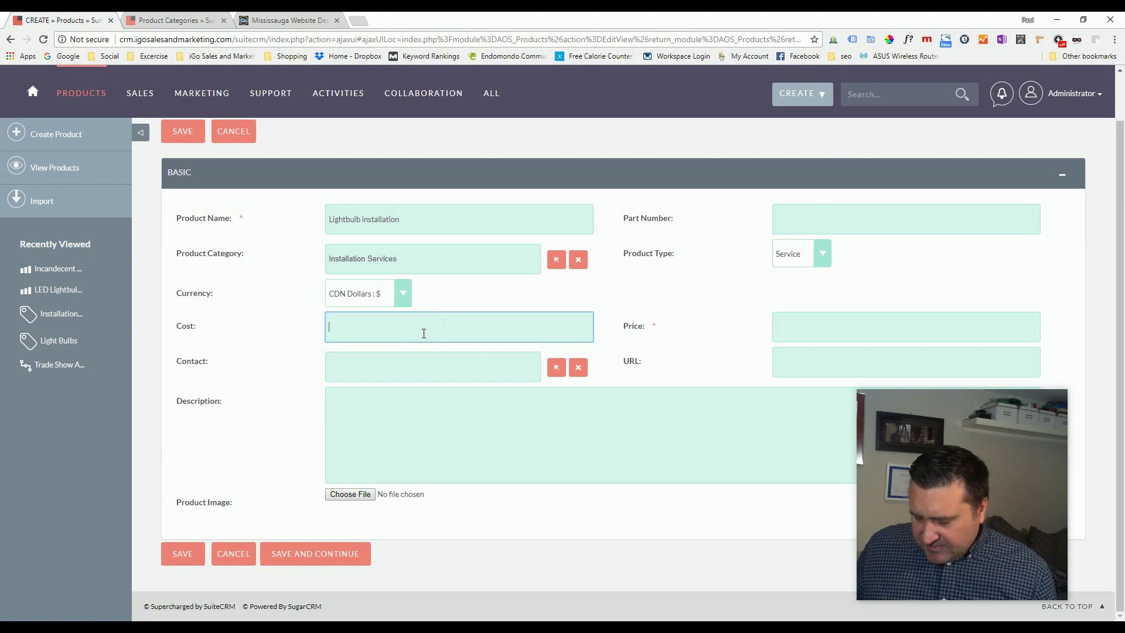
{"action": "type", "text": "100"}
{"action": "key", "text": "Tab"}
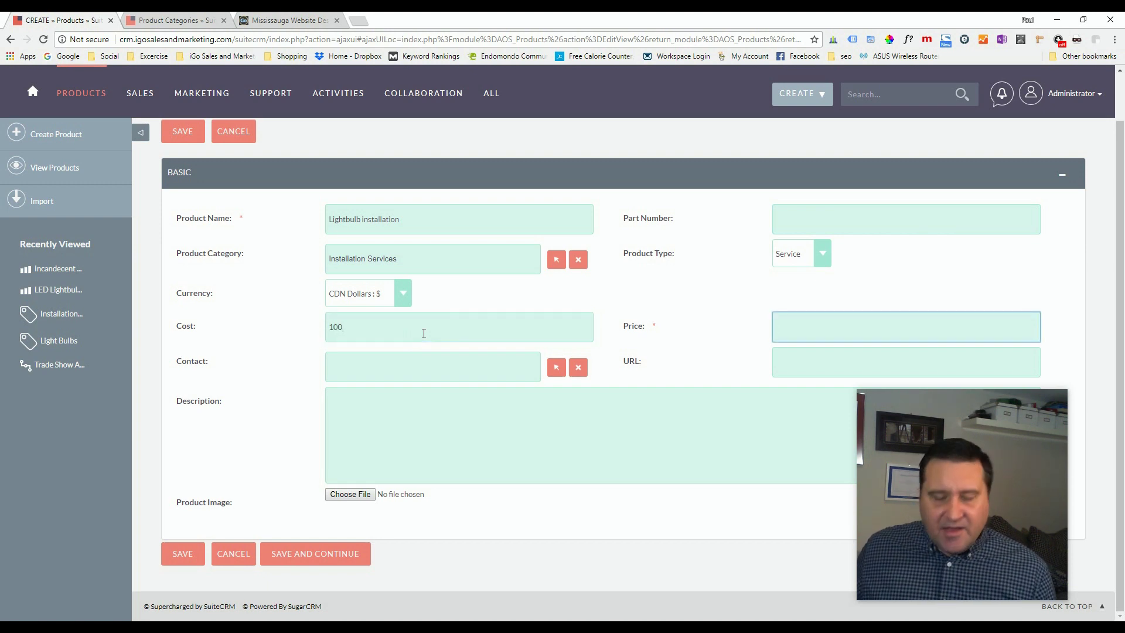
{"action": "type", "text": "150"}
{"action": "key", "text": "Tab"}
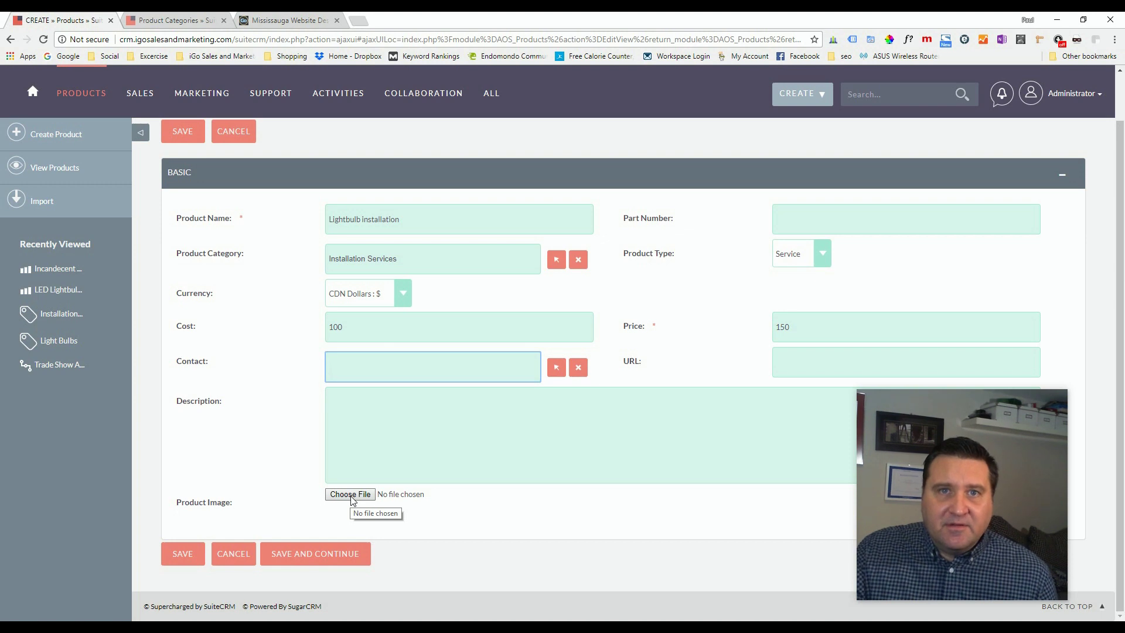
{"action": "left_click", "coordinate": [184, 558]}
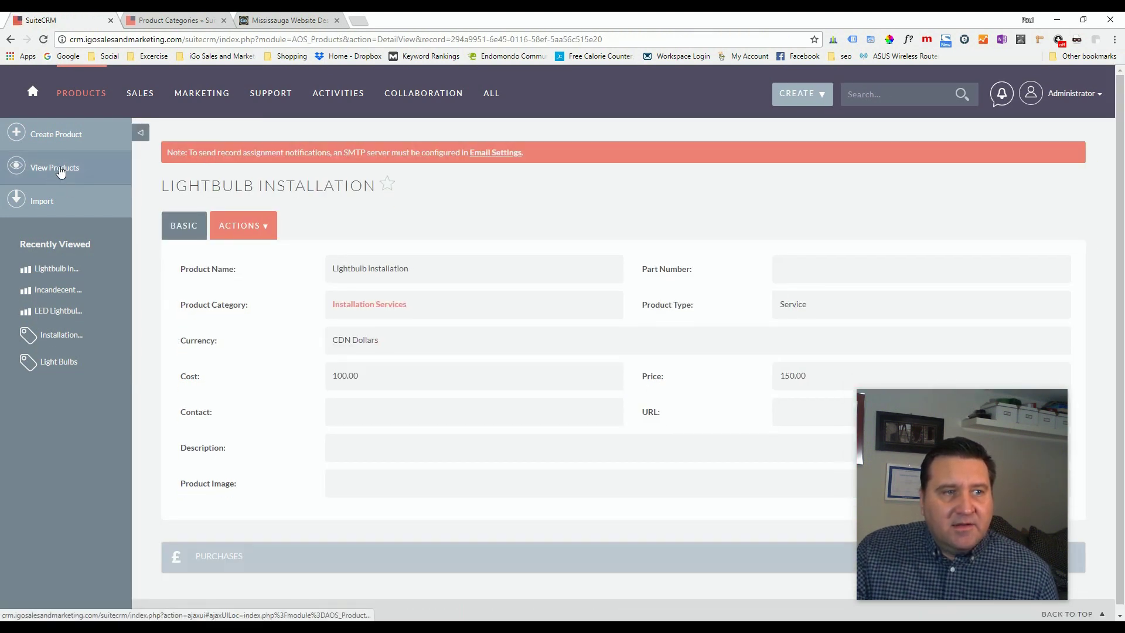
Step: View the list of all products
{"action": "left_click", "coordinate": [59, 169]}
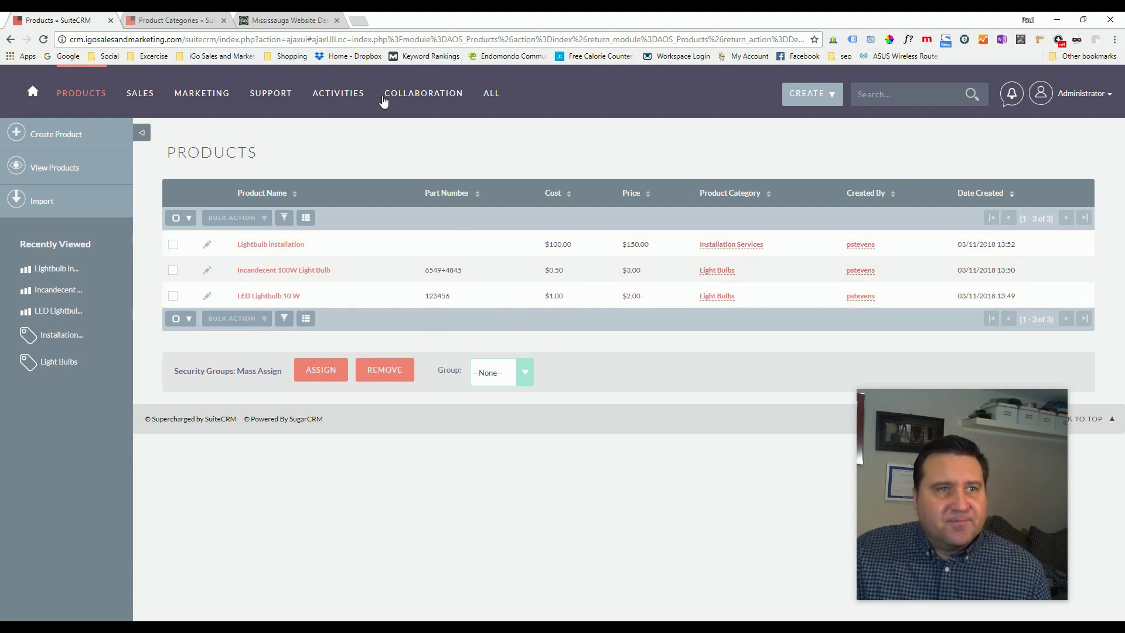
{"action": "mouse_move", "coordinate": [270, 93]}
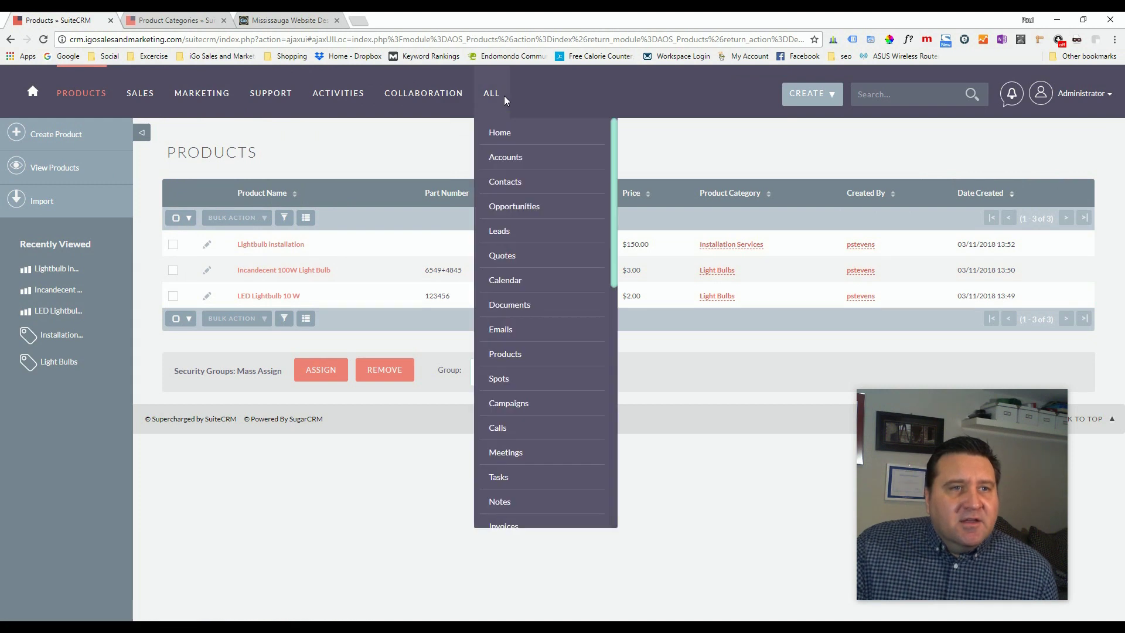
{"action": "mouse_move", "coordinate": [491, 98]}
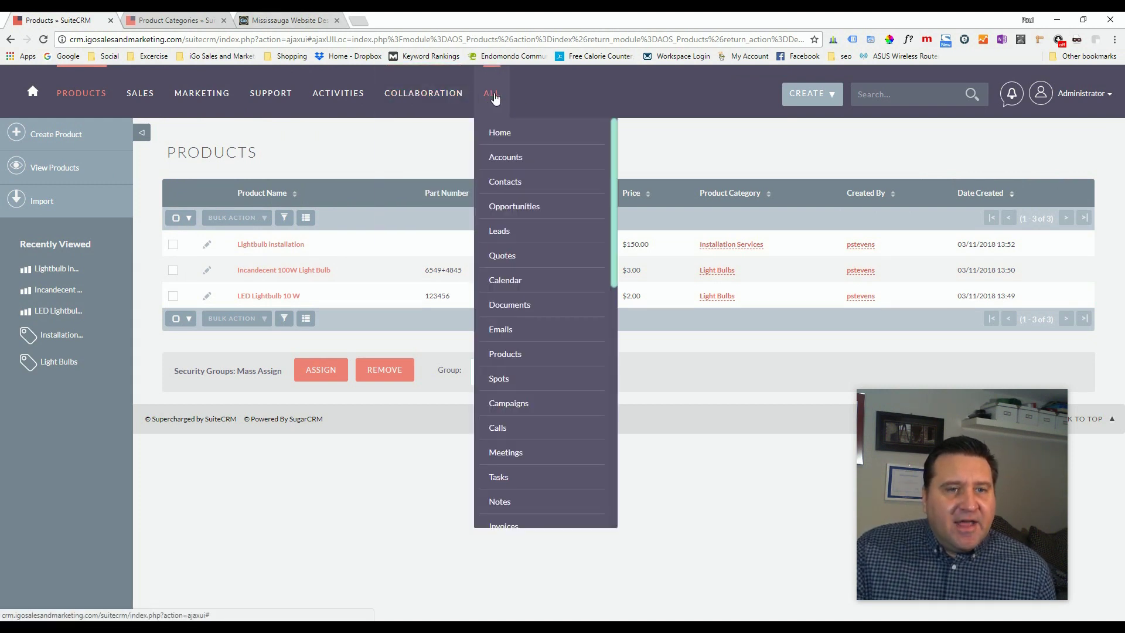
Step: Switch to the Product Categories browser tab and open the PDF Templates module there
{"action": "left_click", "coordinate": [211, 16]}
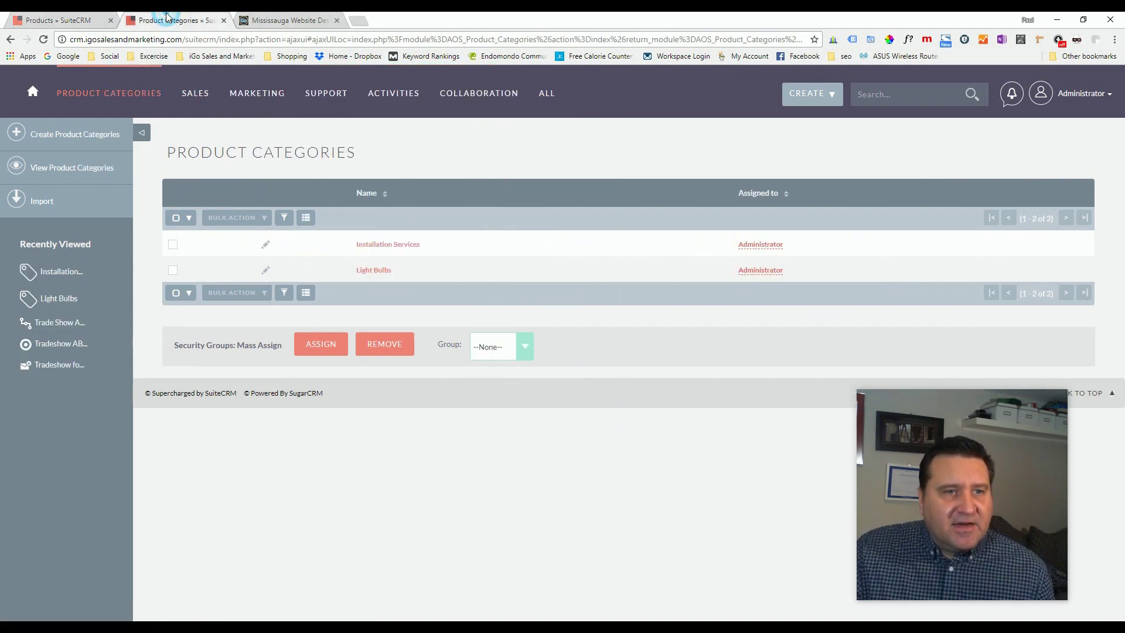
{"action": "mouse_move", "coordinate": [552, 109]}
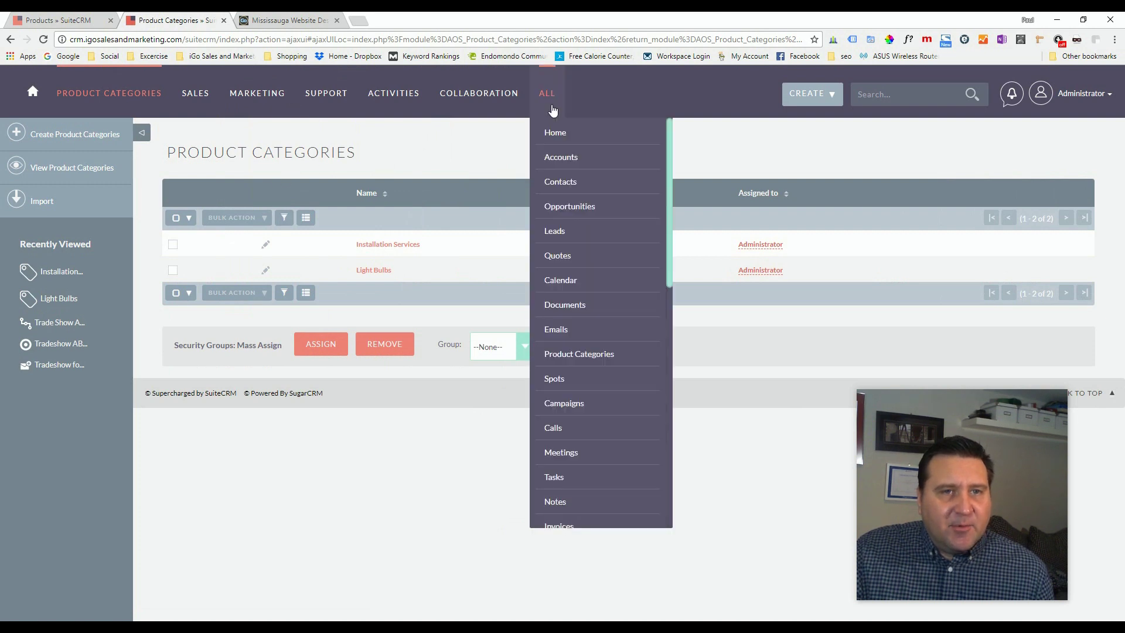
{"action": "scroll", "coordinate": [562, 258], "scroll_direction": "down", "scroll_amount": 5}
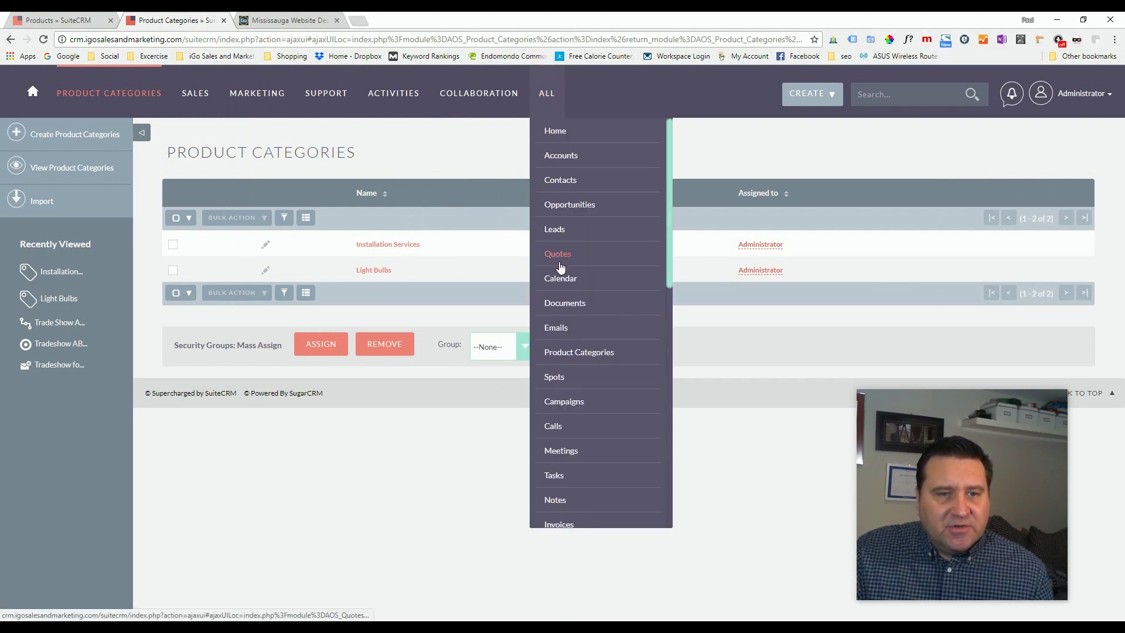
{"action": "scroll", "coordinate": [562, 275], "scroll_direction": "down", "scroll_amount": 1}
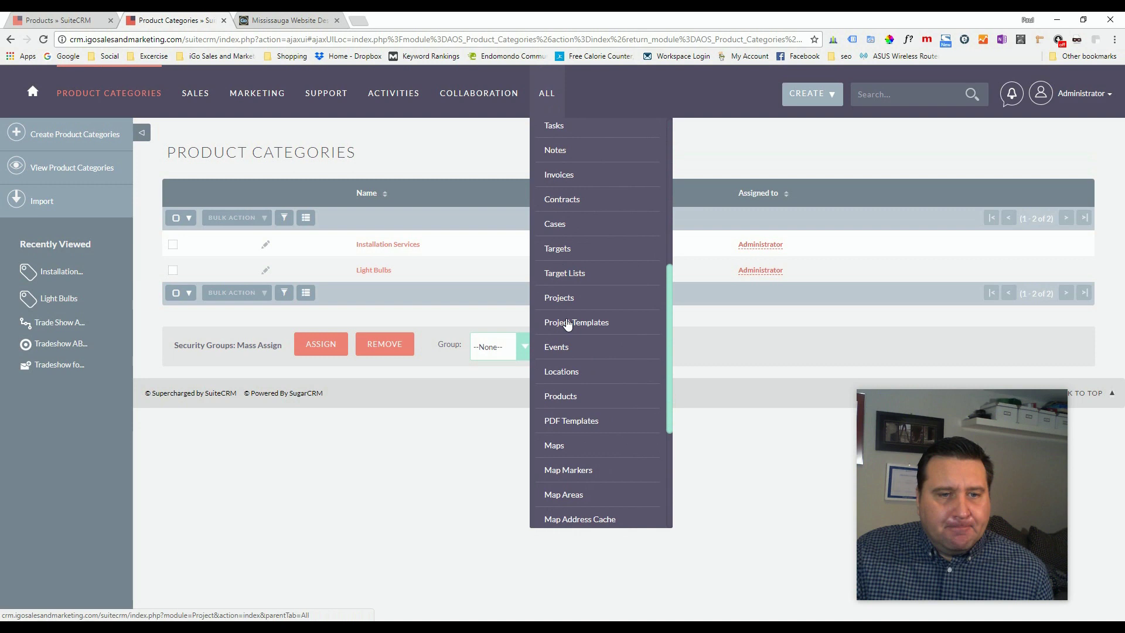
{"action": "left_click", "coordinate": [571, 423]}
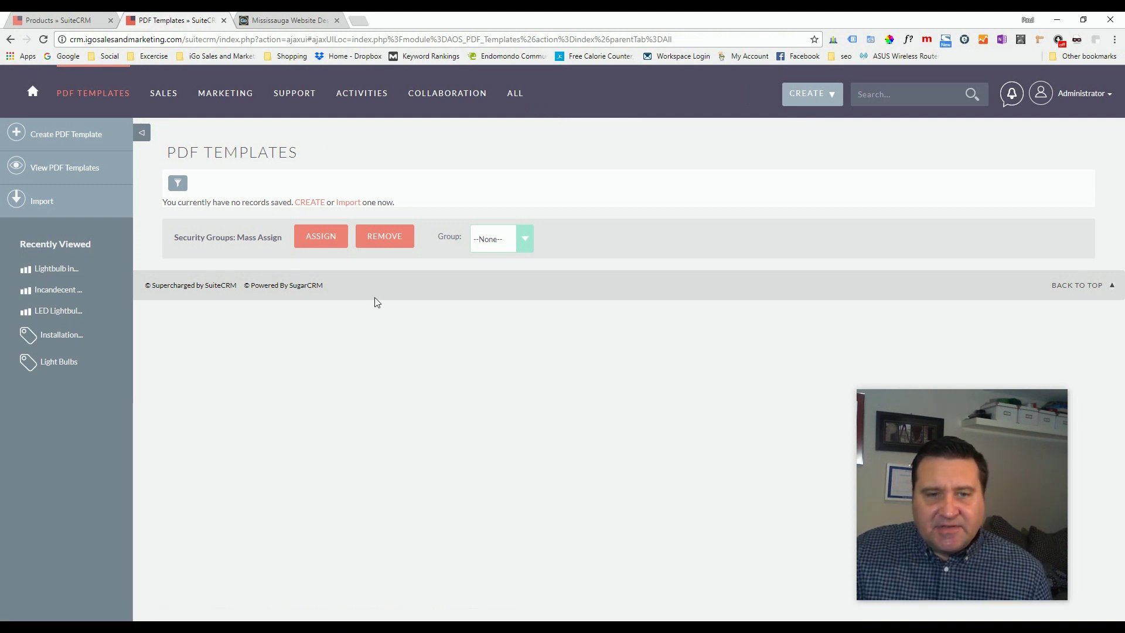
Step: Start a new PDF template, look over its form, and name it "Light bulb quotation"
{"action": "left_click", "coordinate": [59, 142]}
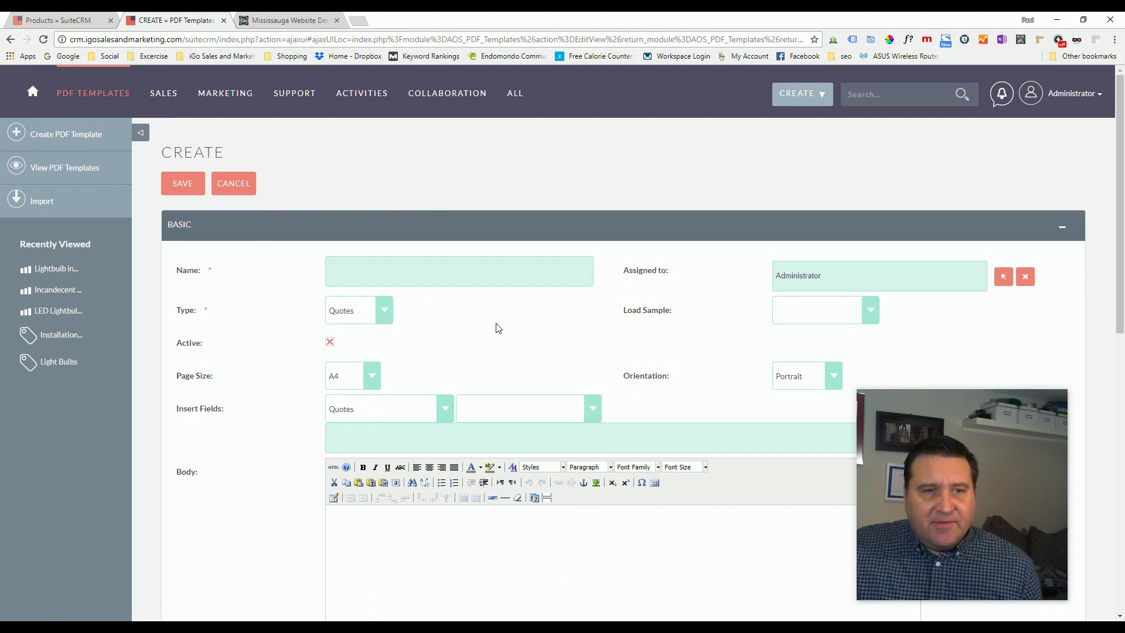
{"action": "scroll", "coordinate": [510, 305], "scroll_direction": "down", "scroll_amount": 4}
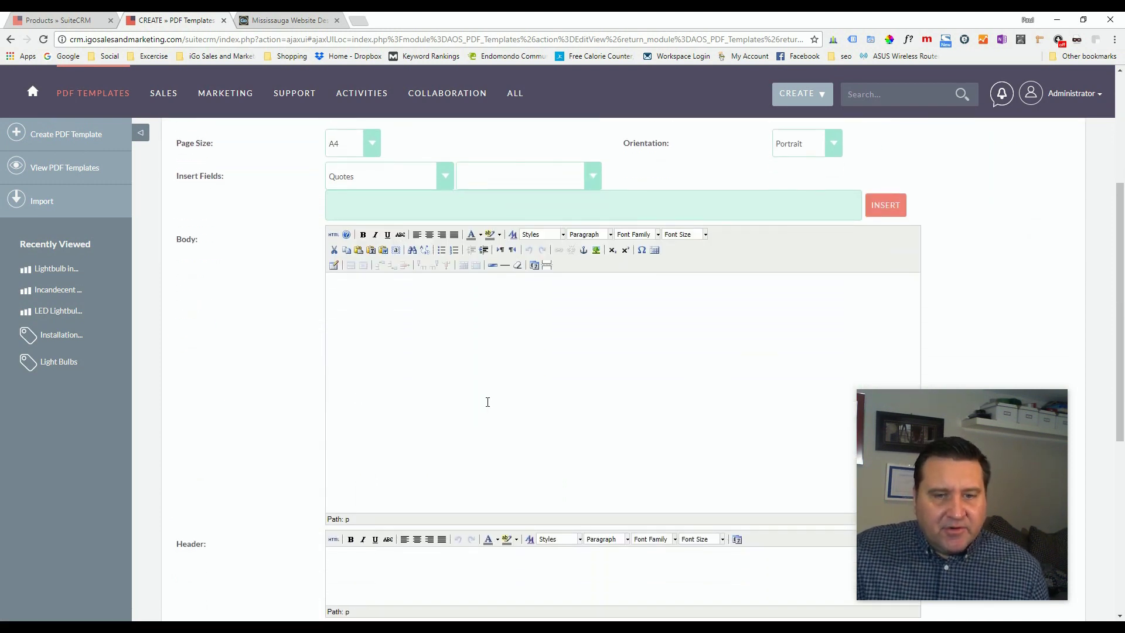
{"action": "scroll", "coordinate": [487, 401], "scroll_direction": "down", "scroll_amount": 3}
{"action": "scroll", "coordinate": [487, 402], "scroll_direction": "up", "scroll_amount": 5}
{"action": "scroll", "coordinate": [488, 404], "scroll_direction": "up", "scroll_amount": 2}
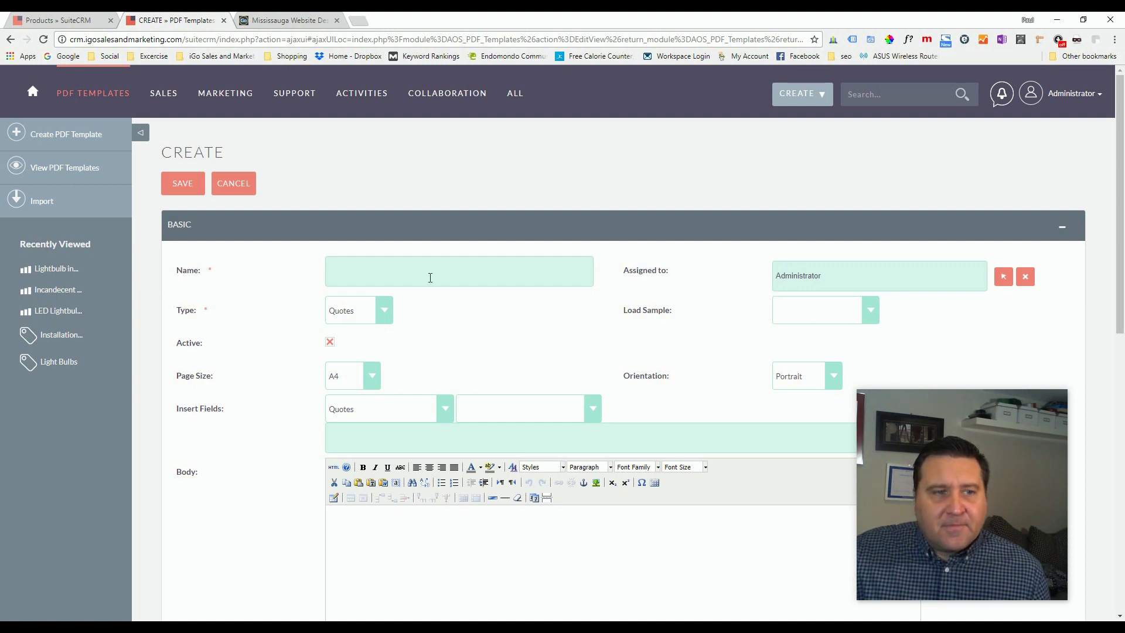
{"action": "left_click", "coordinate": [389, 277]}
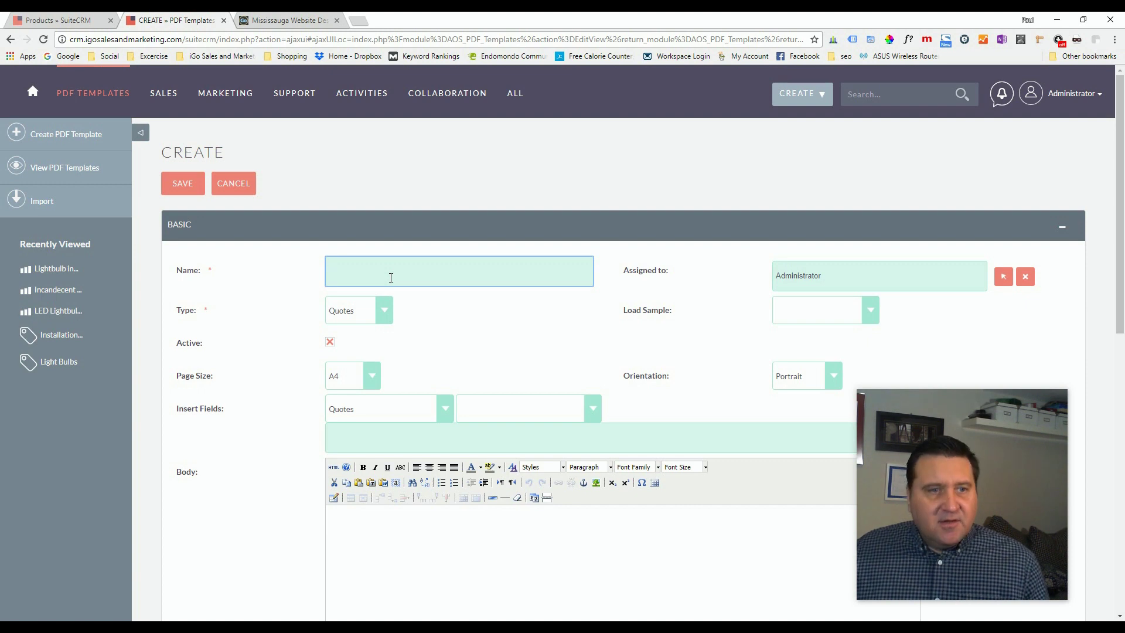
{"action": "type", "text": "Light buld"}
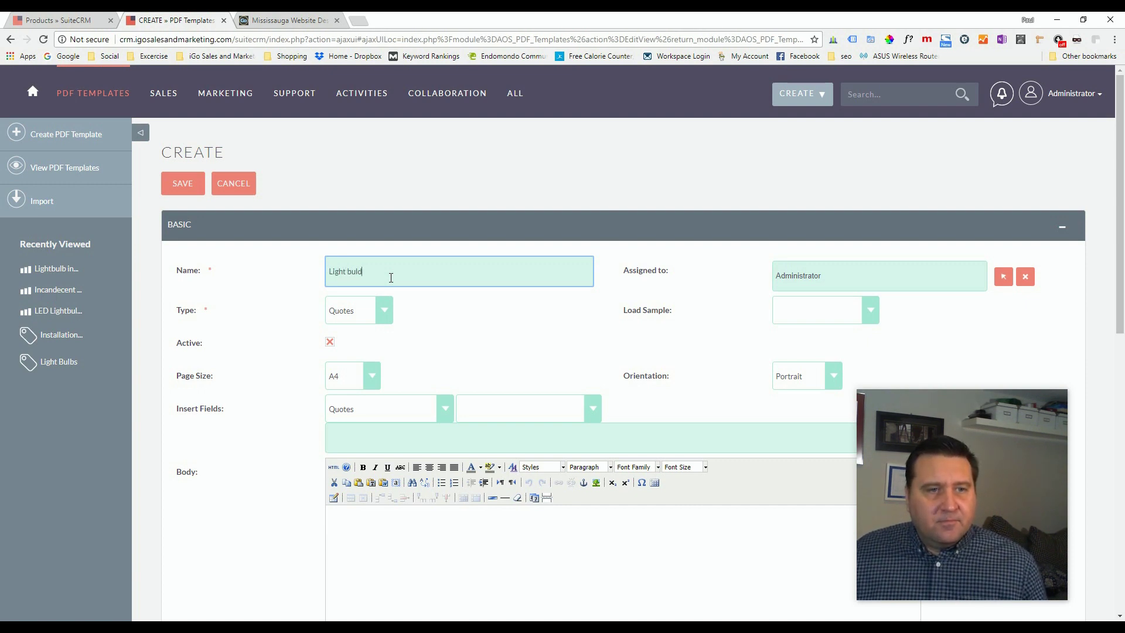
{"action": "key", "text": "BackSpace"}
{"action": "type", "text": "b quotation"}
{"action": "key", "text": "Tab"}
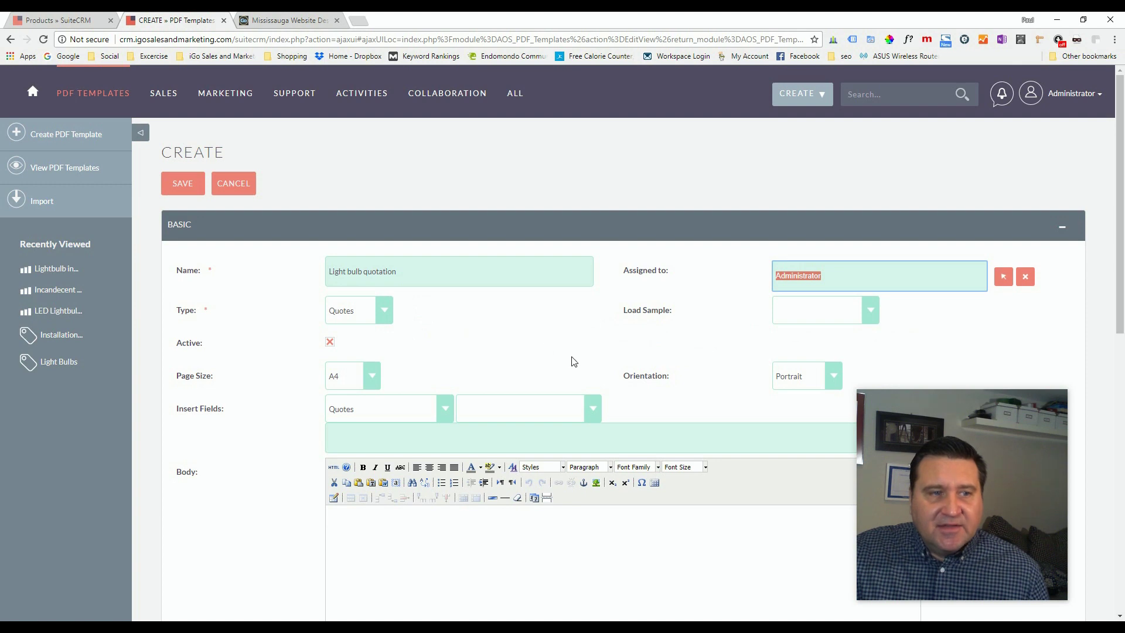
Step: Keep Quotes as the template type and load the Quote Group Sample into the template
{"action": "left_click", "coordinate": [386, 315]}
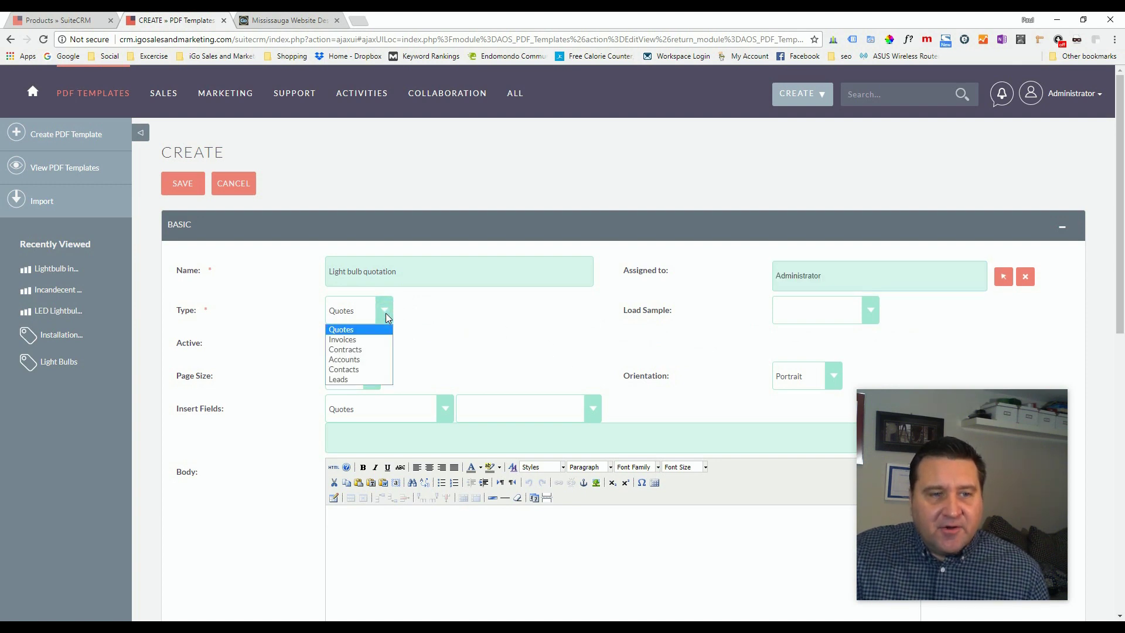
{"action": "left_click", "coordinate": [386, 312]}
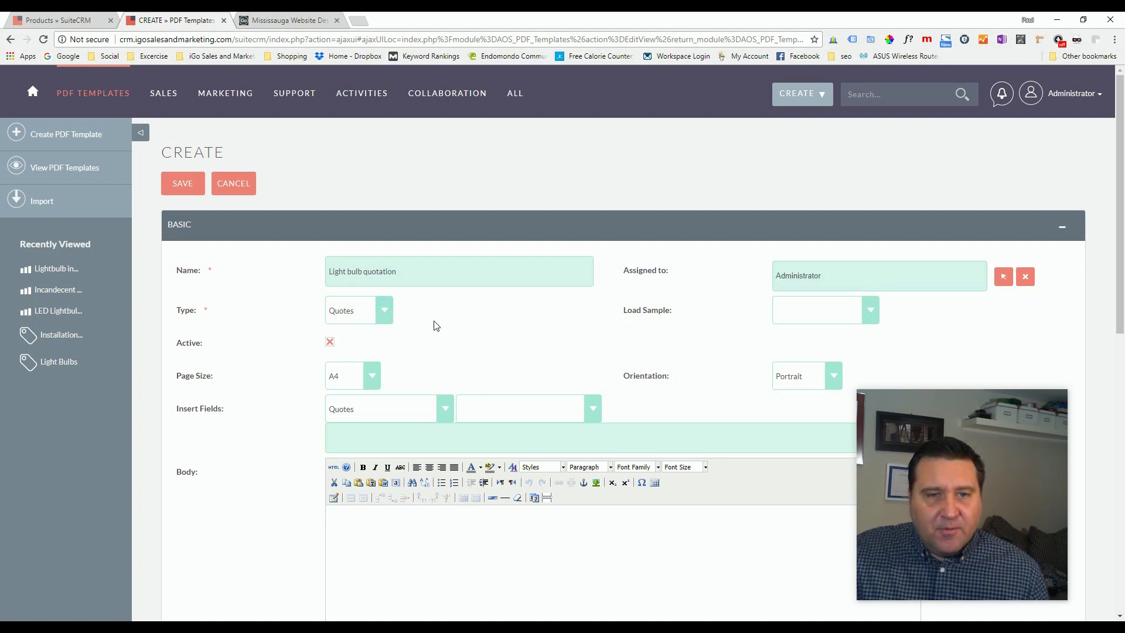
{"action": "left_click", "coordinate": [868, 306]}
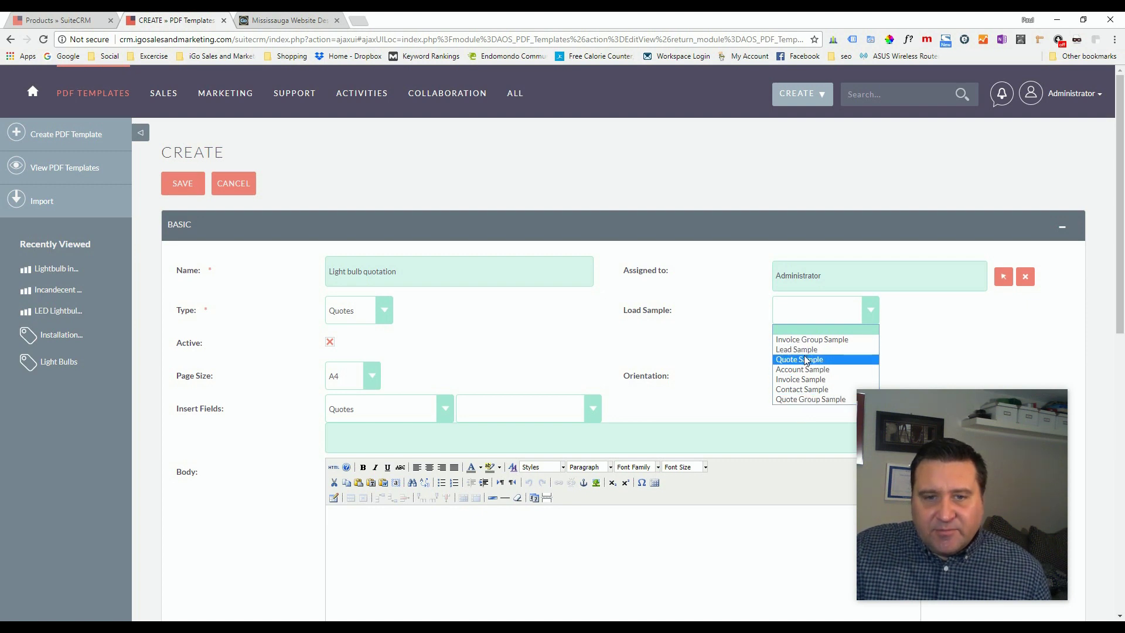
{"action": "left_click", "coordinate": [805, 400]}
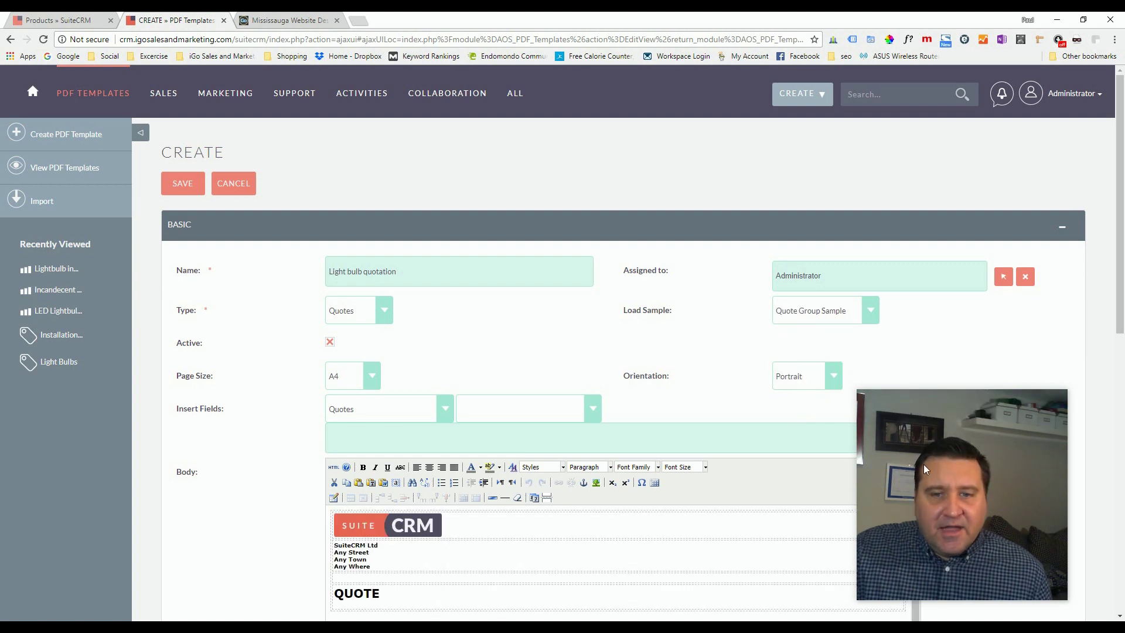
Step: Examine the layout and field placeholders in the body of the loaded quote sample
{"action": "left_click_drag", "start_coordinate": [923, 458], "coordinate": [961, 161]}
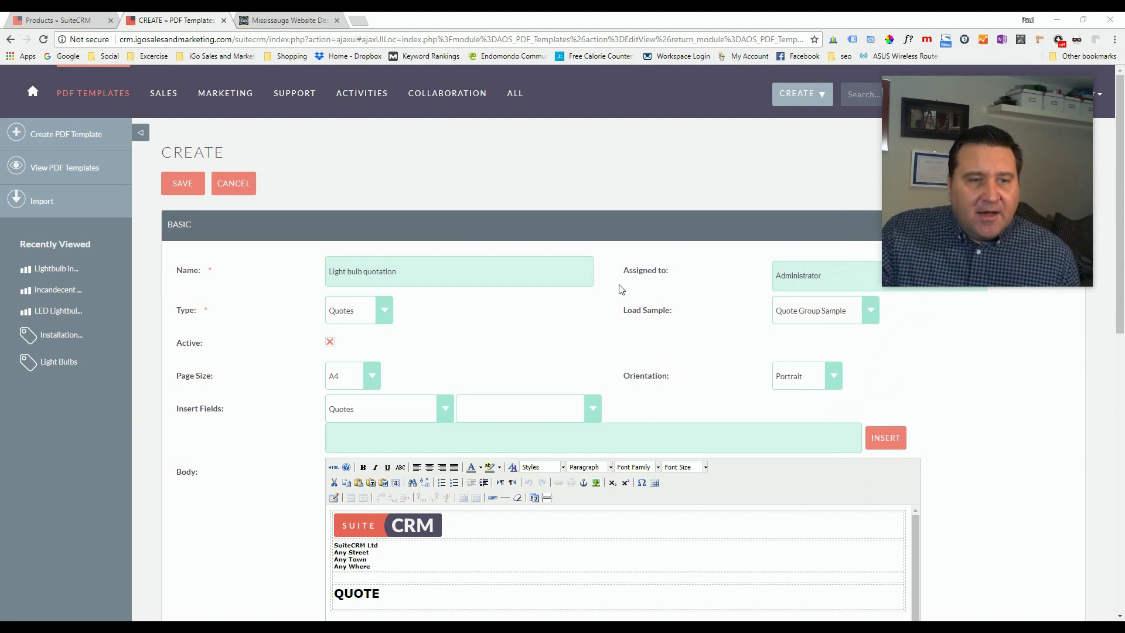
{"action": "scroll", "coordinate": [477, 321], "scroll_direction": "down", "scroll_amount": 2}
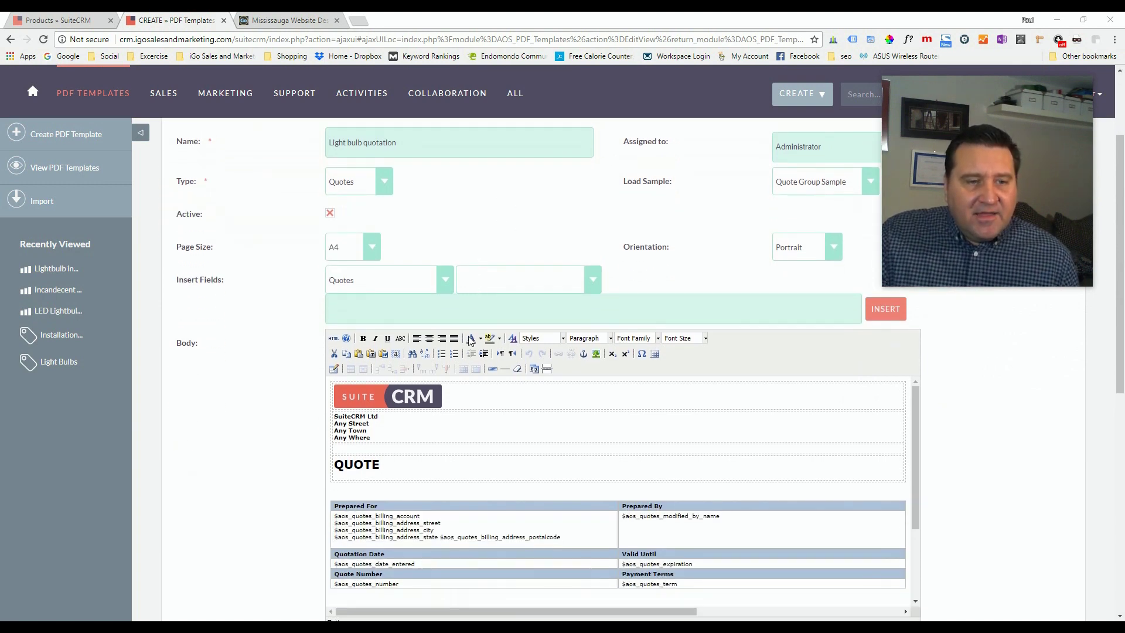
{"action": "scroll", "coordinate": [497, 396], "scroll_direction": "down", "scroll_amount": 4}
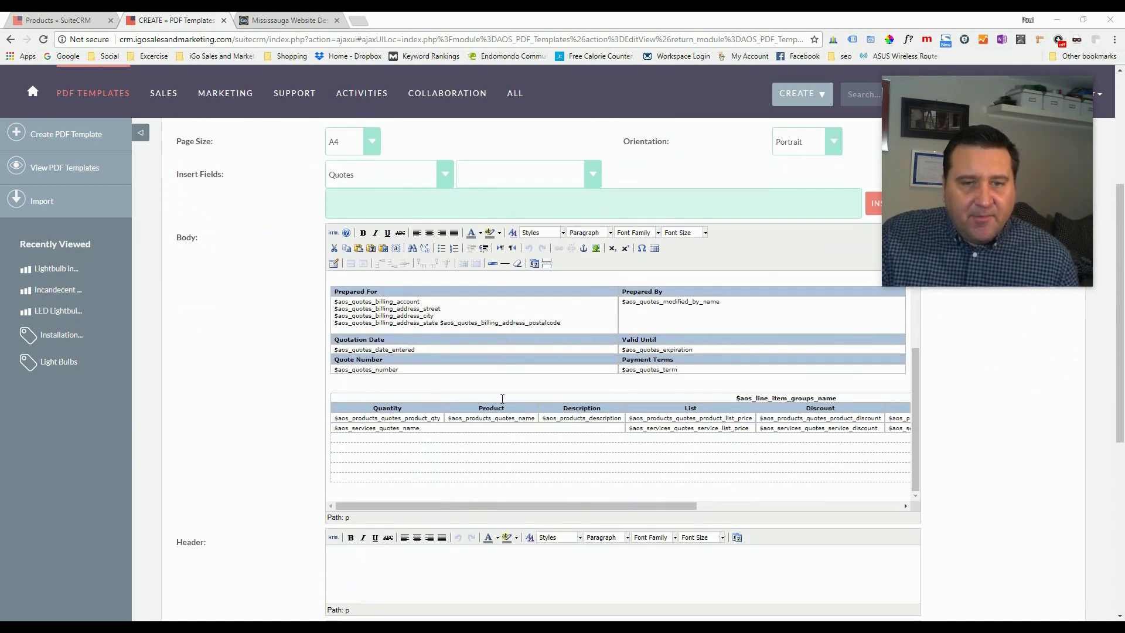
Step: Delete the SuiteCRM logo from the first row of the template body
{"action": "scroll", "coordinate": [502, 398], "scroll_direction": "up", "scroll_amount": 5}
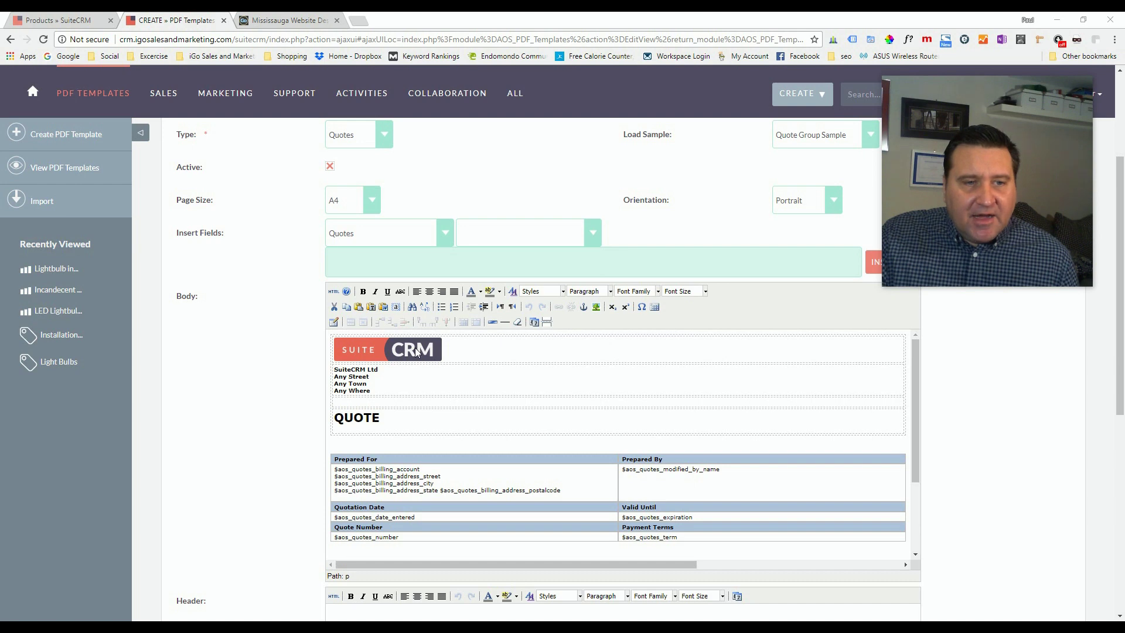
{"action": "left_click", "coordinate": [443, 349]}
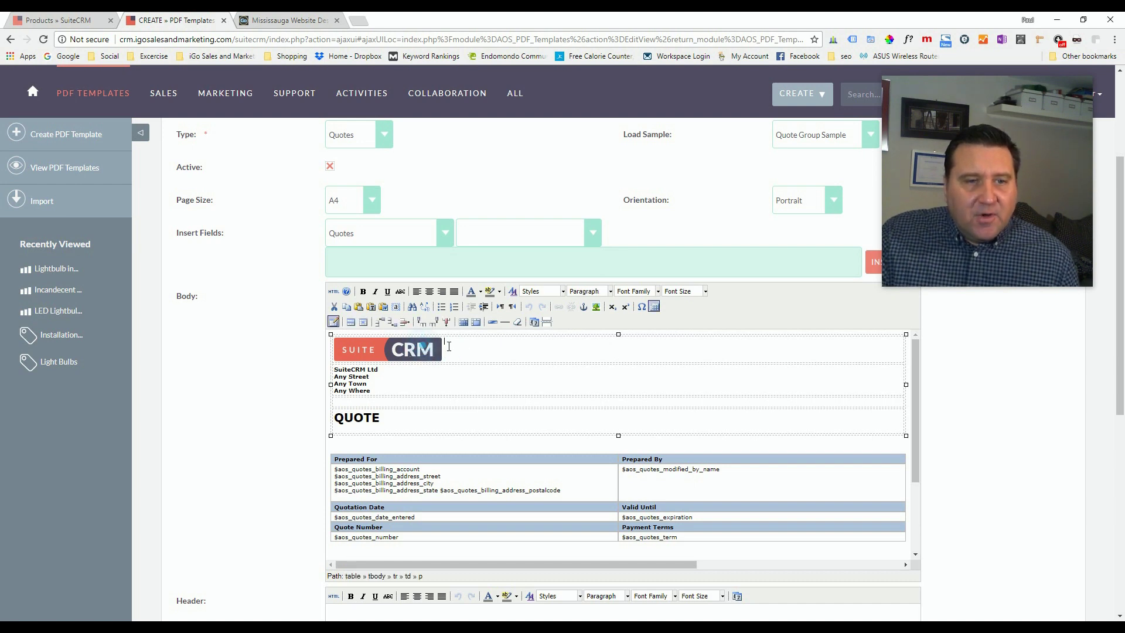
{"action": "left_click", "coordinate": [444, 344]}
{"action": "left_click", "coordinate": [403, 349]}
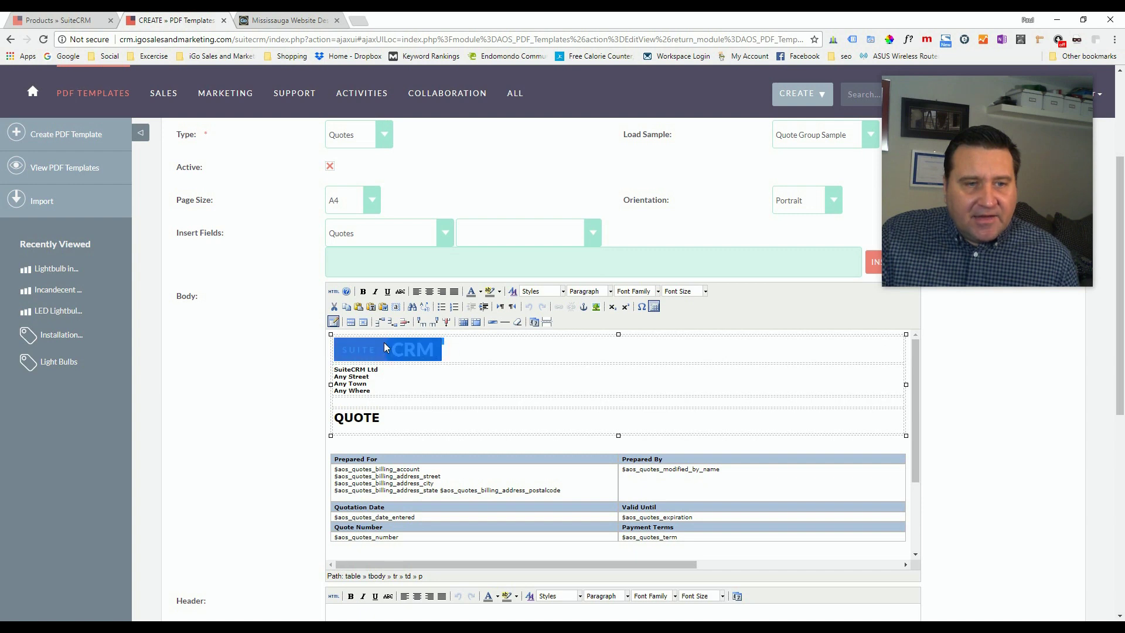
{"action": "key", "text": "Delete"}
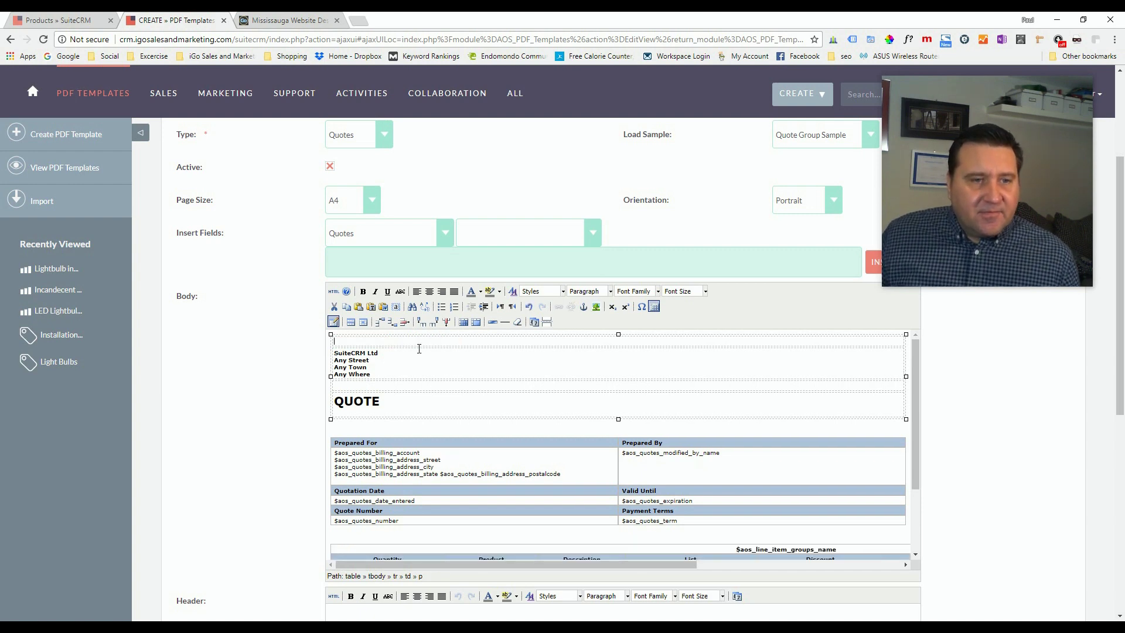
Step: Start an image insertion in the emptied logo row, using the image address copied from the iGo Sales & Marketing website logo as its URL
{"action": "left_click", "coordinate": [595, 307]}
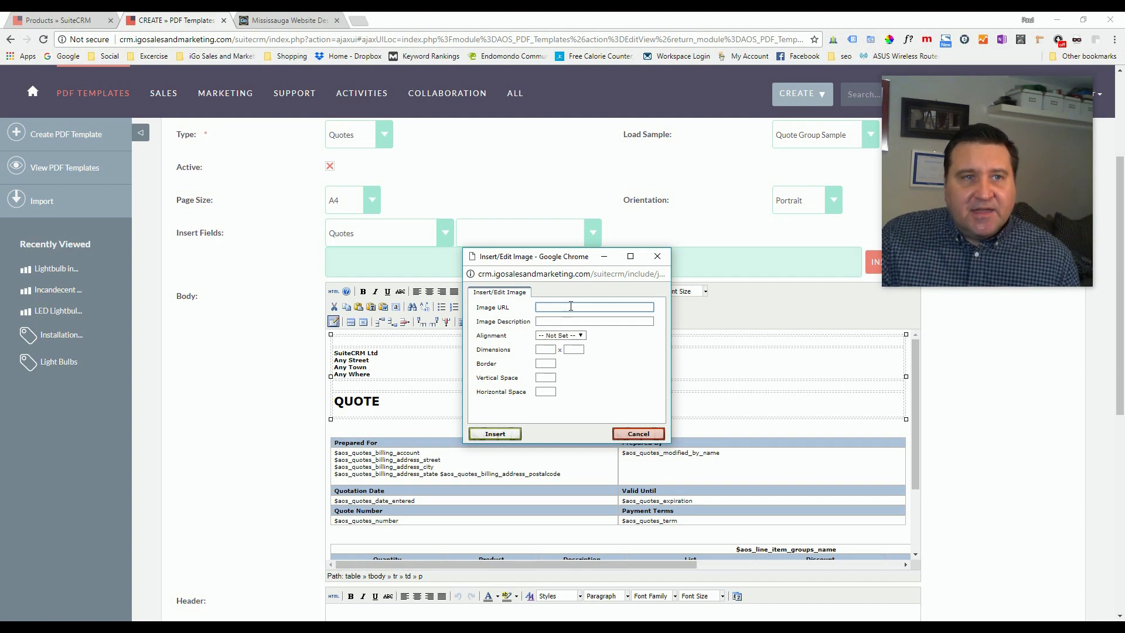
{"action": "left_click", "coordinate": [295, 19]}
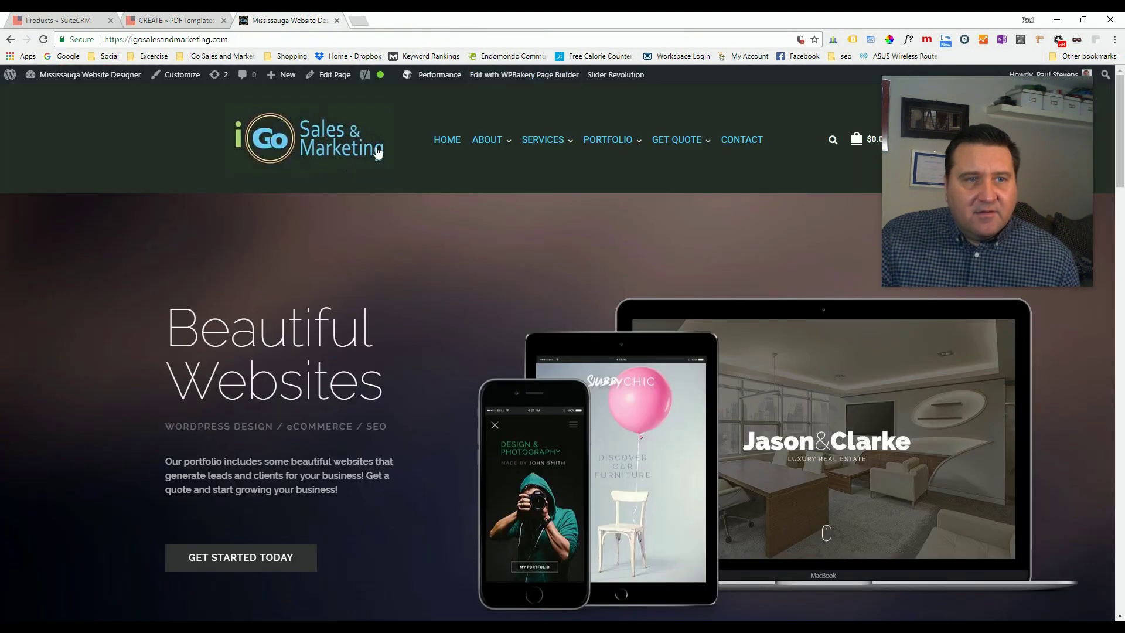
{"action": "right_click", "coordinate": [326, 141]}
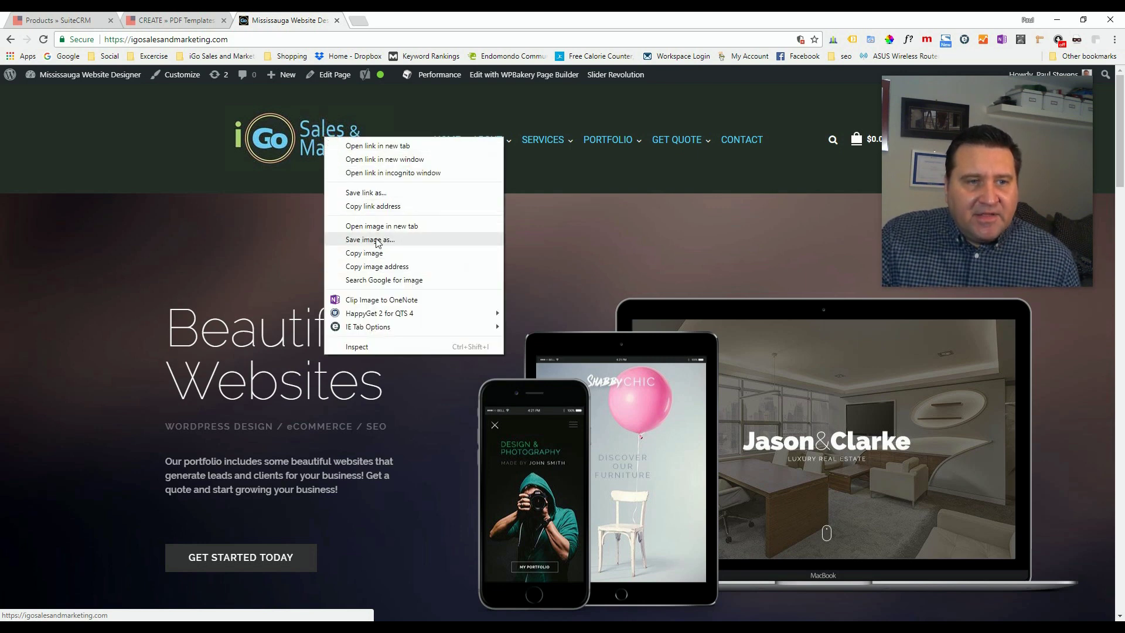
{"action": "left_click", "coordinate": [384, 267]}
{"action": "key", "text": "ctrl+shift+Tab"}
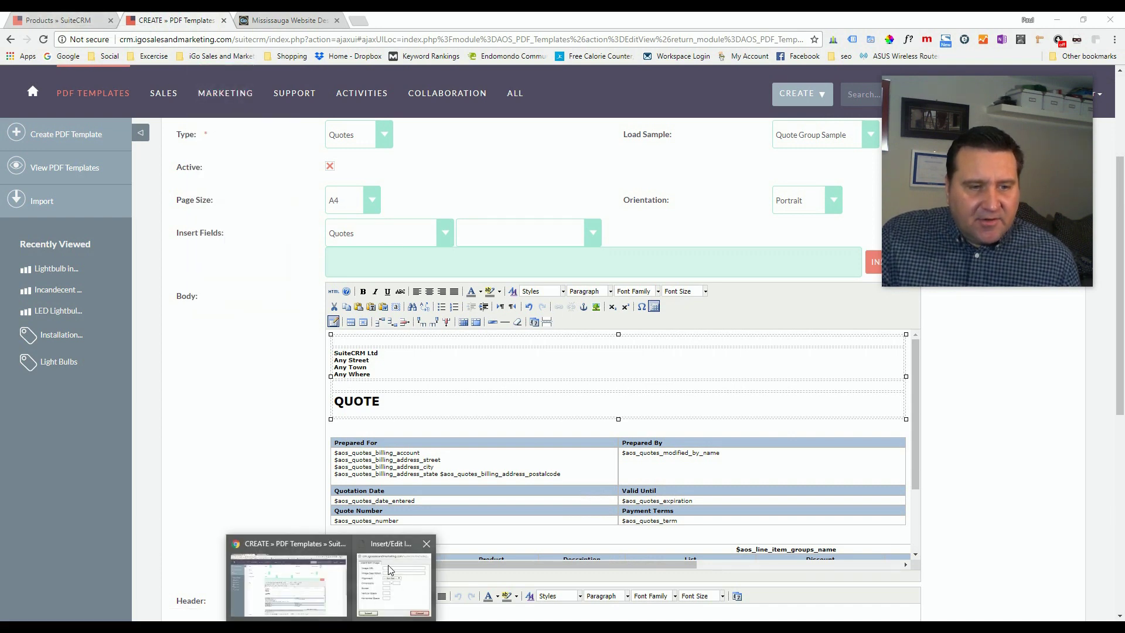
{"action": "left_click", "coordinate": [390, 571]}
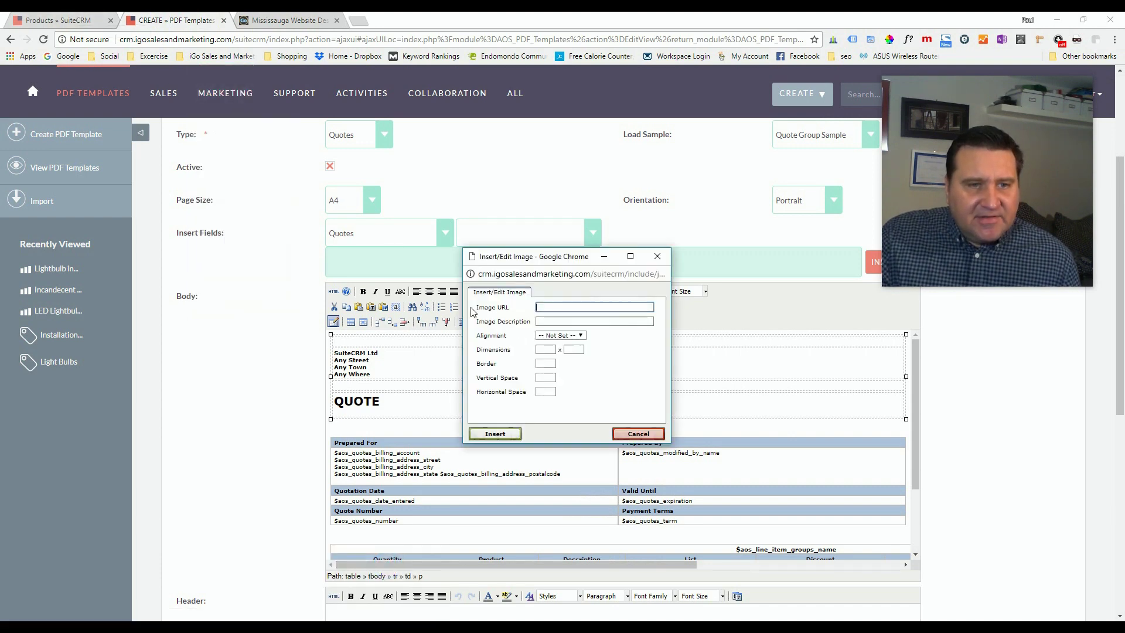
{"action": "right_click", "coordinate": [559, 306]}
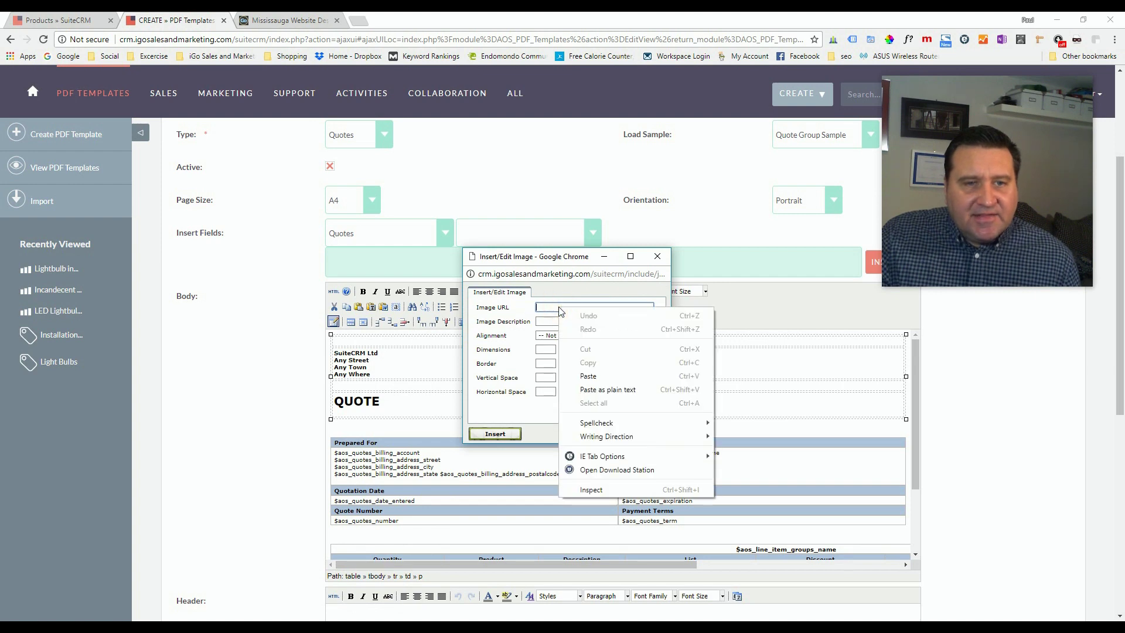
{"action": "left_click", "coordinate": [594, 375]}
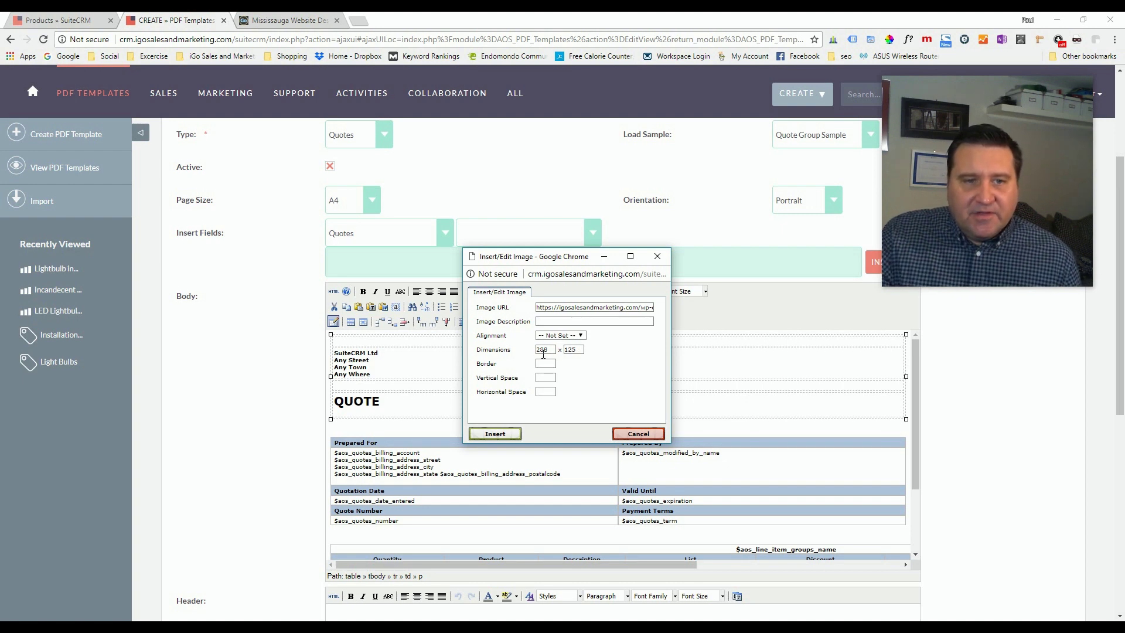
Step: Set the logo image's alignment to Left and insert it into the template body
{"action": "left_click", "coordinate": [579, 335]}
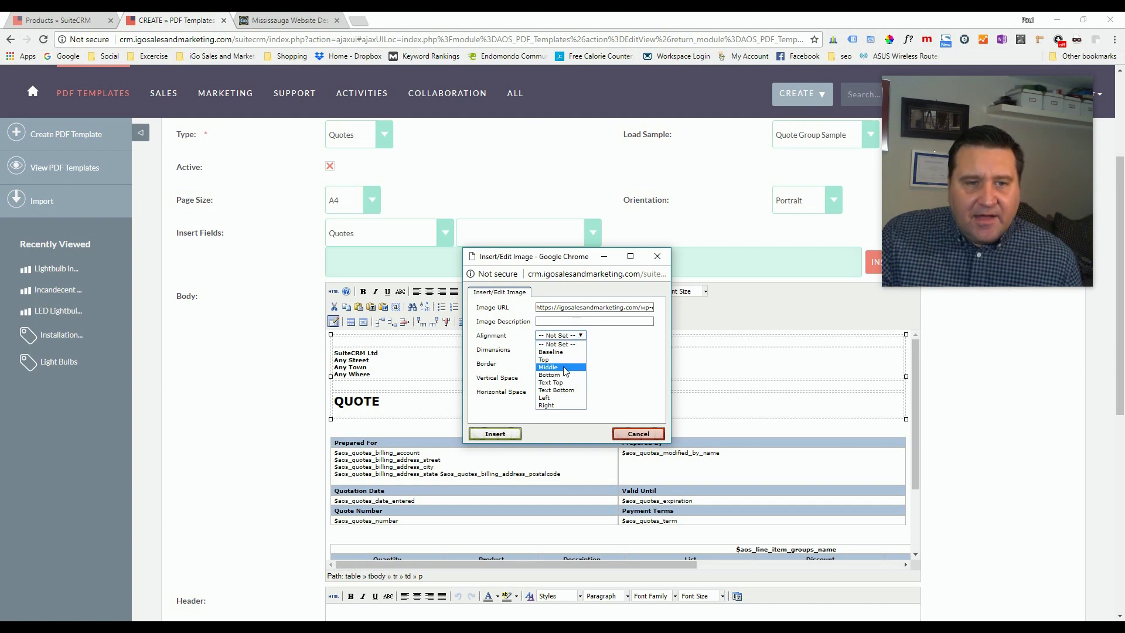
{"action": "left_click", "coordinate": [551, 397]}
{"action": "left_click", "coordinate": [622, 364]}
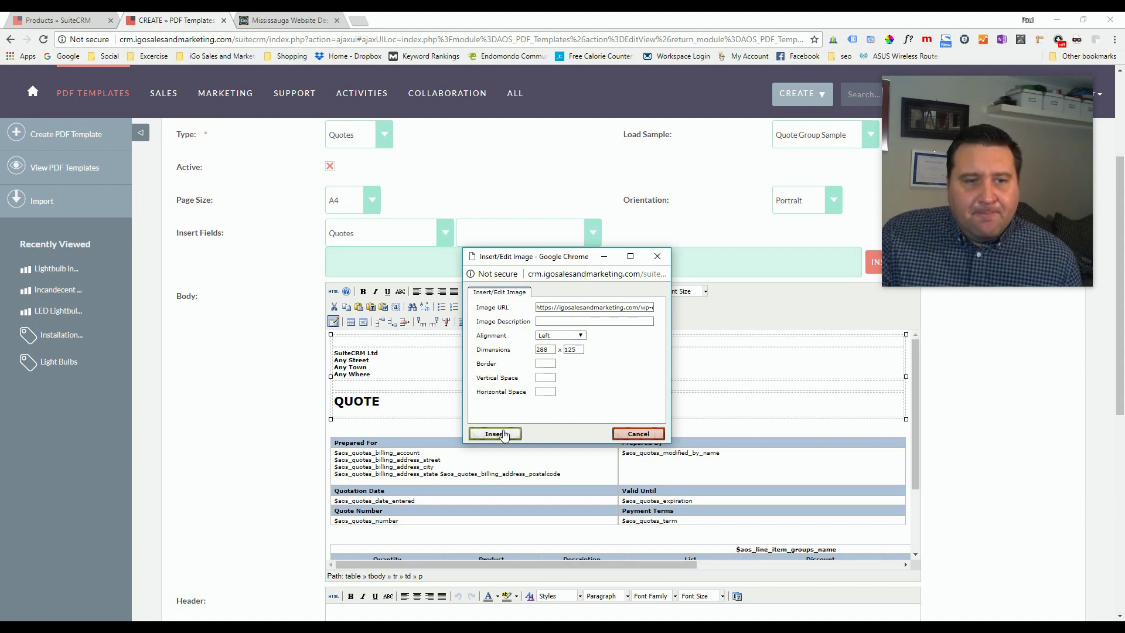
{"action": "left_click", "coordinate": [545, 381]}
{"action": "left_click", "coordinate": [544, 388]}
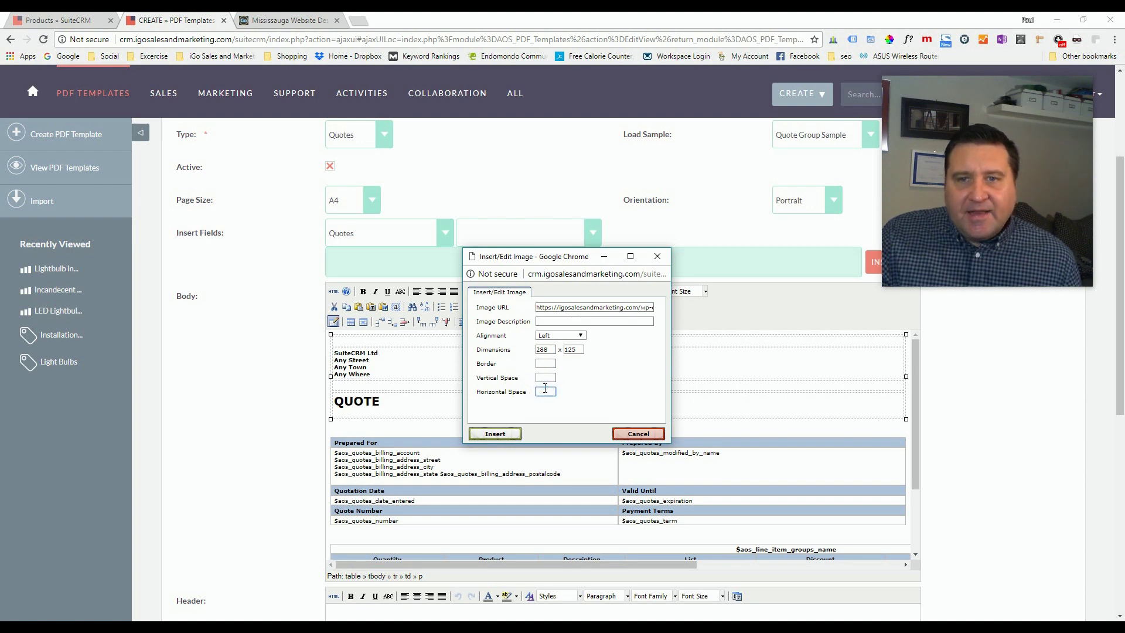
{"action": "left_click", "coordinate": [495, 434]}
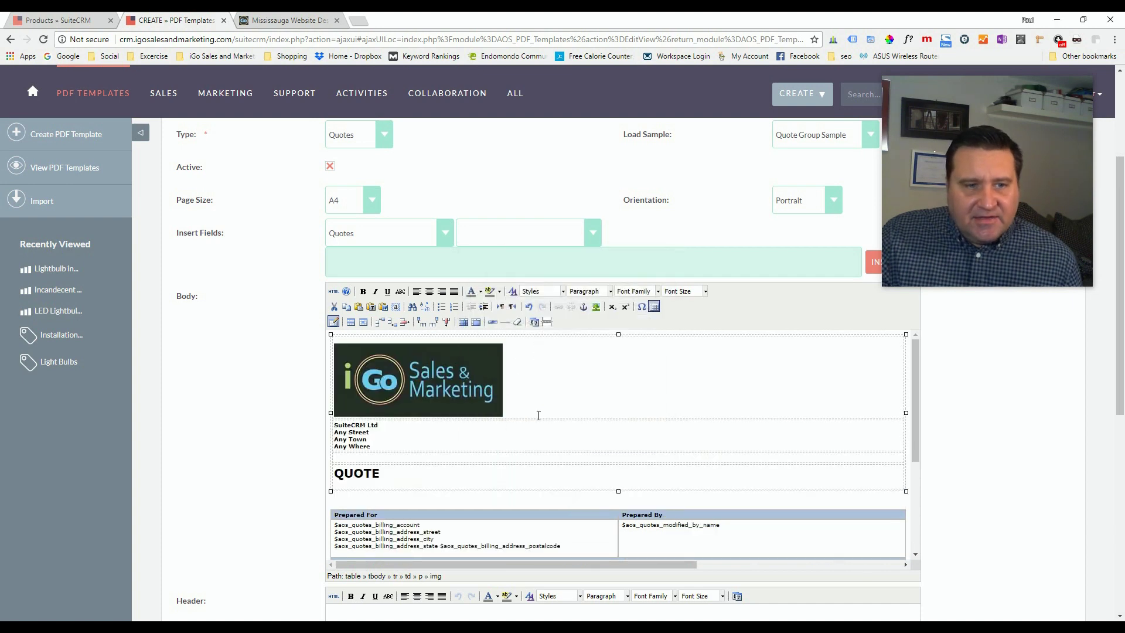
{"action": "scroll", "coordinate": [636, 397], "scroll_direction": "down", "scroll_amount": 1}
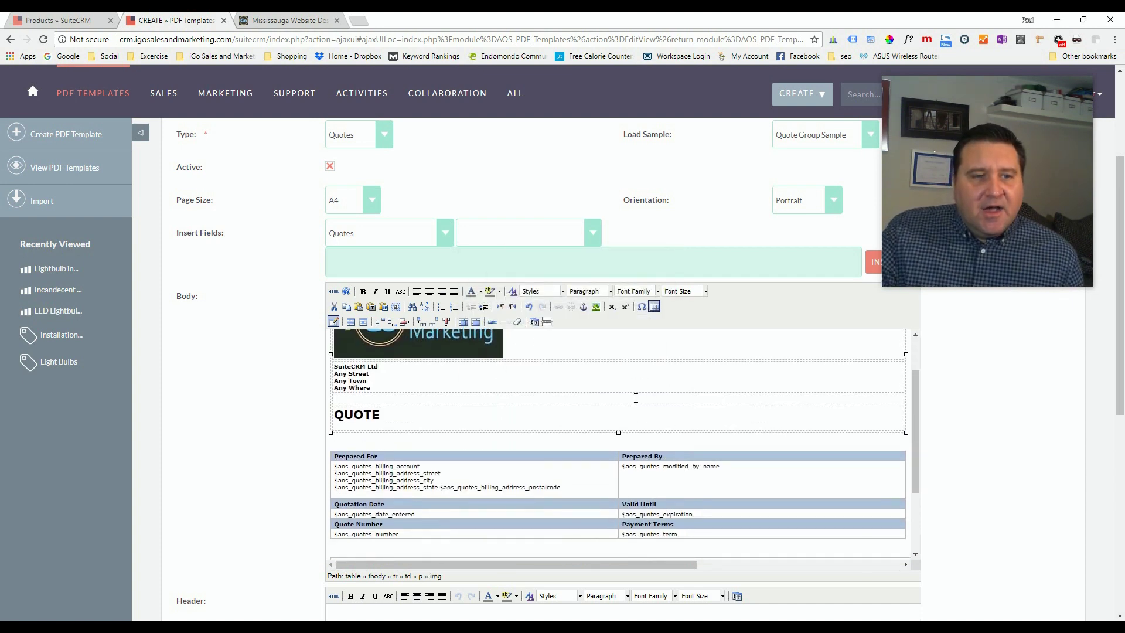
{"action": "scroll", "coordinate": [635, 398], "scroll_direction": "up", "scroll_amount": 1}
Step: Sample the inserted logo's dark background with the browser's colour picker and copy its hex code 263028
{"action": "left_click", "coordinate": [643, 387]}
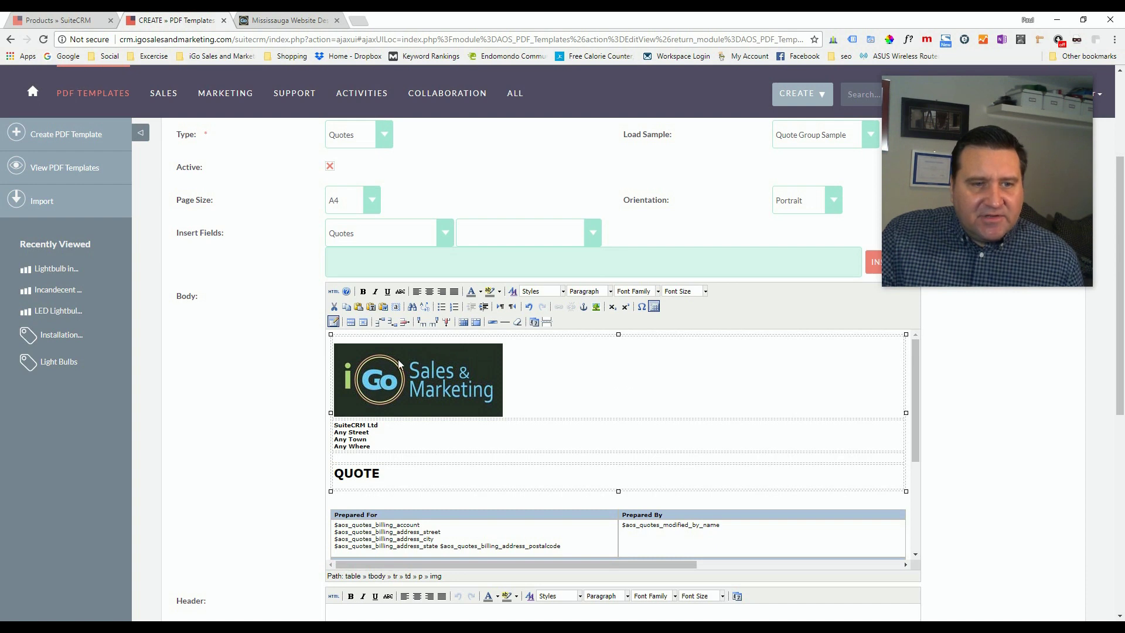
{"action": "left_click", "coordinate": [641, 376]}
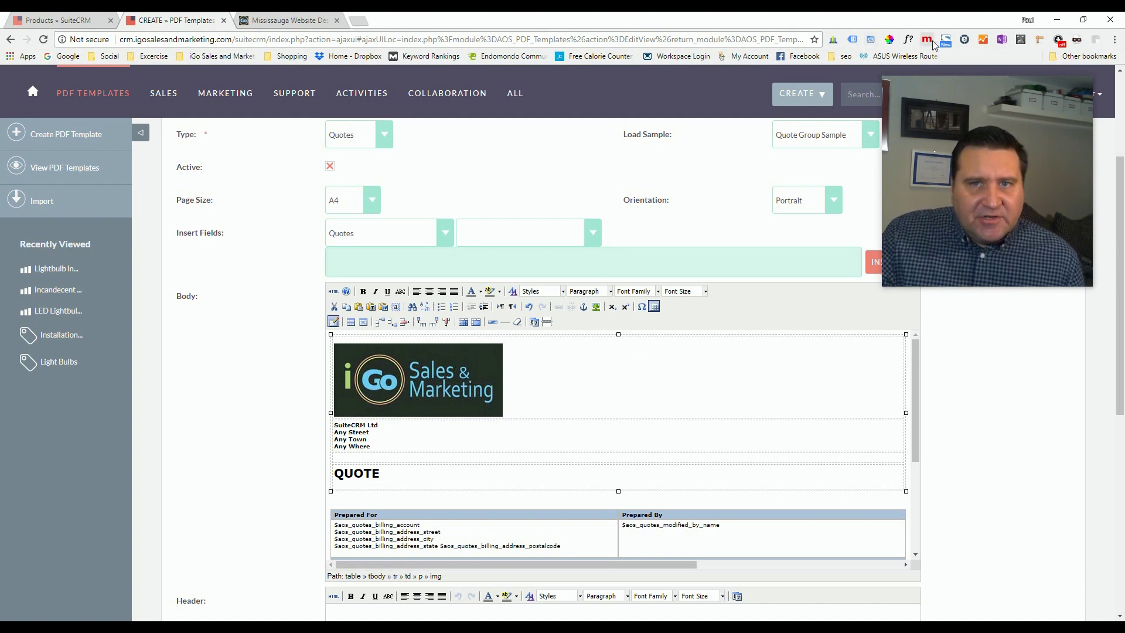
{"action": "left_click", "coordinate": [892, 39]}
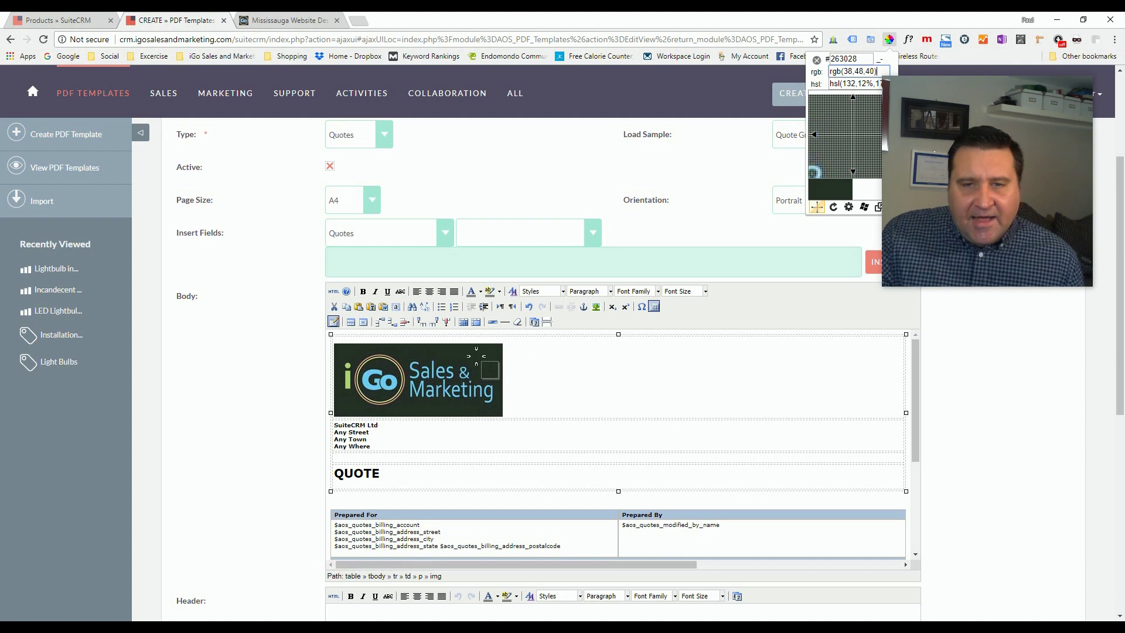
{"action": "left_click", "coordinate": [475, 354]}
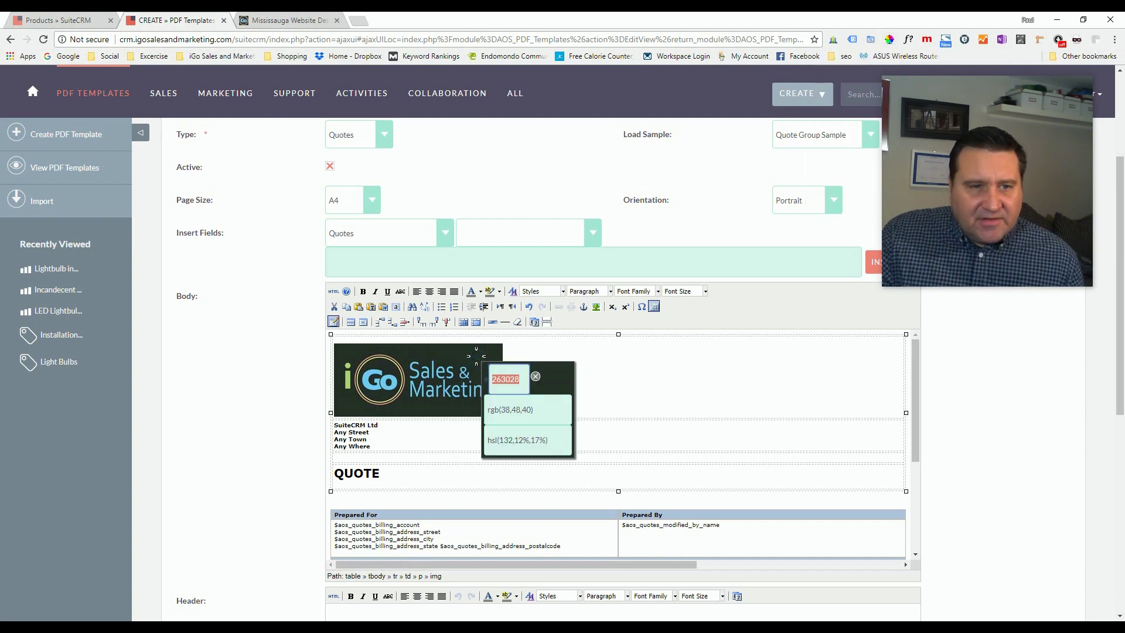
{"action": "right_click", "coordinate": [499, 377]}
{"action": "left_click", "coordinate": [530, 399]}
{"action": "left_click", "coordinate": [500, 373]}
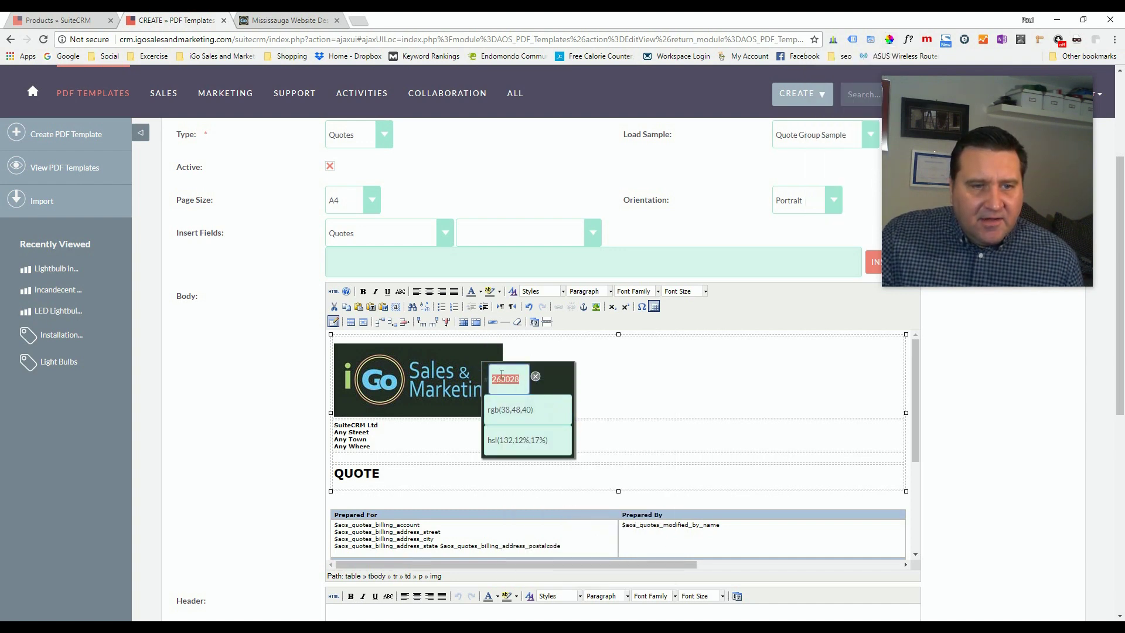
{"action": "right_click", "coordinate": [503, 379]}
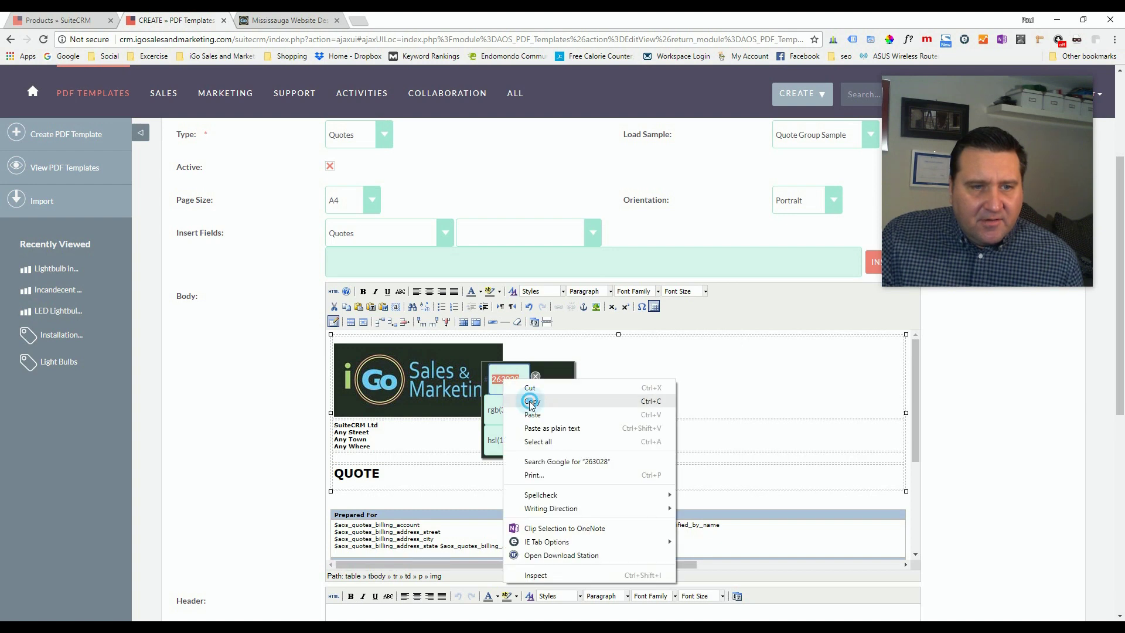
{"action": "left_click", "coordinate": [530, 398]}
{"action": "left_click", "coordinate": [535, 376]}
{"action": "left_click", "coordinate": [590, 380]}
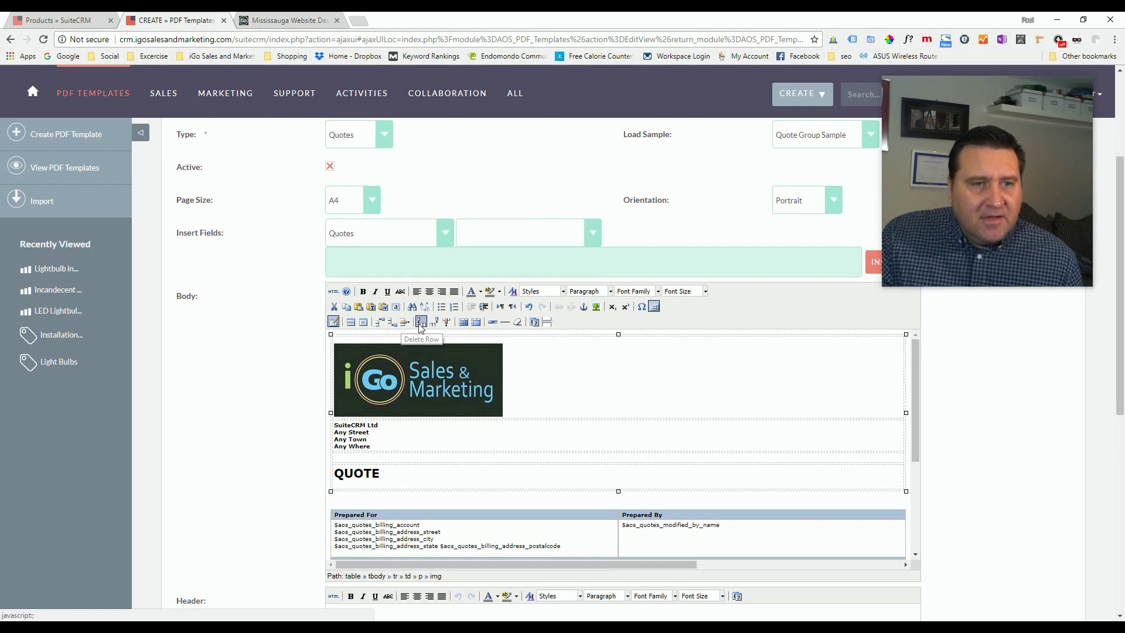
Step: Set the background color of the logo's table row to #263028 and update the row
{"action": "left_click", "coordinate": [350, 322]}
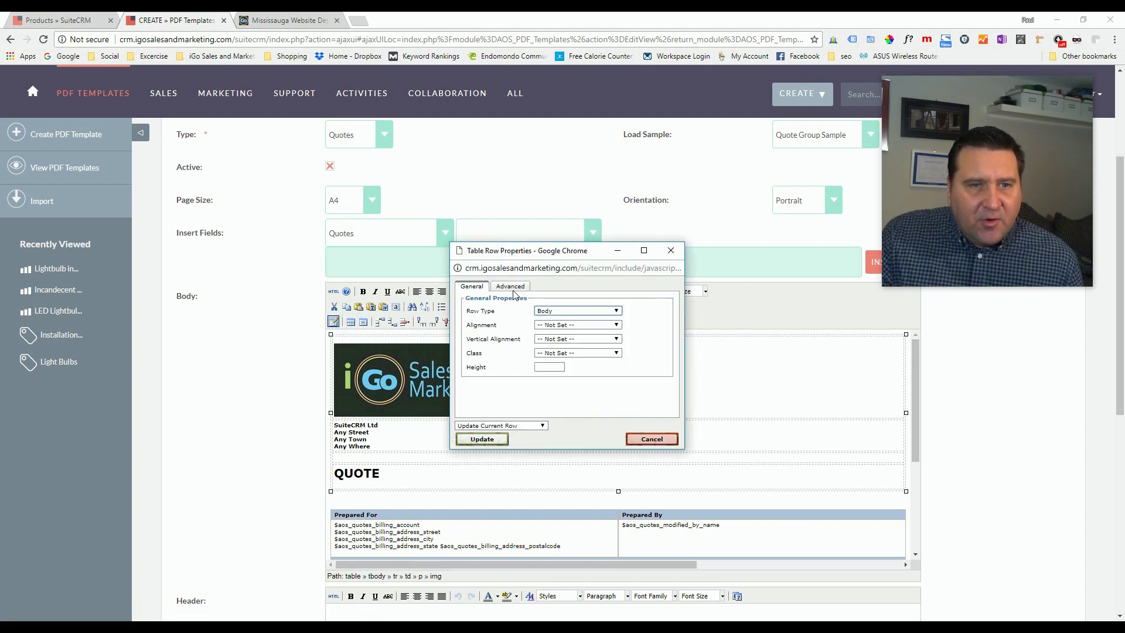
{"action": "left_click", "coordinate": [511, 287]}
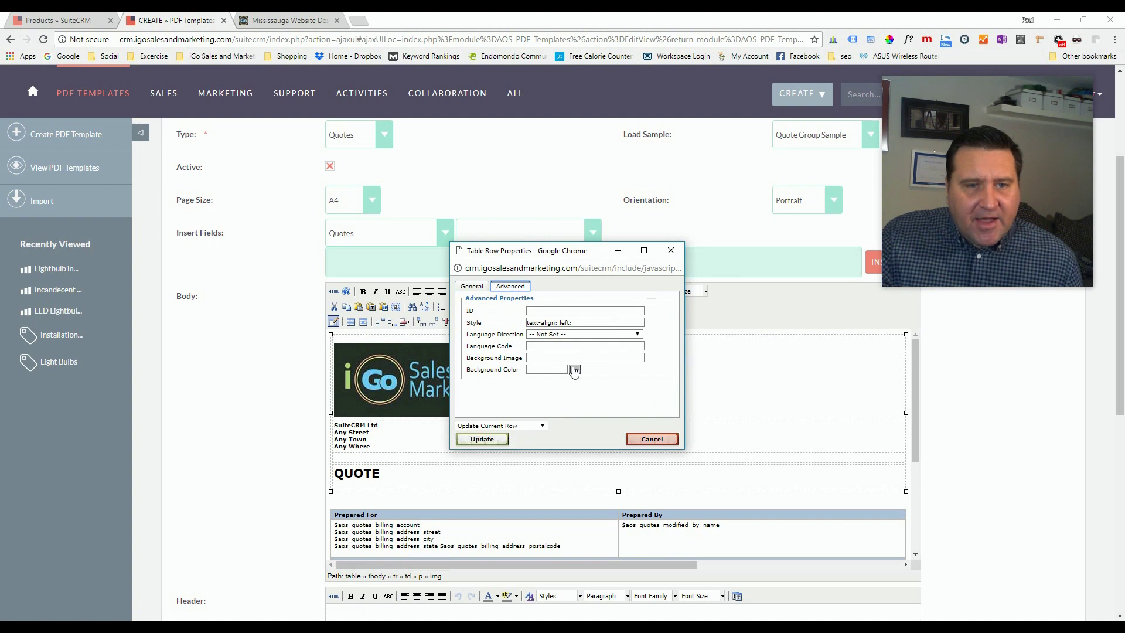
{"action": "right_click", "coordinate": [548, 370]}
{"action": "left_click", "coordinate": [590, 440]}
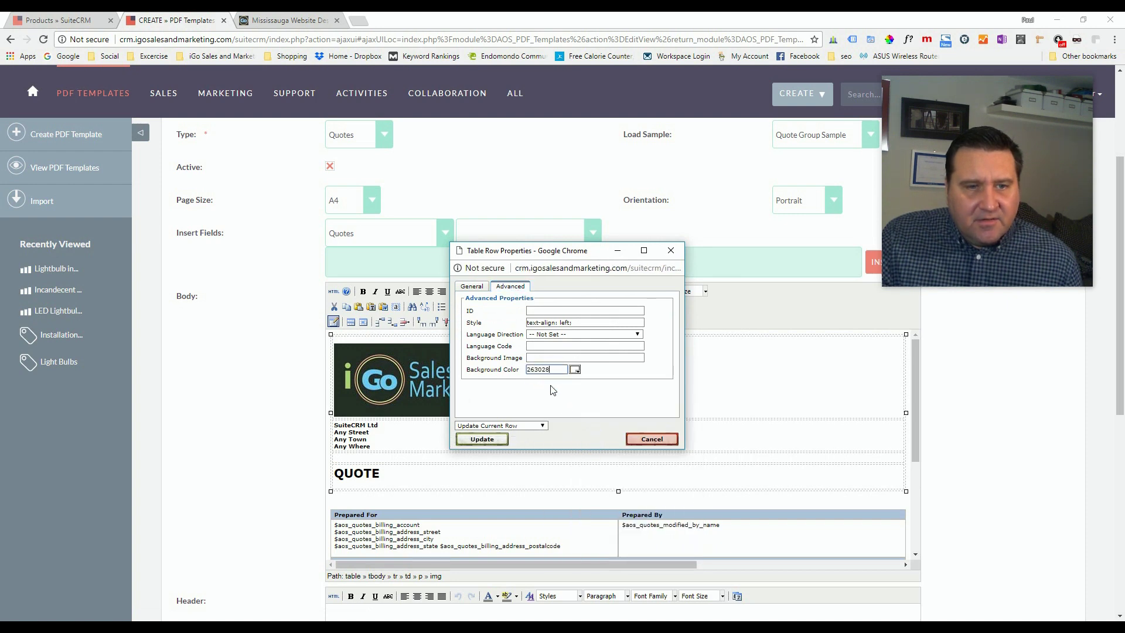
{"action": "left_click", "coordinate": [551, 387]}
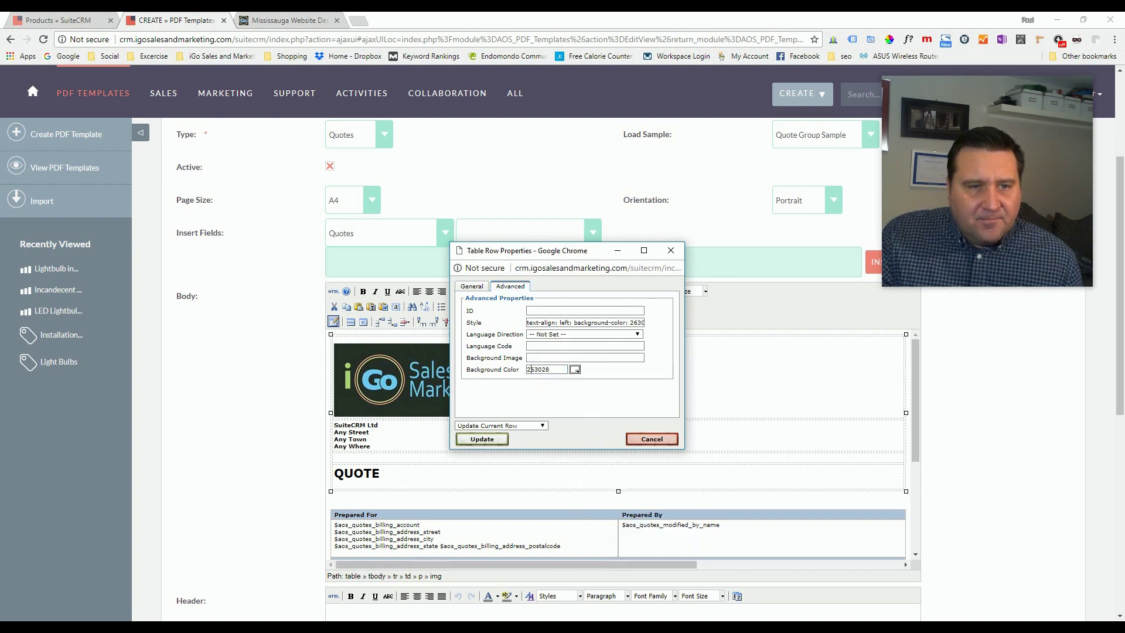
{"action": "double_click", "coordinate": [533, 369]}
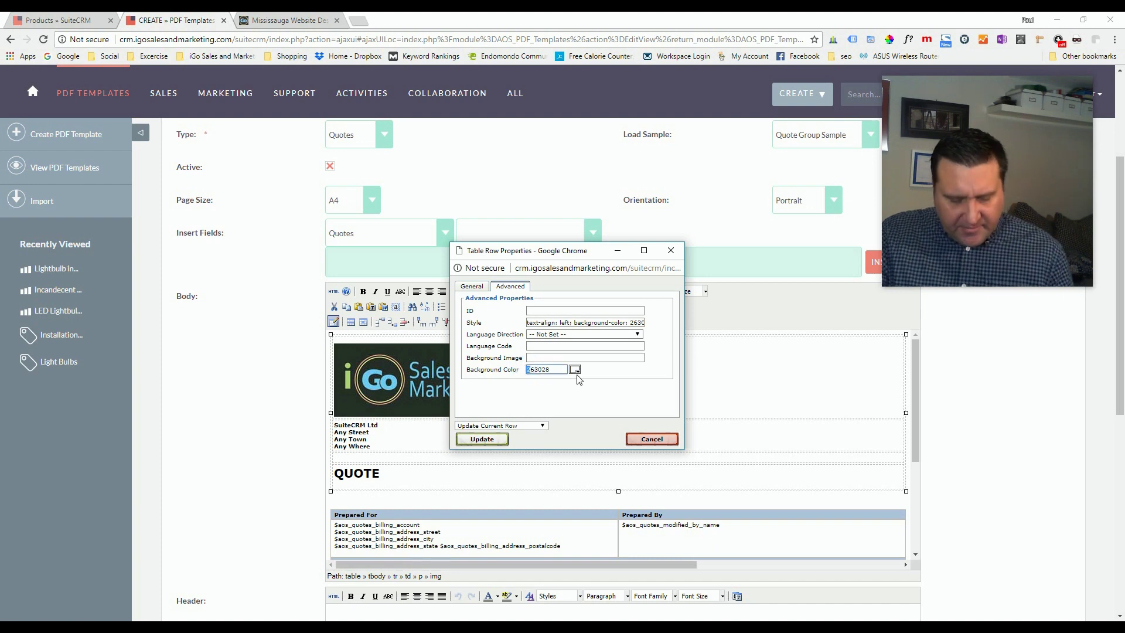
{"action": "key", "text": "Home"}
{"action": "type", "text": "#"}
{"action": "left_click", "coordinate": [566, 390]}
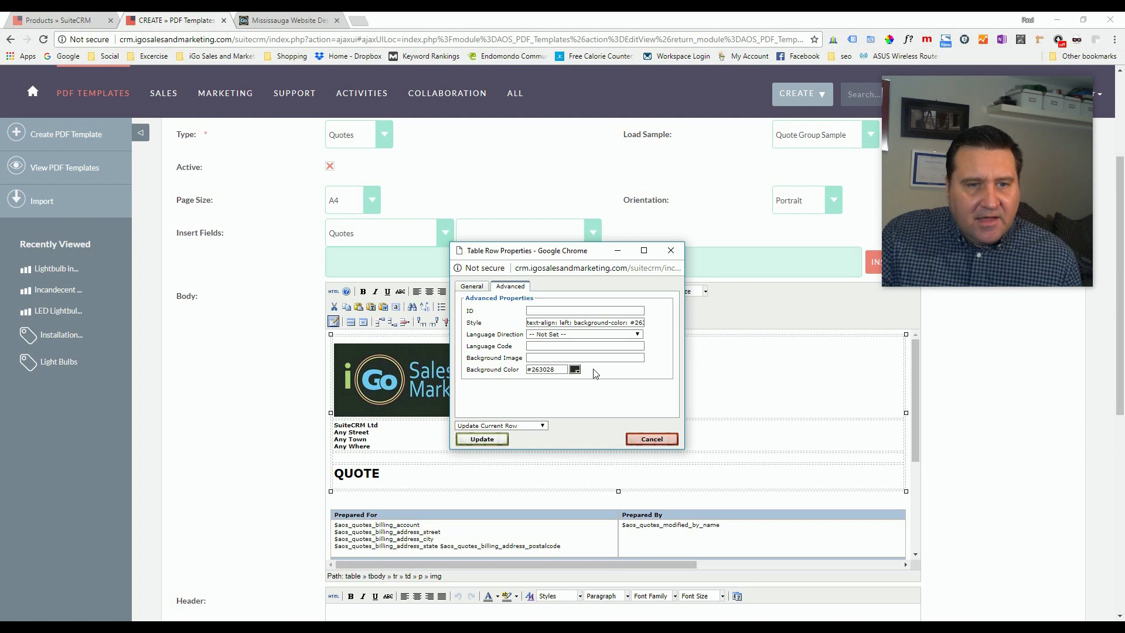
{"action": "left_click", "coordinate": [482, 439]}
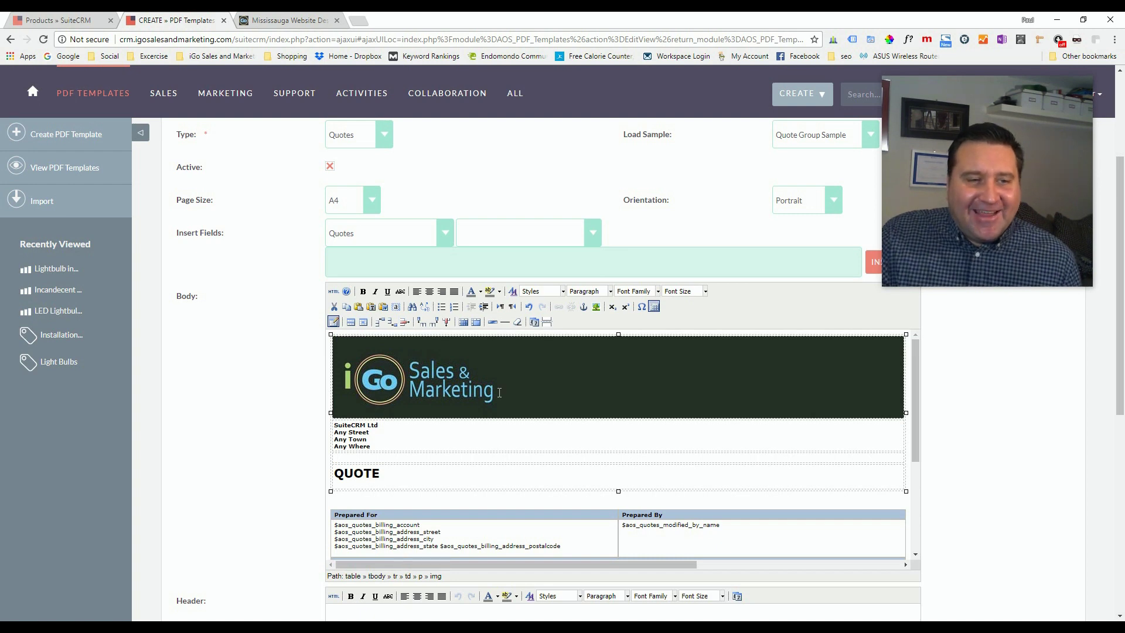
Step: Replace the sample company address block below the logo with the lines "iGo Sales and Marketing", "My Addresss" and "My Phone"
{"action": "scroll", "coordinate": [441, 424], "scroll_direction": "down", "scroll_amount": 1}
{"action": "left_click", "coordinate": [332, 368]}
{"action": "left_click_drag", "start_coordinate": [332, 367], "coordinate": [395, 386]}
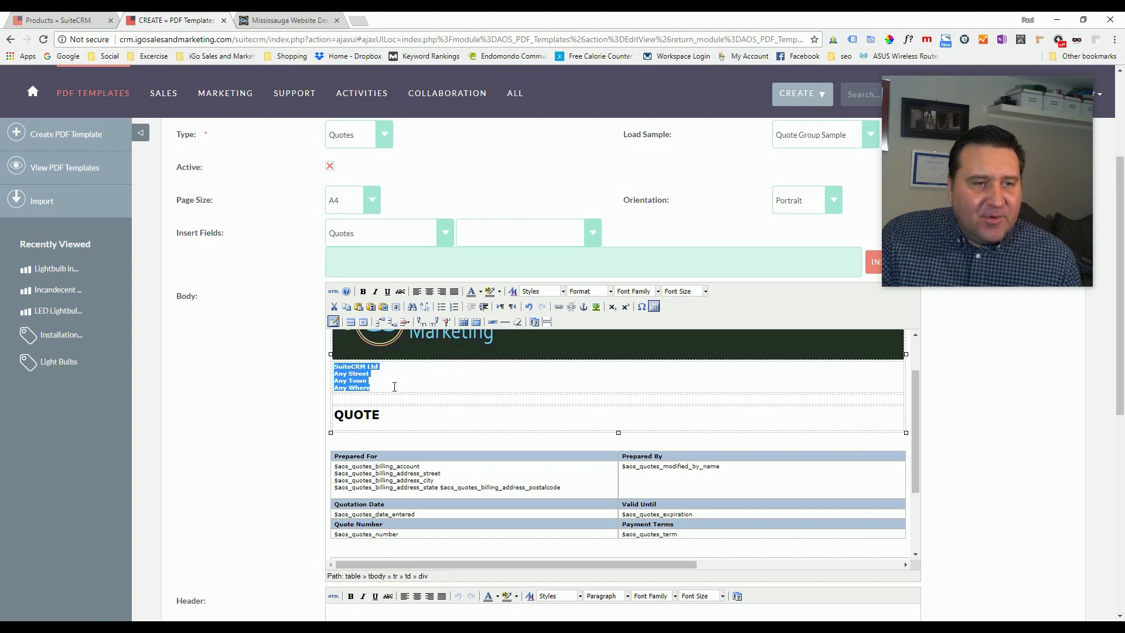
{"action": "key", "text": "Delete"}
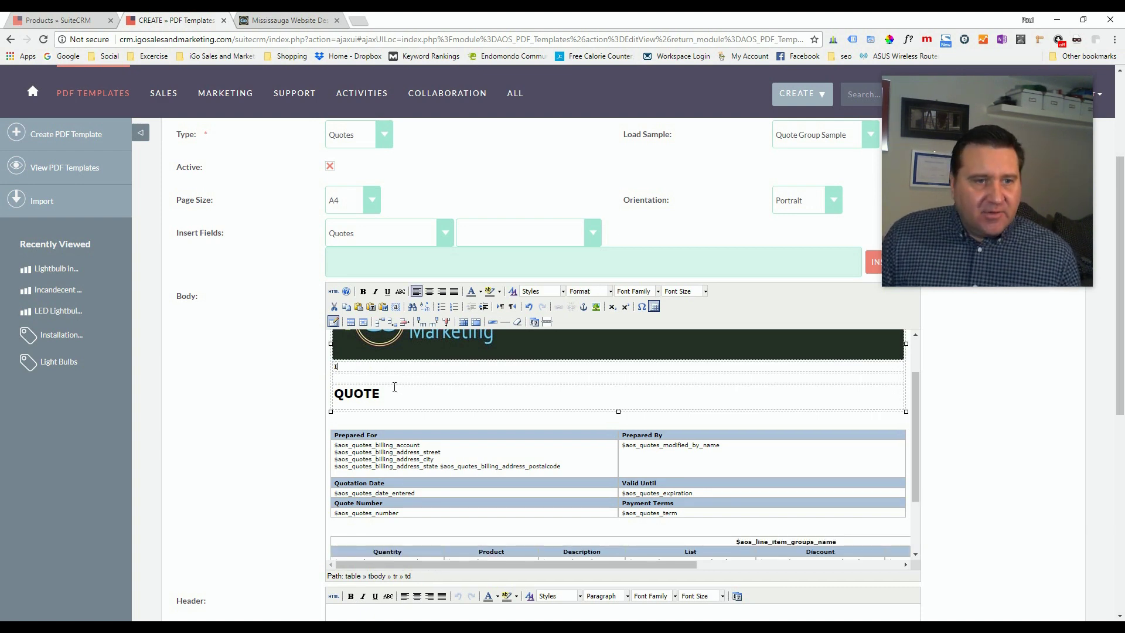
{"action": "type", "text": "iGo Sales and Marketin"}
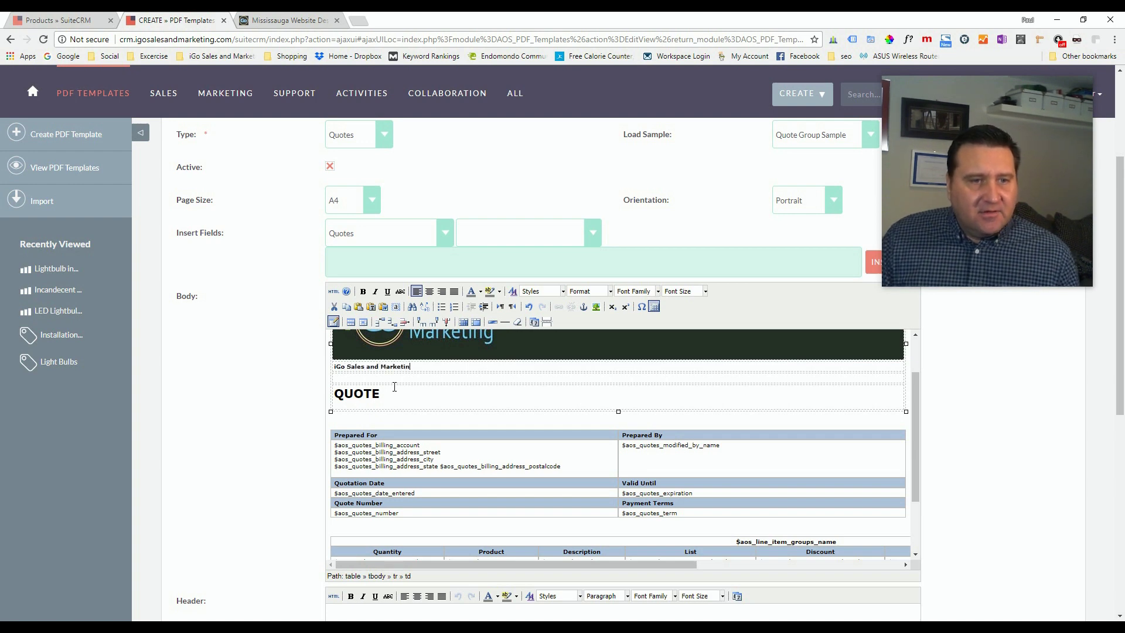
{"action": "type", "text": "g"}
{"action": "key", "text": "Return"}
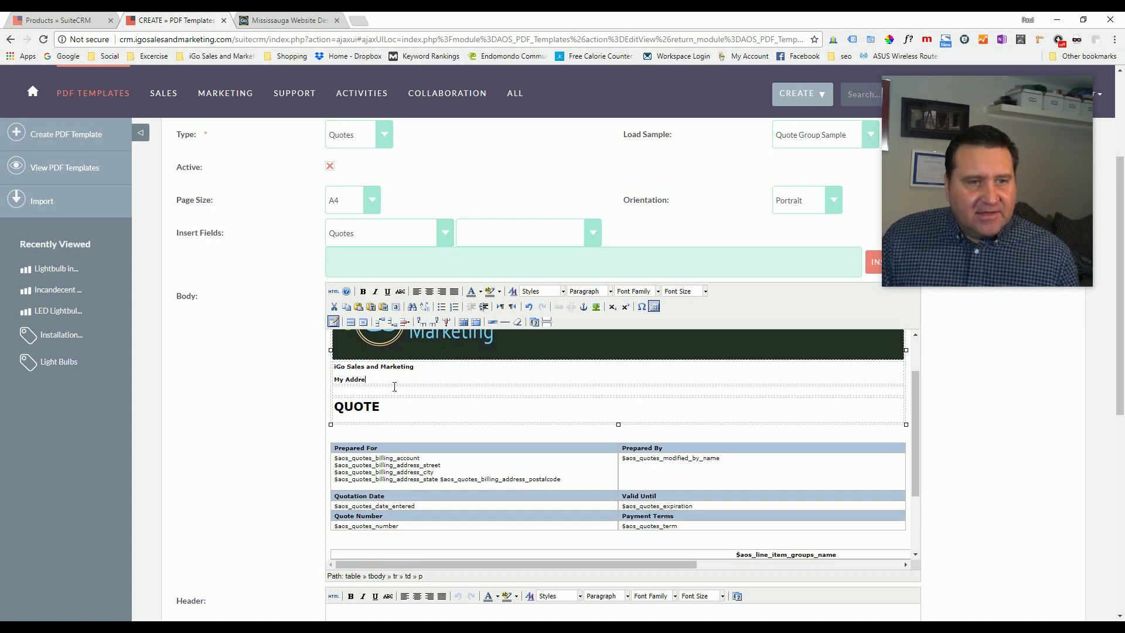
{"action": "type", "text": "My Addresss"}
{"action": "key", "text": "Return"}
{"action": "type", "text": "My PHone"}
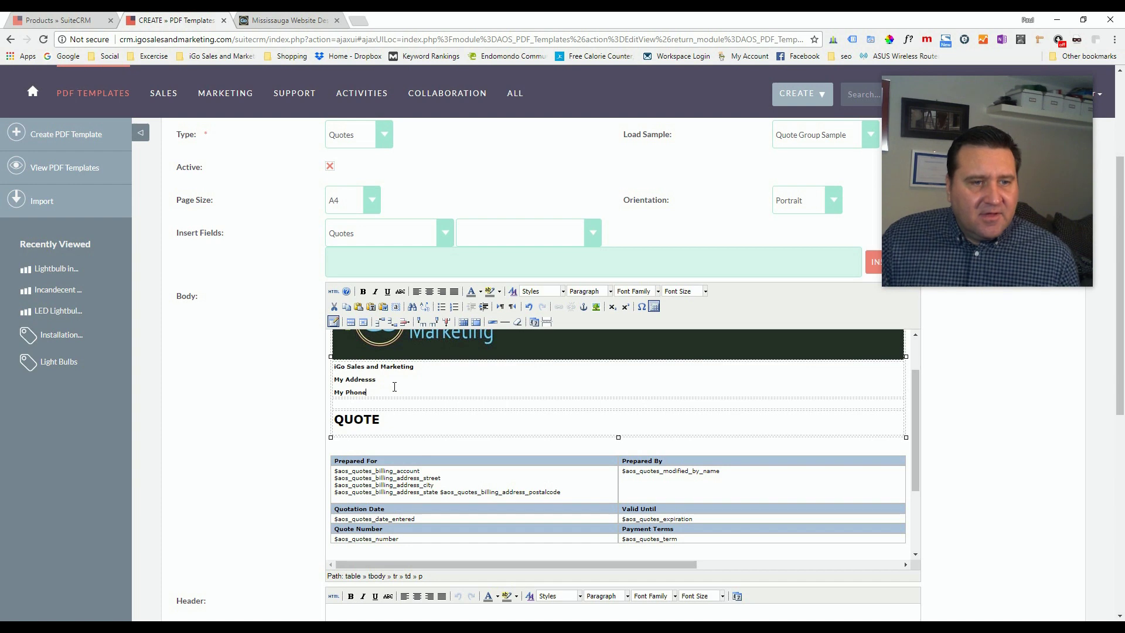
Step: Format the "iGo Sales and Marketing" line below the logo as Heading 2
{"action": "triple_click", "coordinate": [362, 367]}
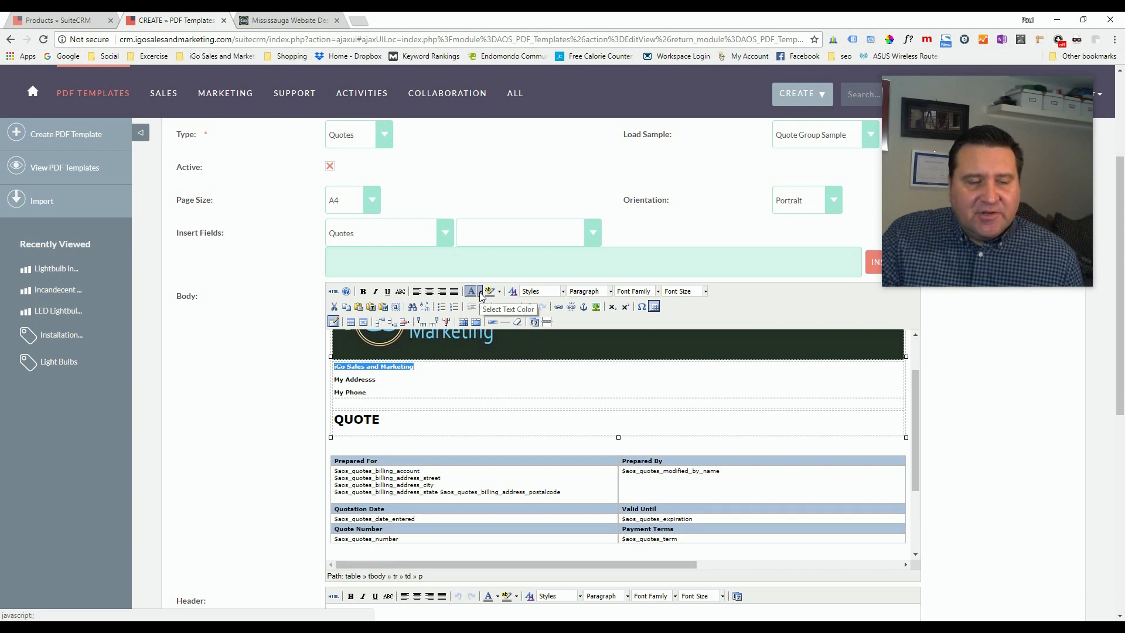
{"action": "left_click", "coordinate": [587, 291]}
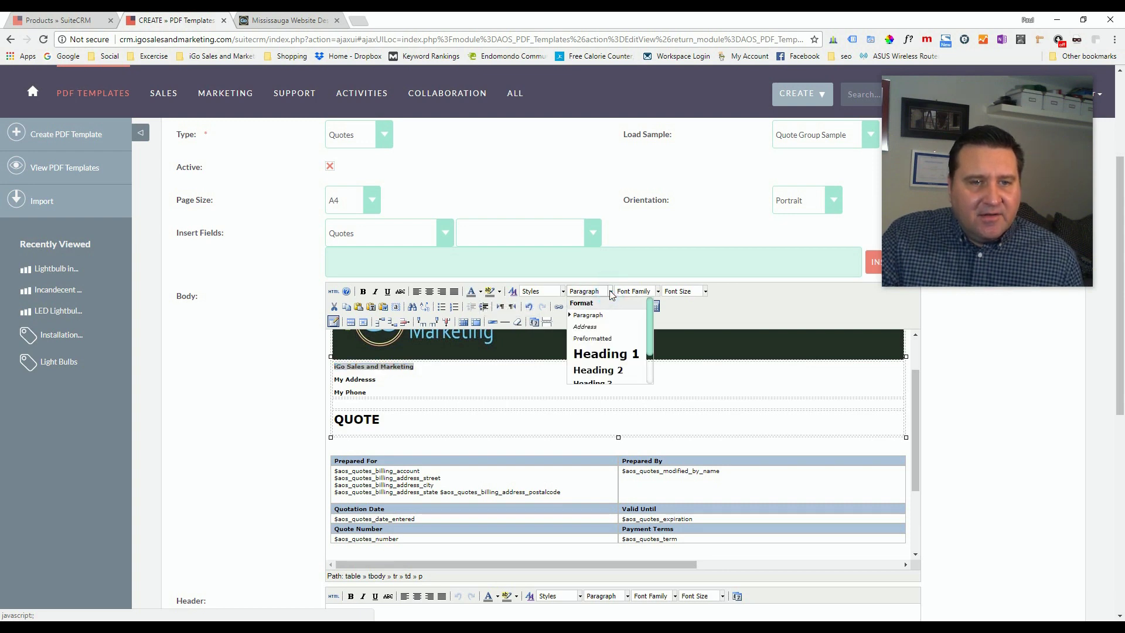
{"action": "left_click", "coordinate": [604, 370]}
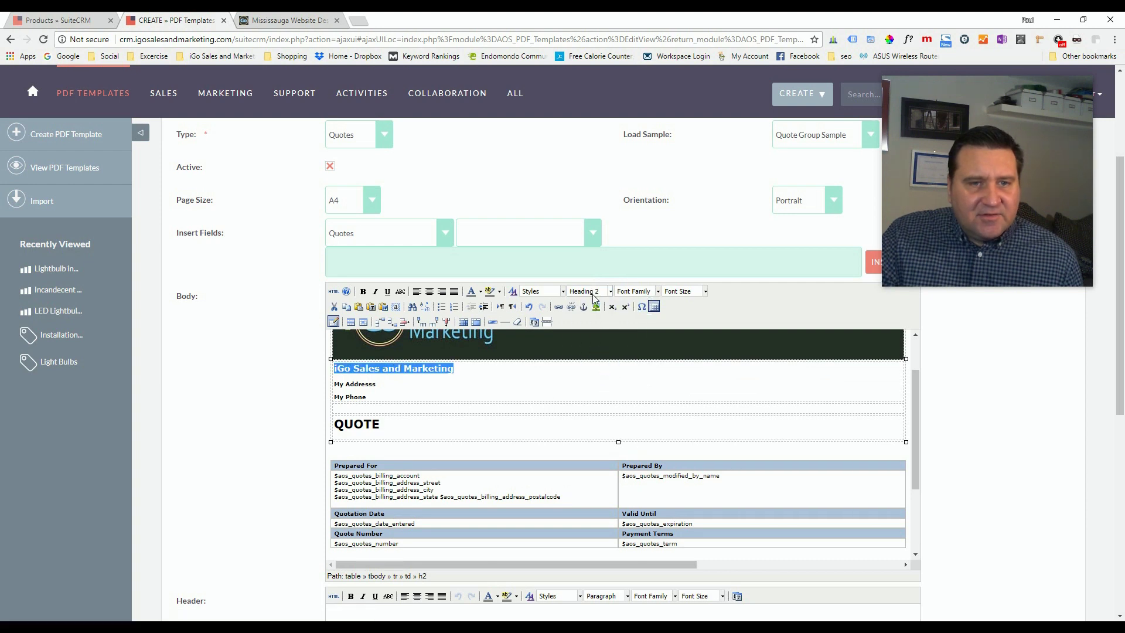
{"action": "left_click", "coordinate": [504, 385]}
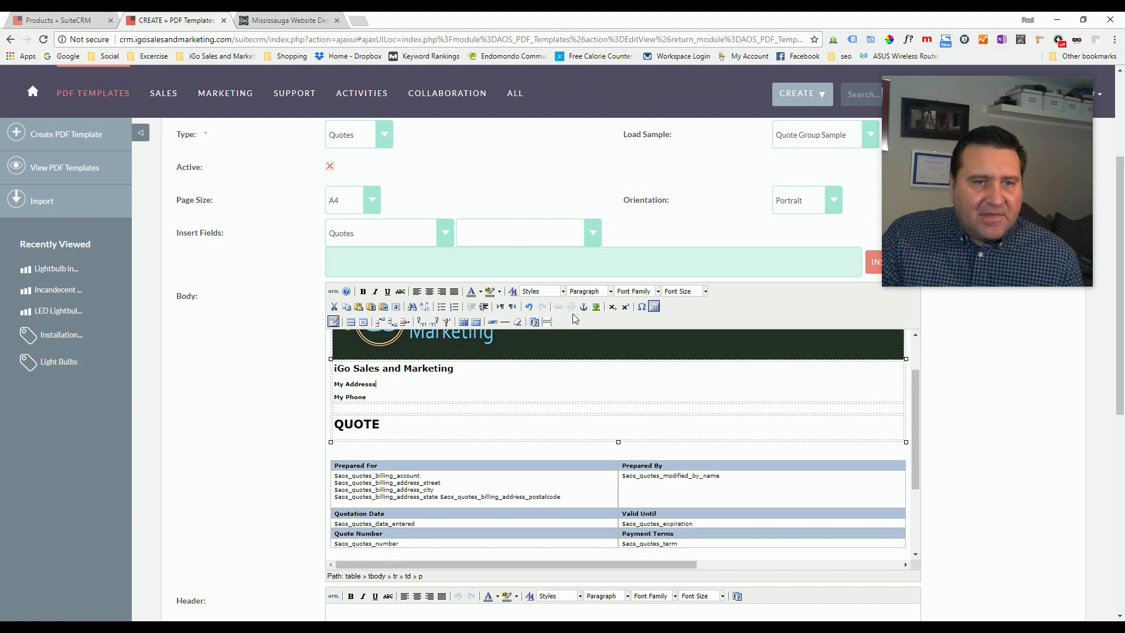
{"action": "left_click", "coordinate": [631, 291]}
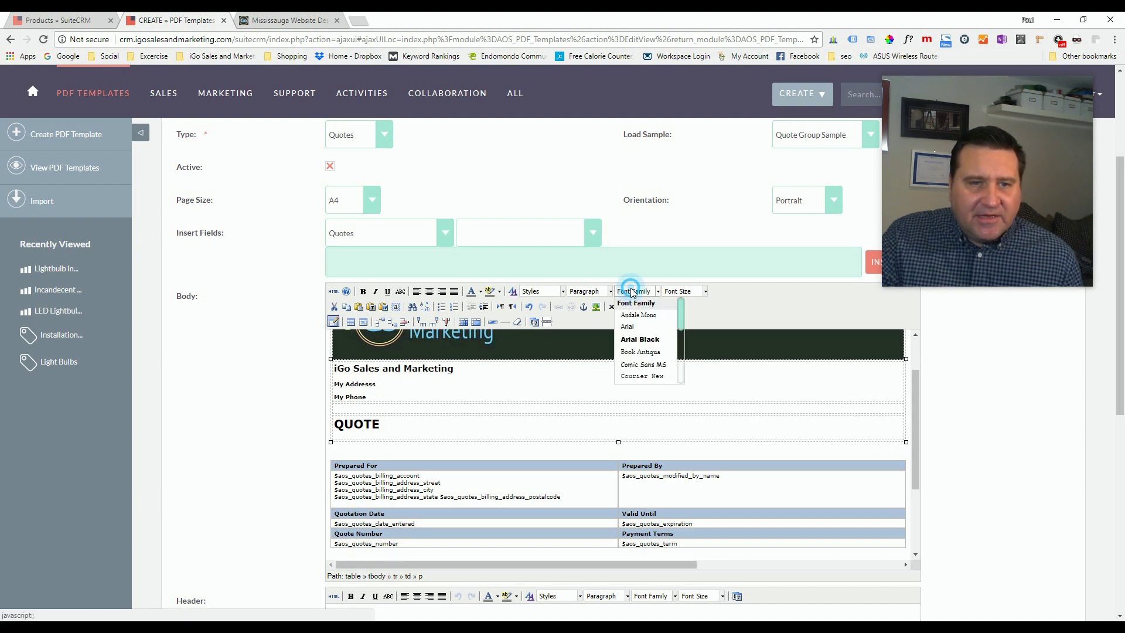
{"action": "left_click", "coordinate": [632, 291]}
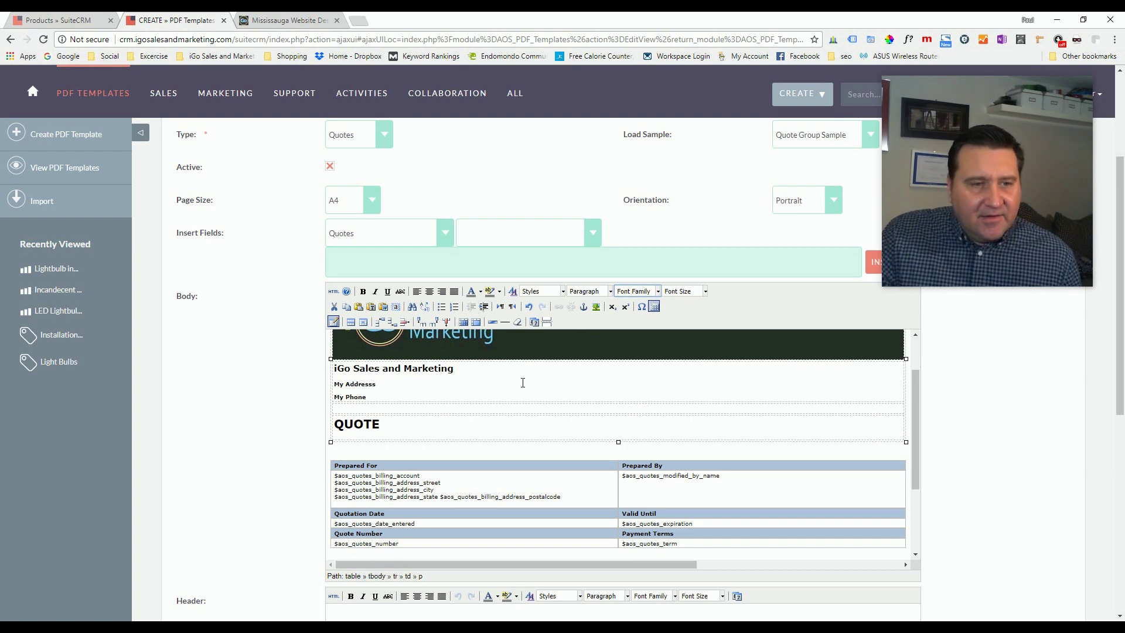
Step: Replace the "QUOTE" heading in the template body with "Proposal for Lighting Services"
{"action": "scroll", "coordinate": [524, 381], "scroll_direction": "down", "scroll_amount": 1}
{"action": "left_click", "coordinate": [384, 366]}
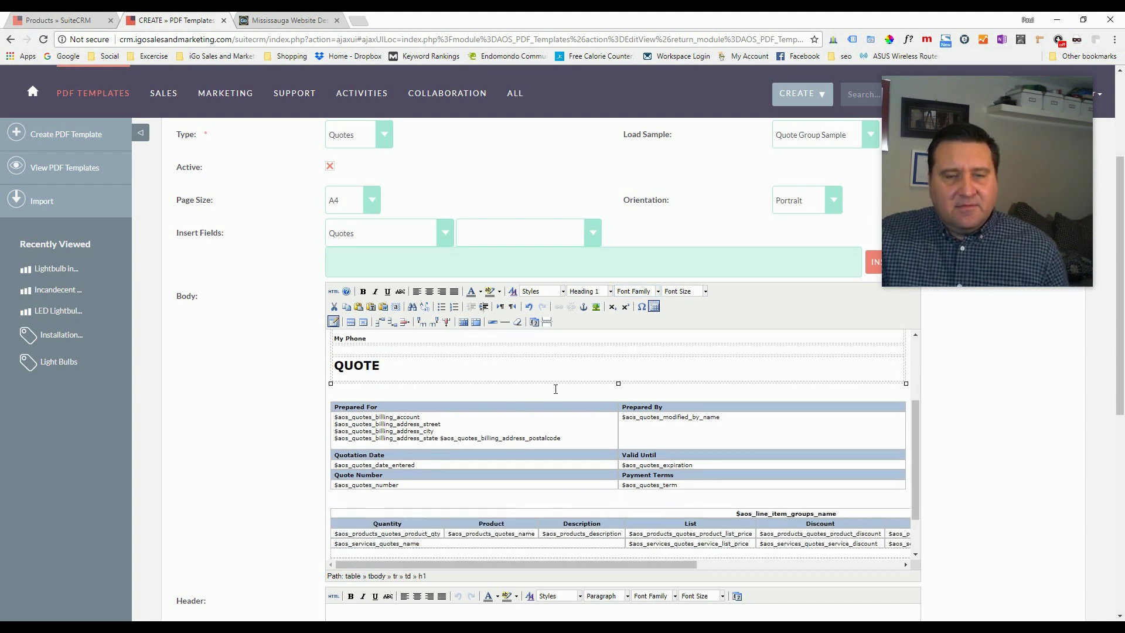
{"action": "key", "text": "BackSpace"}
{"action": "key", "text": "BackSpace"}
{"action": "key", "text": "BackSpace"}
{"action": "key", "text": "BackSpace"}
{"action": "key", "text": "BackSpace"}
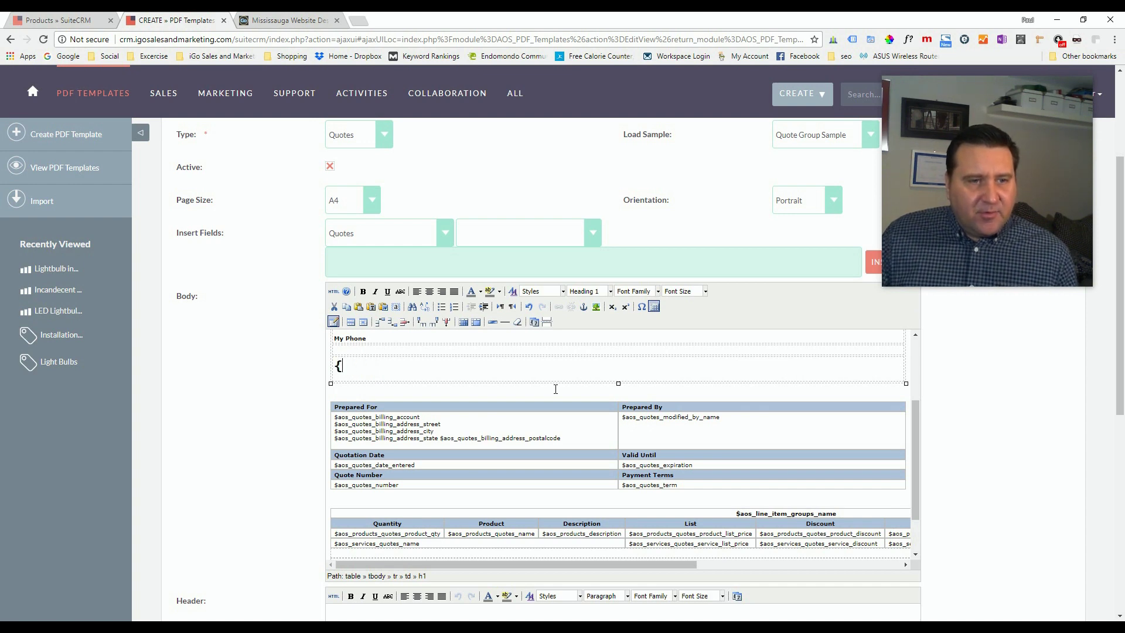
{"action": "type", "text": "Per"}
{"action": "key", "text": "BackSpace"}
{"action": "key", "text": "BackSpace"}
{"action": "type", "text": "roposal for Lightn"}
{"action": "key", "text": "BackSpace"}
{"action": "type", "text": "ing Servic"}
{"action": "key", "text": "BackSpace"}
{"action": "key", "text": "BackSpace"}
{"action": "type", "text": "e"}
{"action": "key", "text": "BackSpace"}
{"action": "type", "text": "ices"}
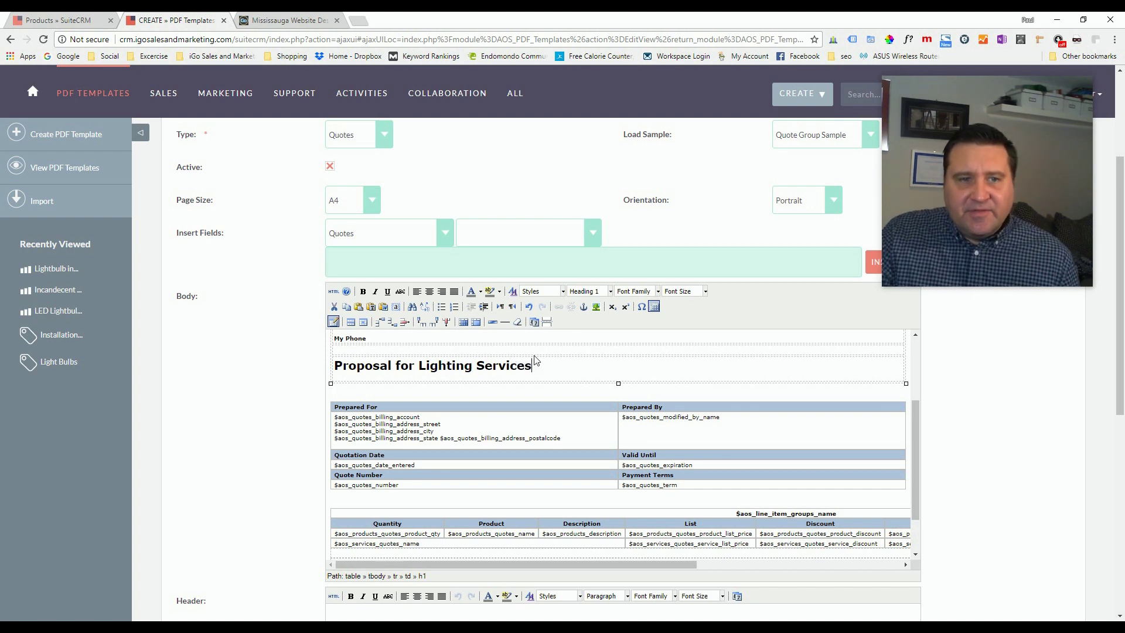
Step: Examine the field variables in the template's quote details and line items tables, including the product description variable
{"action": "scroll", "coordinate": [522, 362], "scroll_direction": "down", "scroll_amount": 1}
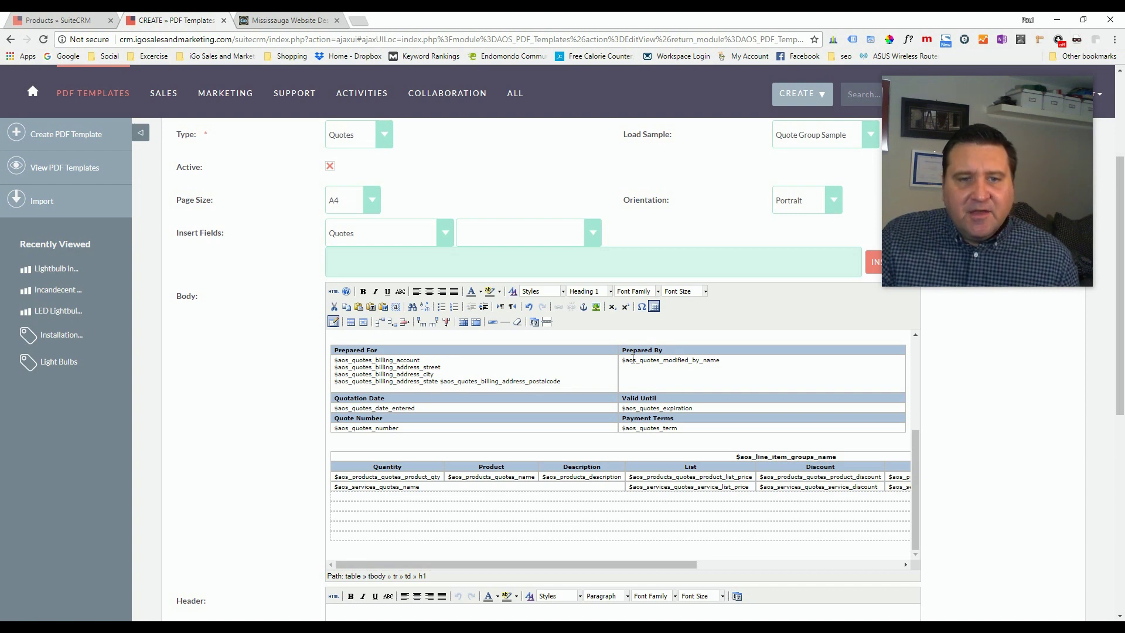
{"action": "left_click_drag", "start_coordinate": [623, 359], "coordinate": [720, 360]}
{"action": "left_click", "coordinate": [724, 380]}
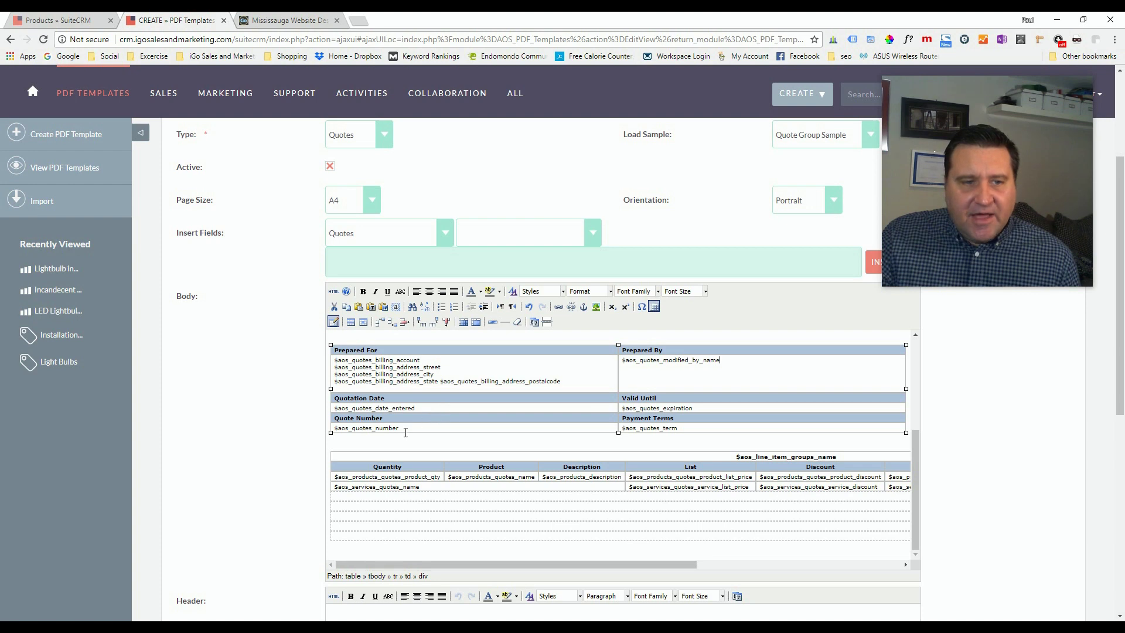
{"action": "scroll", "coordinate": [681, 466], "scroll_direction": "down", "scroll_amount": 1}
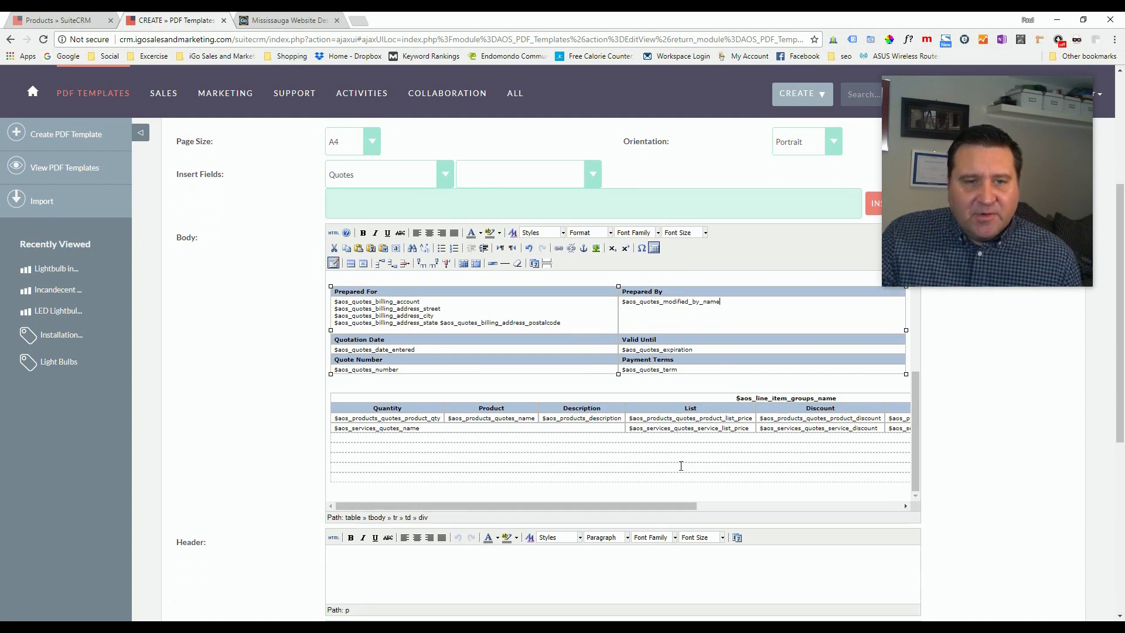
{"action": "scroll", "coordinate": [690, 421], "scroll_direction": "up", "scroll_amount": 3}
{"action": "scroll", "coordinate": [691, 421], "scroll_direction": "down", "scroll_amount": 2}
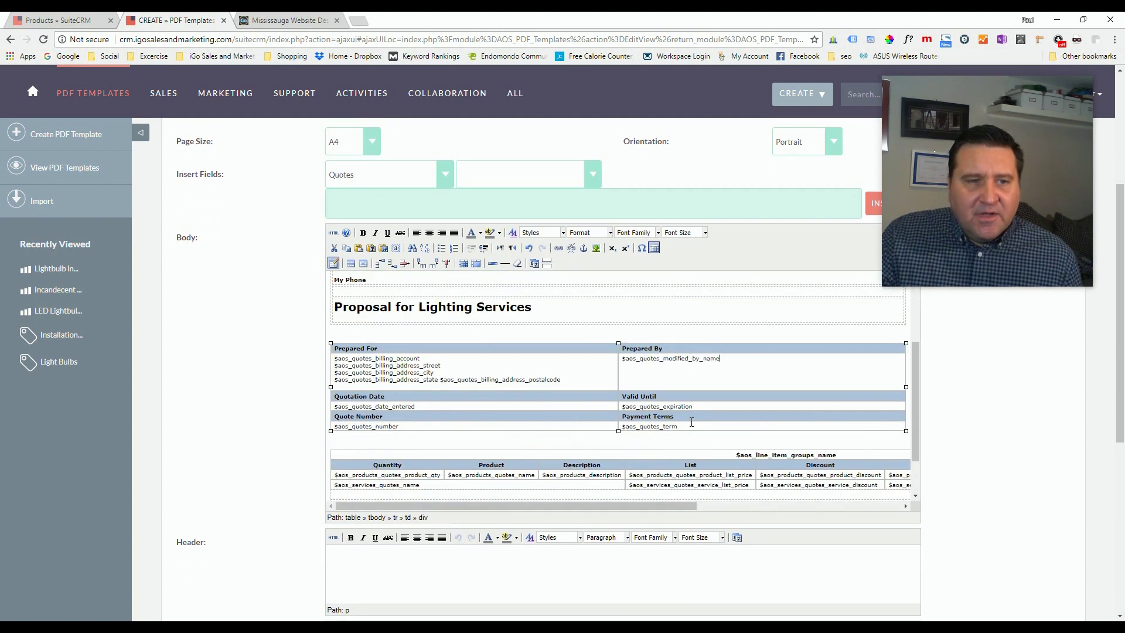
{"action": "scroll", "coordinate": [691, 421], "scroll_direction": "down", "scroll_amount": 2}
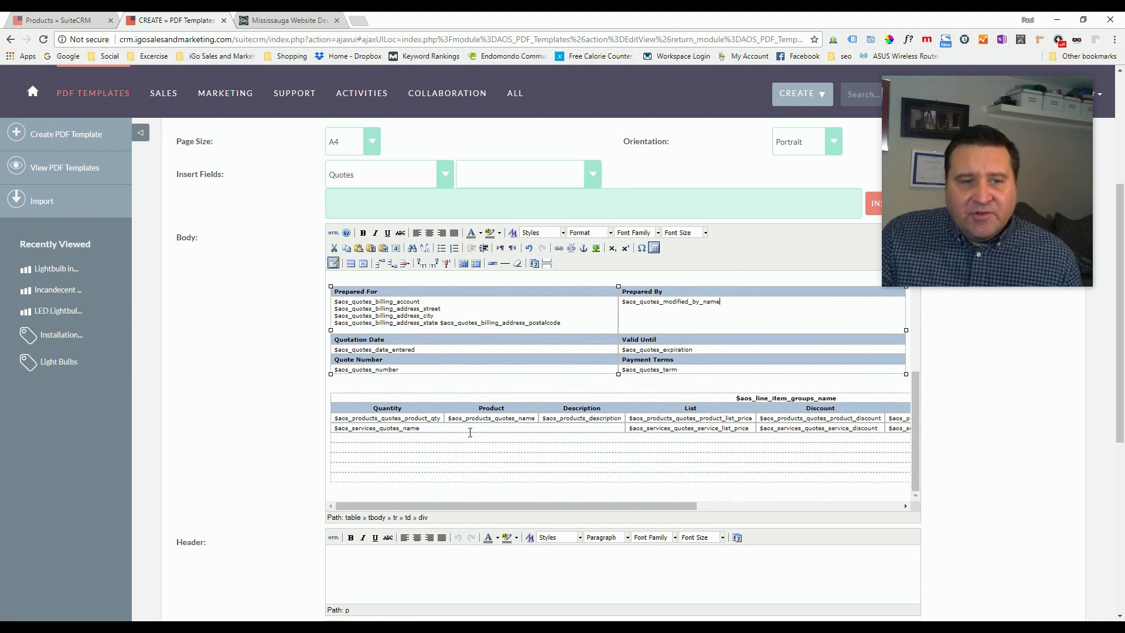
{"action": "left_click", "coordinate": [570, 418]}
{"action": "left_click_drag", "start_coordinate": [542, 419], "coordinate": [623, 420]}
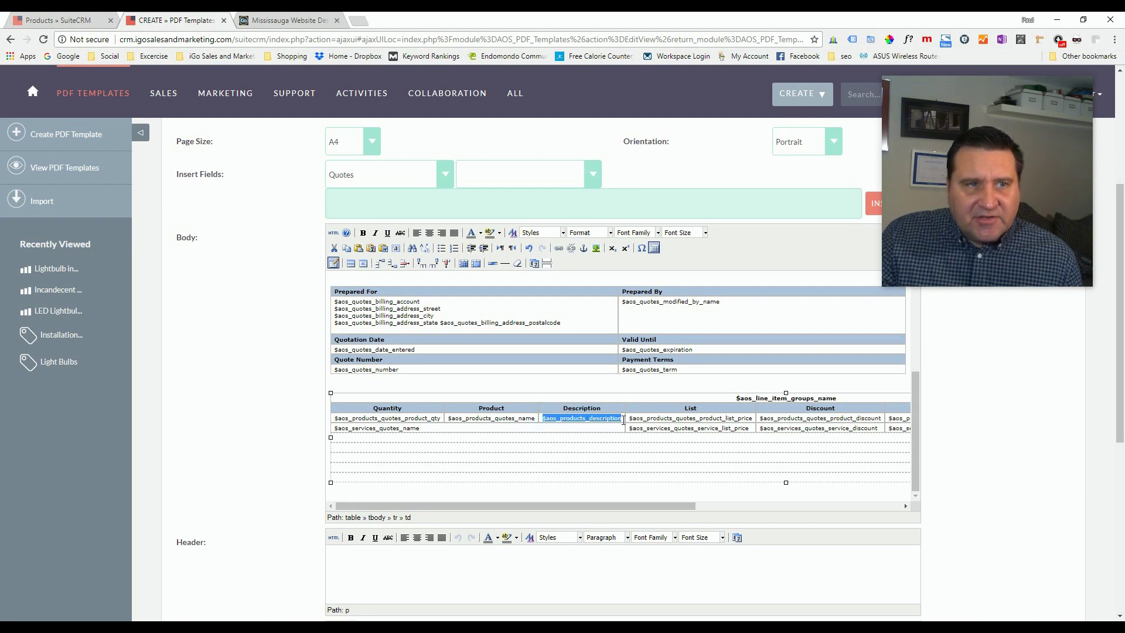
Step: Check the Description field in the Lightbulb installation and Incandecent 100W Light Bulb product records, and return to the PDF template
{"action": "left_click", "coordinate": [49, 19]}
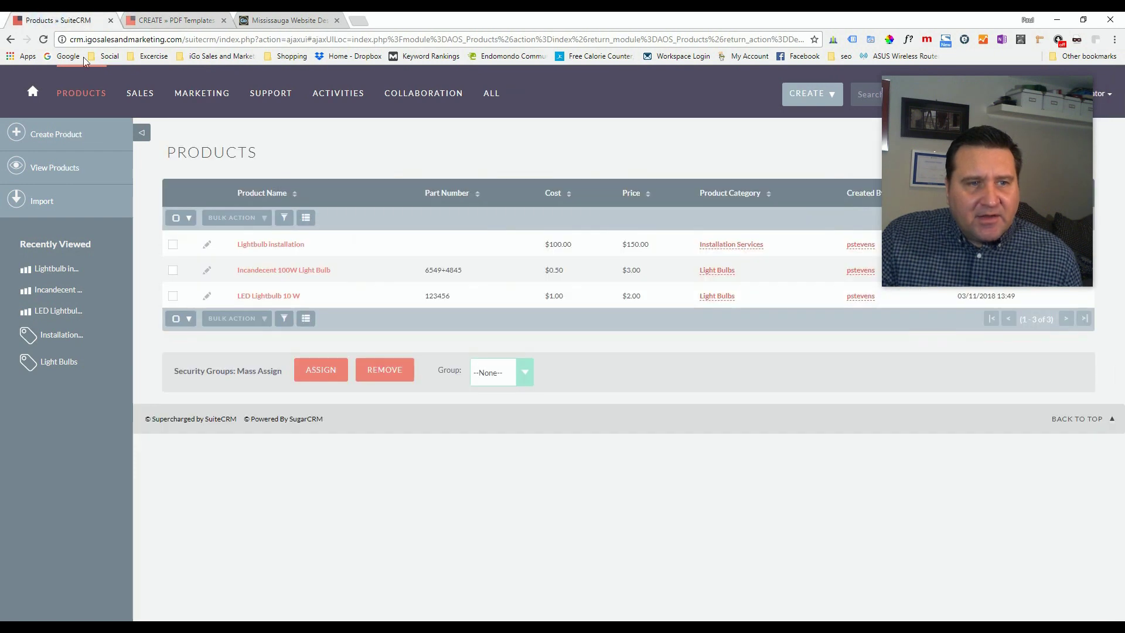
{"action": "left_click", "coordinate": [270, 245]}
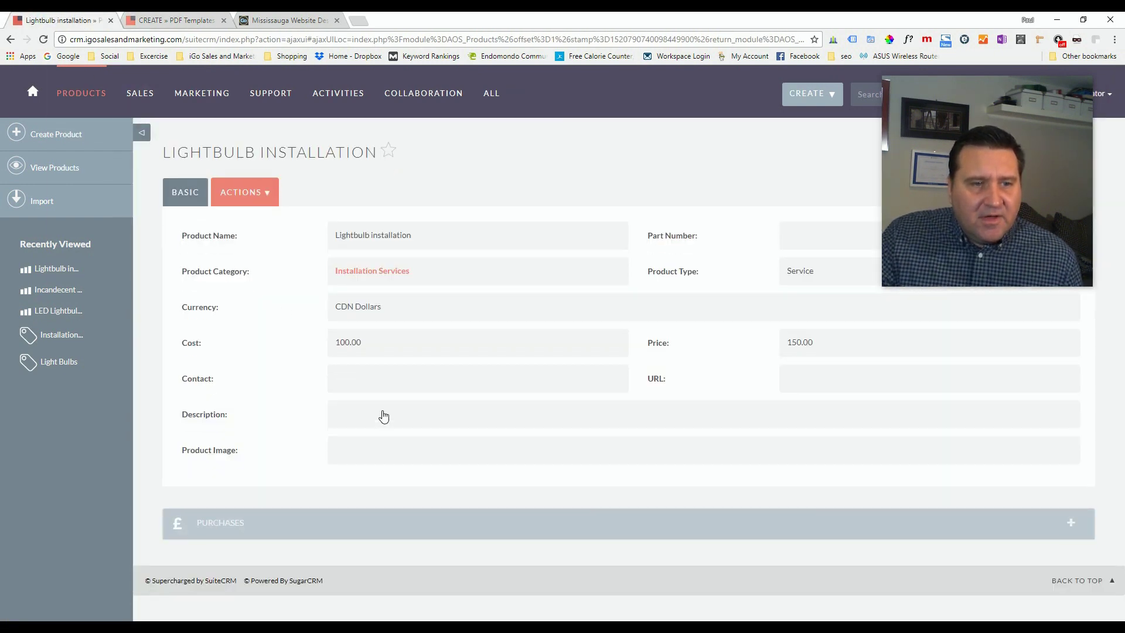
{"action": "left_click", "coordinate": [11, 40]}
{"action": "left_click", "coordinate": [287, 270]}
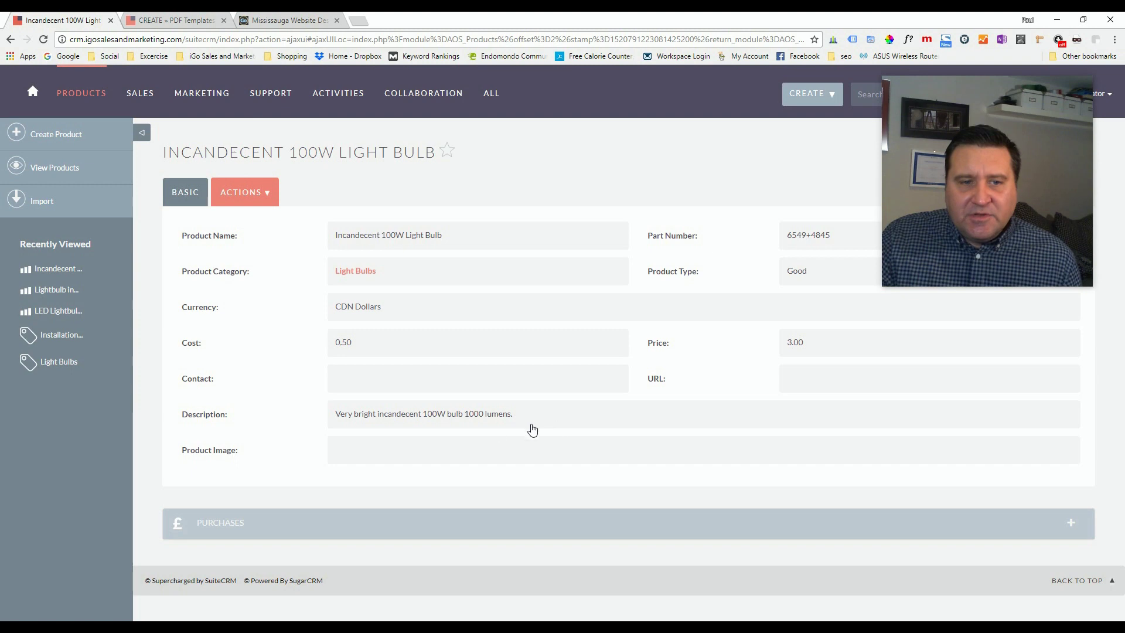
{"action": "left_click_drag", "start_coordinate": [387, 419], "coordinate": [441, 426]}
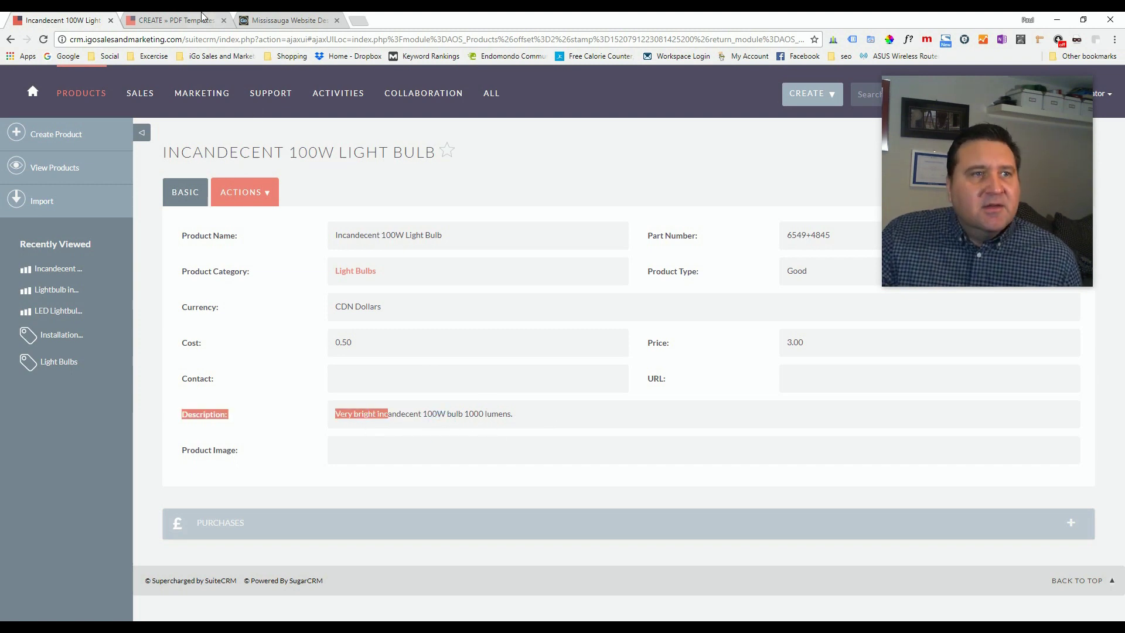
{"action": "left_click", "coordinate": [176, 20]}
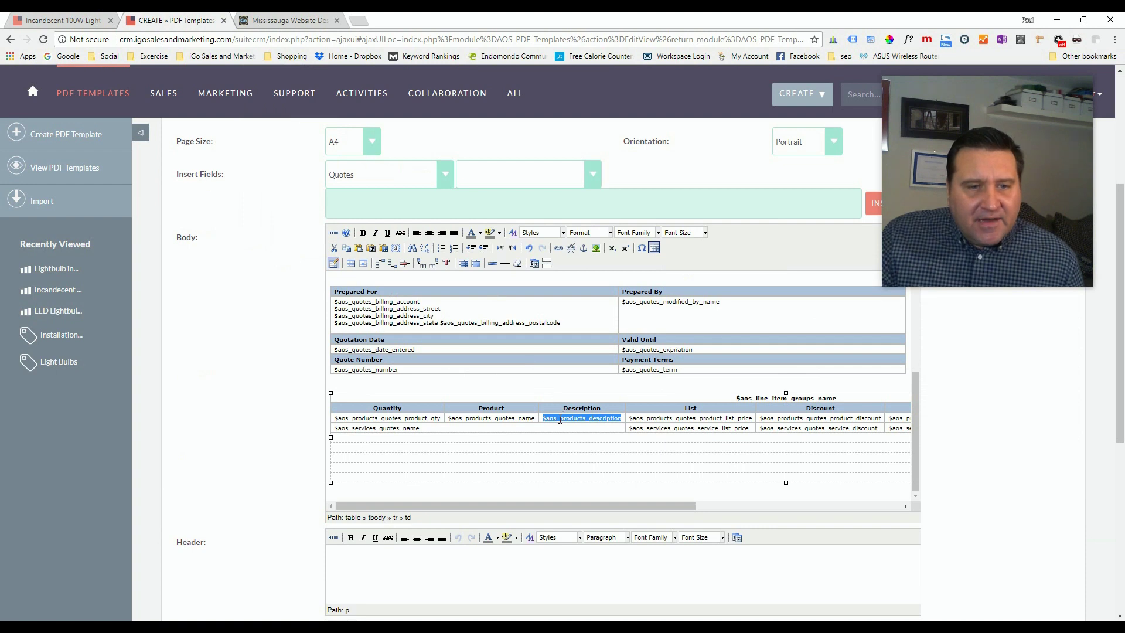
Step: Review which Quotes fields are available for insertion into the PDF template
{"action": "scroll", "coordinate": [289, 244], "scroll_direction": "up", "scroll_amount": 1}
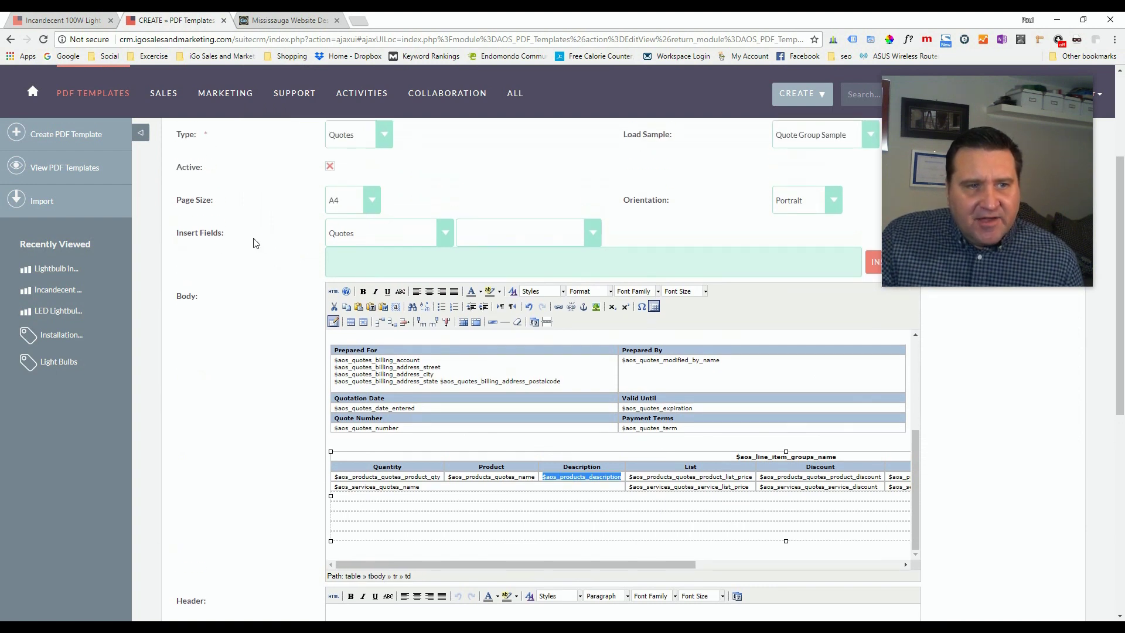
{"action": "left_click", "coordinate": [447, 232]}
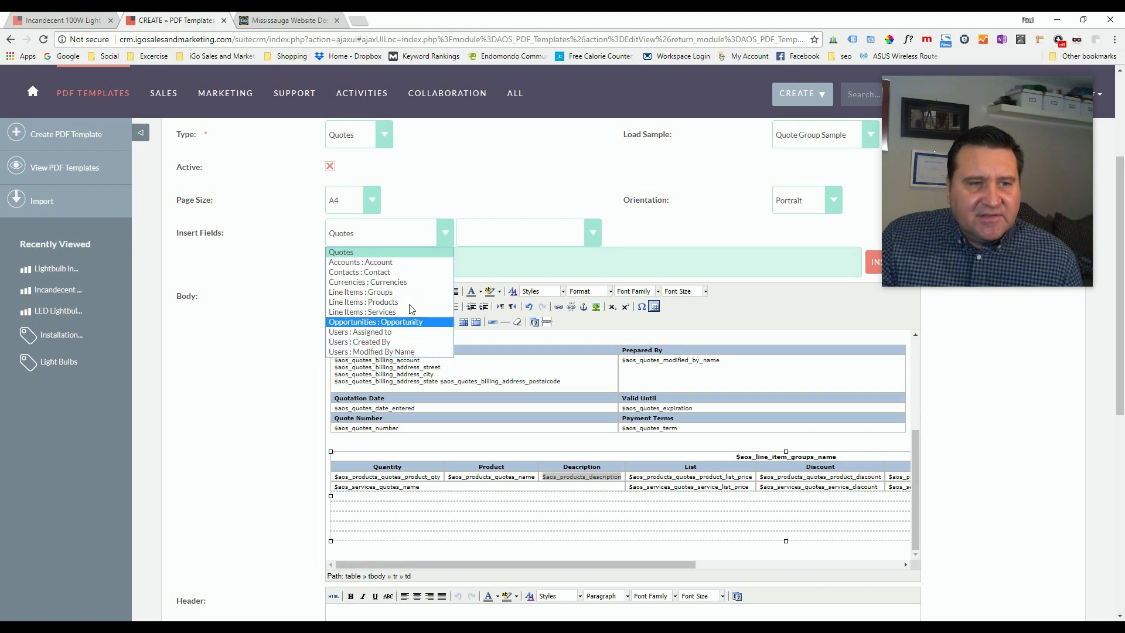
{"action": "left_click", "coordinate": [363, 252]}
{"action": "left_click", "coordinate": [593, 237]}
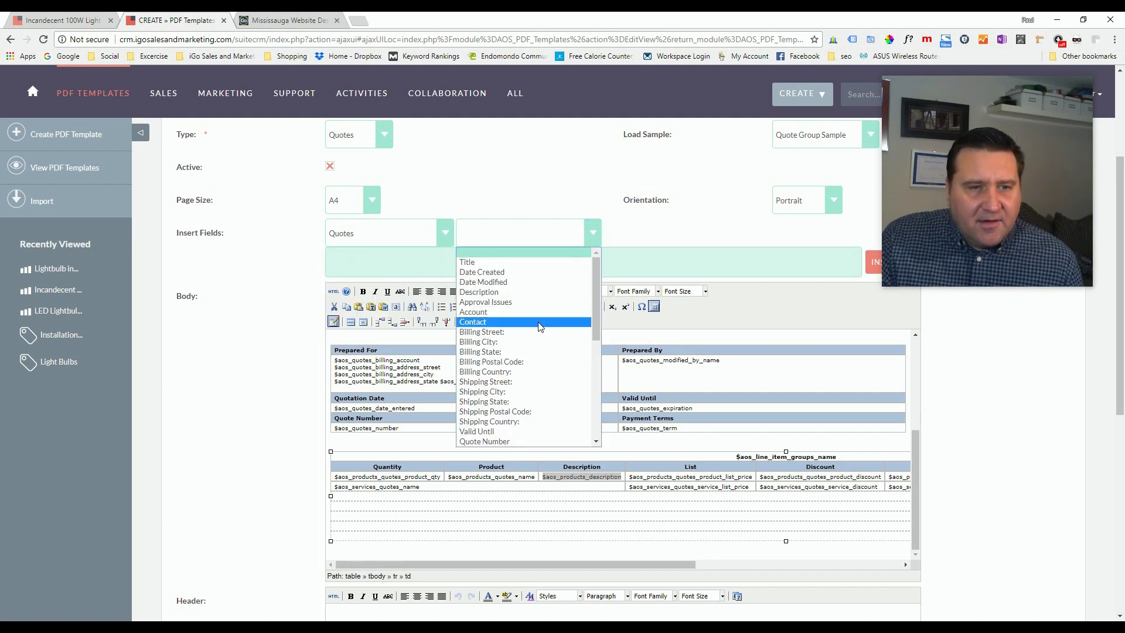
{"action": "scroll", "coordinate": [507, 307], "scroll_direction": "down", "scroll_amount": 3}
{"action": "scroll", "coordinate": [507, 328], "scroll_direction": "down", "scroll_amount": 4}
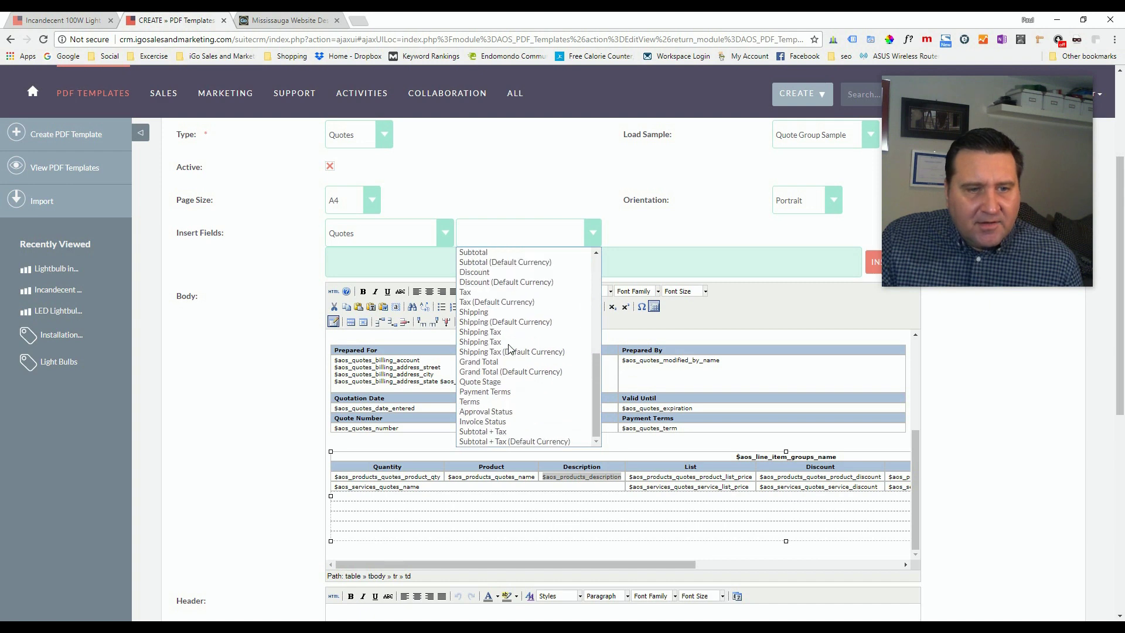
{"action": "scroll", "coordinate": [509, 348], "scroll_direction": "up", "scroll_amount": 10}
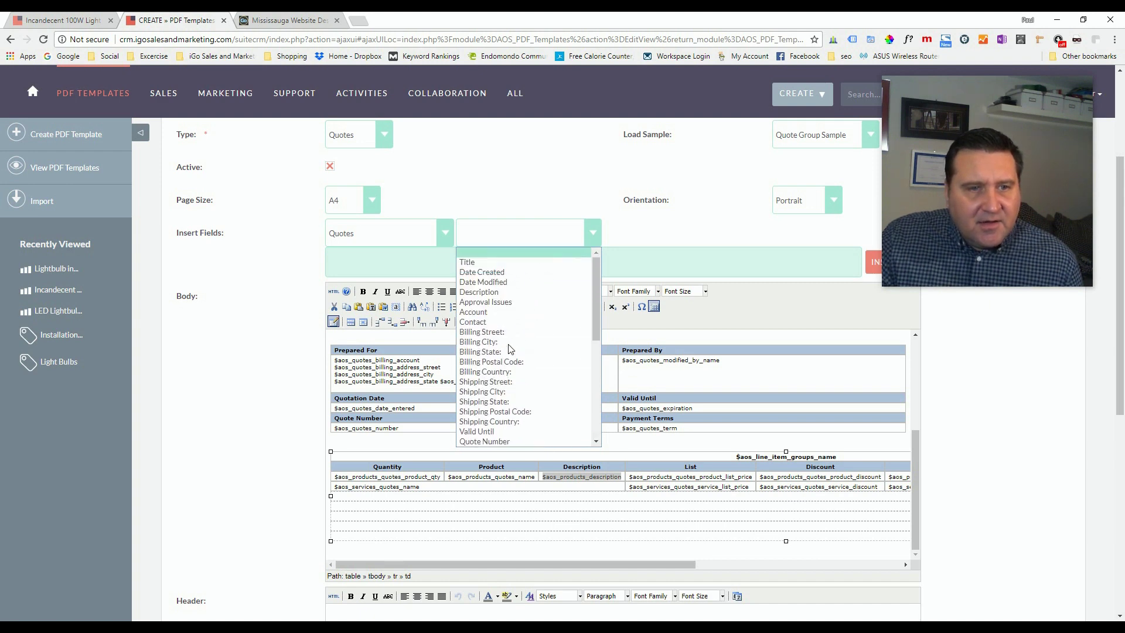
{"action": "scroll", "coordinate": [508, 348], "scroll_direction": "down", "scroll_amount": 8}
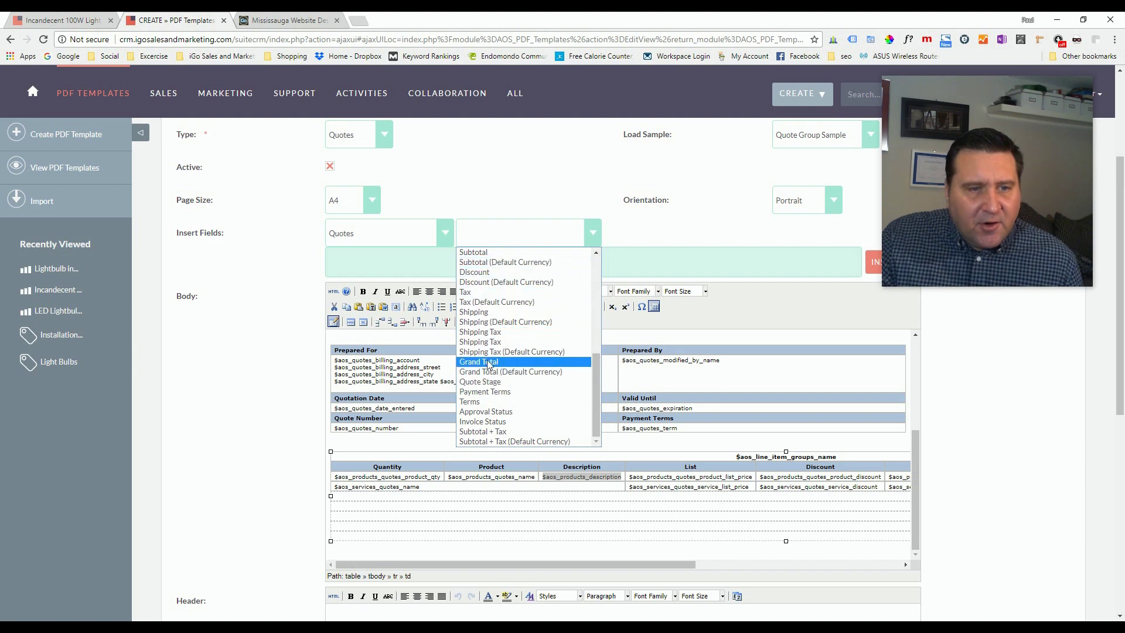
Step: Choose the Description field of Line Items : Products for insertion and copy its variable $aos_products_quotes_item_description
{"action": "left_click", "coordinate": [441, 233]}
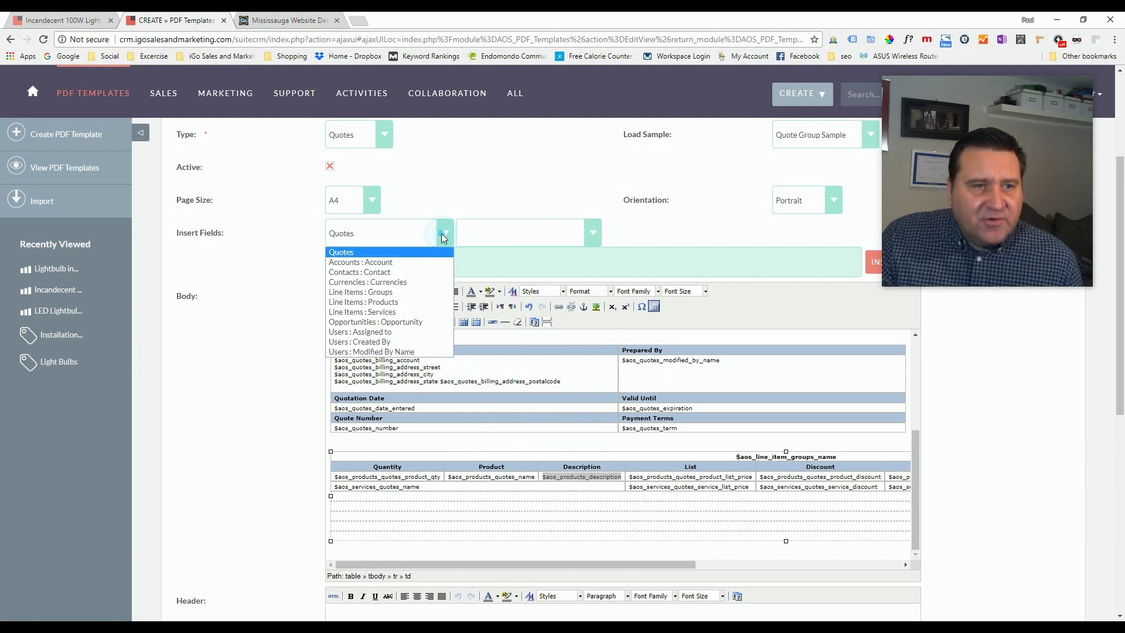
{"action": "left_click", "coordinate": [390, 302]}
{"action": "left_click", "coordinate": [604, 235]}
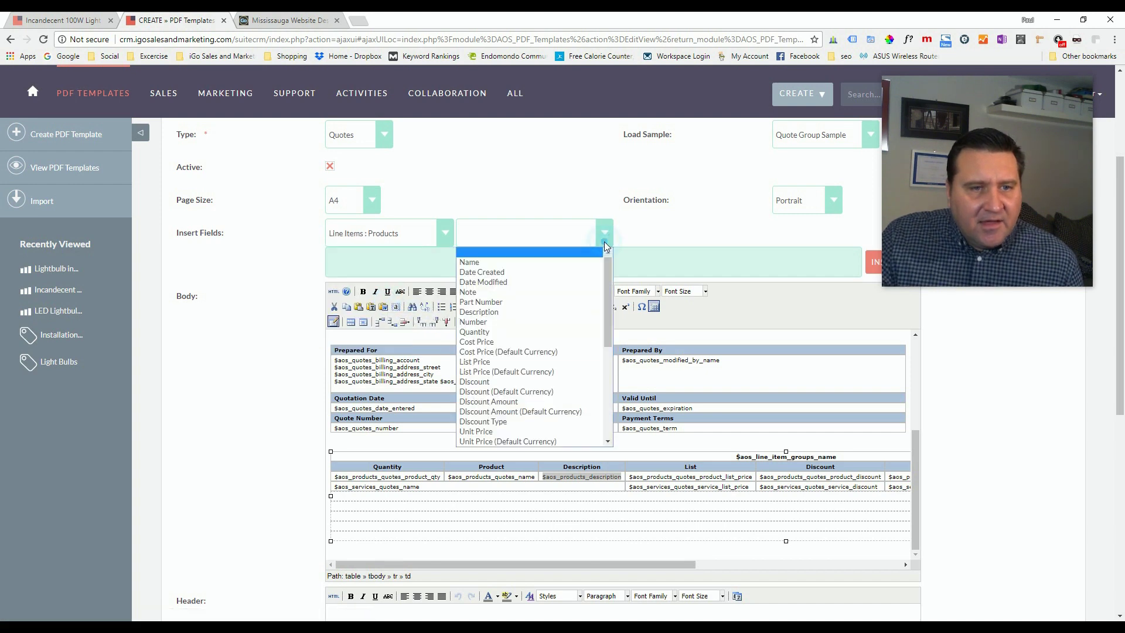
{"action": "scroll", "coordinate": [538, 337], "scroll_direction": "down", "scroll_amount": 5}
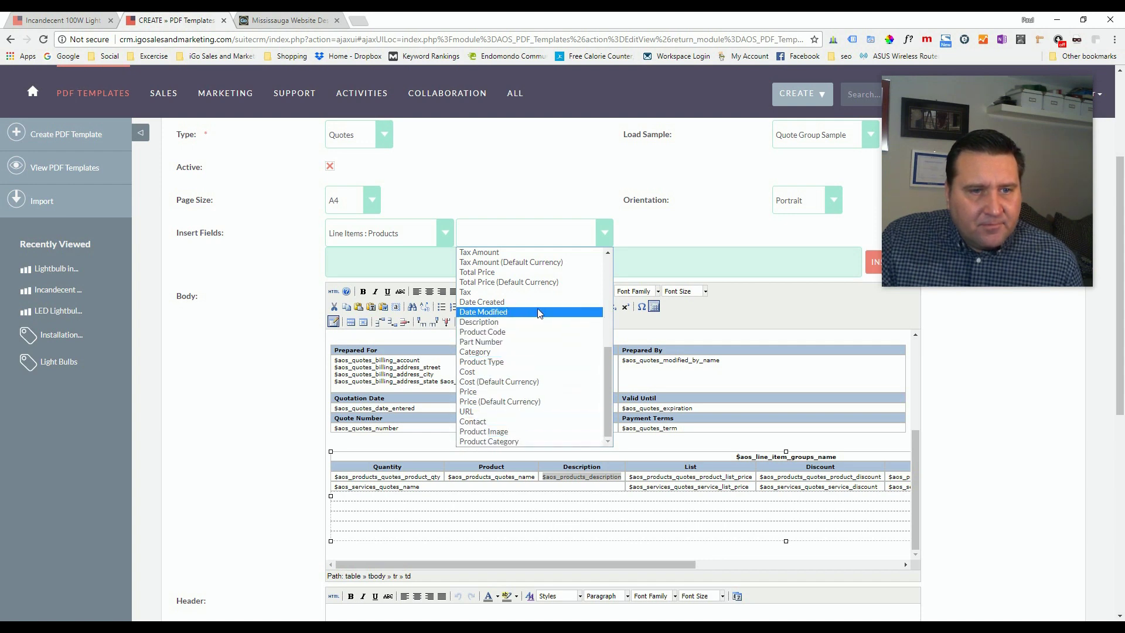
{"action": "scroll", "coordinate": [539, 337], "scroll_direction": "up", "scroll_amount": 4}
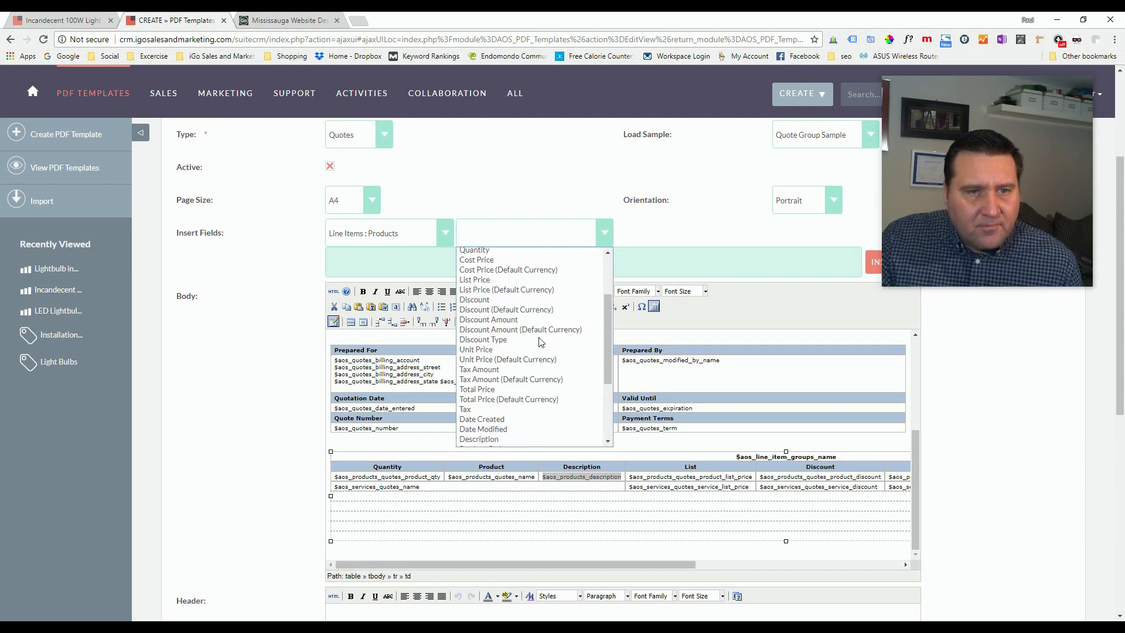
{"action": "scroll", "coordinate": [538, 342], "scroll_direction": "up", "scroll_amount": 3}
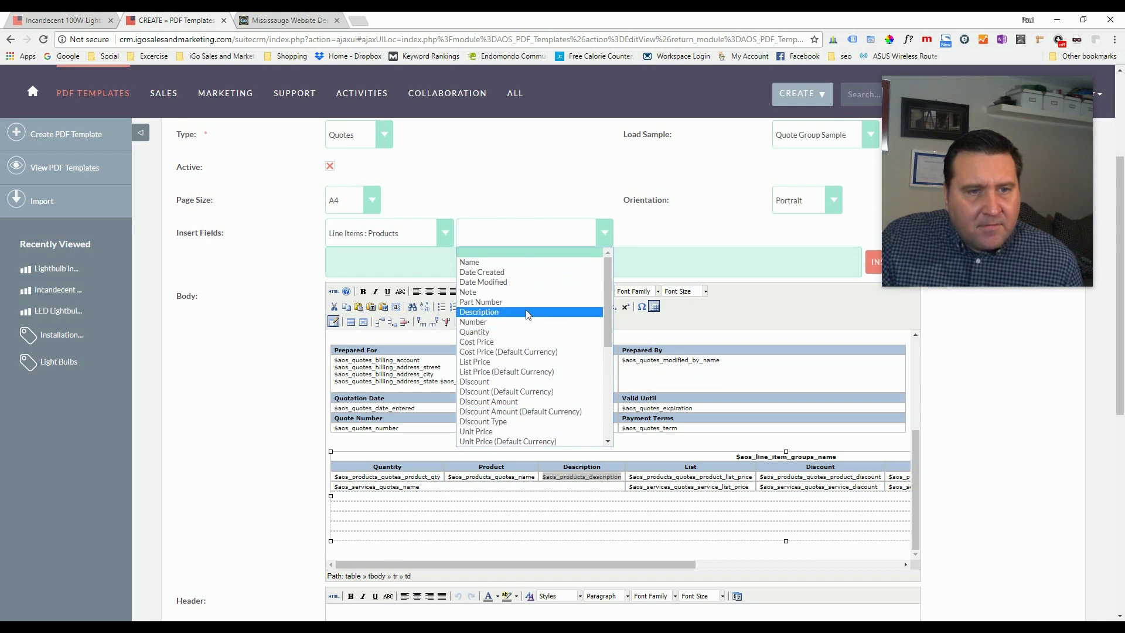
{"action": "left_click", "coordinate": [526, 311]}
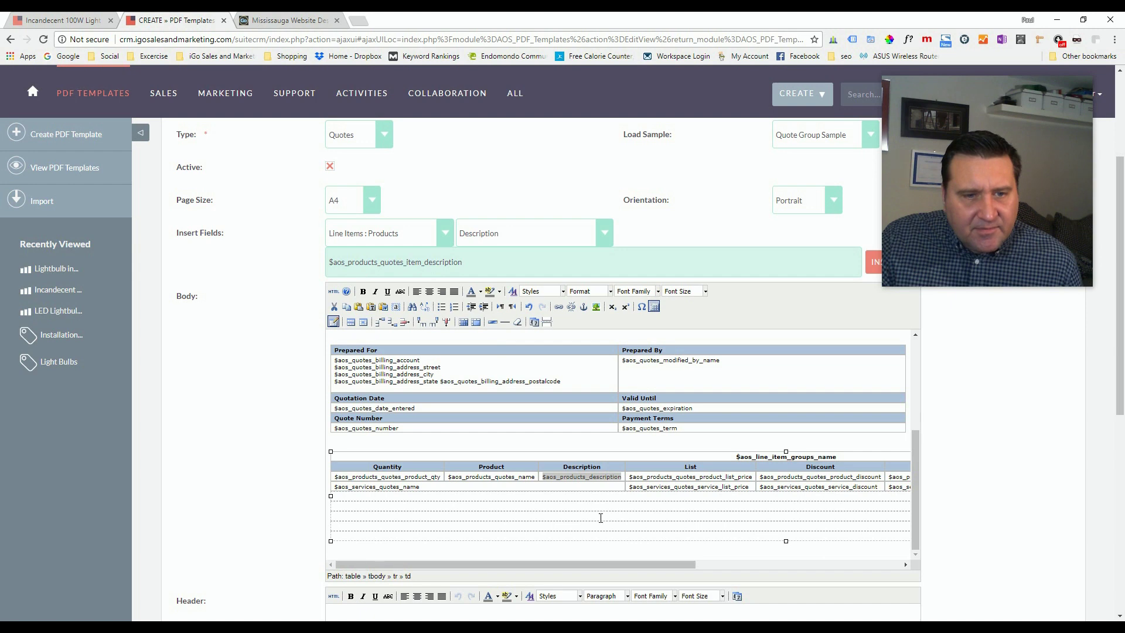
{"action": "left_click_drag", "start_coordinate": [326, 260], "coordinate": [490, 264]}
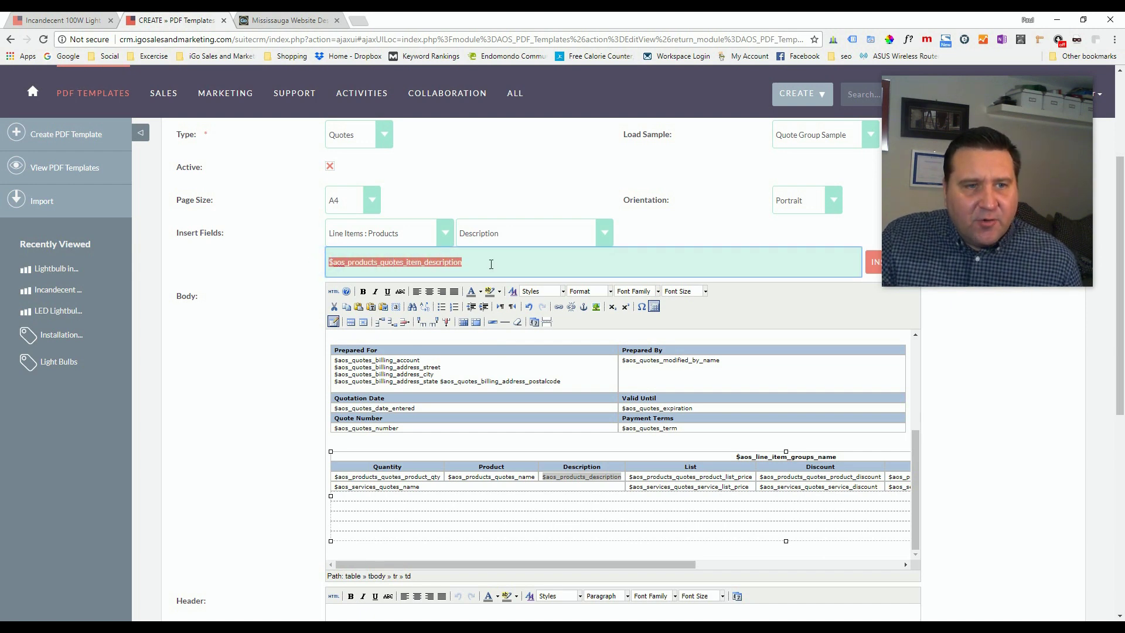
{"action": "right_click", "coordinate": [441, 266]}
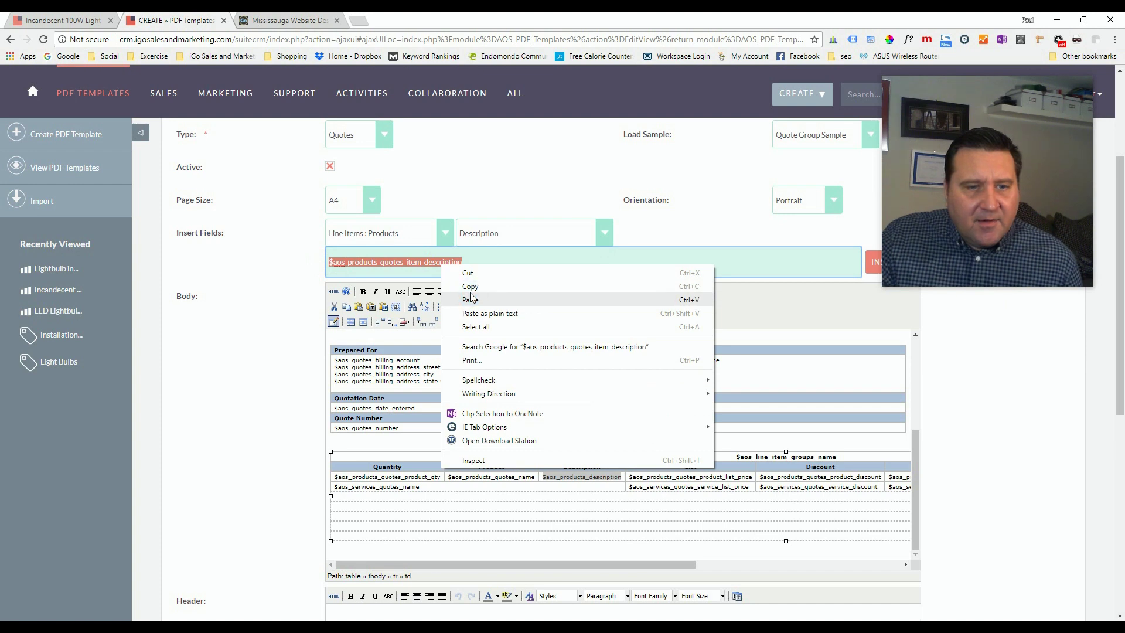
{"action": "left_click", "coordinate": [470, 287]}
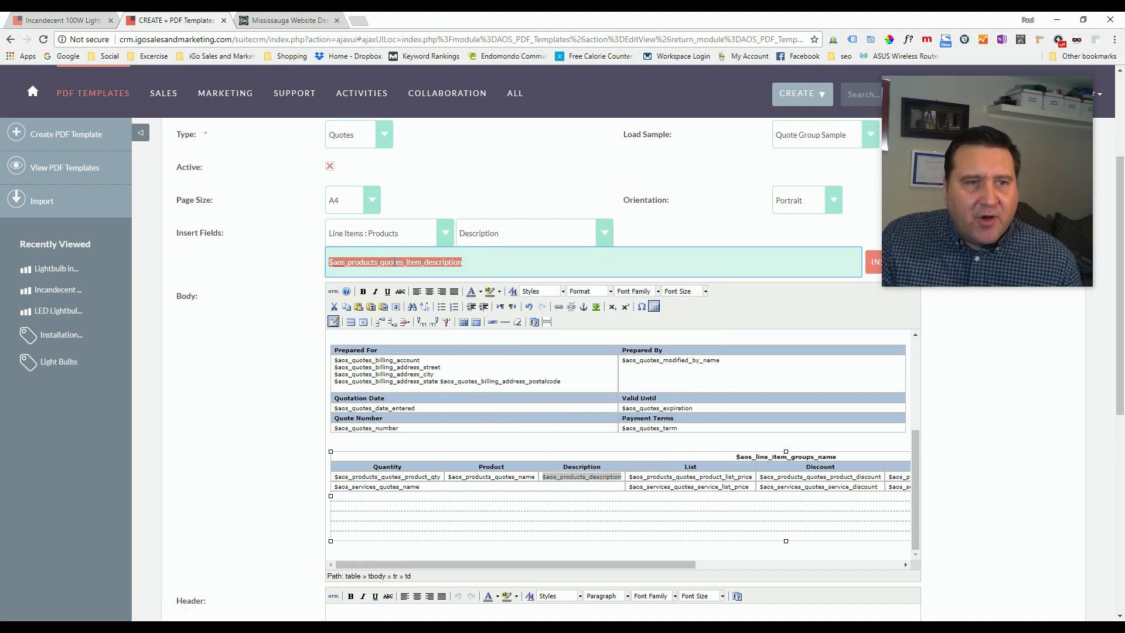
Step: Replace the product variable in the line items table's Description column with $aos_products_quotes_item_description
{"action": "double_click", "coordinate": [548, 476]}
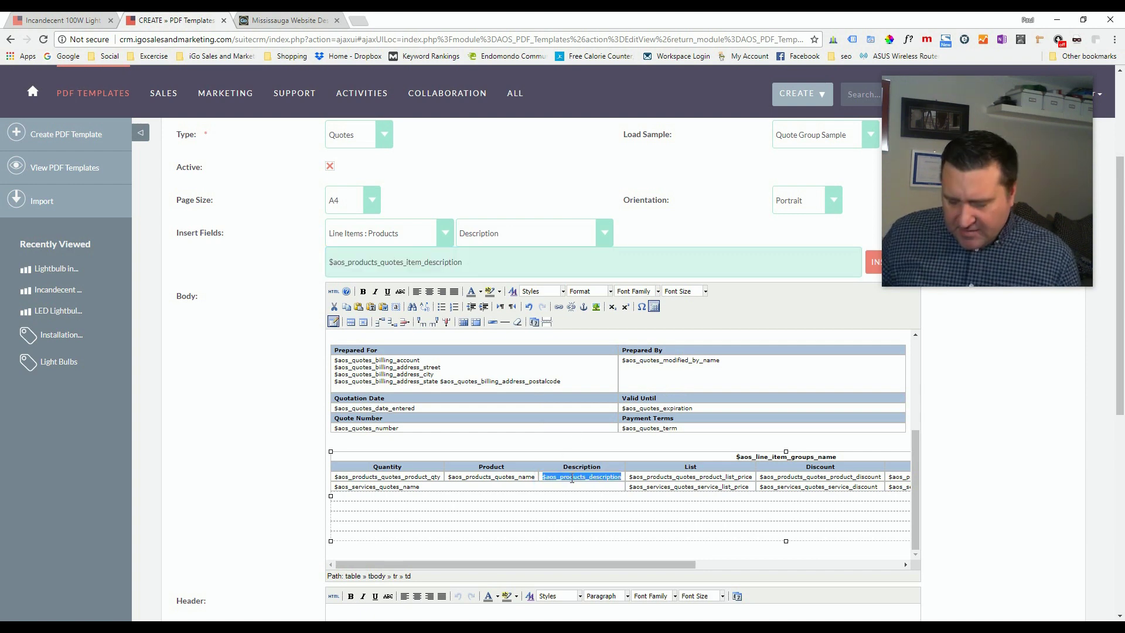
{"action": "key", "text": "BackSpace"}
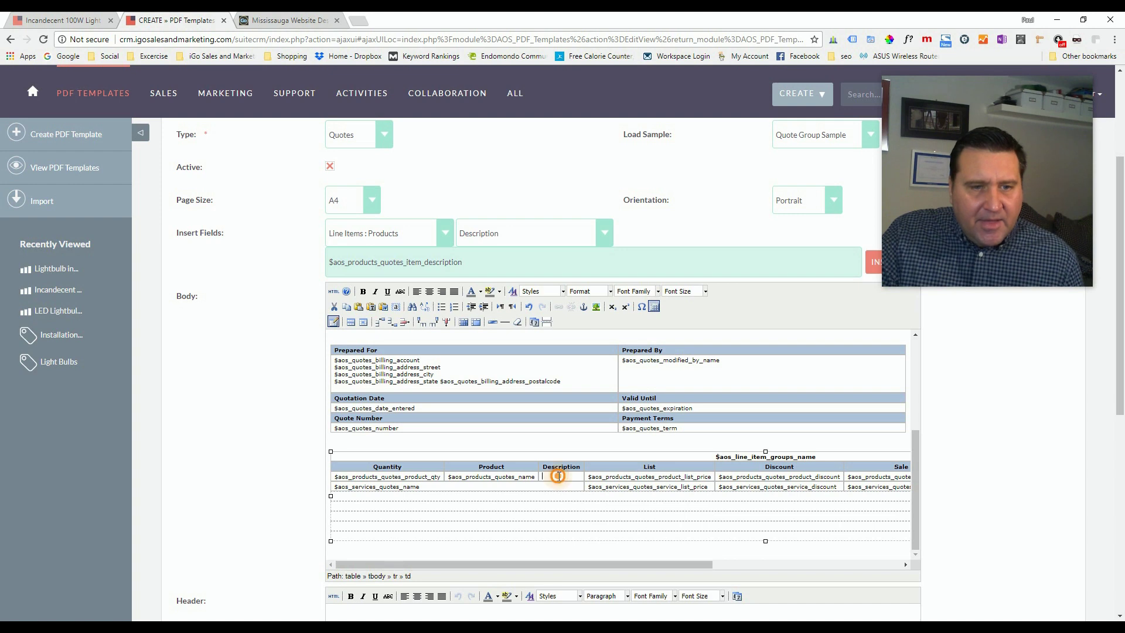
{"action": "right_click", "coordinate": [558, 479]}
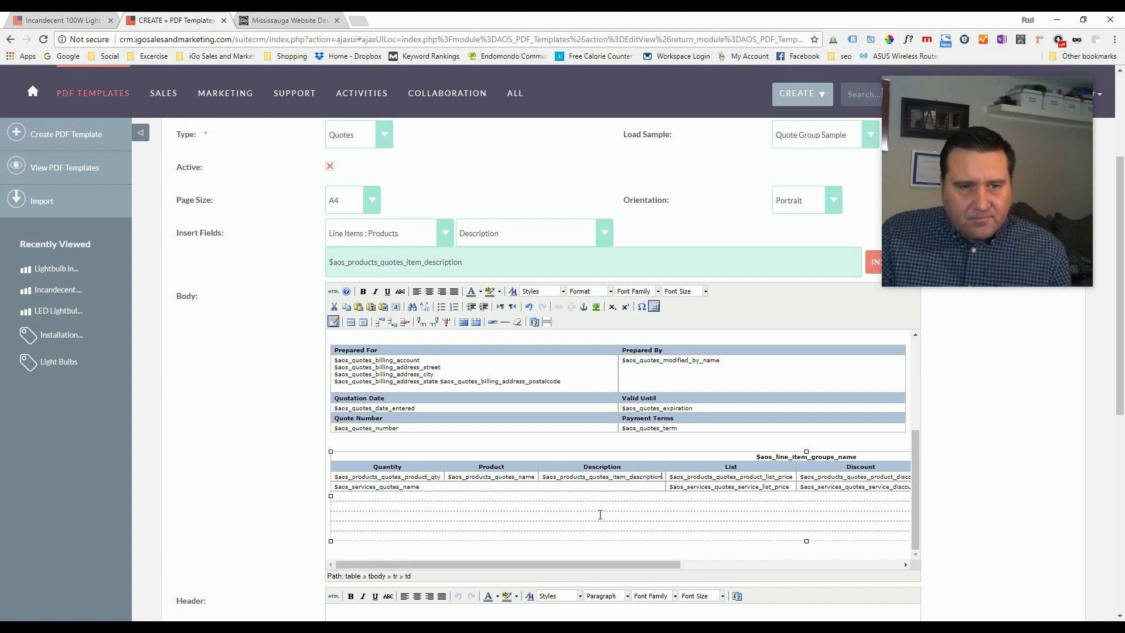
{"action": "left_click", "coordinate": [572, 511]}
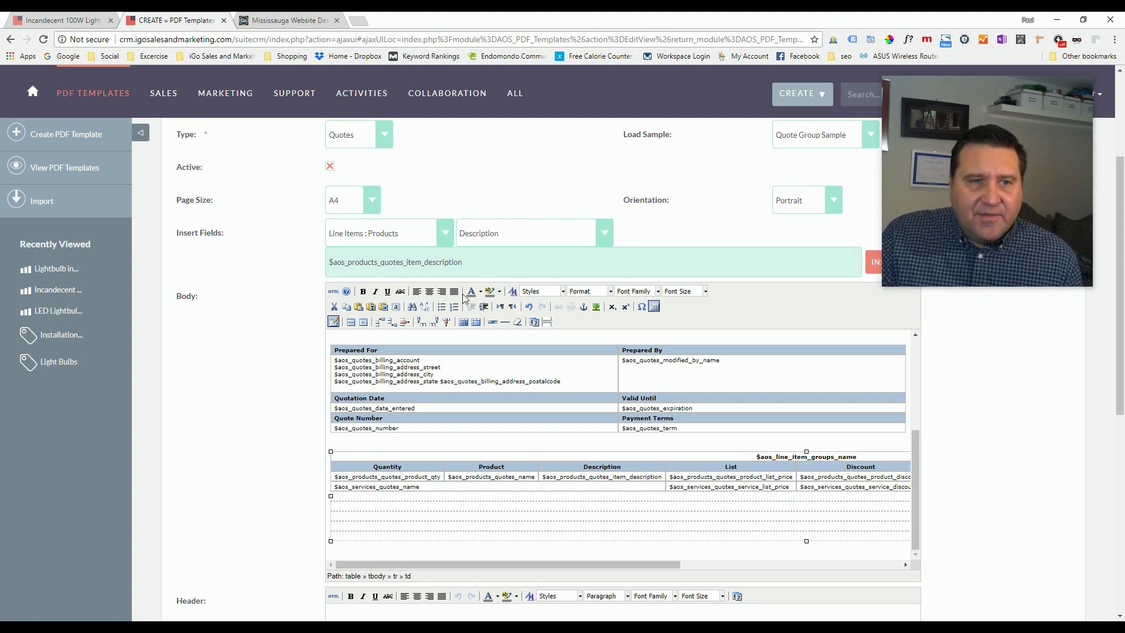
{"action": "left_click", "coordinate": [495, 511]}
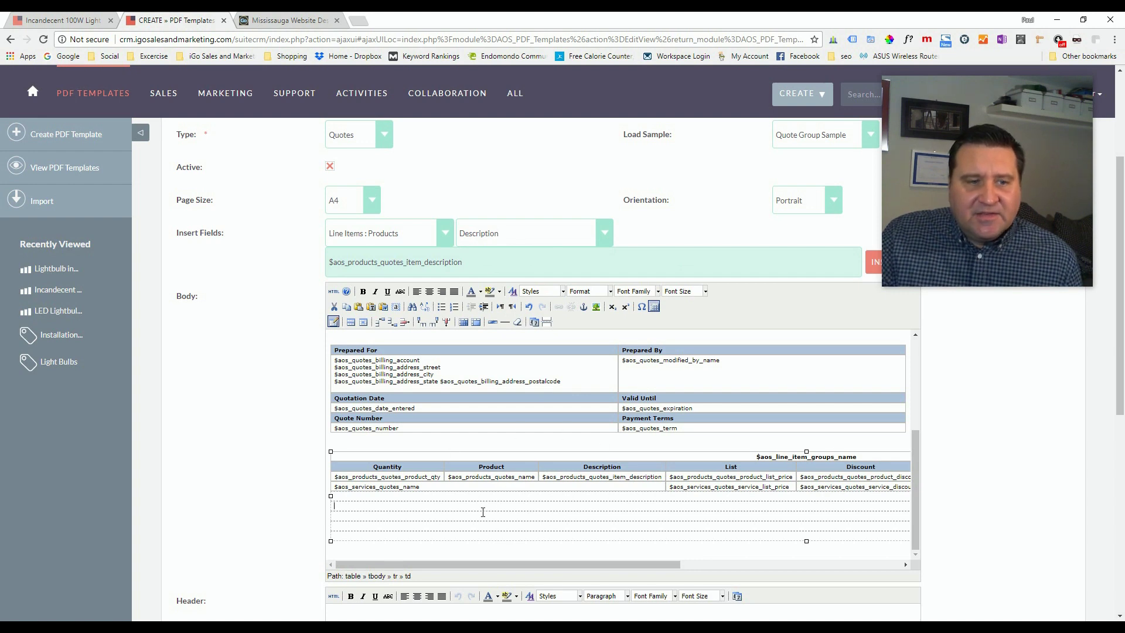
Step: Review the PDF template's body layout, header, footer and margin settings
{"action": "scroll", "coordinate": [482, 511], "scroll_direction": "down", "scroll_amount": 2}
{"action": "scroll", "coordinate": [673, 422], "scroll_direction": "up", "scroll_amount": 2}
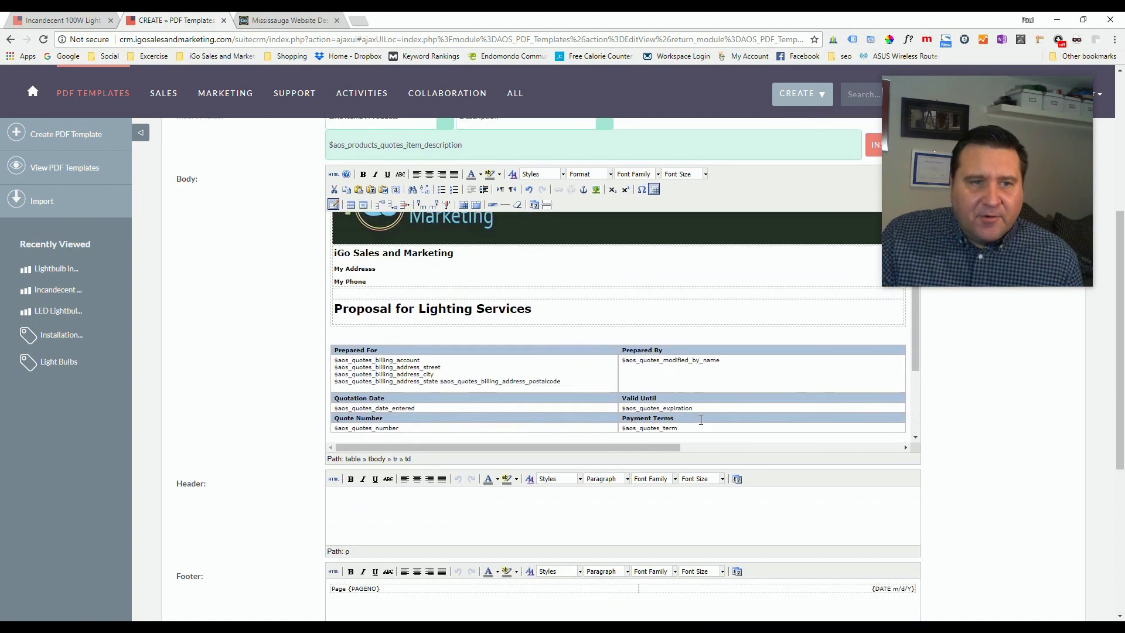
{"action": "scroll", "coordinate": [700, 420], "scroll_direction": "up", "scroll_amount": 5}
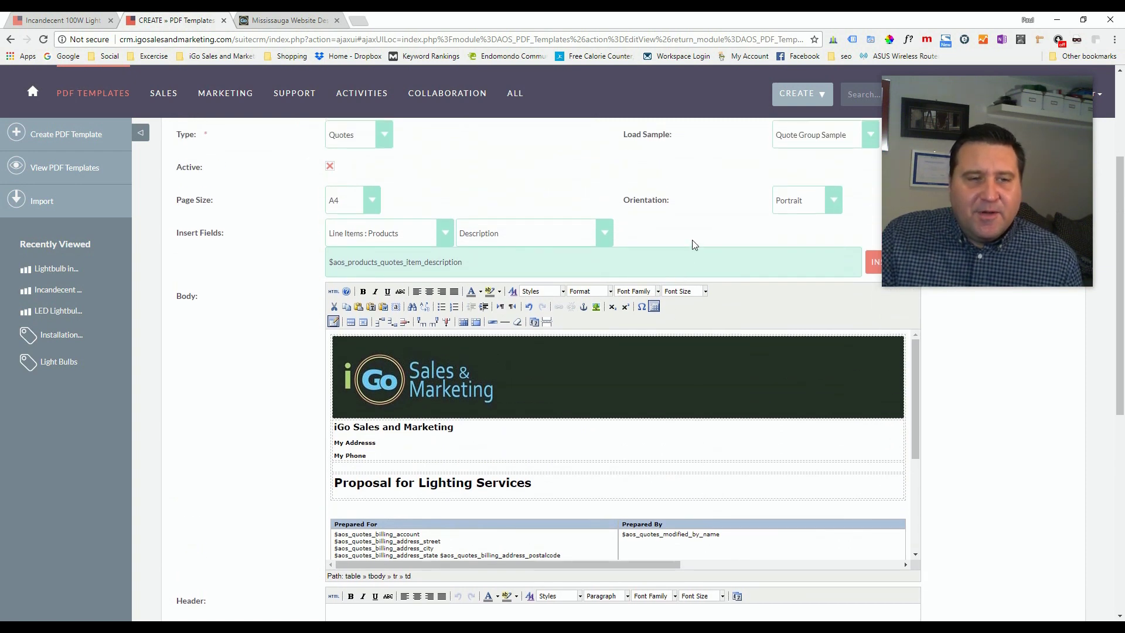
{"action": "scroll", "coordinate": [702, 241], "scroll_direction": "down", "scroll_amount": 1}
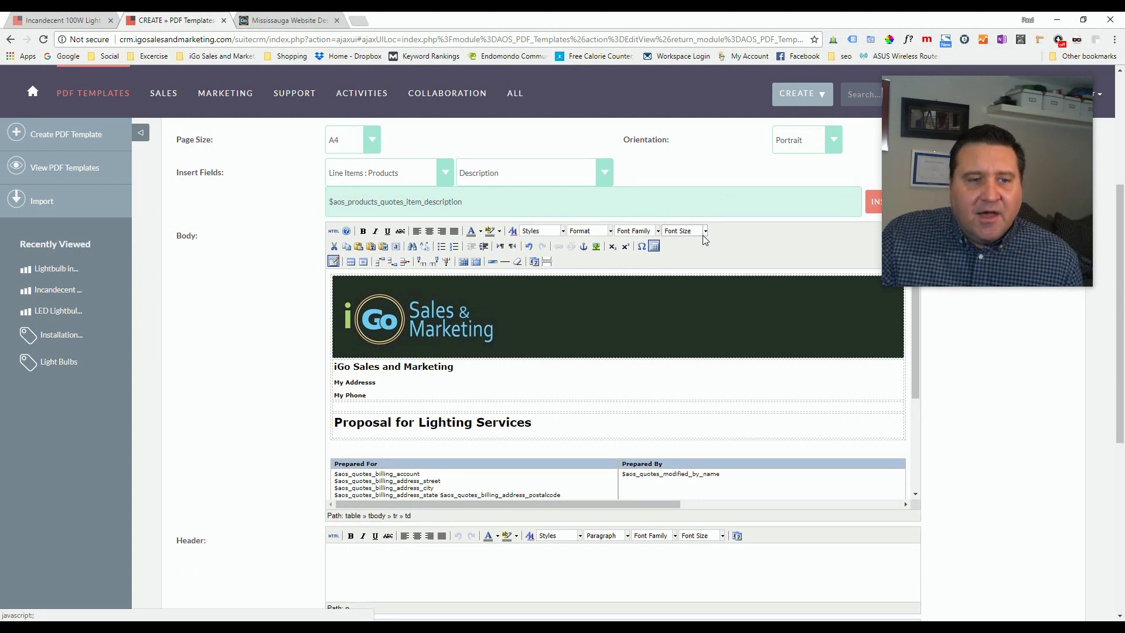
{"action": "scroll", "coordinate": [693, 244], "scroll_direction": "down", "scroll_amount": 2}
{"action": "scroll", "coordinate": [547, 305], "scroll_direction": "up", "scroll_amount": 2}
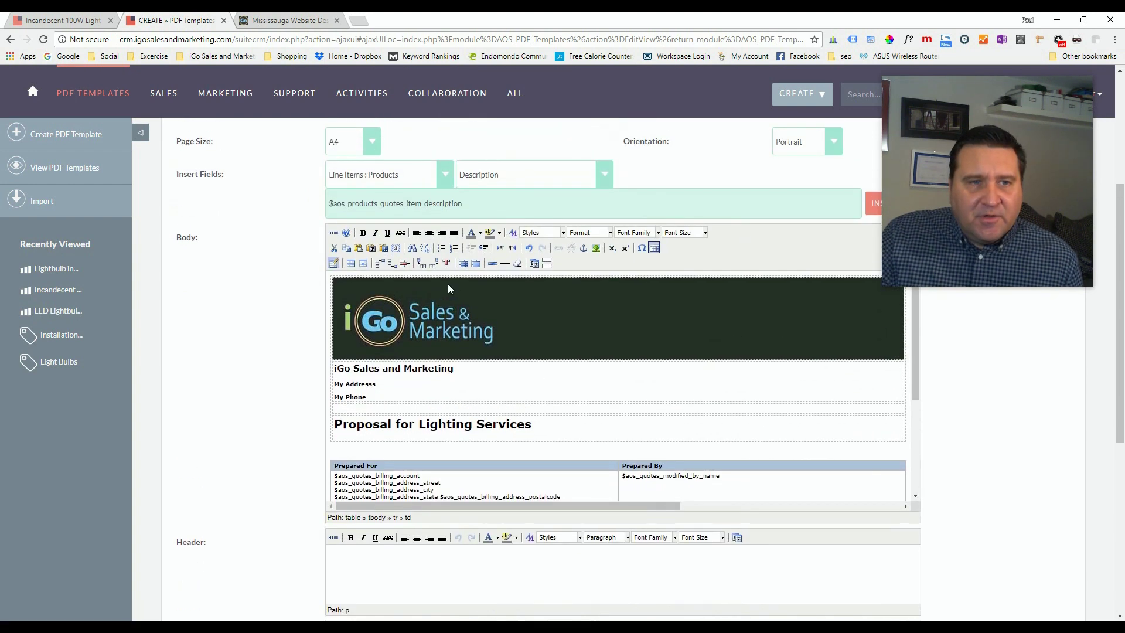
{"action": "left_click", "coordinate": [441, 177]}
{"action": "left_click", "coordinate": [440, 177]}
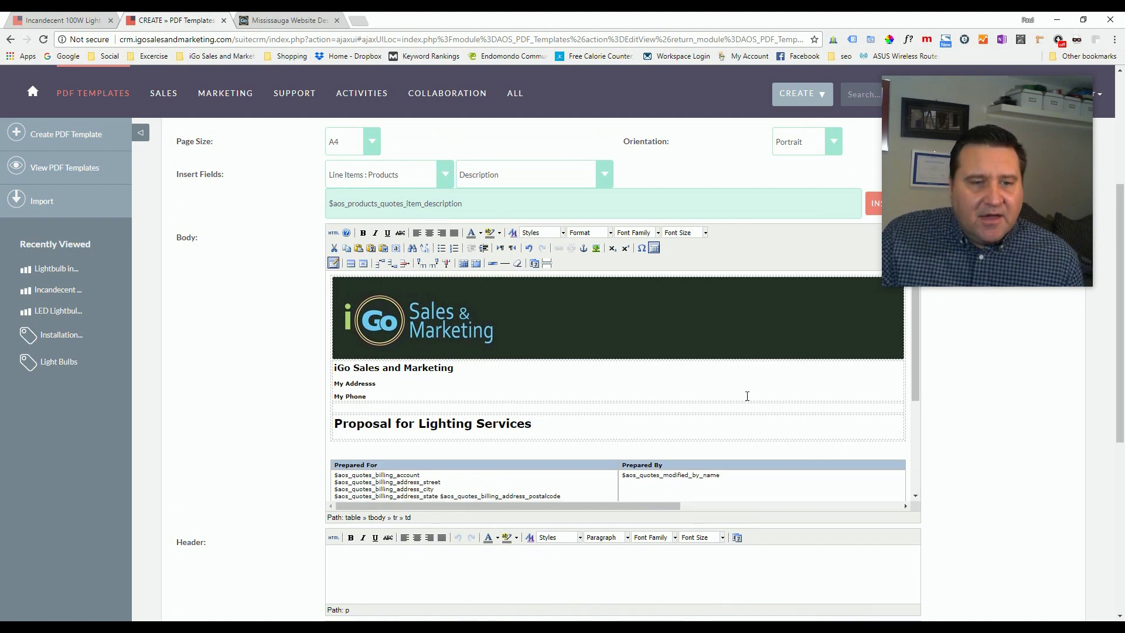
{"action": "scroll", "coordinate": [747, 396], "scroll_direction": "down", "scroll_amount": 2}
{"action": "scroll", "coordinate": [747, 396], "scroll_direction": "down", "scroll_amount": 1}
{"action": "scroll", "coordinate": [449, 494], "scroll_direction": "down", "scroll_amount": 1}
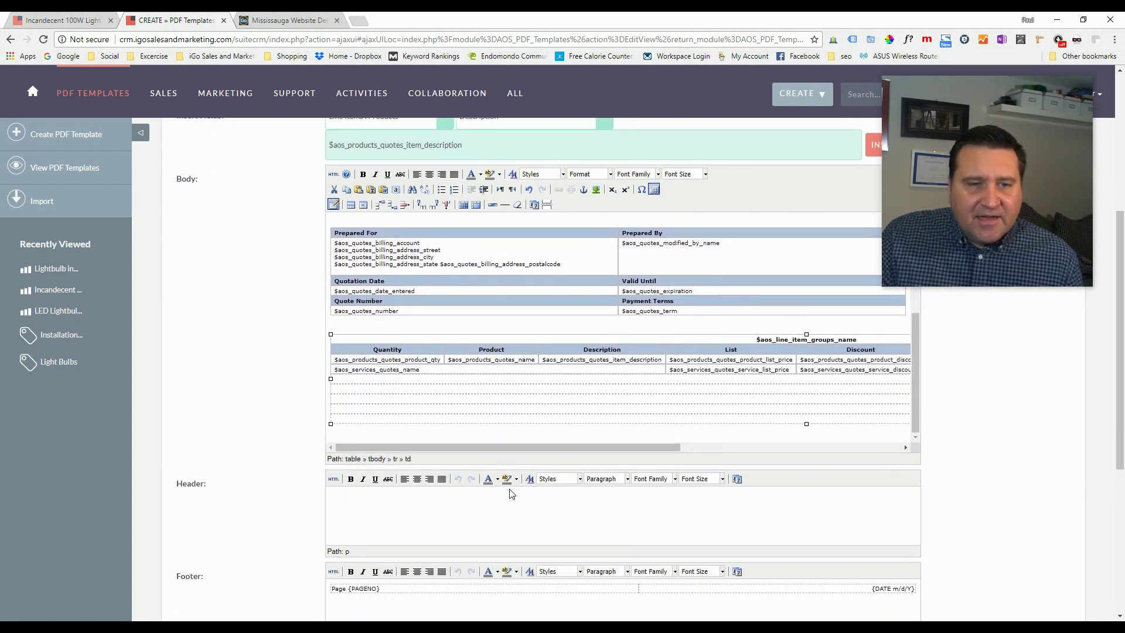
{"action": "scroll", "coordinate": [397, 508], "scroll_direction": "down", "scroll_amount": 1}
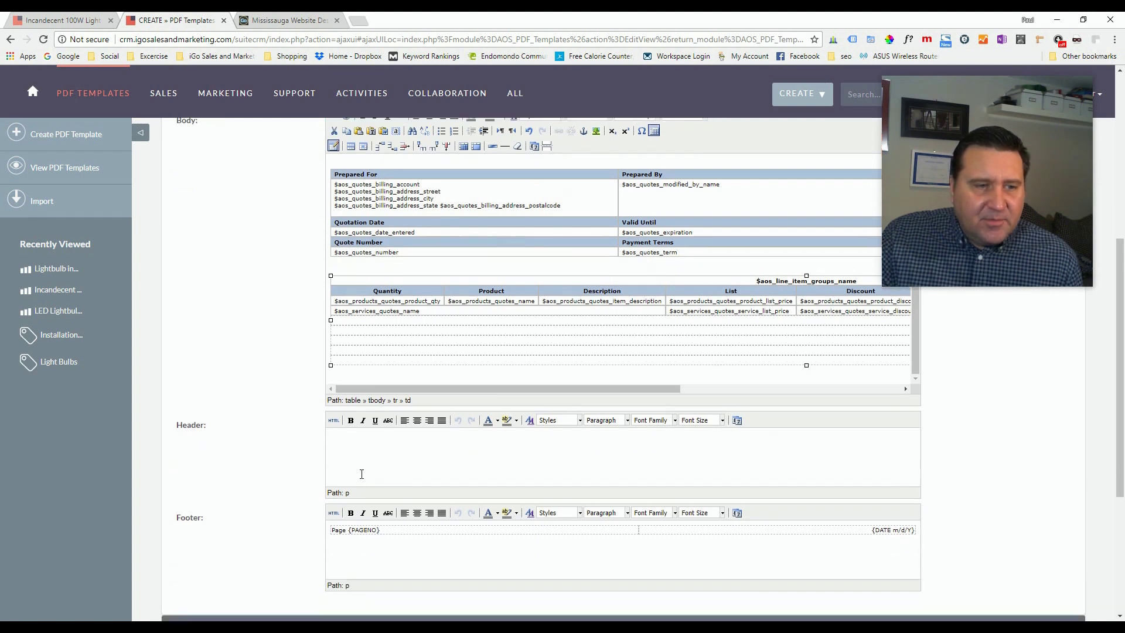
{"action": "scroll", "coordinate": [529, 492], "scroll_direction": "down", "scroll_amount": 2}
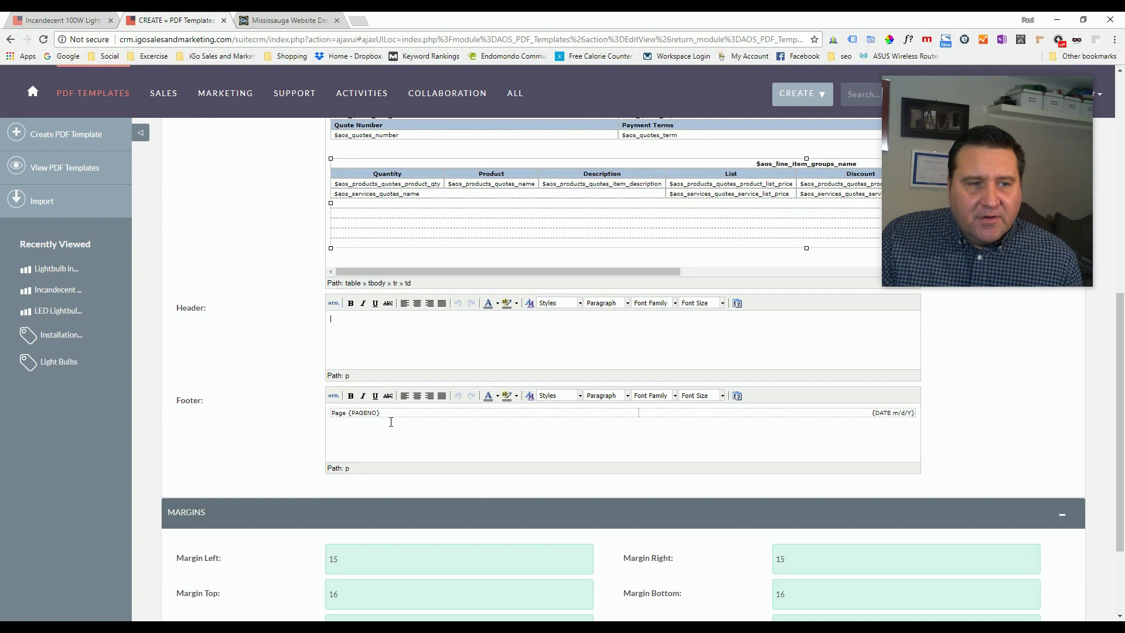
{"action": "left_click", "coordinate": [380, 432]}
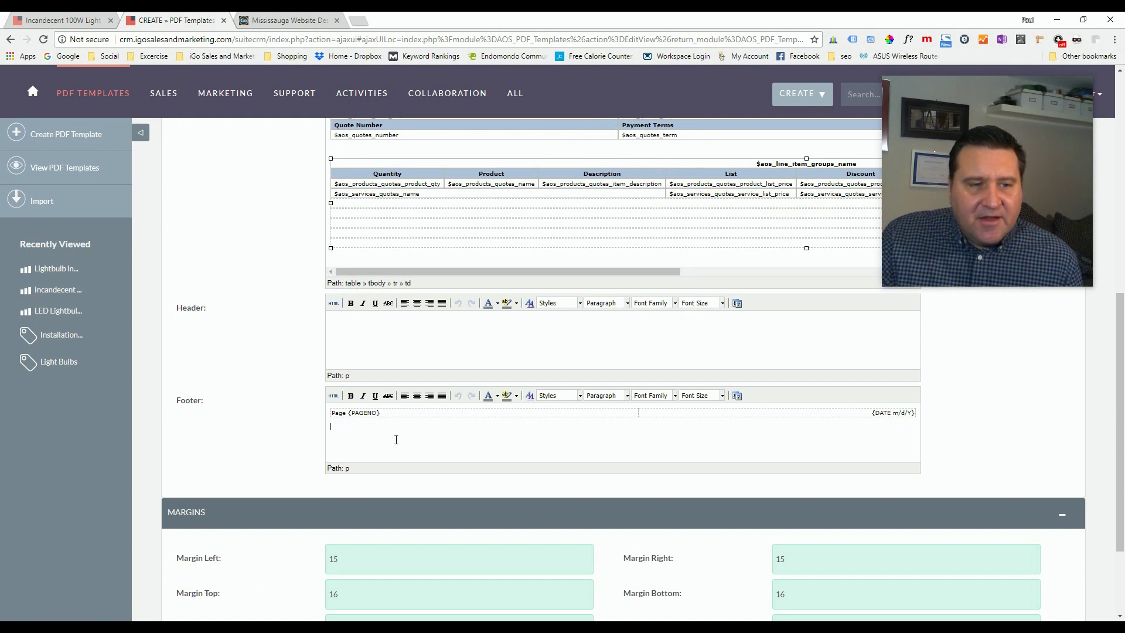
{"action": "scroll", "coordinate": [540, 414], "scroll_direction": "down", "scroll_amount": 2}
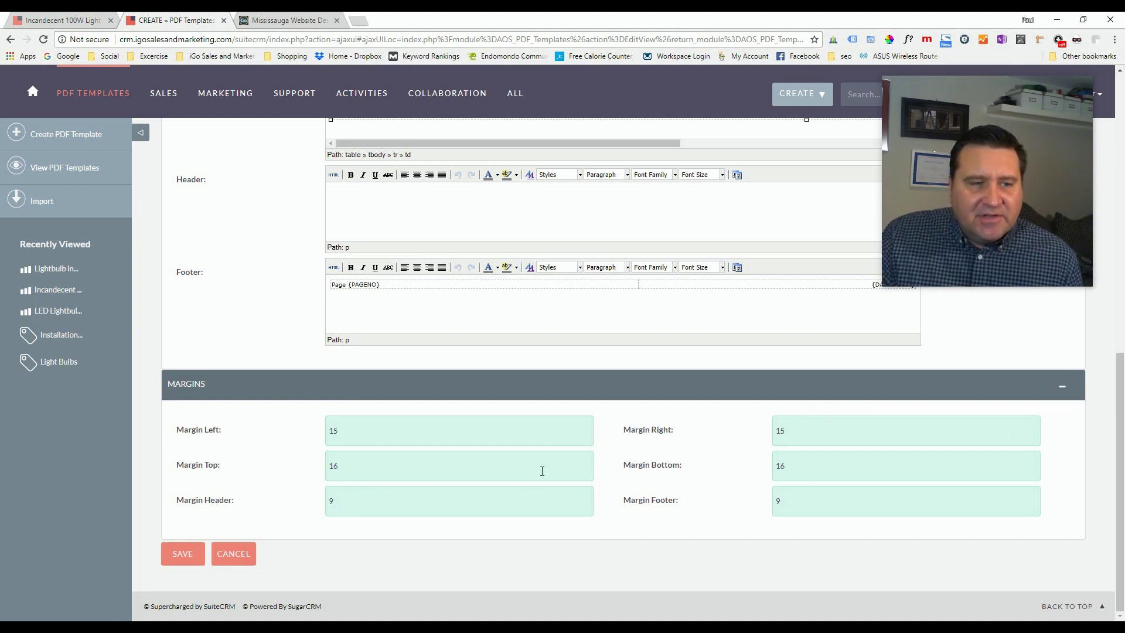
Step: Set the PDF template's page size to Letter
{"action": "scroll", "coordinate": [573, 393], "scroll_direction": "up", "scroll_amount": 10}
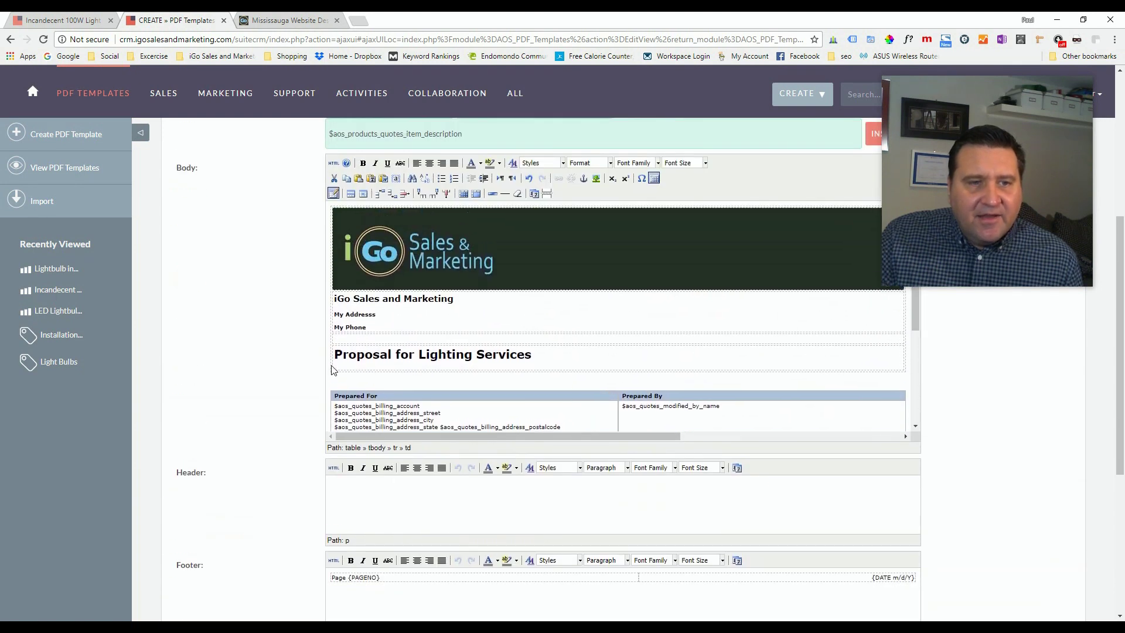
{"action": "scroll", "coordinate": [292, 367], "scroll_direction": "up", "scroll_amount": 2}
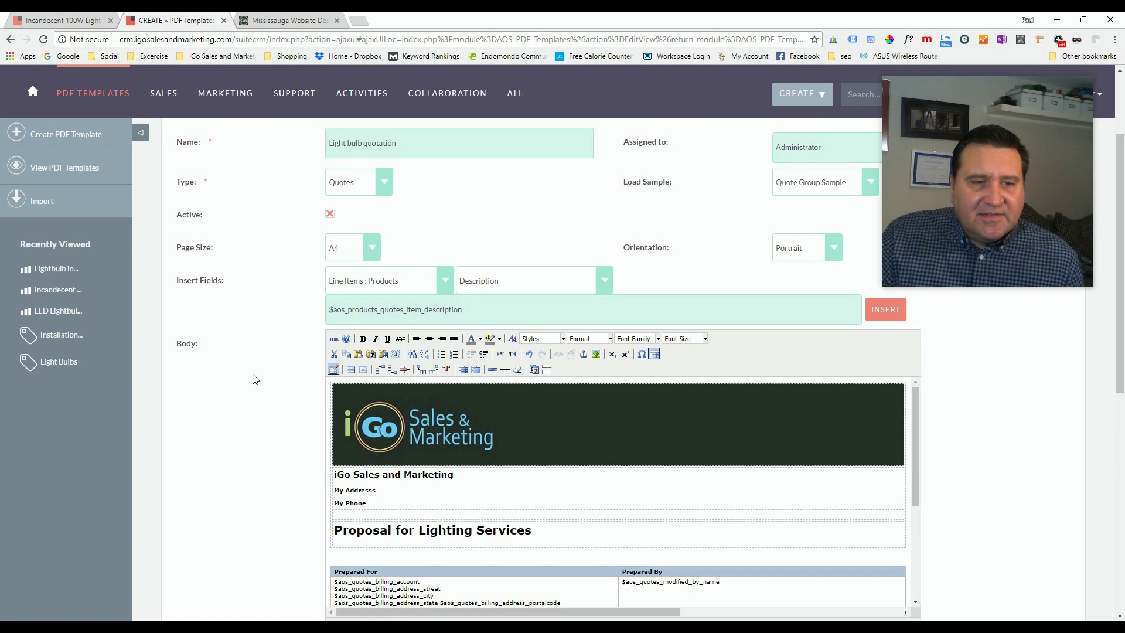
{"action": "scroll", "coordinate": [252, 377], "scroll_direction": "down", "scroll_amount": 1}
{"action": "scroll", "coordinate": [252, 377], "scroll_direction": "up", "scroll_amount": 2}
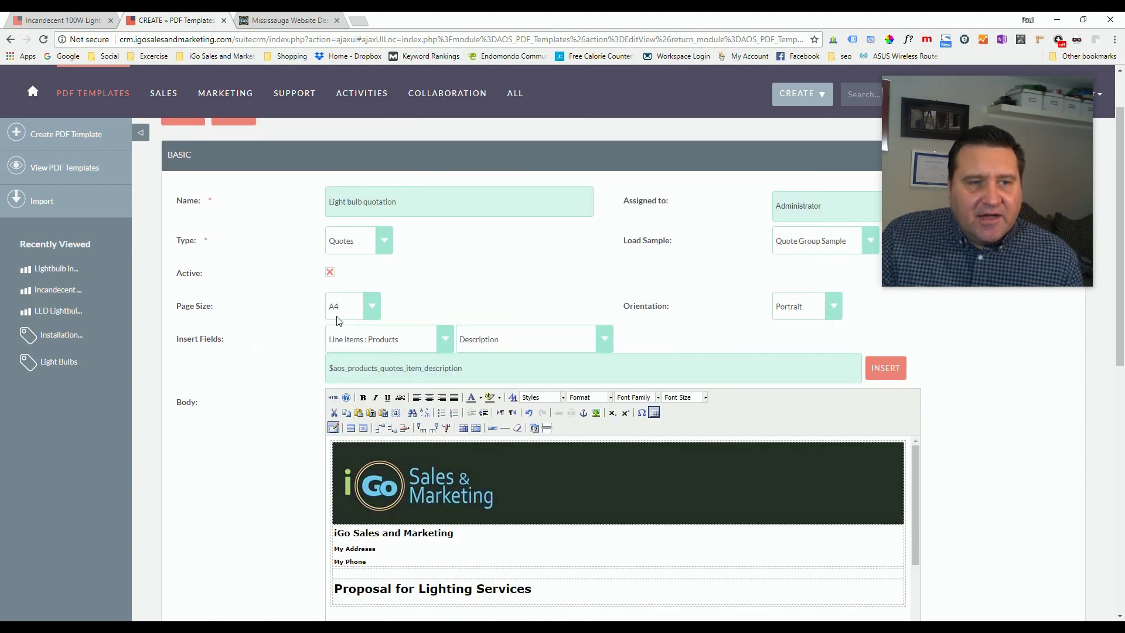
{"action": "left_click", "coordinate": [374, 304]}
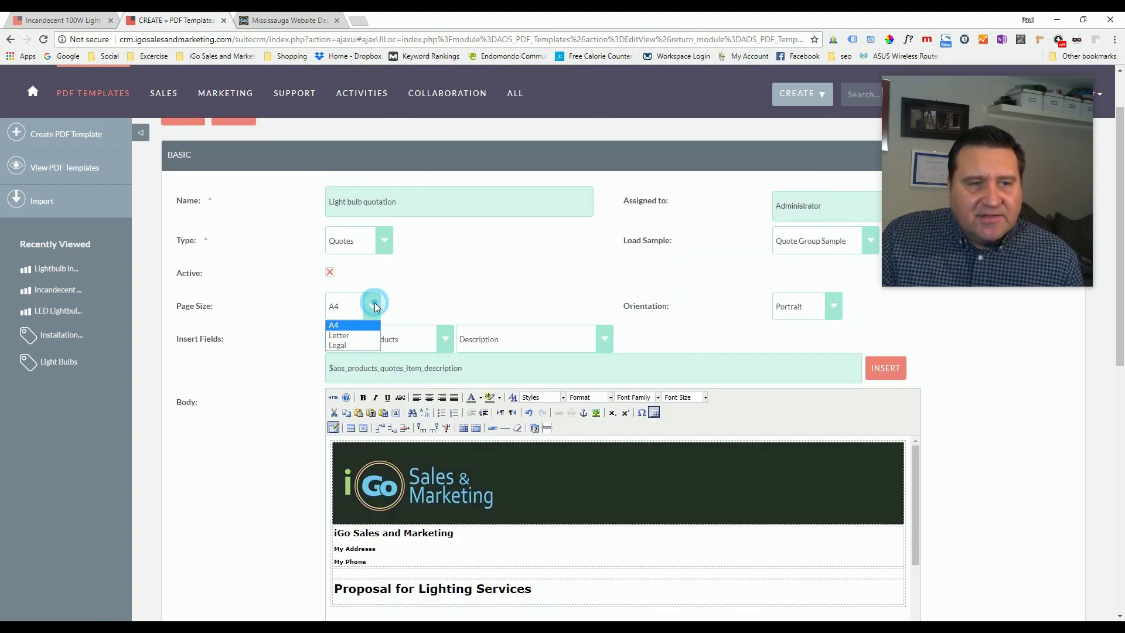
{"action": "left_click", "coordinate": [348, 336]}
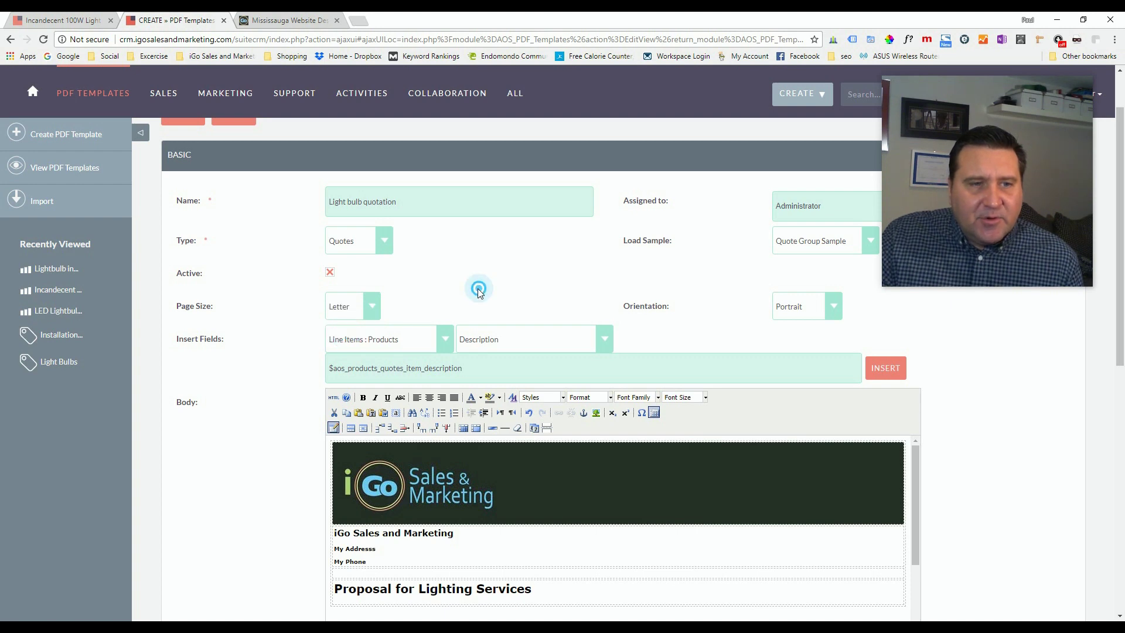
Step: Save the Light bulb quotation PDF template and look over the saved record
{"action": "scroll", "coordinate": [296, 389], "scroll_direction": "down", "scroll_amount": 6}
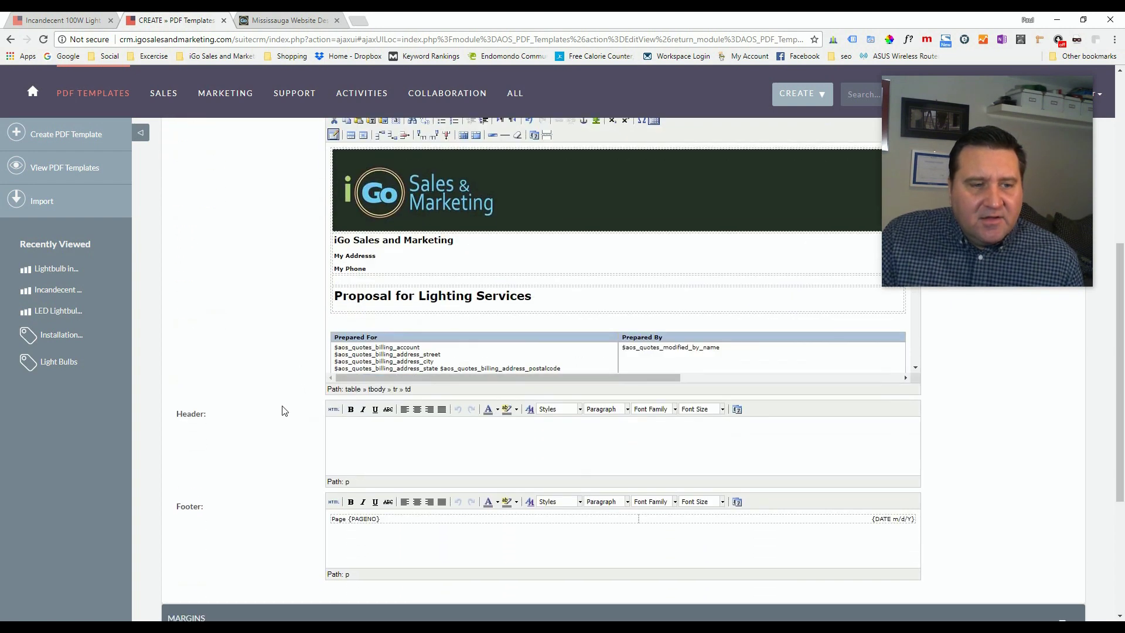
{"action": "scroll", "coordinate": [281, 410], "scroll_direction": "up", "scroll_amount": 7}
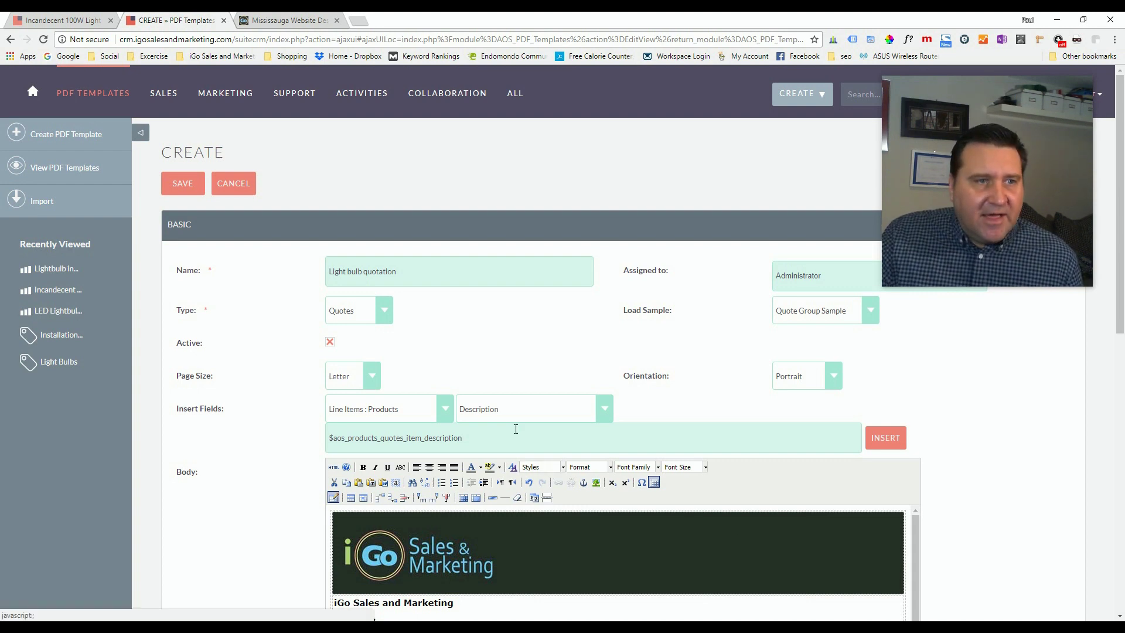
{"action": "left_click", "coordinate": [179, 185]}
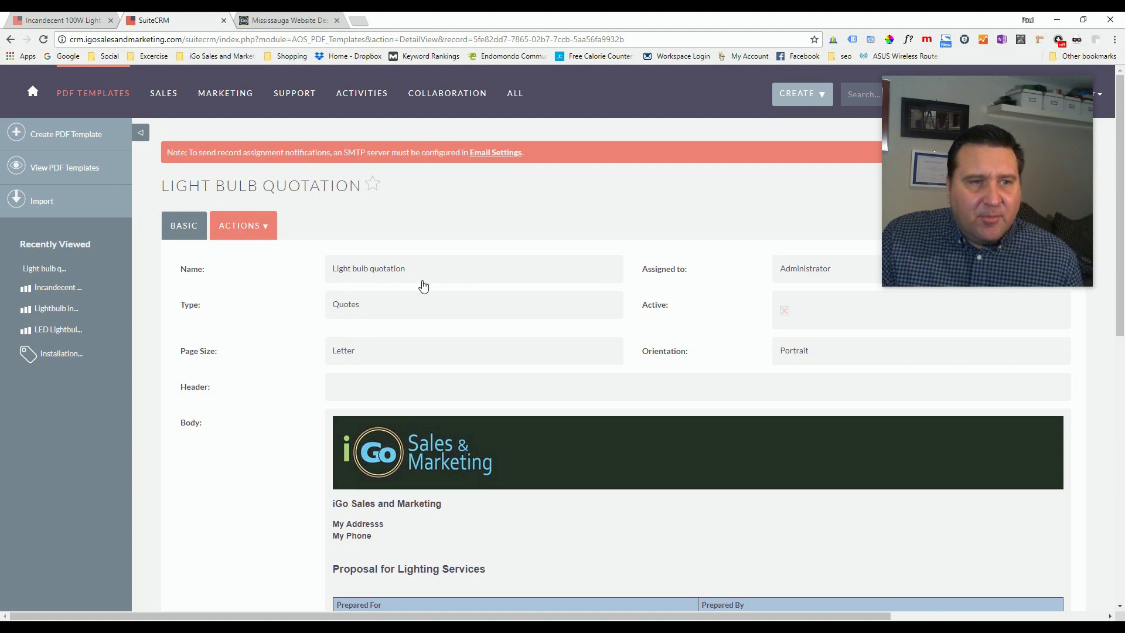
{"action": "scroll", "coordinate": [517, 302], "scroll_direction": "down", "scroll_amount": 3}
{"action": "scroll", "coordinate": [517, 300], "scroll_direction": "up", "scroll_amount": 3}
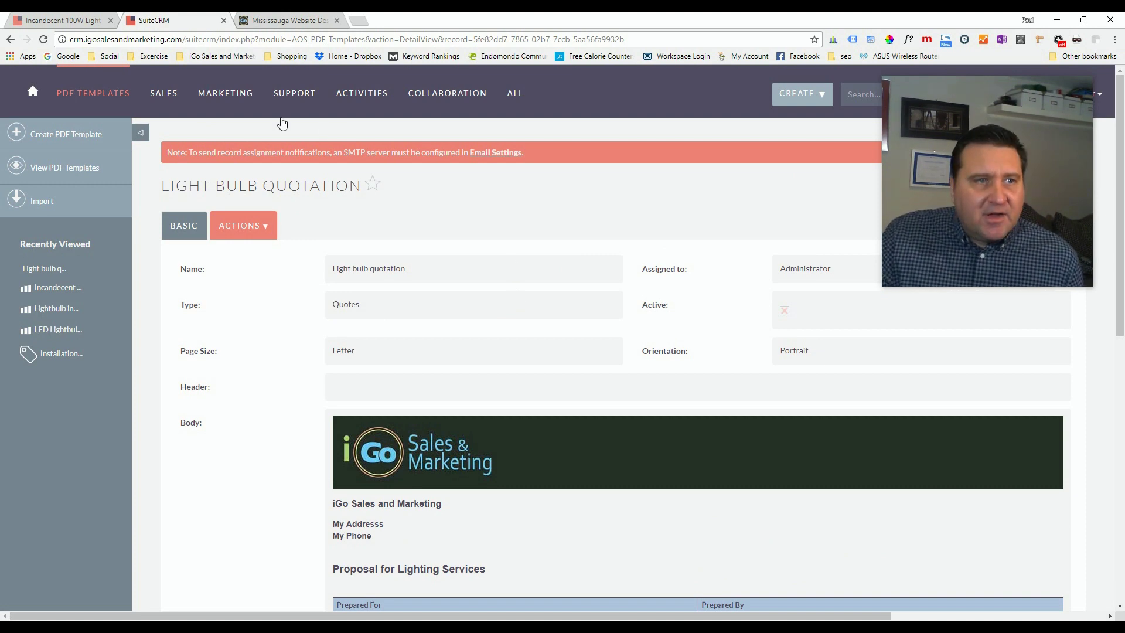
Step: Create a new record in the Quotes module and title it "Light Bulb Quotation"
{"action": "mouse_move", "coordinate": [170, 101]}
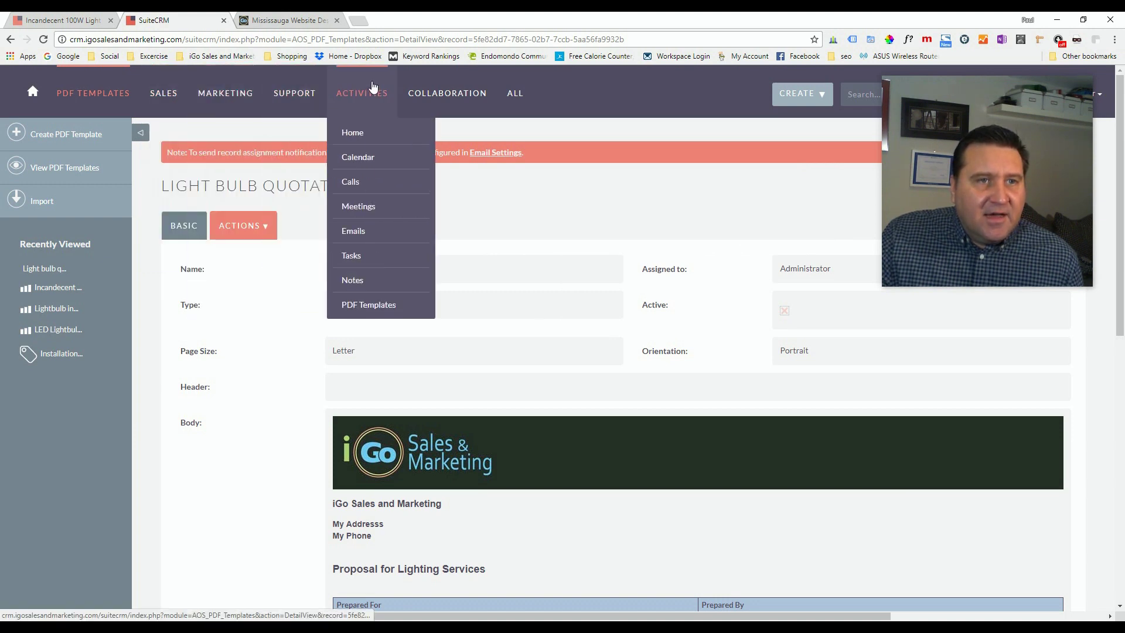
{"action": "mouse_move", "coordinate": [521, 100]}
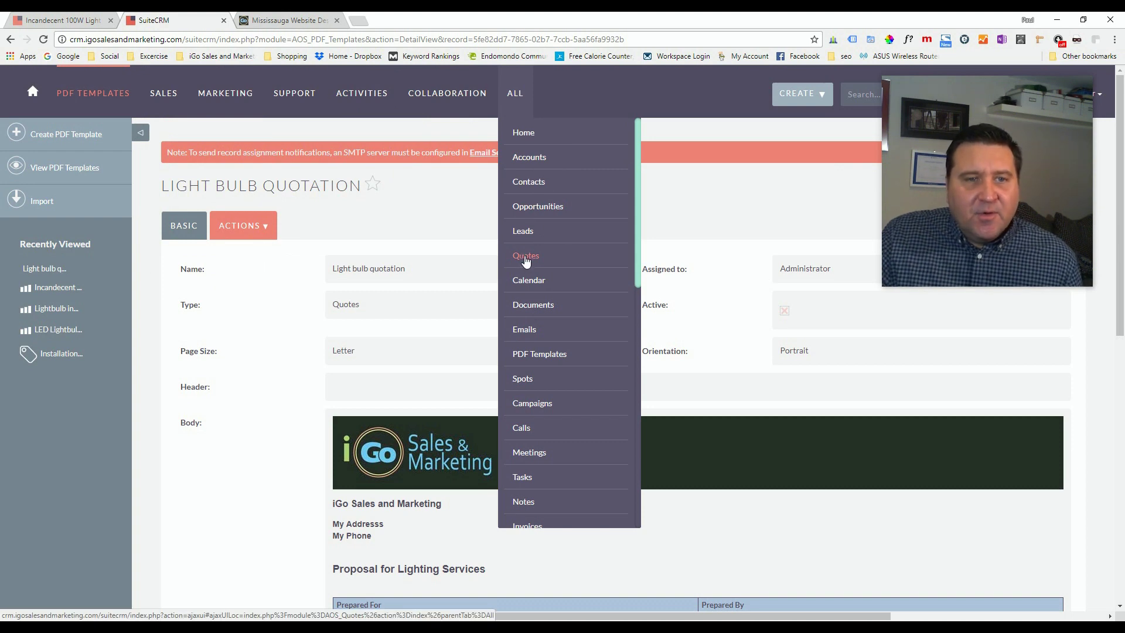
{"action": "left_click", "coordinate": [525, 258]}
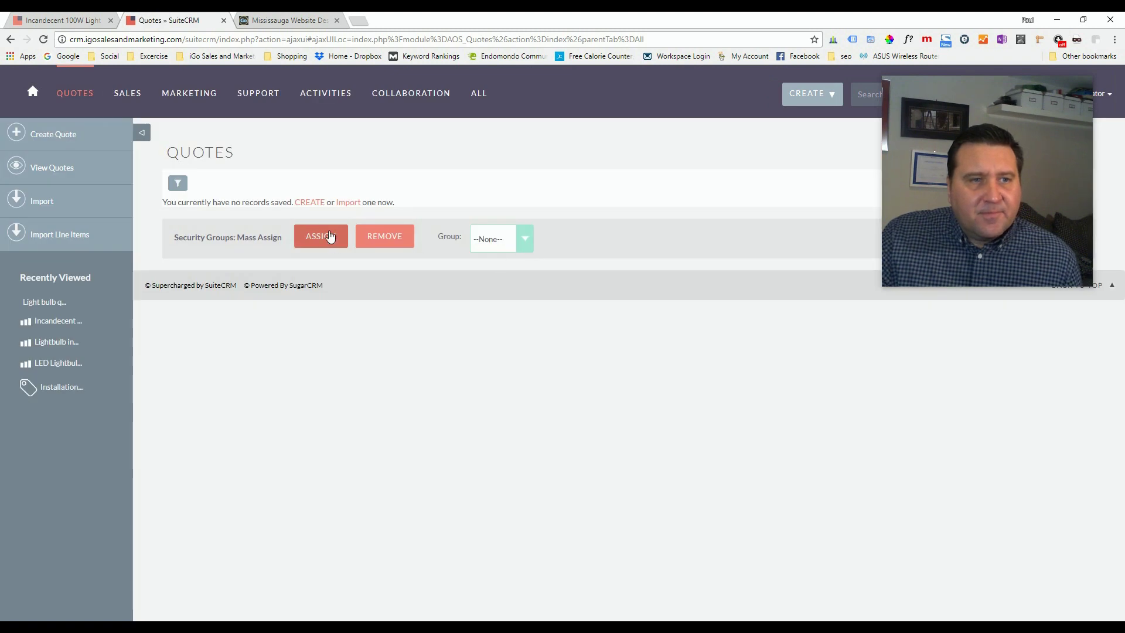
{"action": "left_click", "coordinate": [309, 201]}
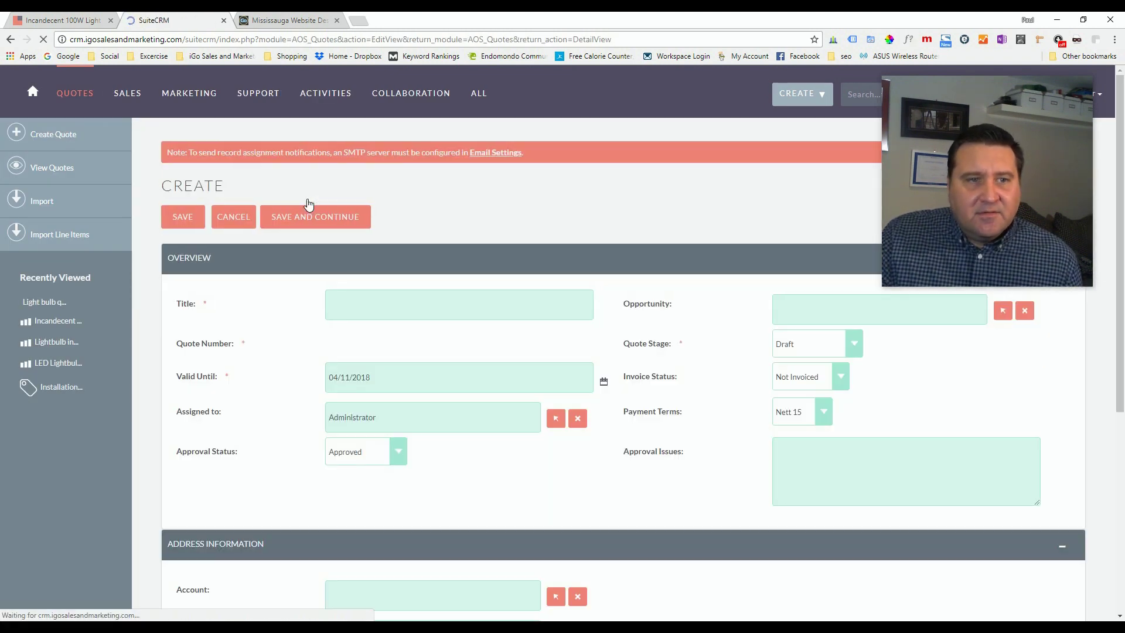
{"action": "left_click", "coordinate": [365, 312]}
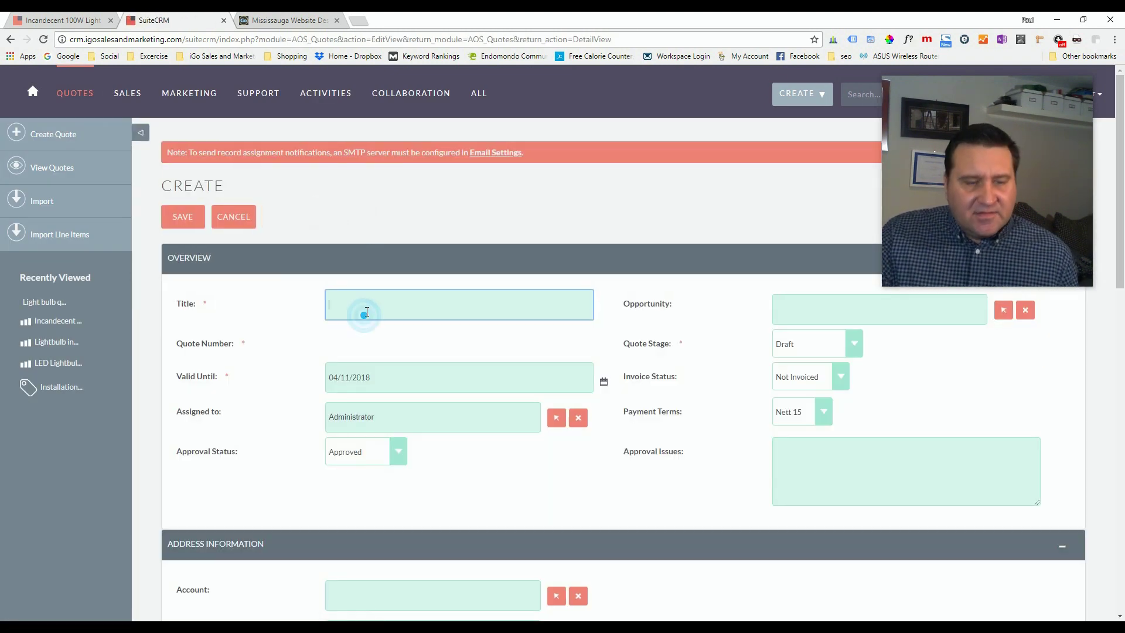
{"action": "type", "text": "Light"}
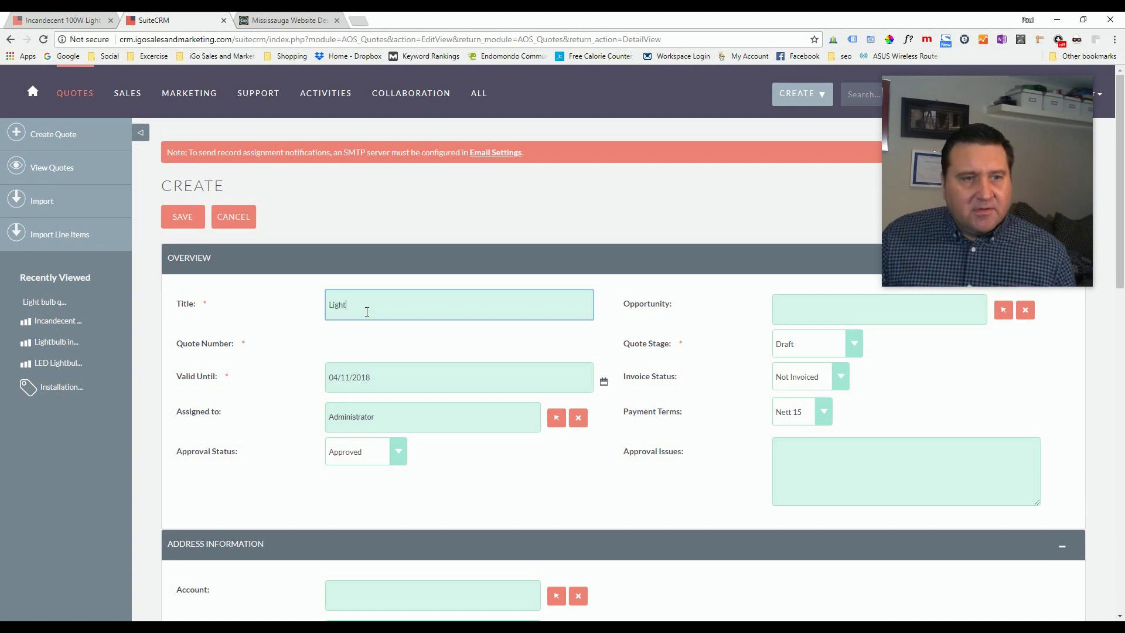
{"action": "type", "text": " Bulb Quotation"}
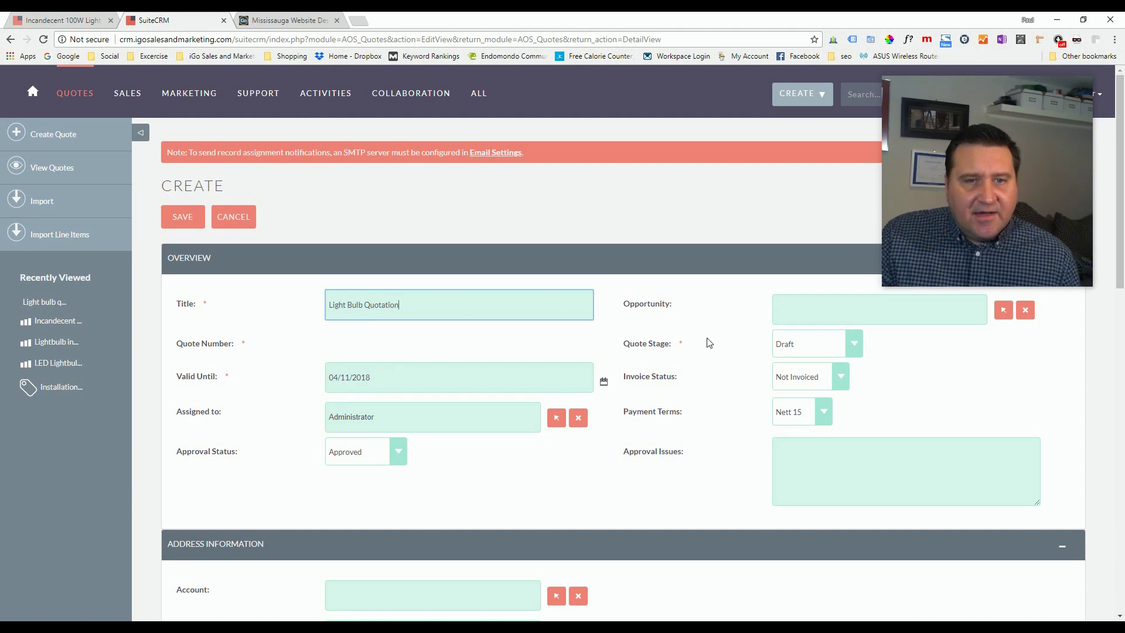
Step: Check the available quote stages for the quotation, keeping Draft selected
{"action": "left_click", "coordinate": [792, 306]}
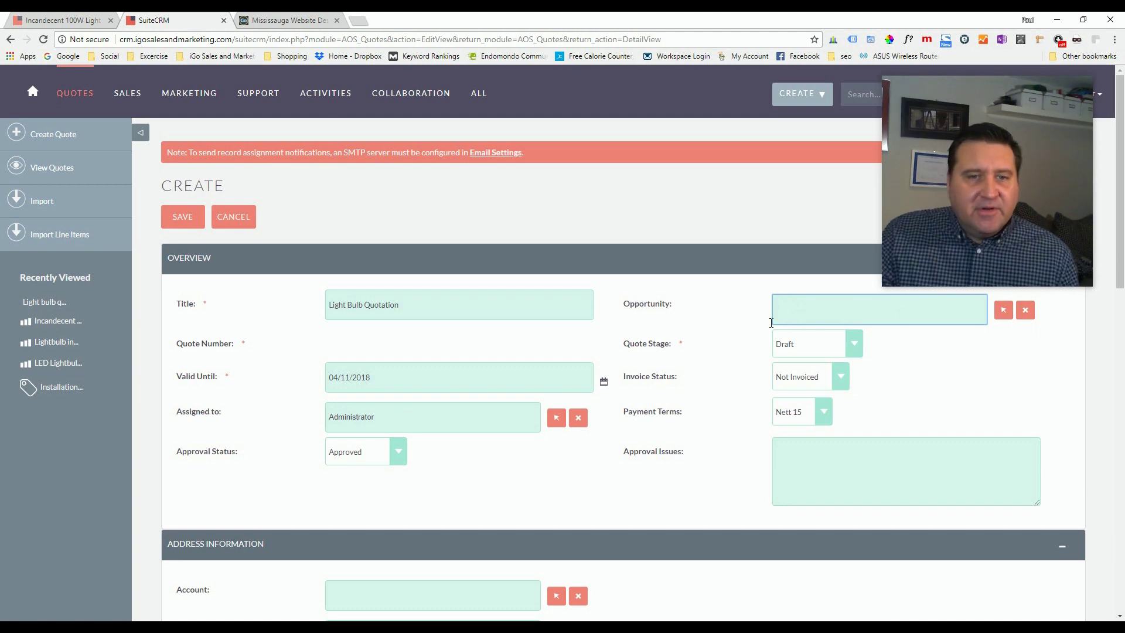
{"action": "left_click", "coordinate": [856, 343]}
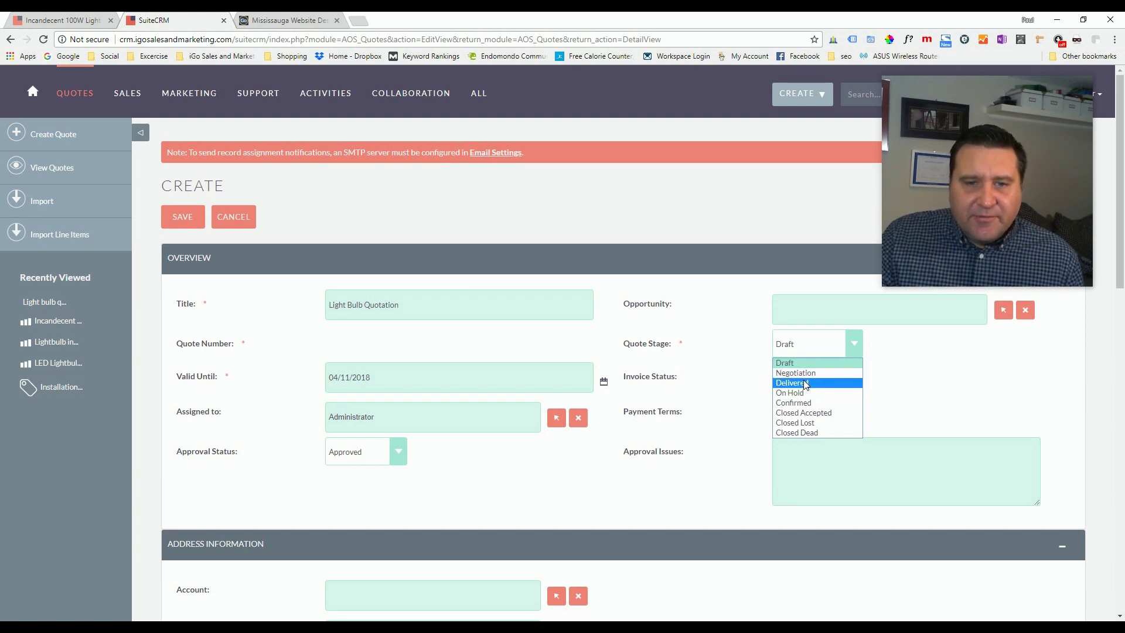
{"action": "left_click", "coordinate": [790, 363]}
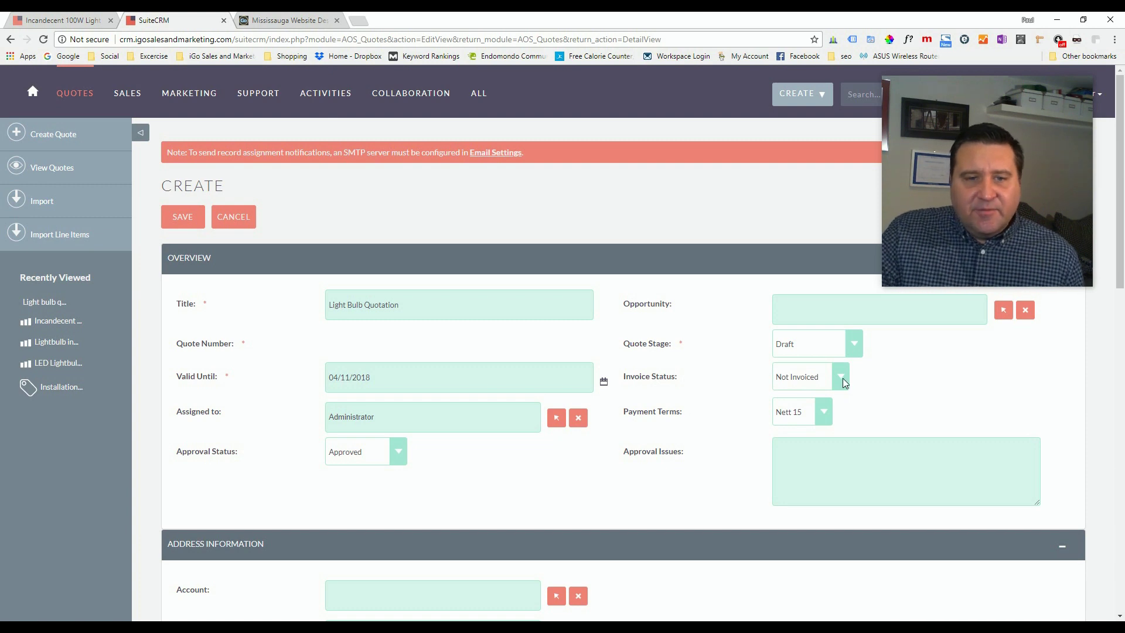
Step: Compare the payment terms options for the quotation and keep Nett 15 selected
{"action": "left_click", "coordinate": [825, 413]}
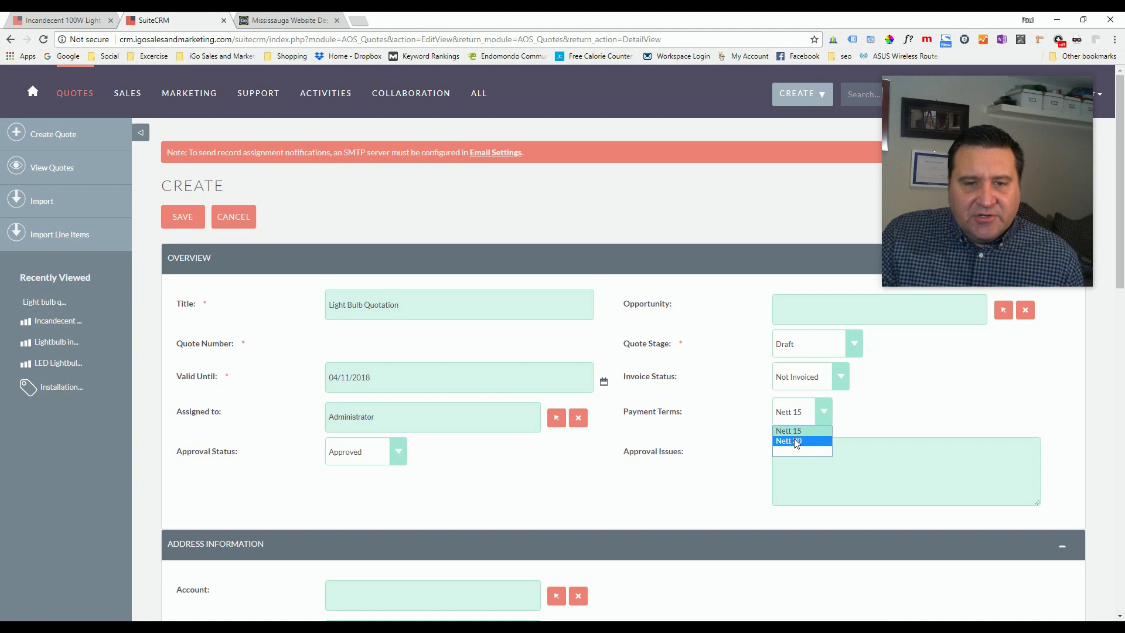
{"action": "left_click", "coordinate": [797, 441]}
{"action": "left_click", "coordinate": [825, 414]}
{"action": "left_click", "coordinate": [806, 434]}
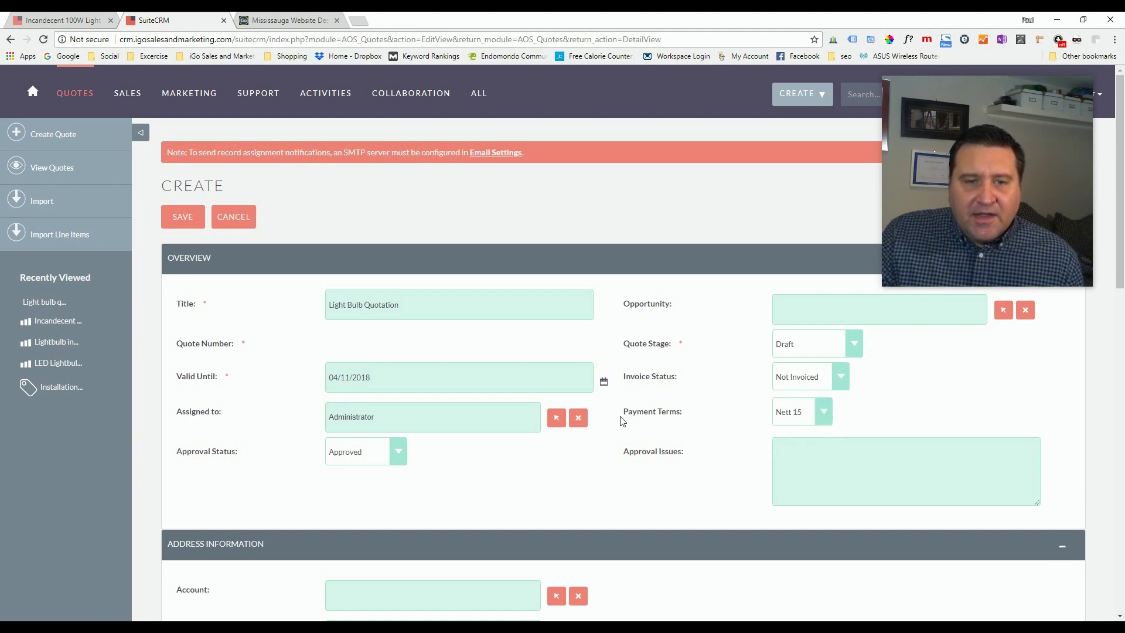
{"action": "left_click_drag", "start_coordinate": [621, 410], "coordinate": [684, 411]}
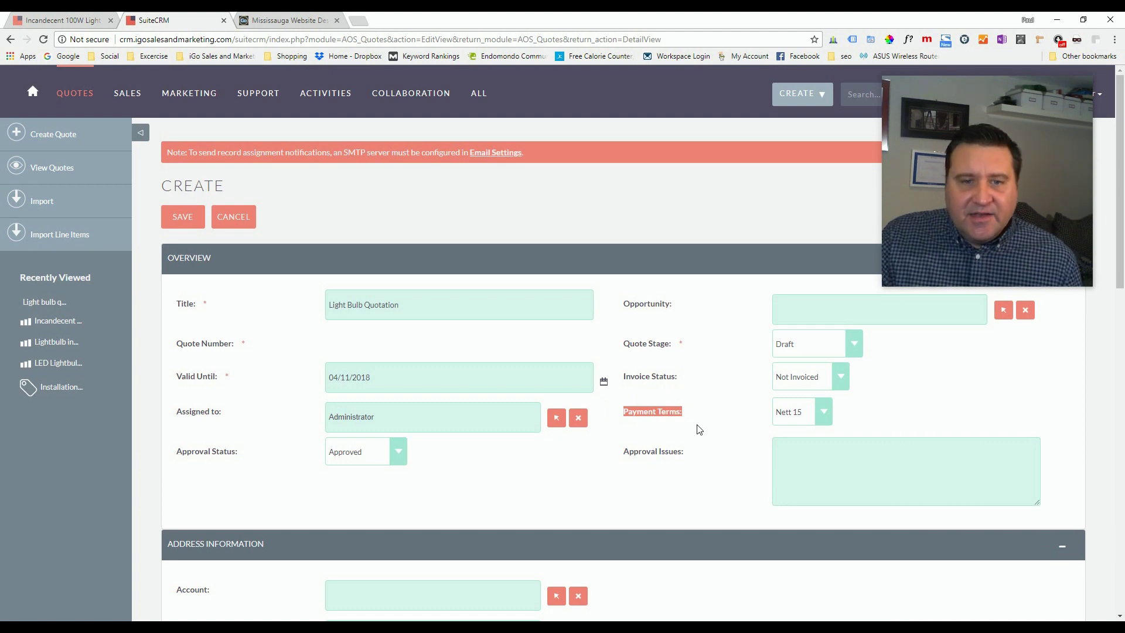
{"action": "left_click", "coordinate": [696, 425]}
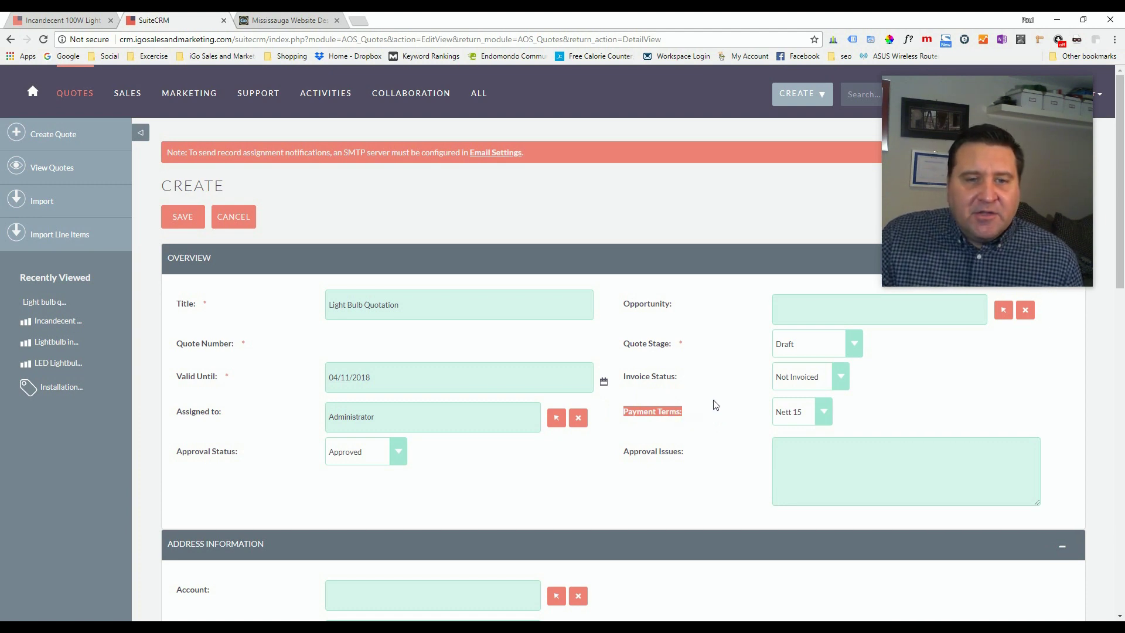
{"action": "left_click", "coordinate": [726, 428]}
{"action": "left_click", "coordinate": [825, 412]}
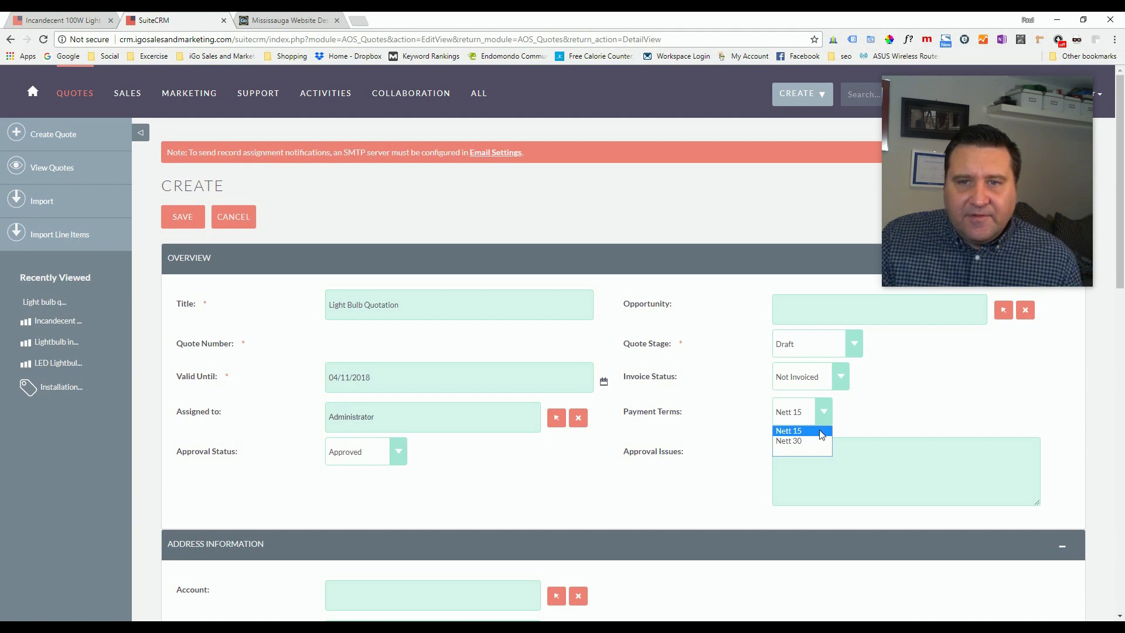
{"action": "left_click", "coordinate": [914, 410]}
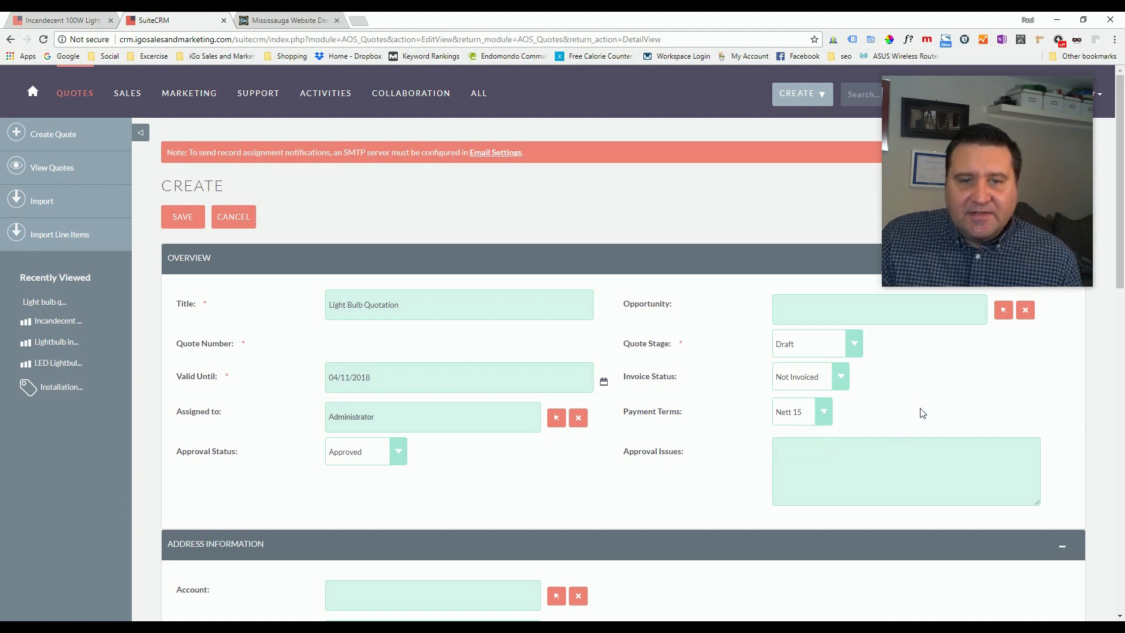
{"action": "left_click", "coordinate": [823, 411]}
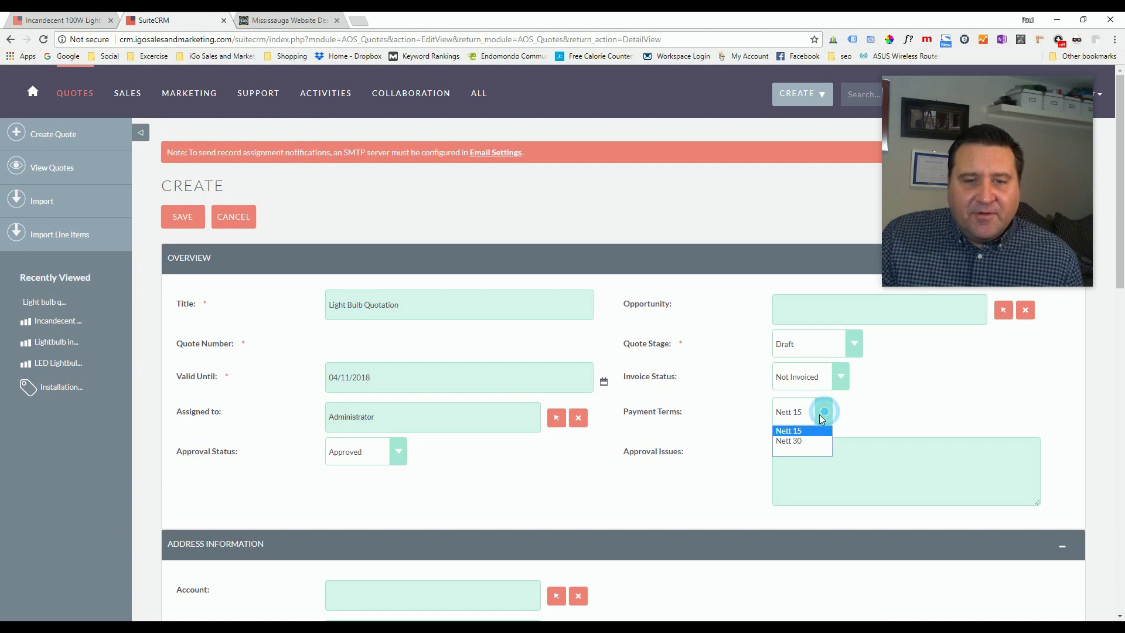
{"action": "left_click", "coordinate": [813, 427]}
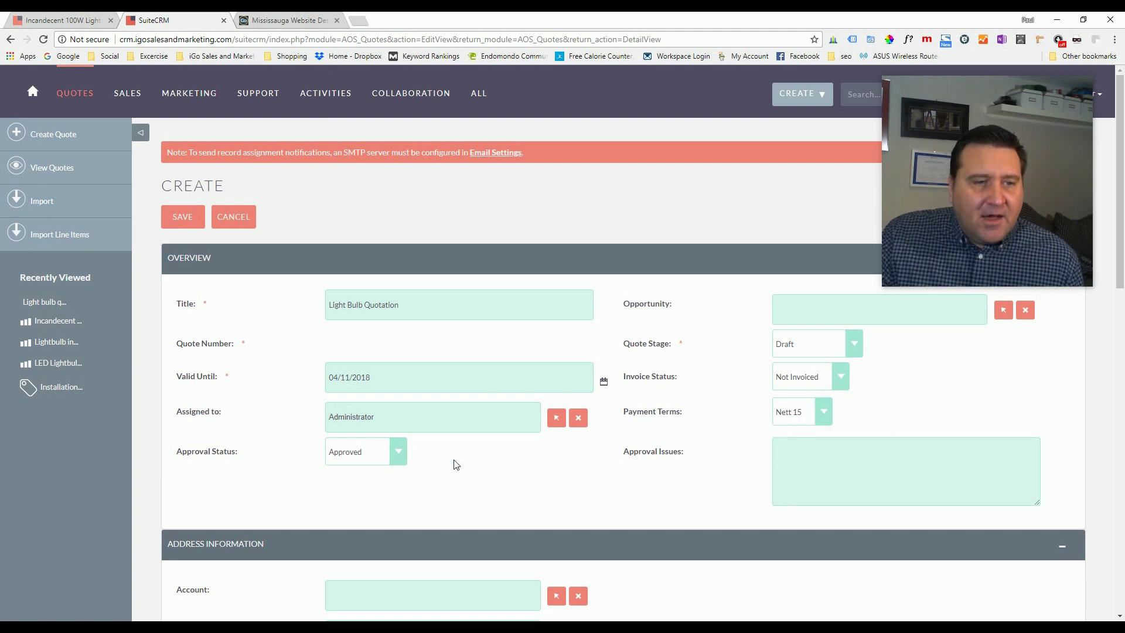
Step: Set the quotation's valid-until date to 04/27/2018
{"action": "scroll", "coordinate": [455, 464], "scroll_direction": "down", "scroll_amount": 2}
{"action": "scroll", "coordinate": [488, 395], "scroll_direction": "up", "scroll_amount": 1}
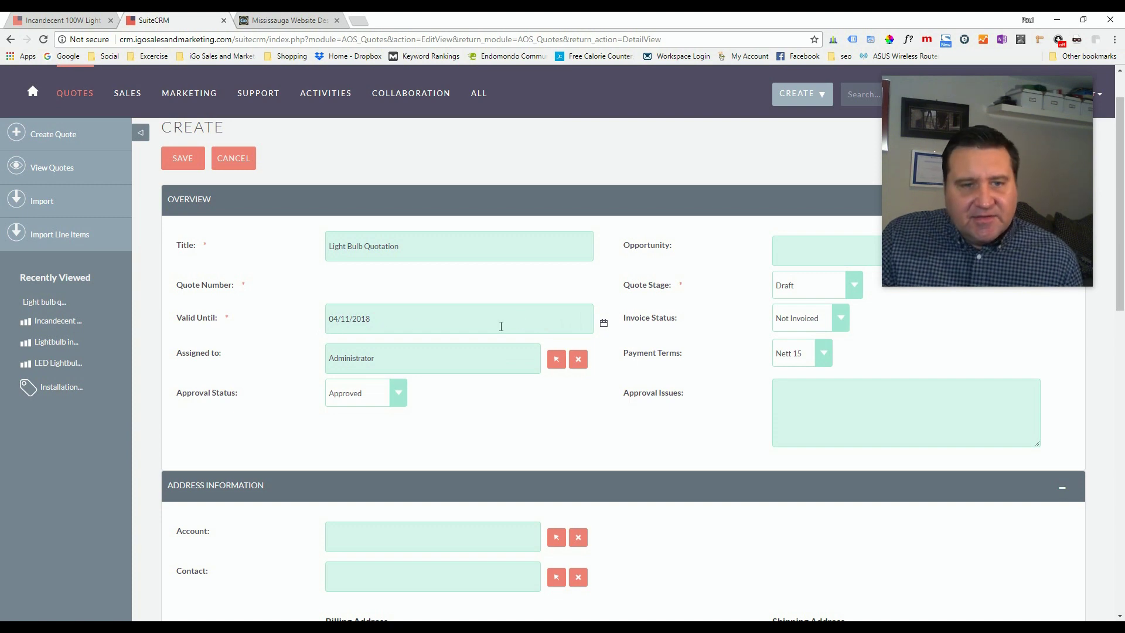
{"action": "left_click", "coordinate": [604, 322]}
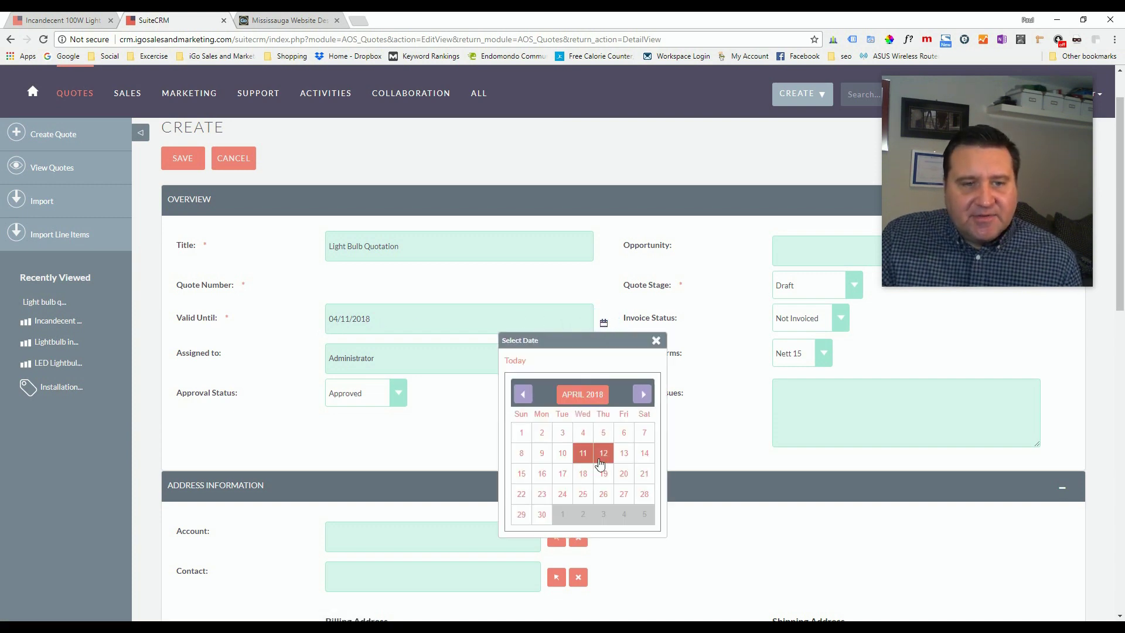
{"action": "left_click", "coordinate": [623, 493]}
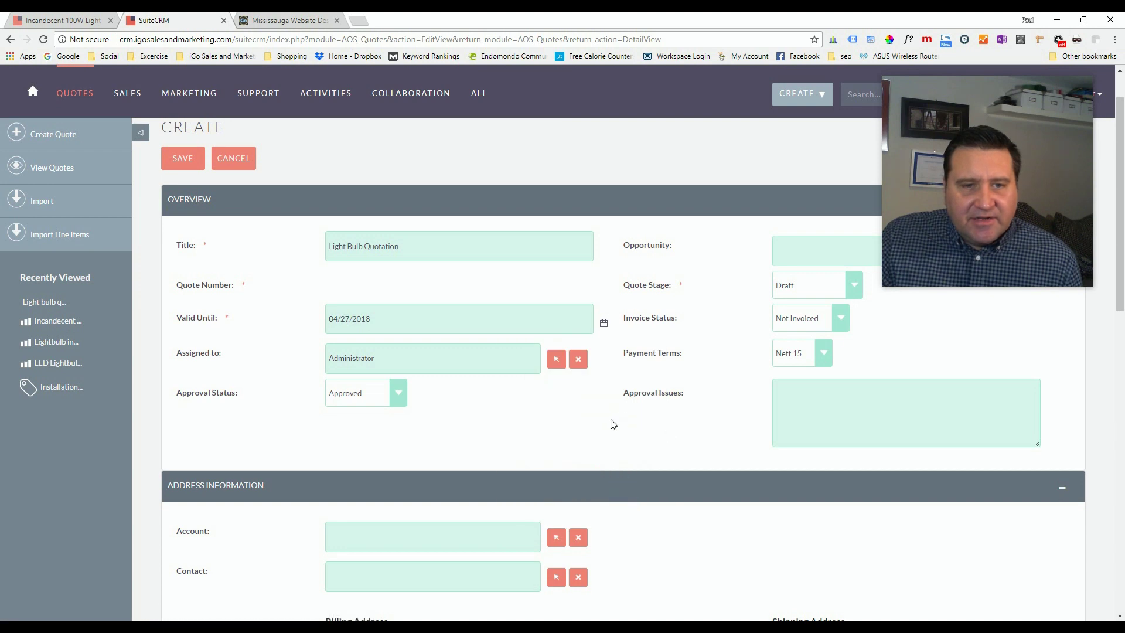
Step: Assign the account Income Free Investing LP to the quotation from the account list
{"action": "scroll", "coordinate": [574, 387], "scroll_direction": "down", "scroll_amount": 2}
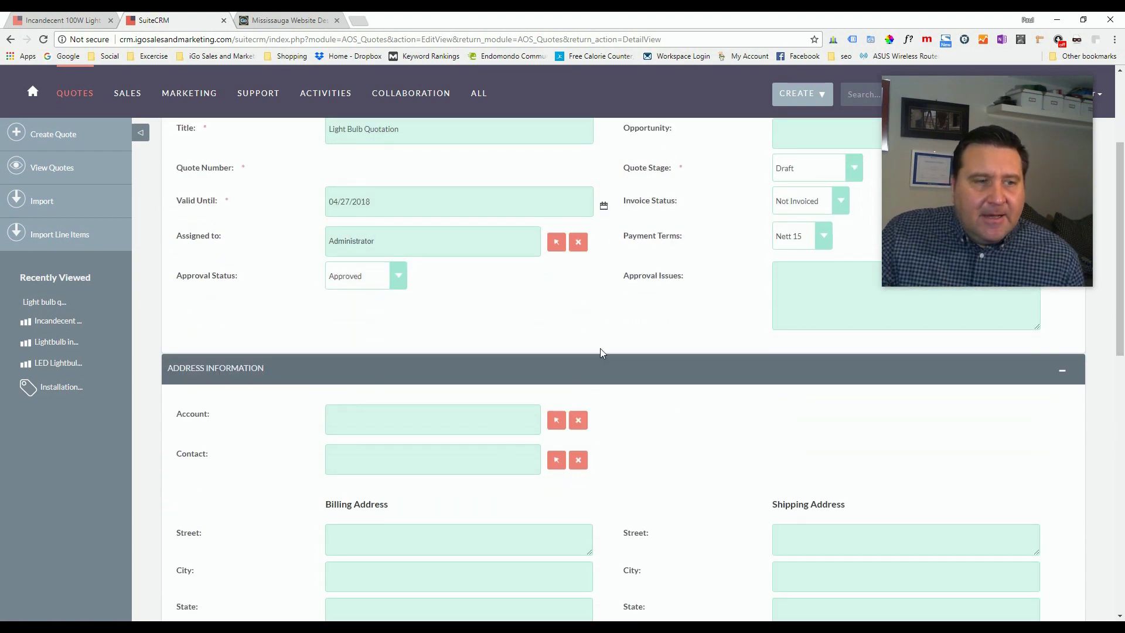
{"action": "scroll", "coordinate": [600, 348], "scroll_direction": "down", "scroll_amount": 2}
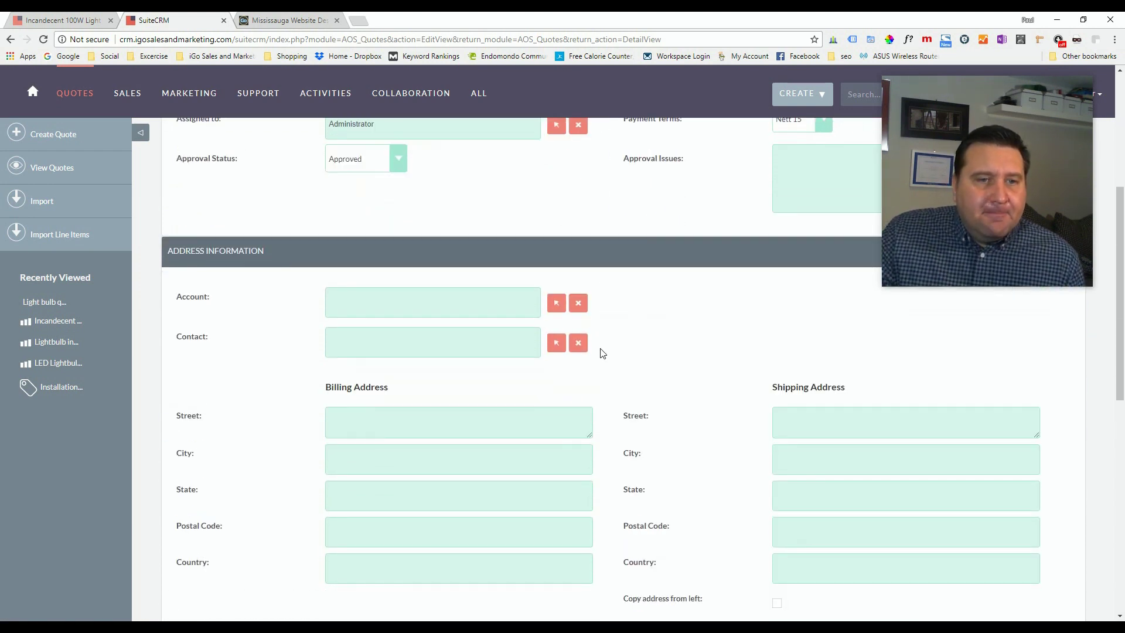
{"action": "left_click", "coordinate": [558, 307]}
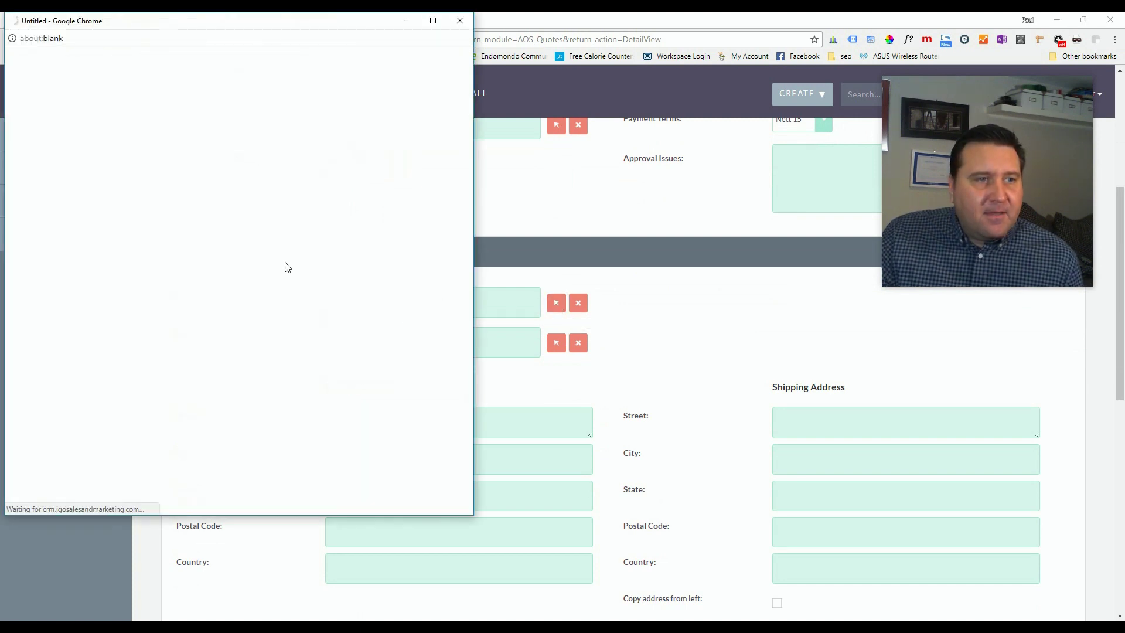
{"action": "scroll", "coordinate": [256, 286], "scroll_direction": "down", "scroll_amount": 6}
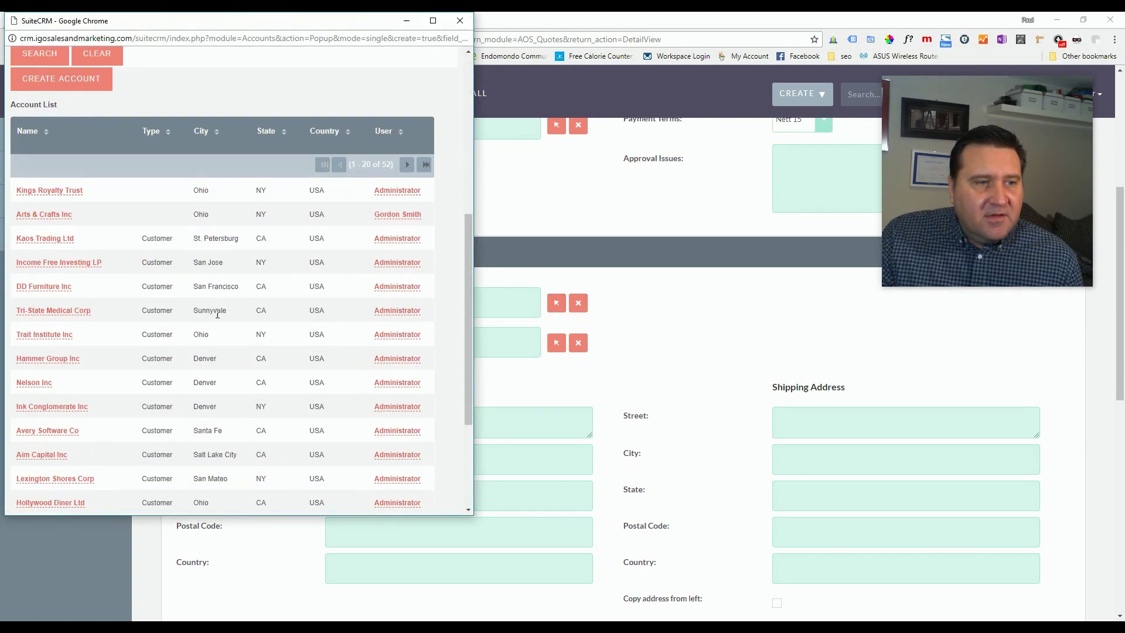
{"action": "left_click", "coordinate": [43, 265]}
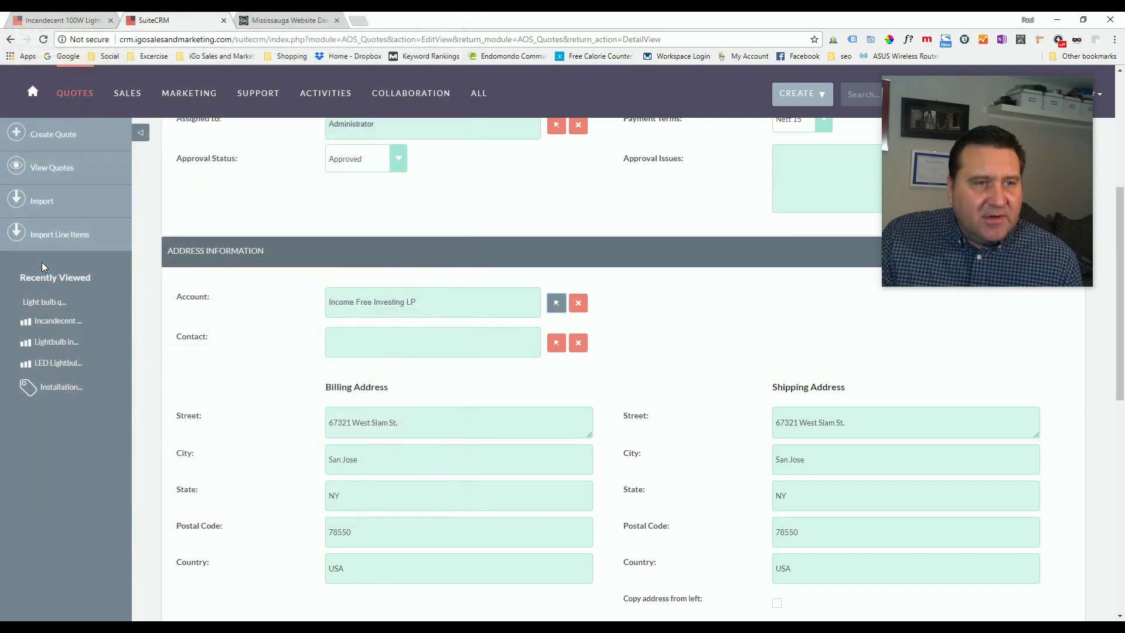
Step: Assign the account's Senior Product Manager whose lead source is Other as the quotation's contact
{"action": "left_click", "coordinate": [557, 344]}
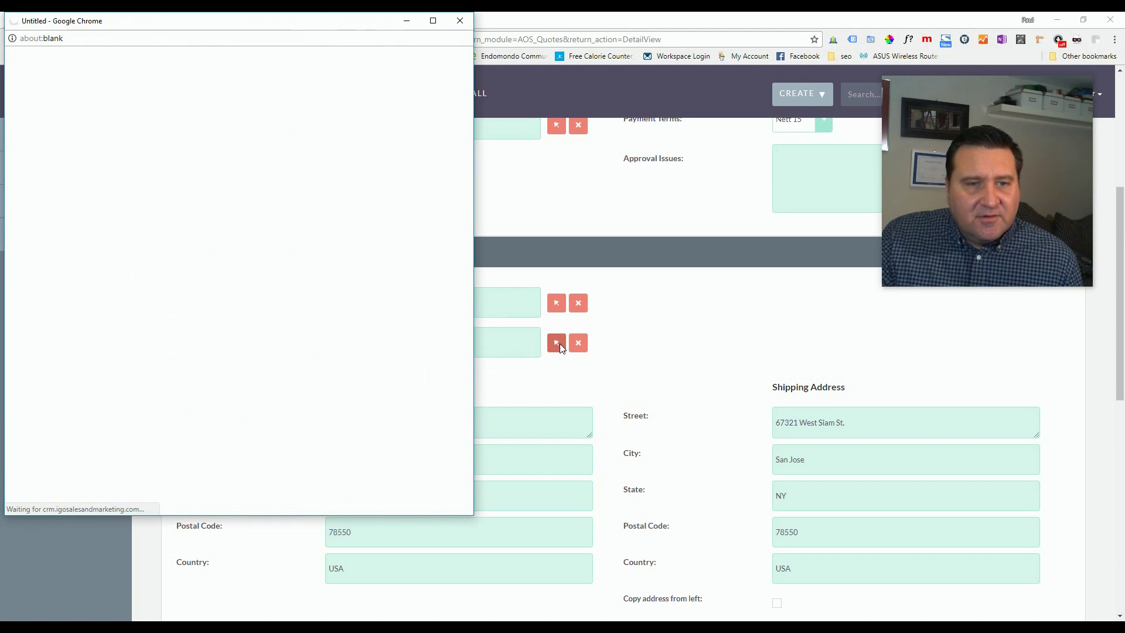
{"action": "scroll", "coordinate": [249, 322], "scroll_direction": "down", "scroll_amount": 2}
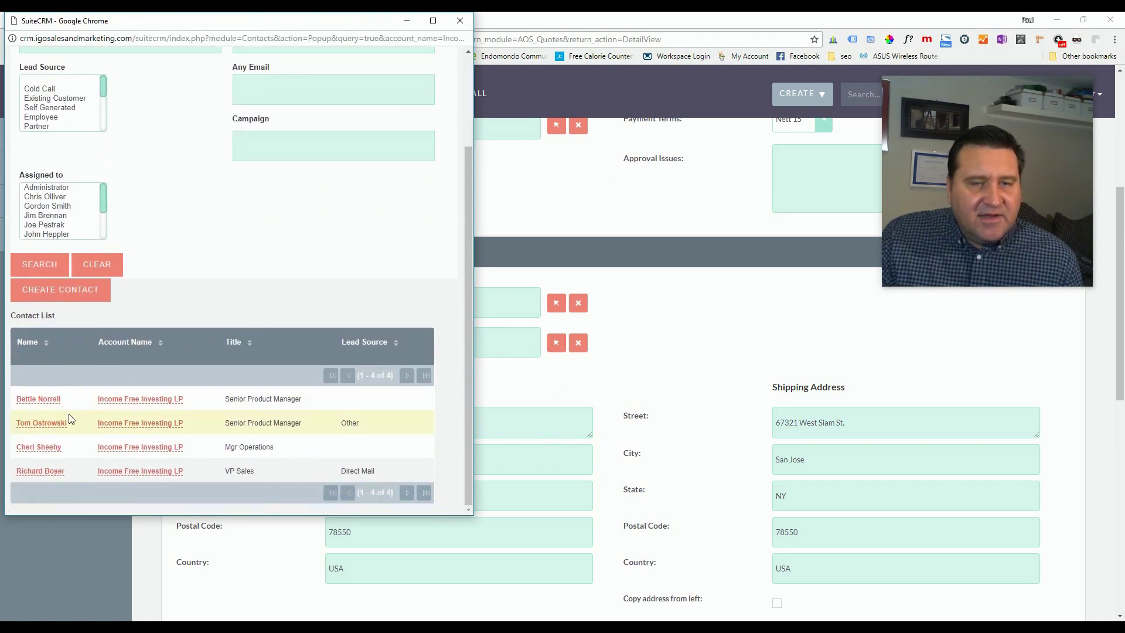
{"action": "left_click", "coordinate": [30, 422]}
Step: Review the quote's billing and shipping addresses, currency choice, overview details and line item totals fields
{"action": "scroll", "coordinate": [683, 351], "scroll_direction": "down", "scroll_amount": 1}
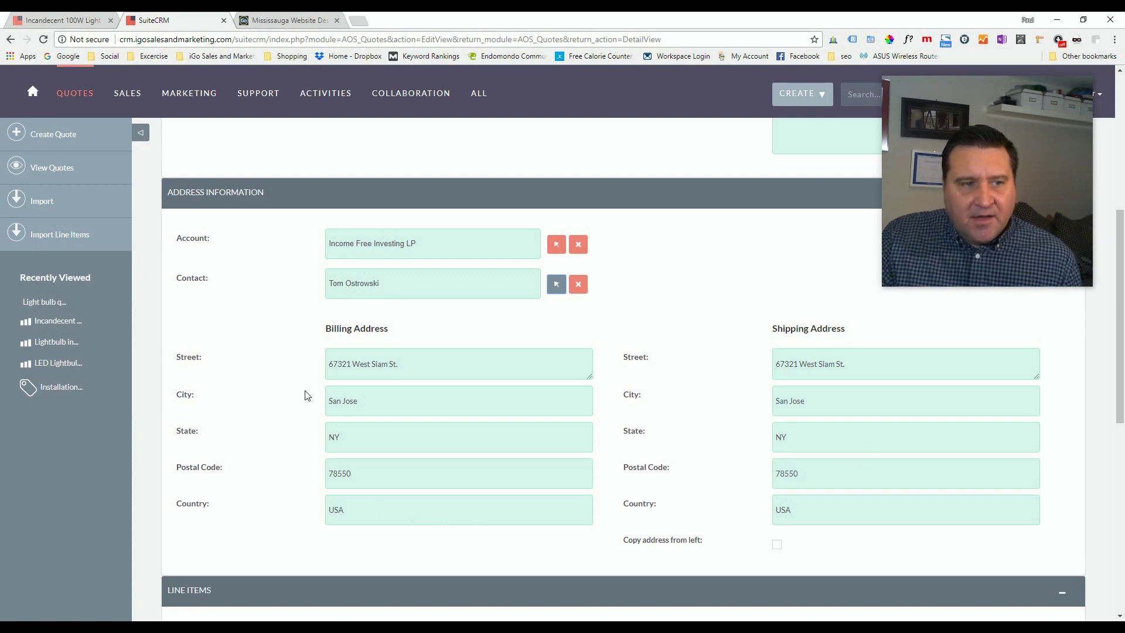
{"action": "scroll", "coordinate": [498, 455], "scroll_direction": "down", "scroll_amount": 3}
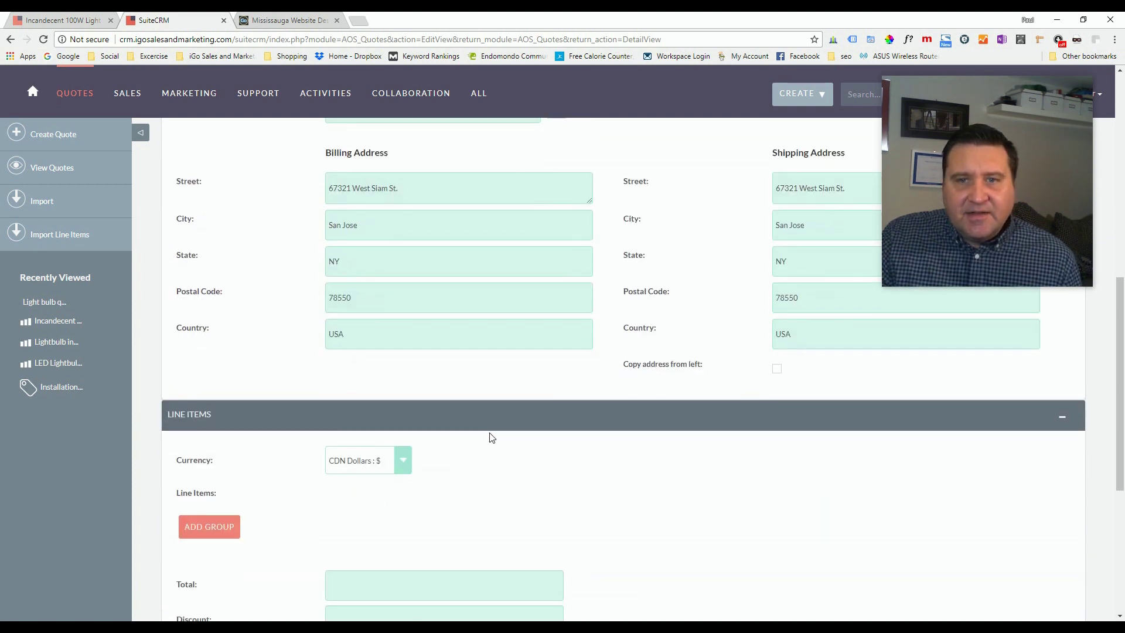
{"action": "scroll", "coordinate": [480, 419], "scroll_direction": "down", "scroll_amount": 2}
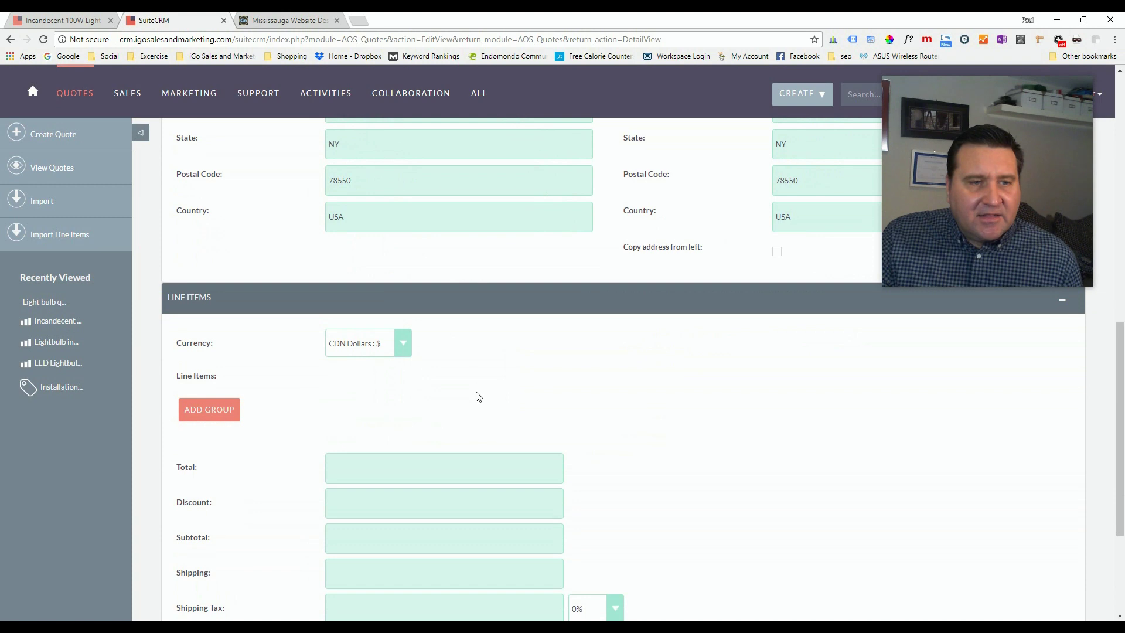
{"action": "left_click", "coordinate": [409, 346]}
{"action": "left_click", "coordinate": [409, 346]}
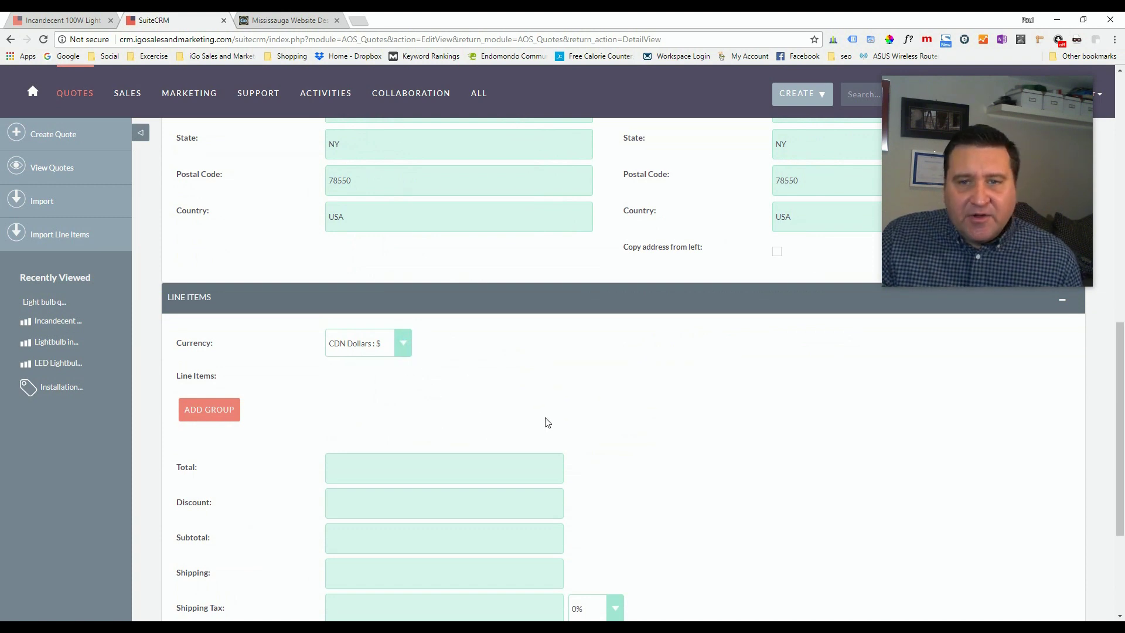
{"action": "scroll", "coordinate": [538, 392], "scroll_direction": "down", "scroll_amount": 1}
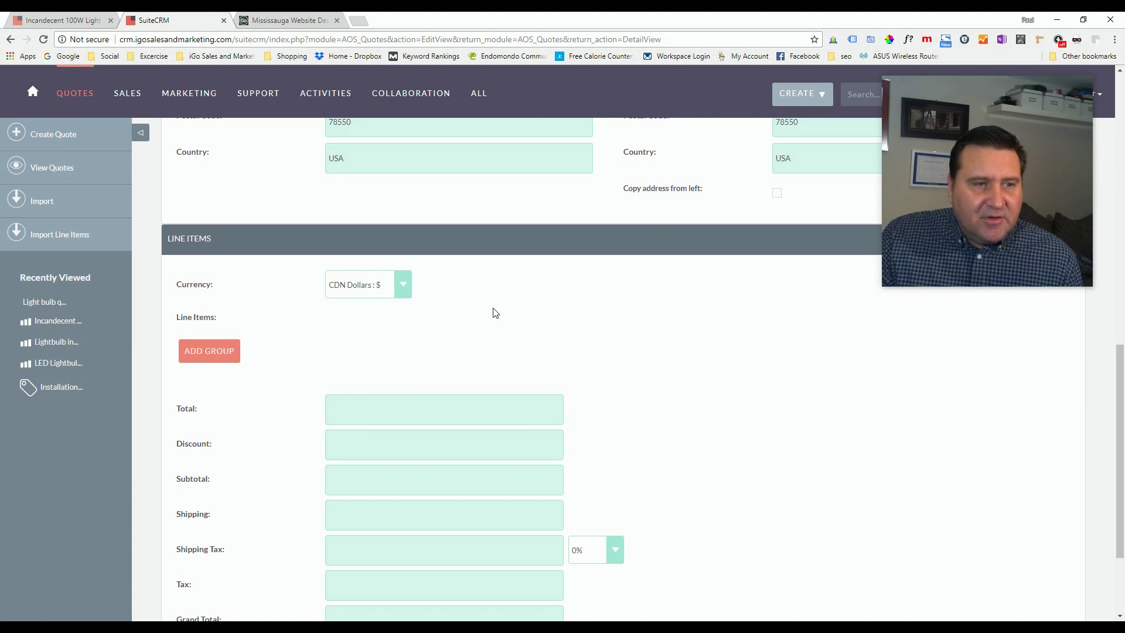
{"action": "scroll", "coordinate": [394, 350], "scroll_direction": "up", "scroll_amount": 1}
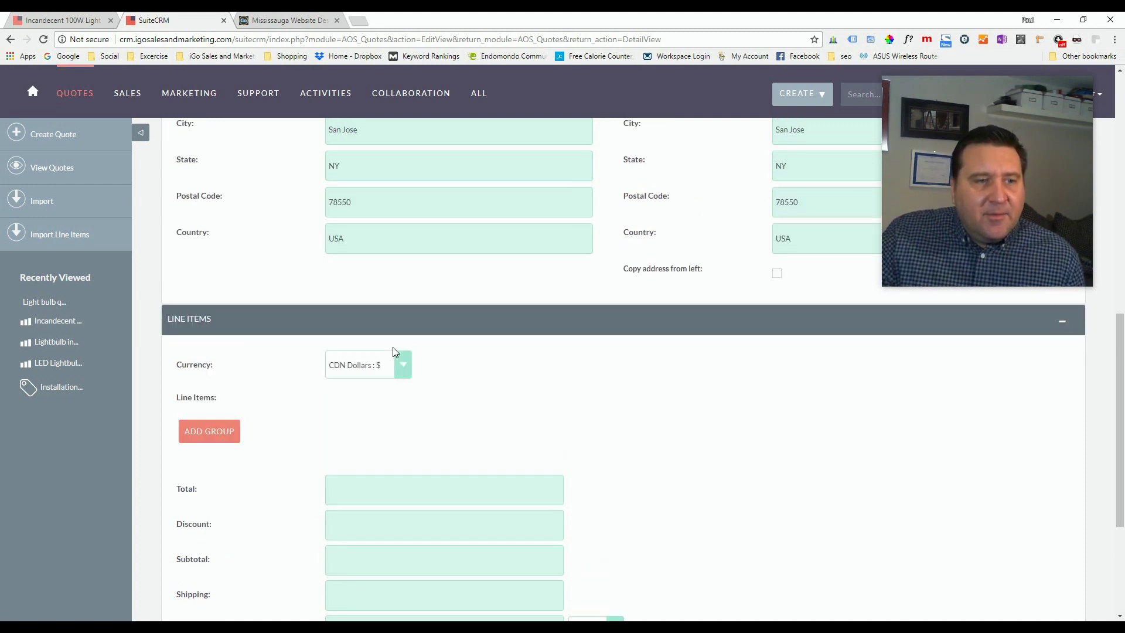
{"action": "scroll", "coordinate": [393, 351], "scroll_direction": "up", "scroll_amount": 10}
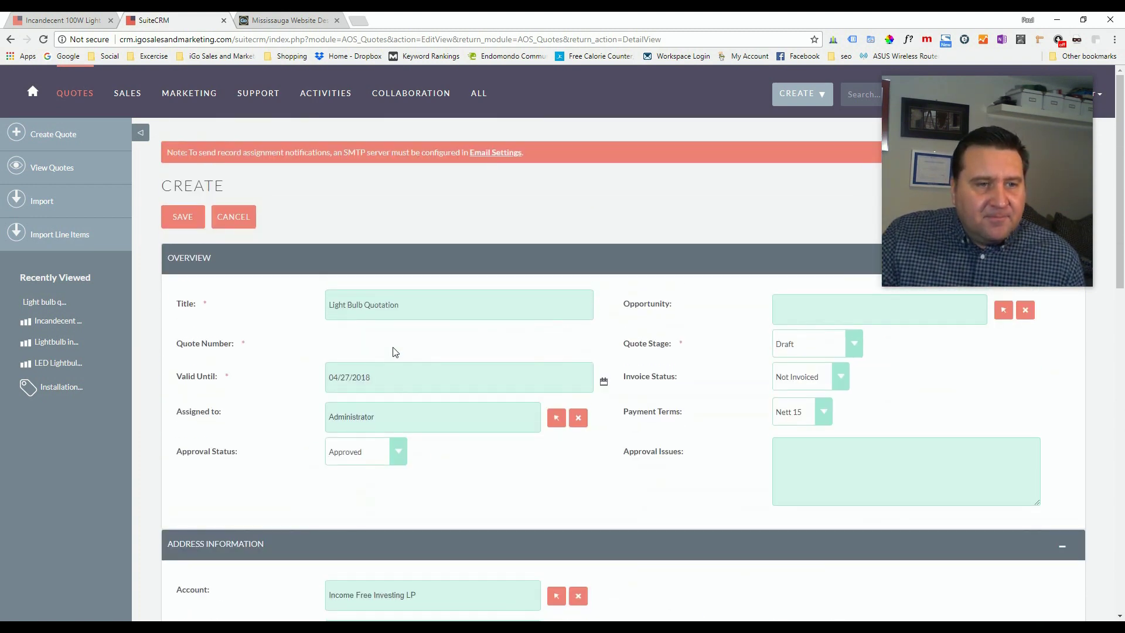
{"action": "scroll", "coordinate": [395, 352], "scroll_direction": "down", "scroll_amount": 2}
{"action": "scroll", "coordinate": [394, 351], "scroll_direction": "down", "scroll_amount": 8}
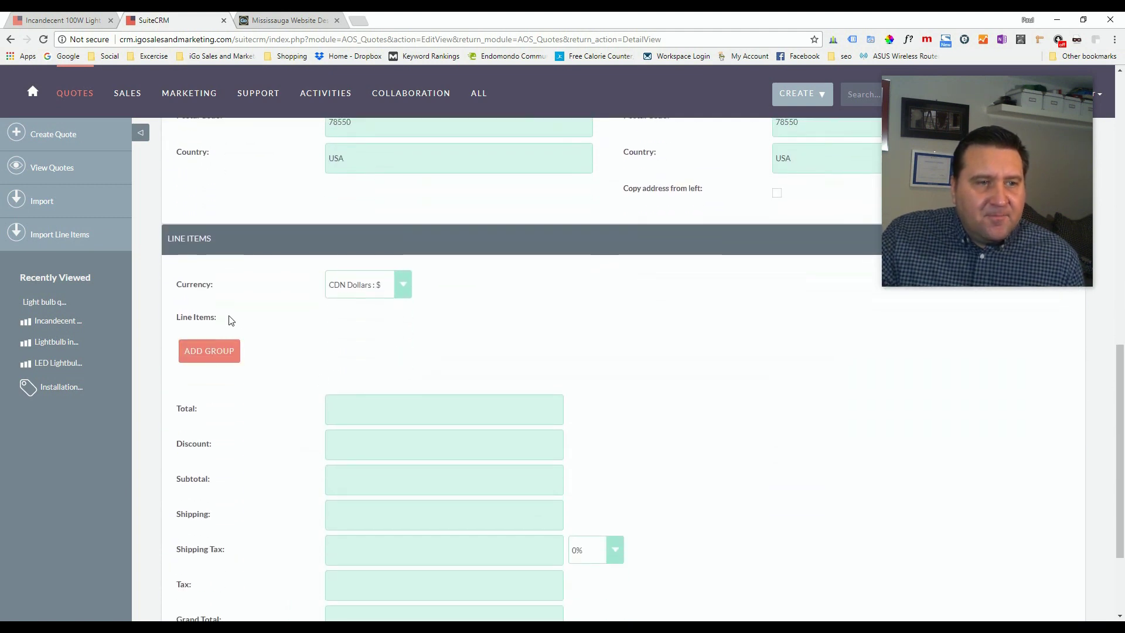
Step: Add a line item group named "Products" to the quotation
{"action": "left_click", "coordinate": [209, 351]}
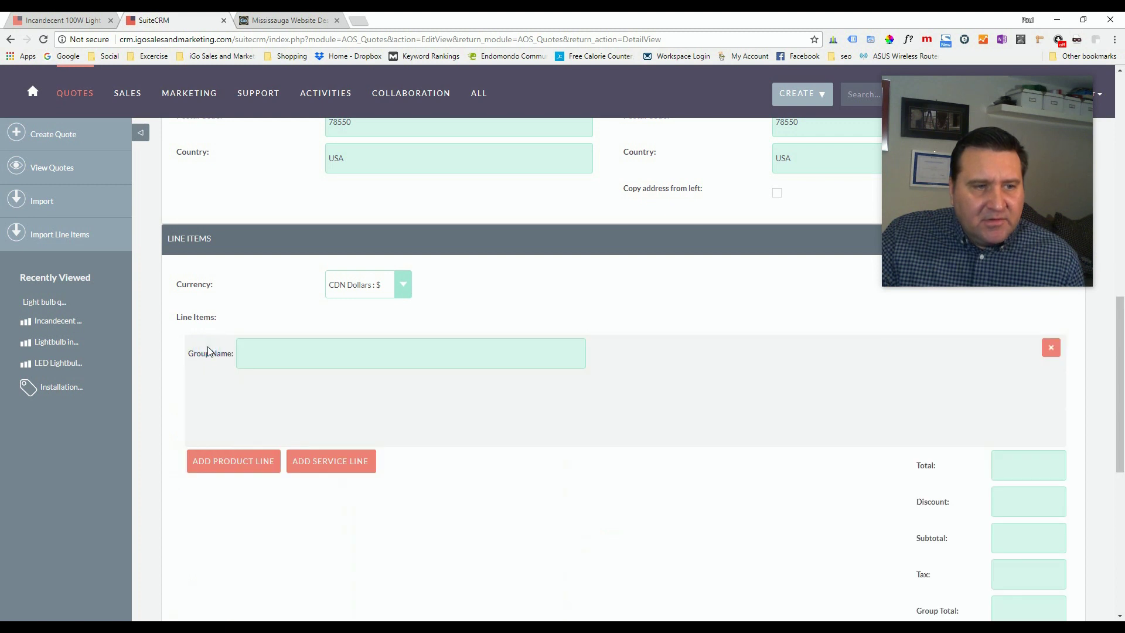
{"action": "left_click", "coordinate": [272, 357]}
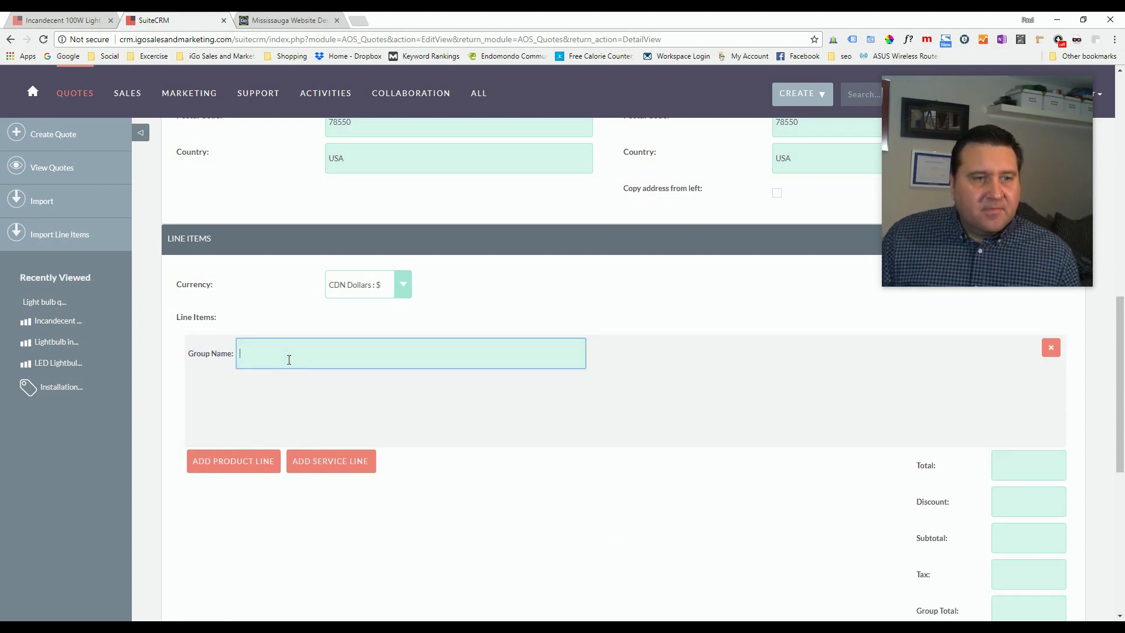
{"action": "type", "text": "Products"}
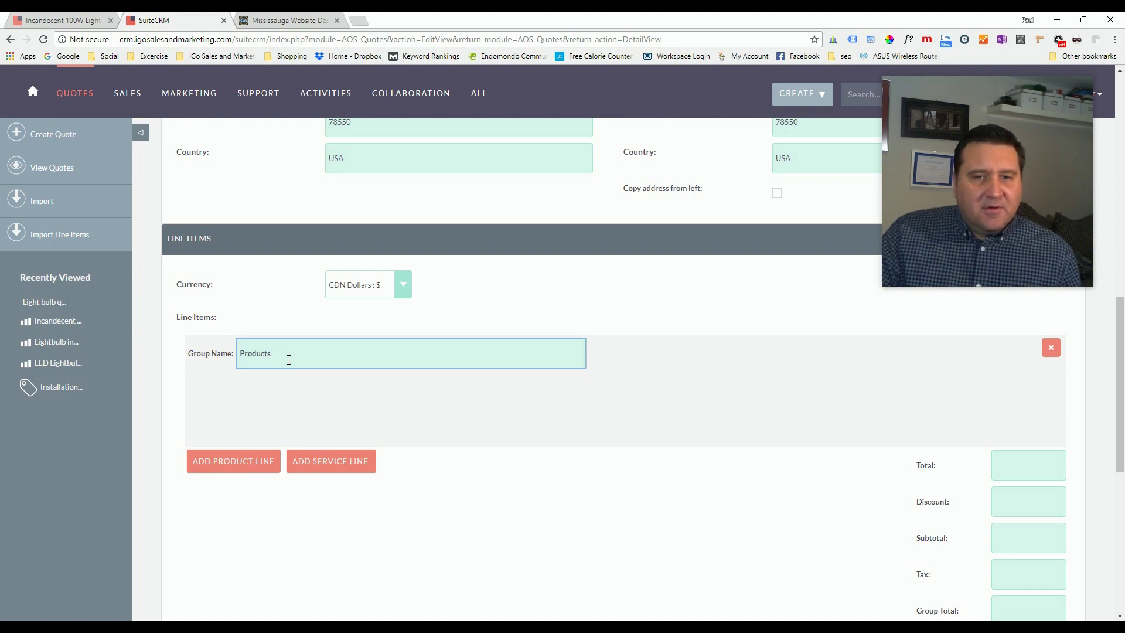
{"action": "left_click", "coordinate": [502, 394]}
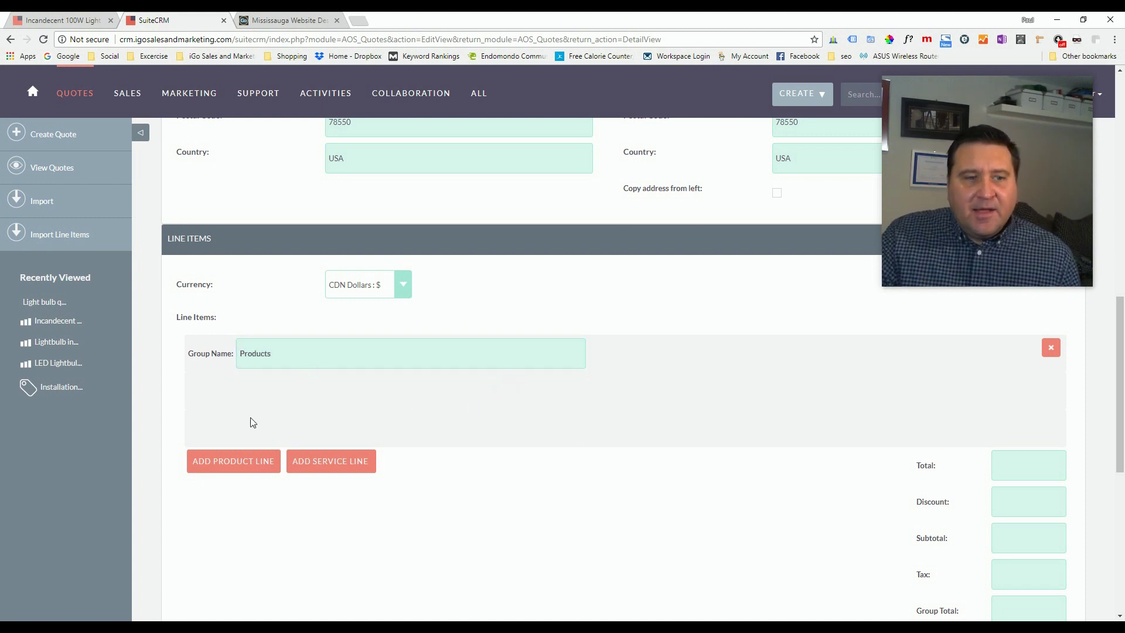
Step: Add a product line to the Products group with quantity 50 of the LED Lightbulb 10 W
{"action": "left_click", "coordinate": [244, 462]}
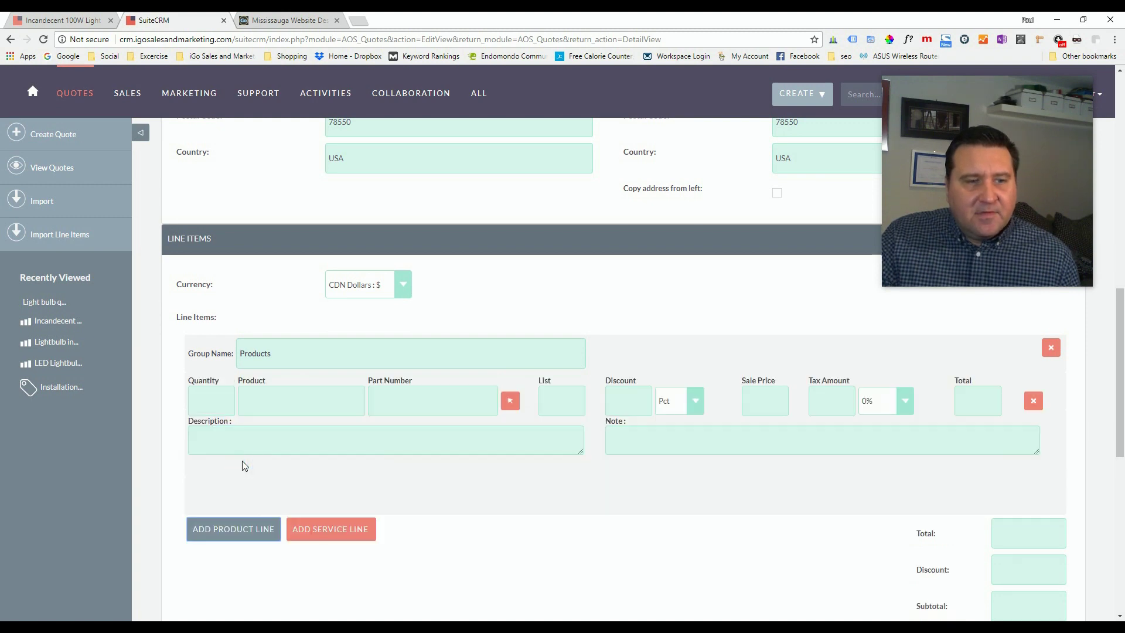
{"action": "left_click", "coordinate": [204, 398]}
{"action": "type", "text": "50"}
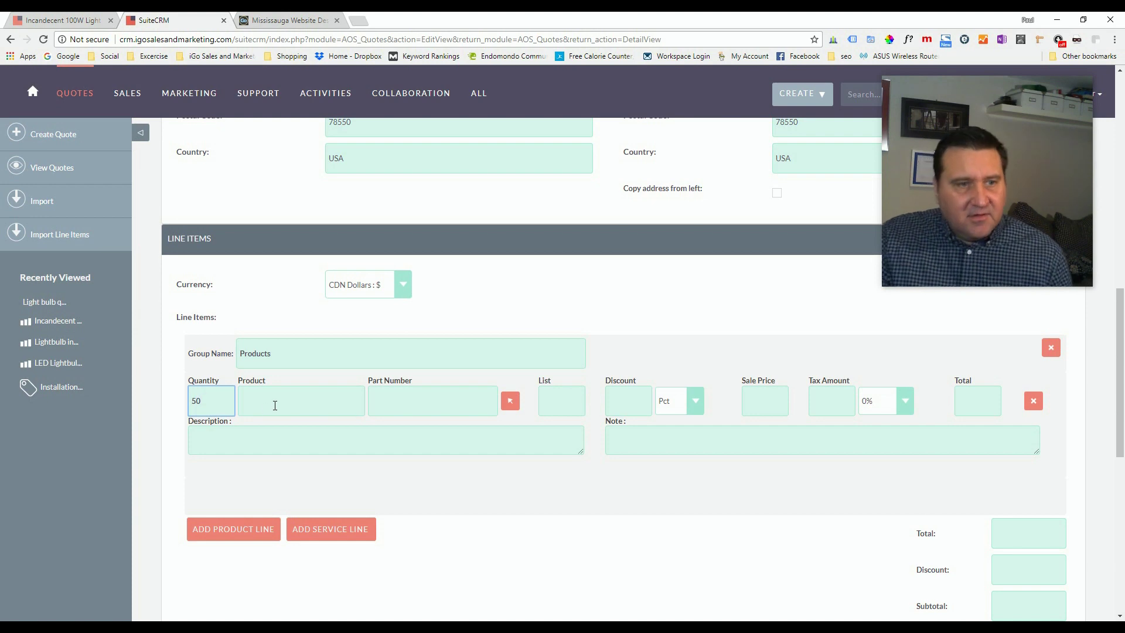
{"action": "left_click", "coordinate": [275, 404]}
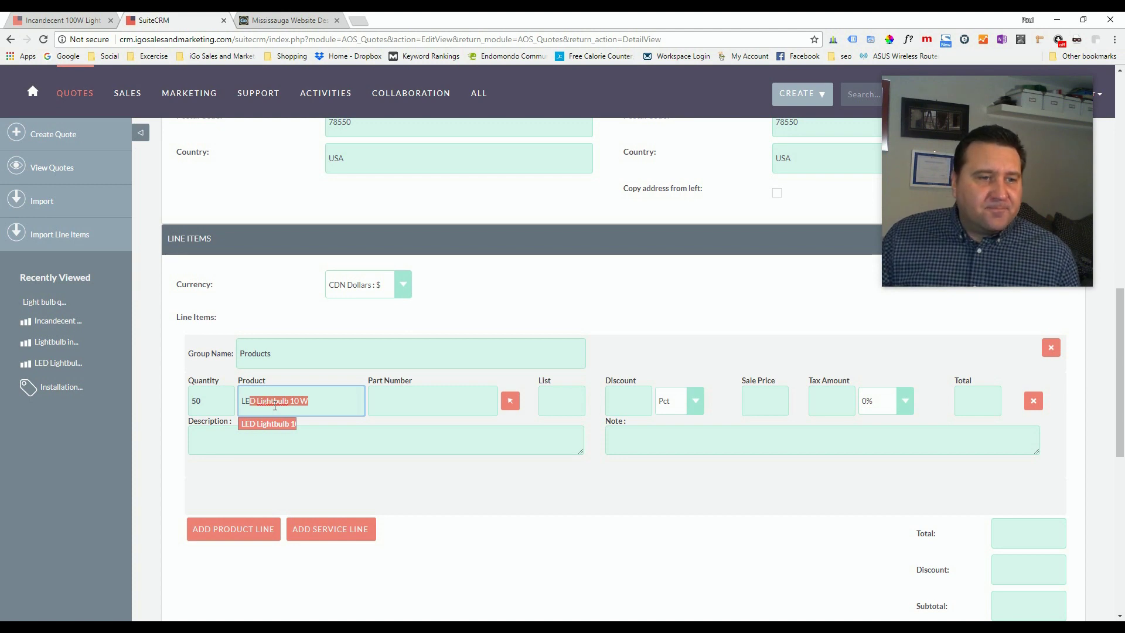
{"action": "key", "text": "BackSpace"}
{"action": "key", "text": "BackSpace"}
{"action": "key", "text": "Return"}
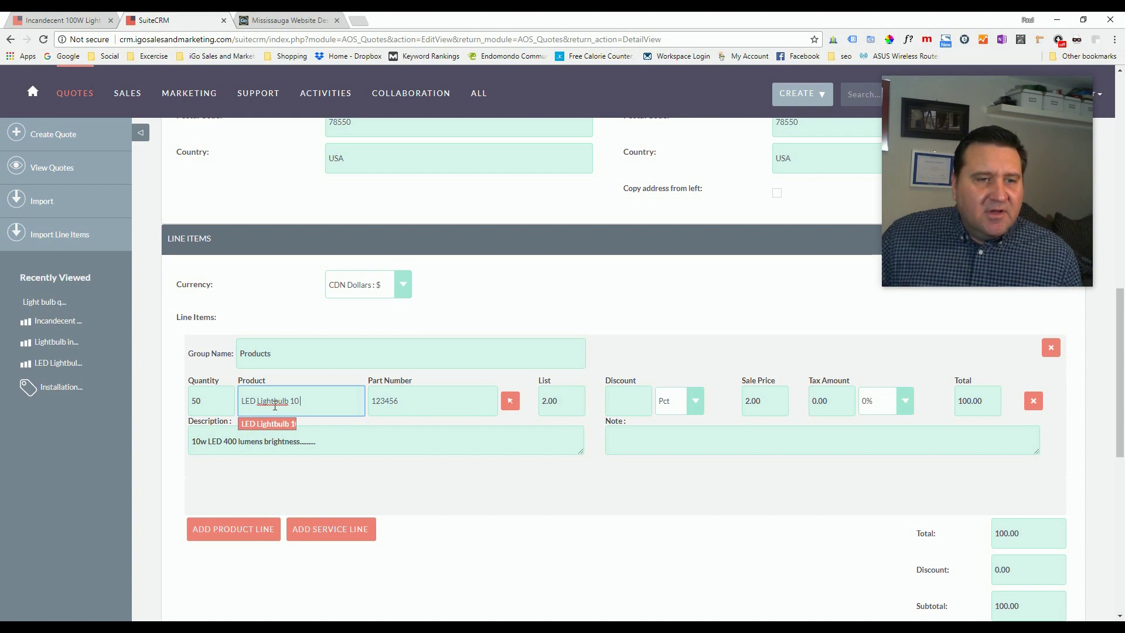
Step: Choose LED Lightbulb 10 W from the product list for the first product line
{"action": "left_click", "coordinate": [511, 404]}
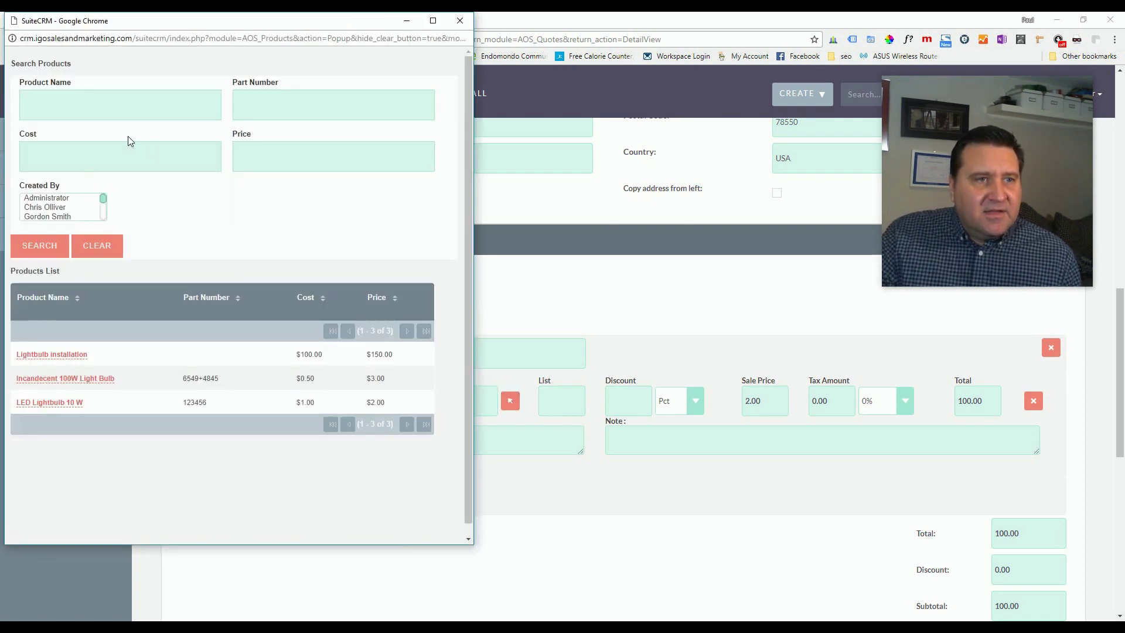
{"action": "scroll", "coordinate": [210, 257], "scroll_direction": "down", "scroll_amount": 1}
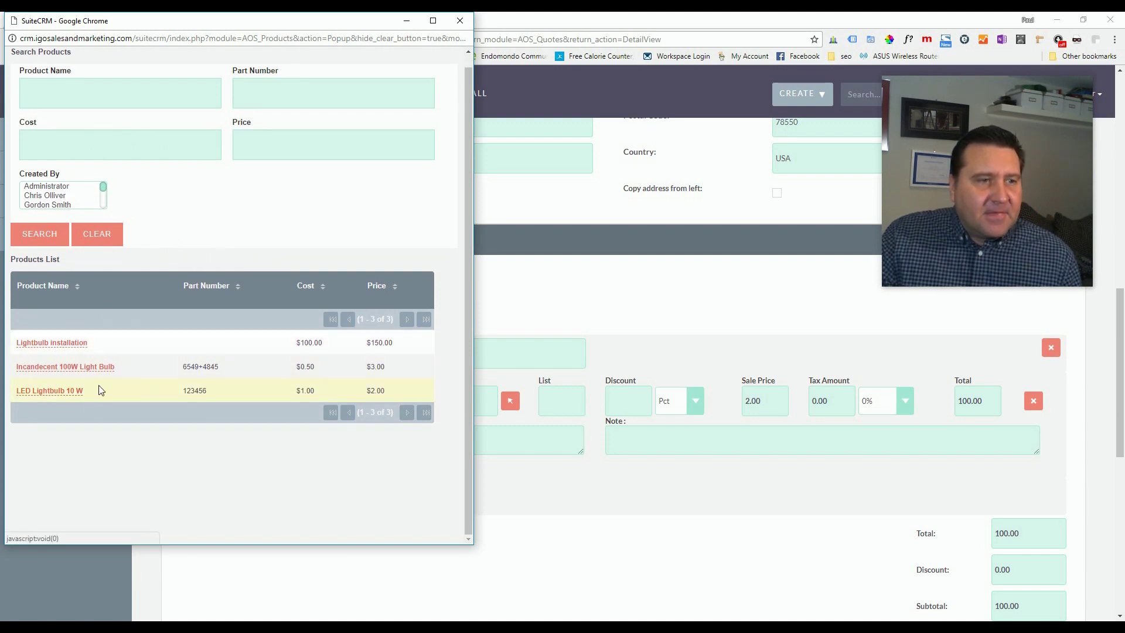
{"action": "left_click", "coordinate": [59, 392]}
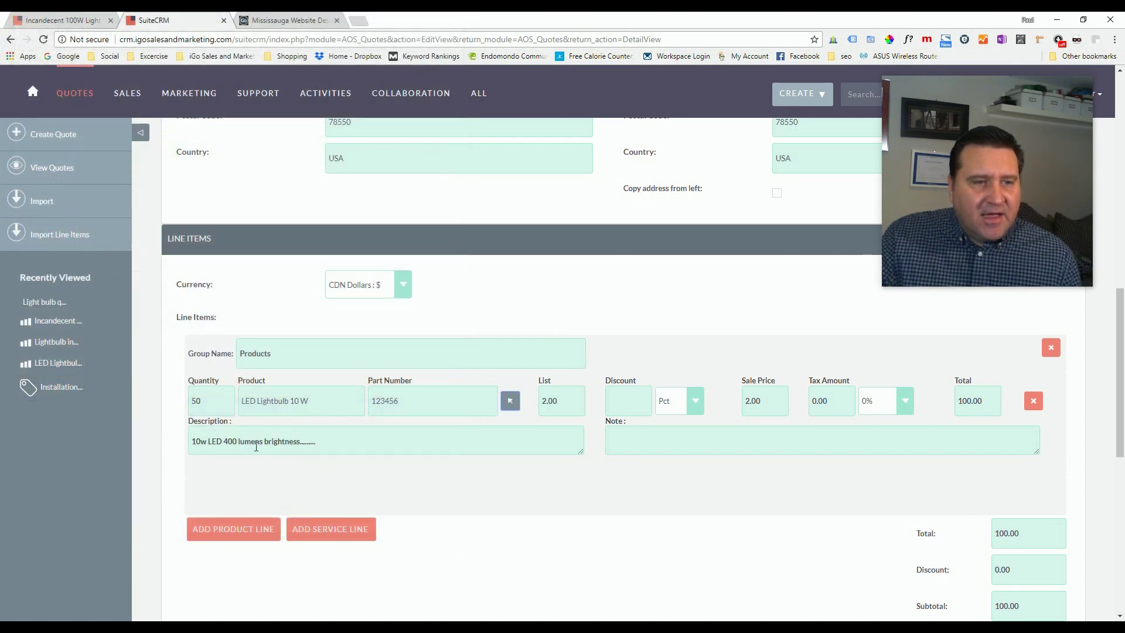
Step: Replace the trailing dots in the LED line's description so it reads "10w LED 400 lumens brightness custom blue tint."
{"action": "left_click_drag", "start_coordinate": [195, 438], "coordinate": [340, 441]}
{"action": "left_click", "coordinate": [340, 441]}
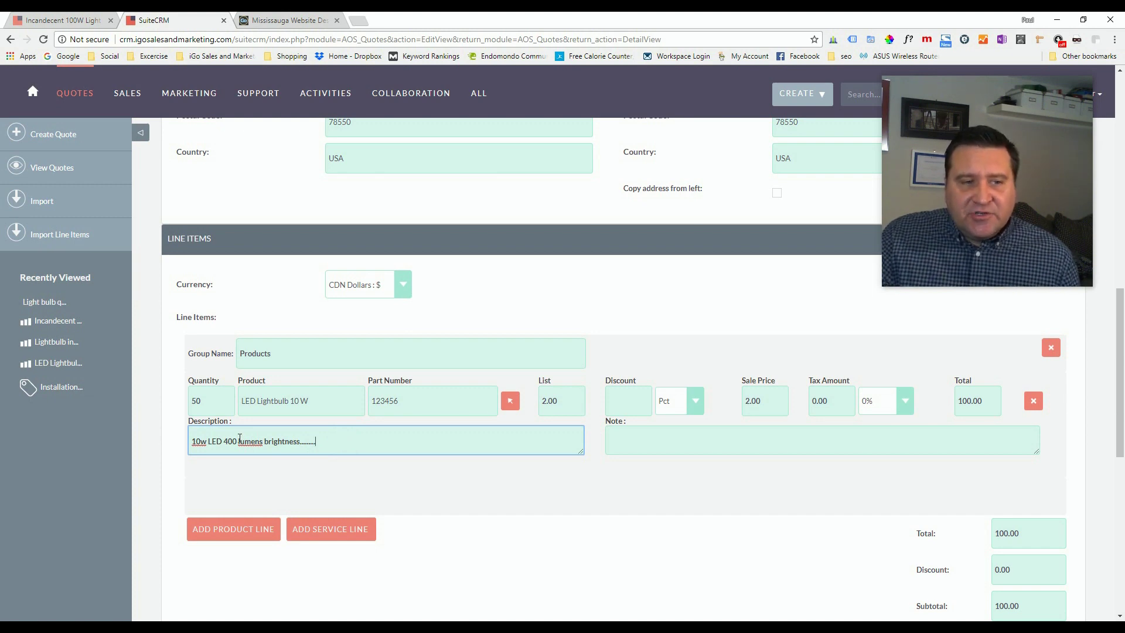
{"action": "left_click_drag", "start_coordinate": [189, 443], "coordinate": [331, 432]}
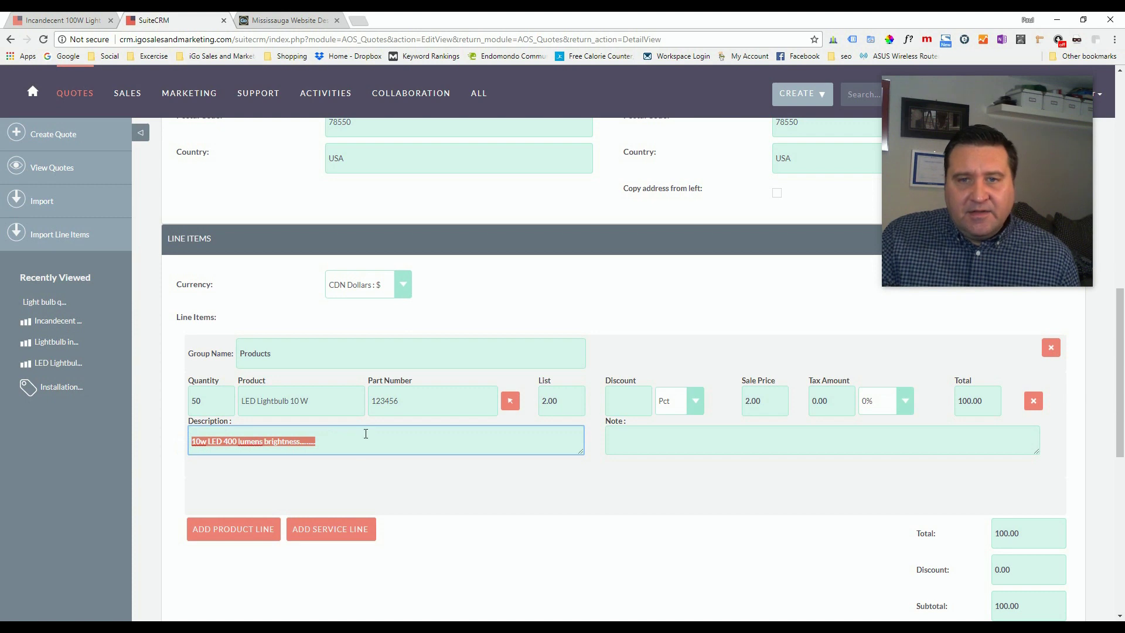
{"action": "left_click", "coordinate": [325, 441]}
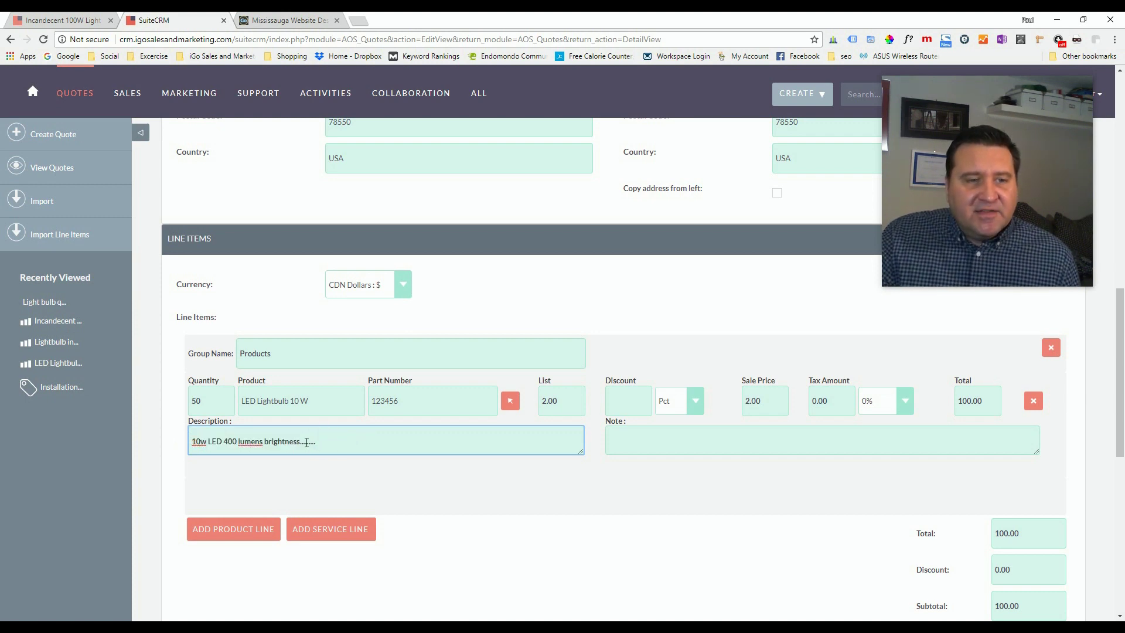
{"action": "left_click_drag", "start_coordinate": [300, 442], "coordinate": [340, 447]}
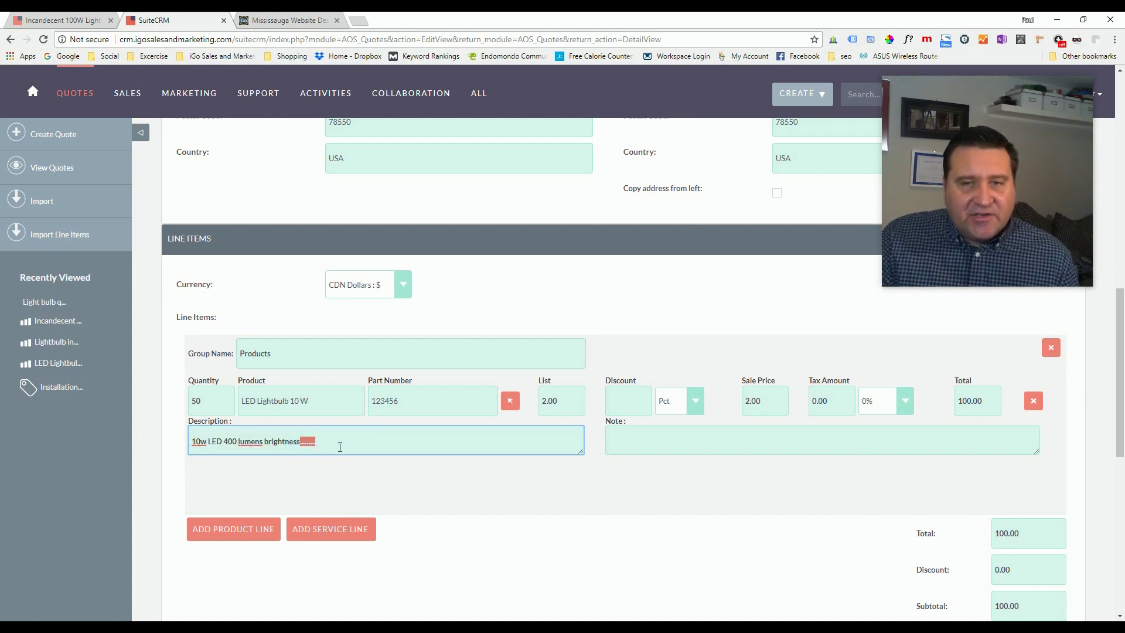
{"action": "type", "text": "custom blue"}
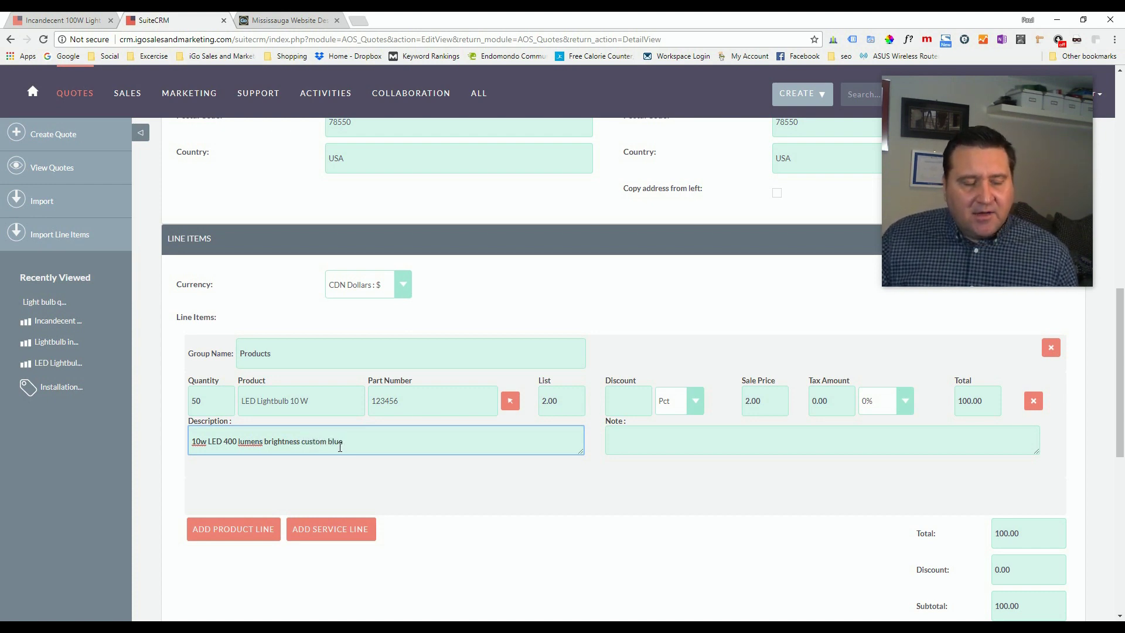
{"action": "type", "text": " tint."}
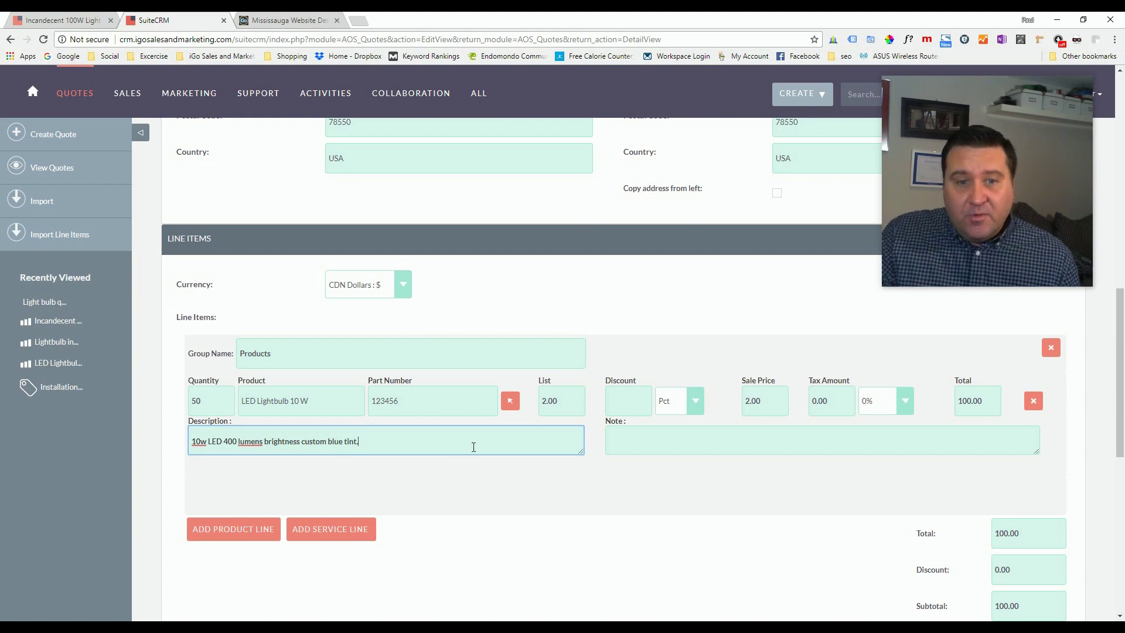
Step: Examine the LED line's note, list price, discount and sale price fields, including the discount type choices
{"action": "left_click", "coordinate": [664, 448]}
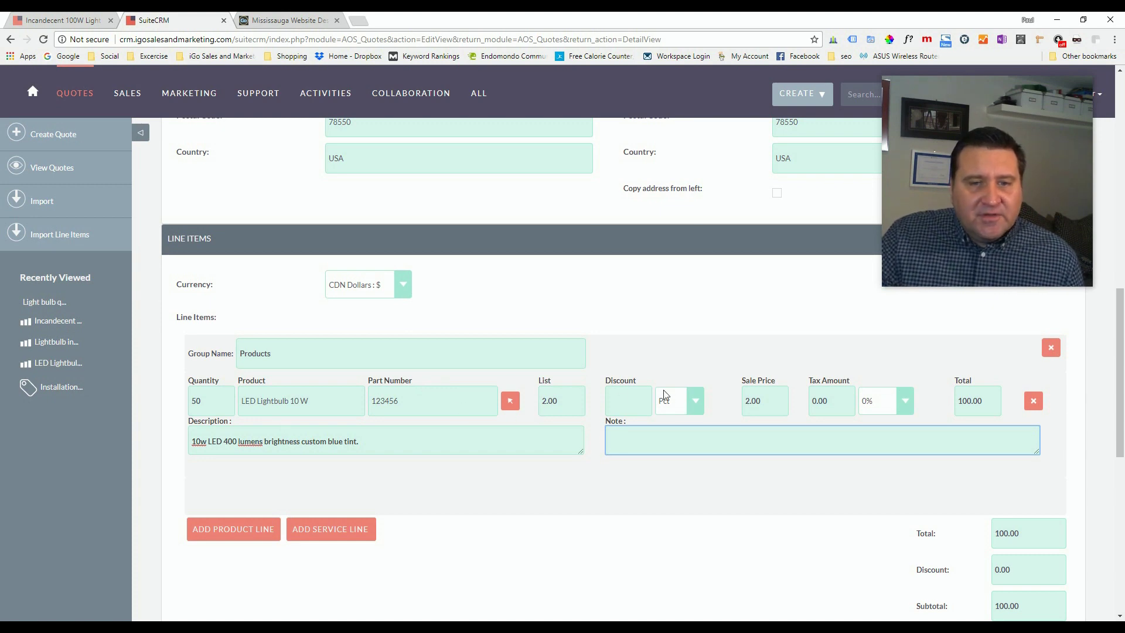
{"action": "left_click", "coordinate": [553, 406]}
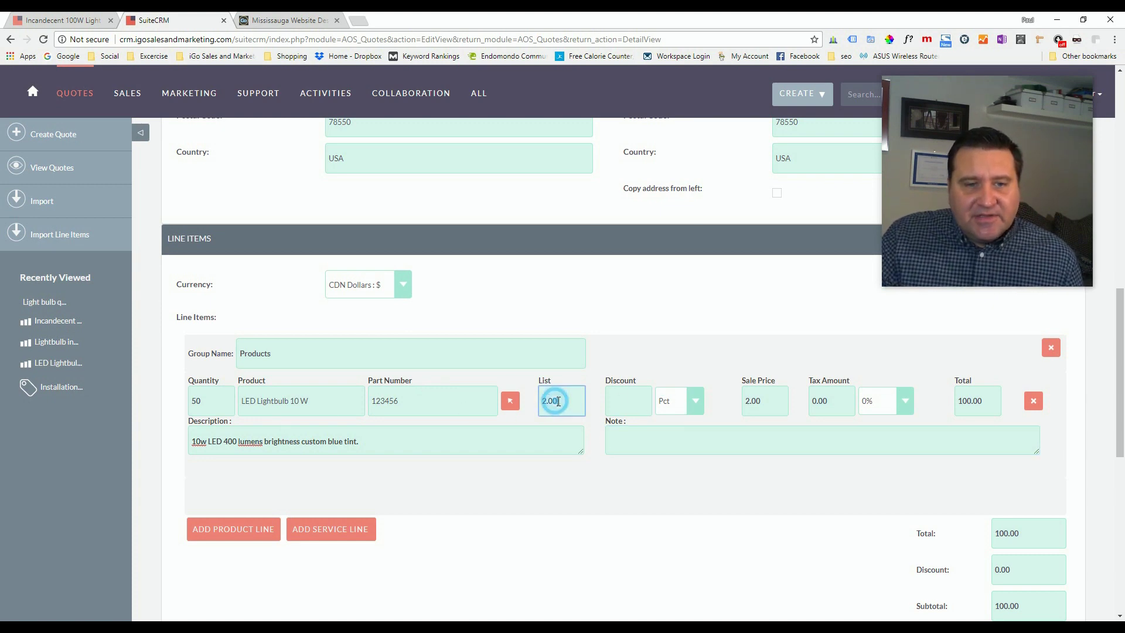
{"action": "left_click", "coordinate": [695, 404]}
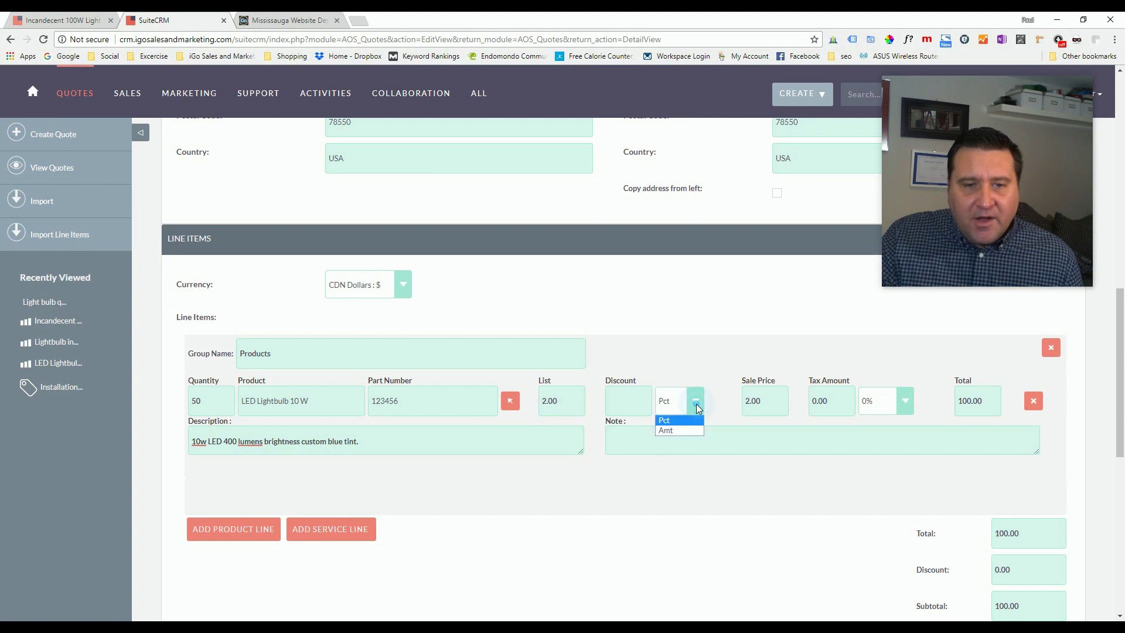
{"action": "left_click", "coordinate": [689, 421]}
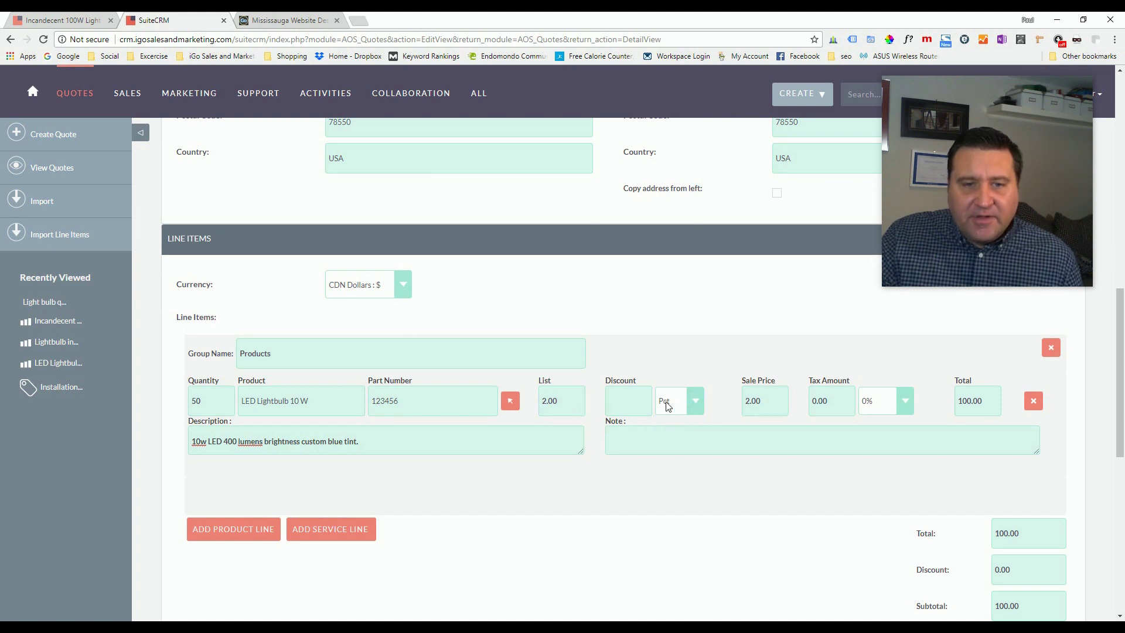
{"action": "left_click", "coordinate": [627, 398]}
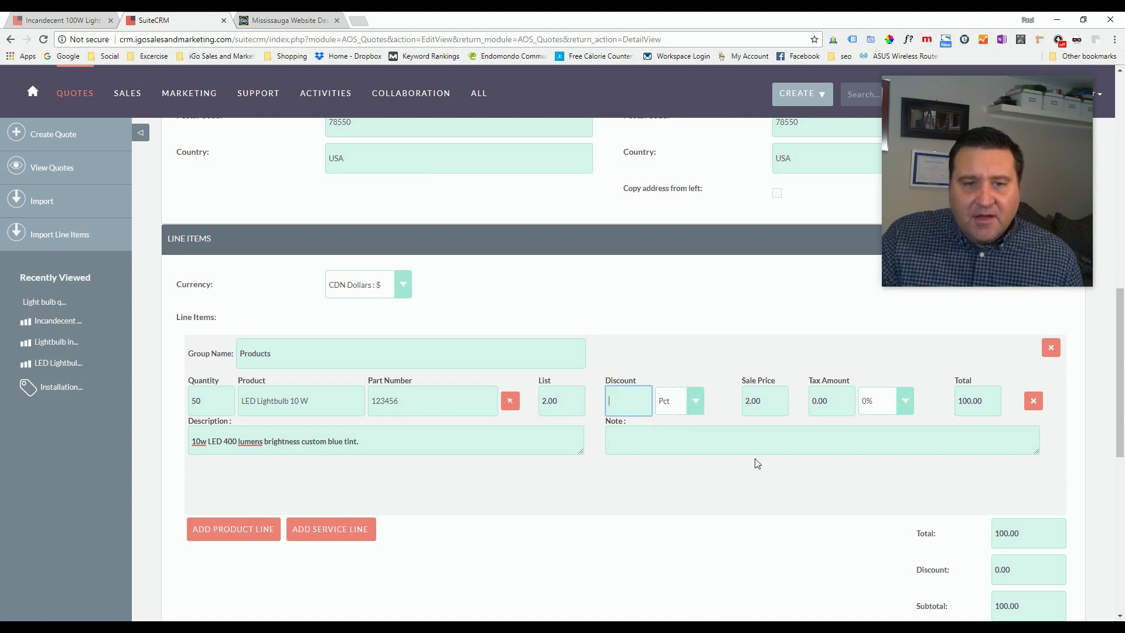
{"action": "left_click", "coordinate": [769, 403]}
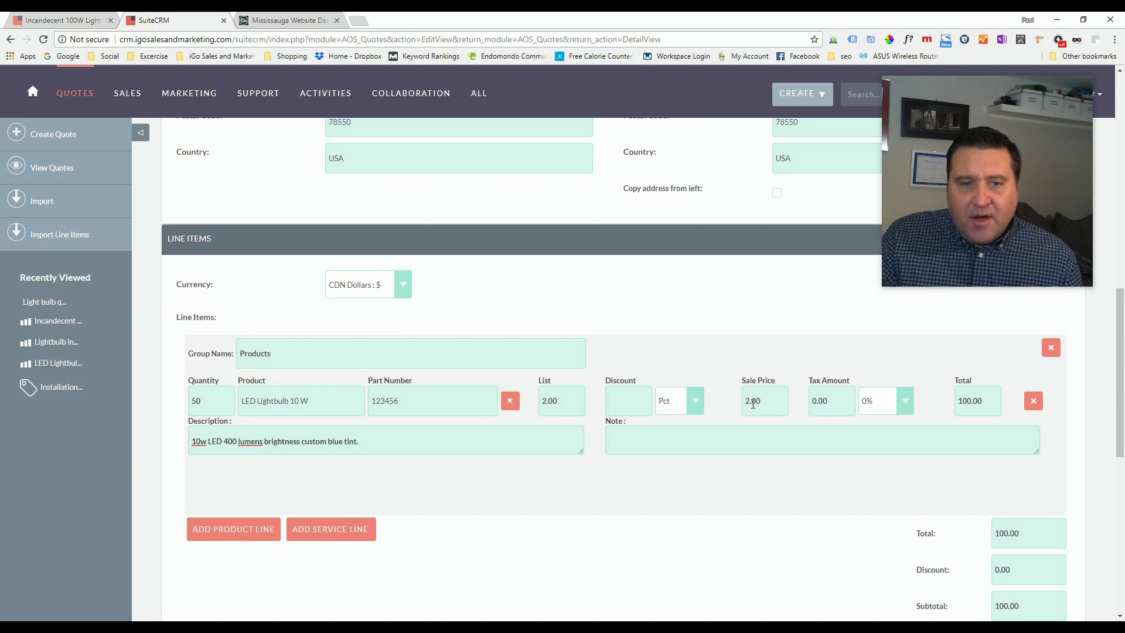
Step: Set the LED line's tax rate to 5% and check the group totals
{"action": "left_click", "coordinate": [904, 403]}
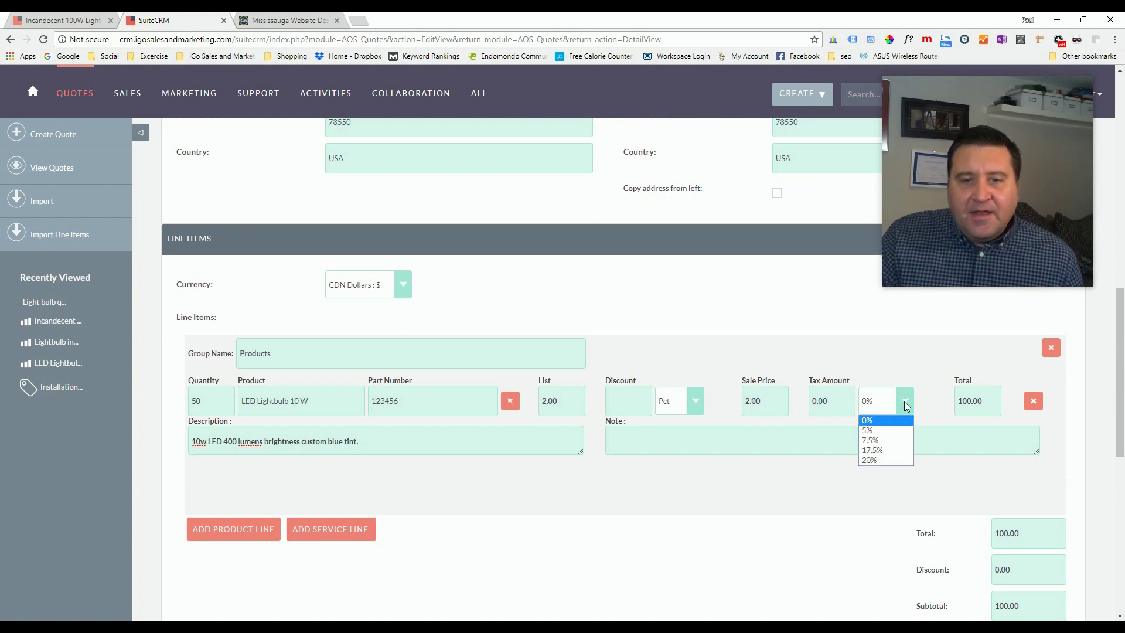
{"action": "left_click", "coordinate": [883, 432]}
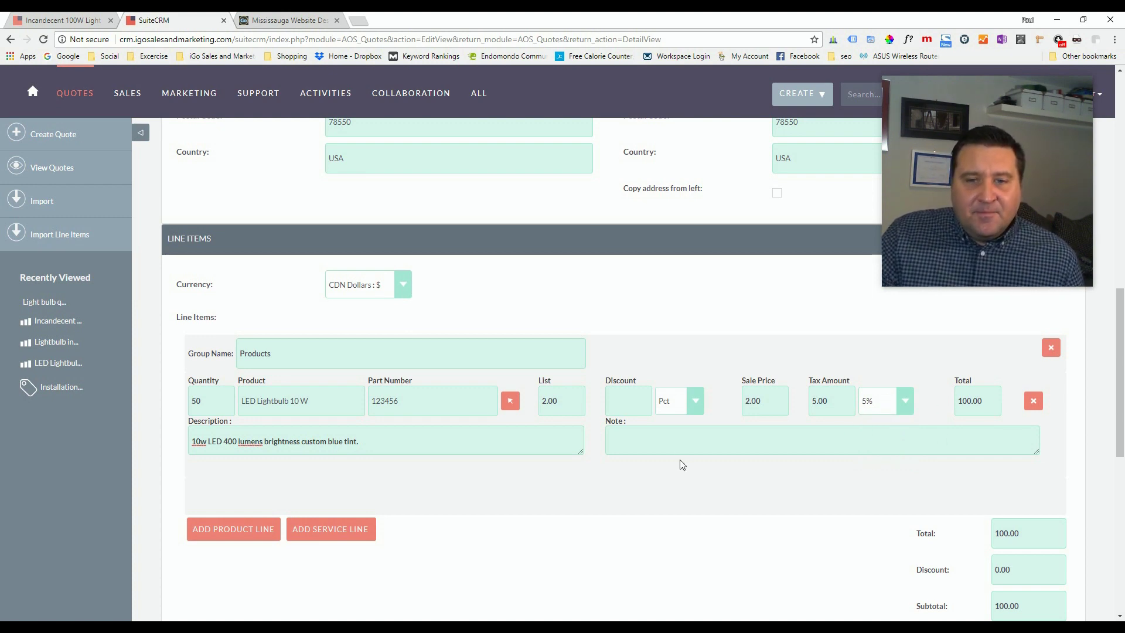
{"action": "scroll", "coordinate": [882, 402], "scroll_direction": "down", "scroll_amount": 1}
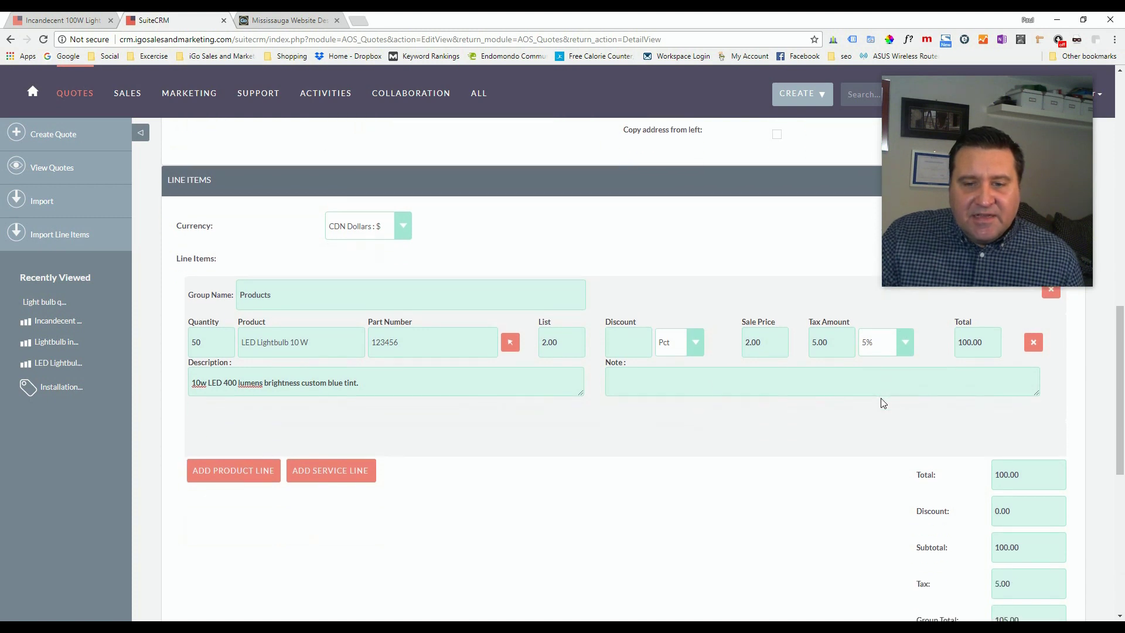
{"action": "scroll", "coordinate": [883, 403], "scroll_direction": "down", "scroll_amount": 2}
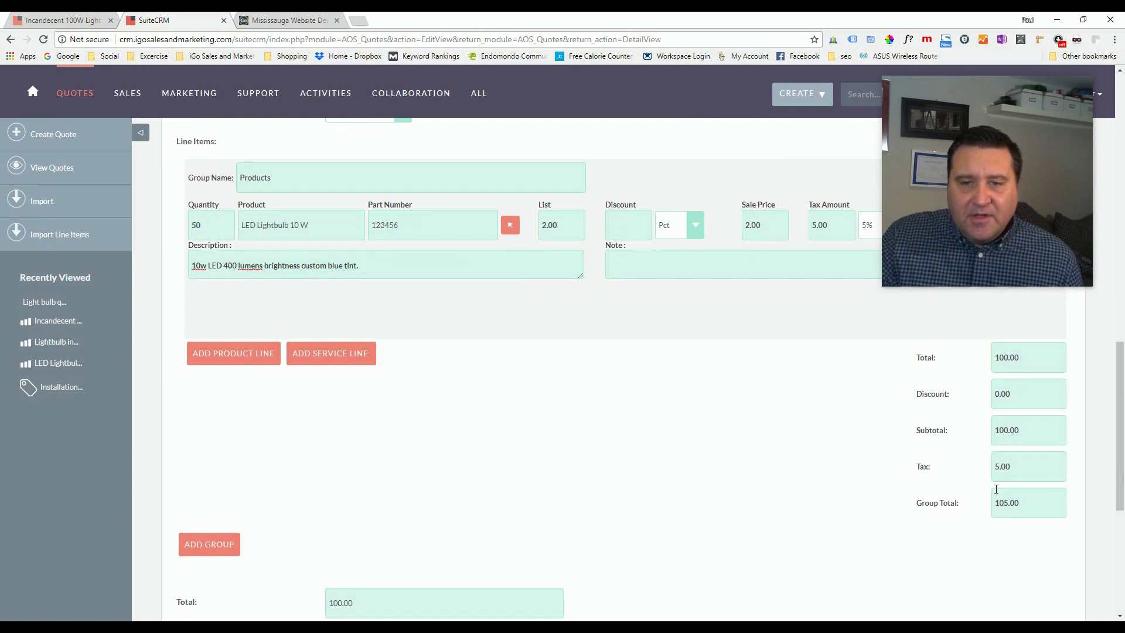
{"action": "scroll", "coordinate": [714, 499], "scroll_direction": "up", "scroll_amount": 3}
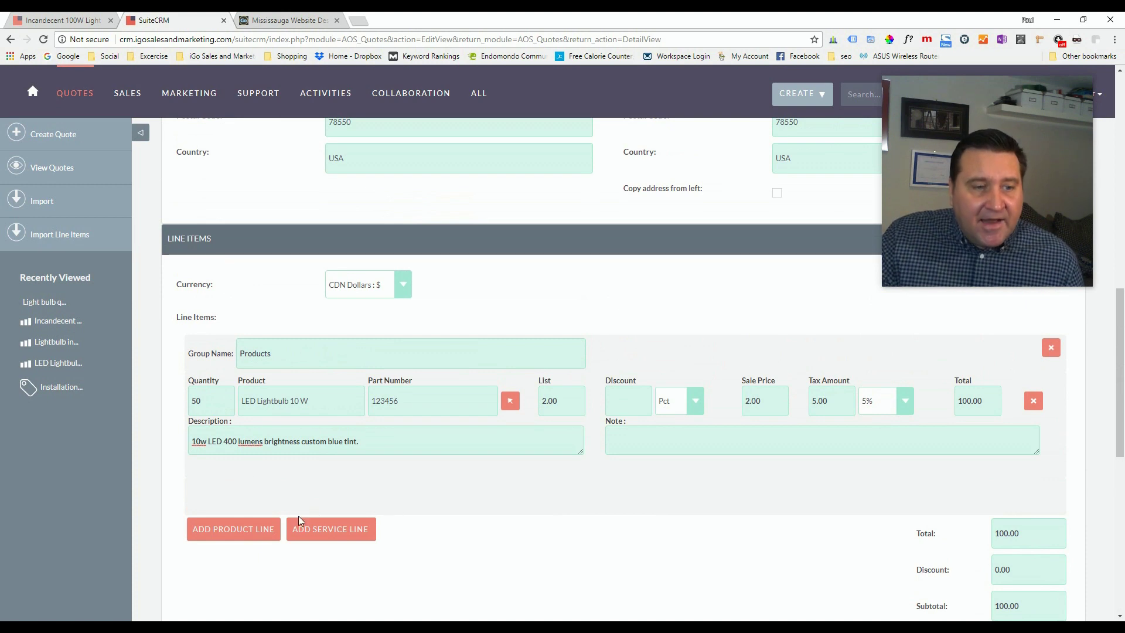
Step: Add a second product line with quantity 100 of the Incandecent 100W Light Bulb from the product list
{"action": "left_click", "coordinate": [236, 530]}
{"action": "left_click", "coordinate": [222, 498]}
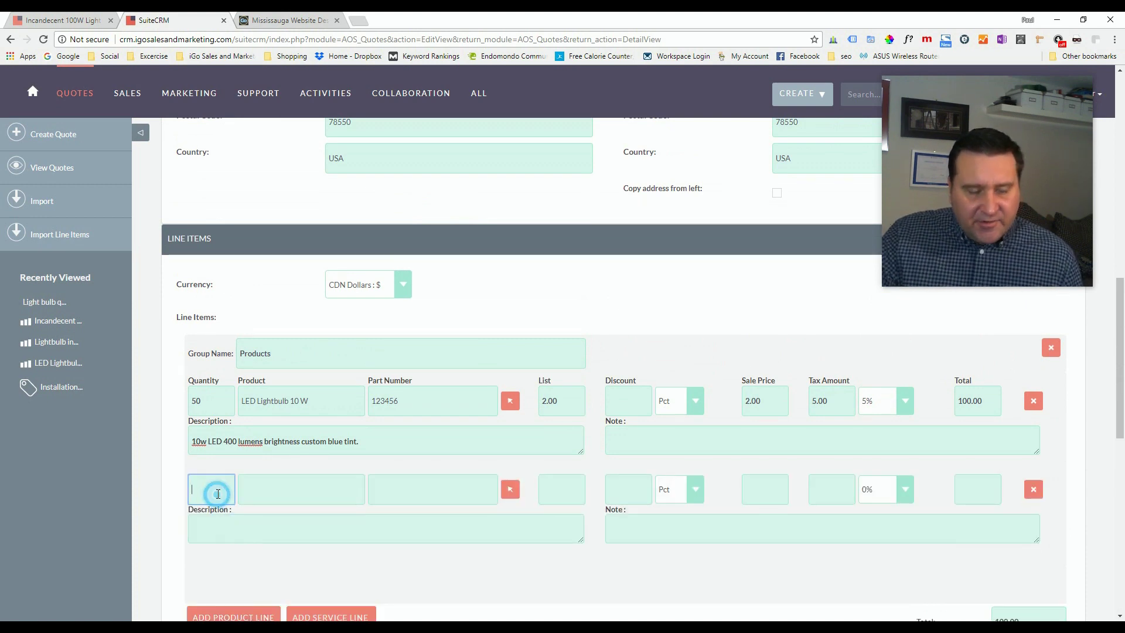
{"action": "type", "text": "100"}
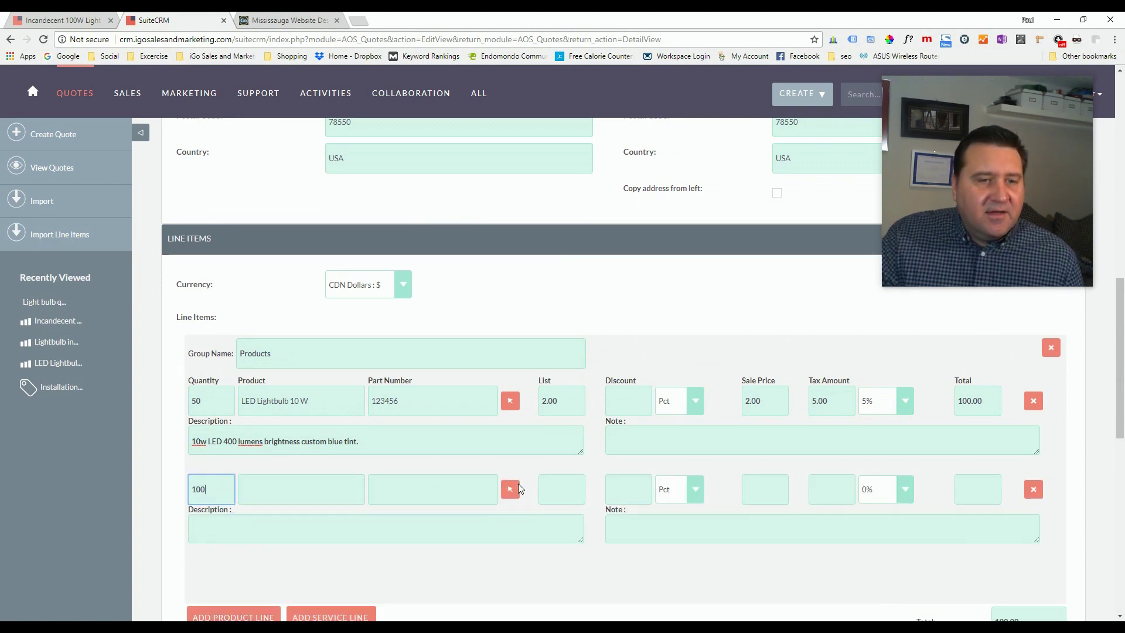
{"action": "left_click", "coordinate": [502, 489]}
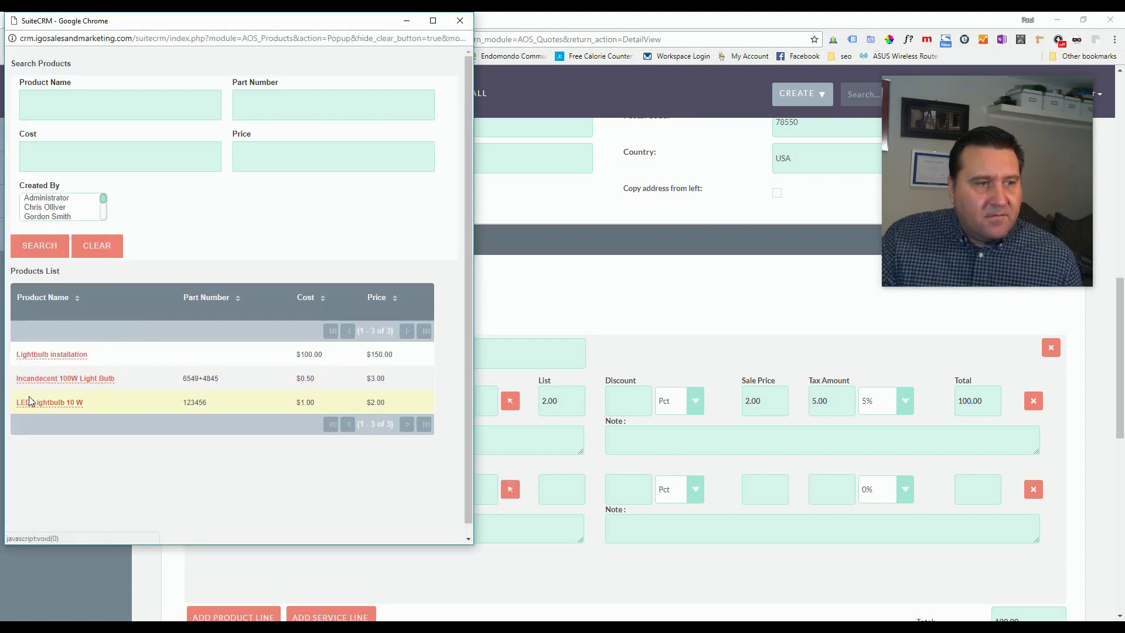
{"action": "left_click", "coordinate": [64, 377]}
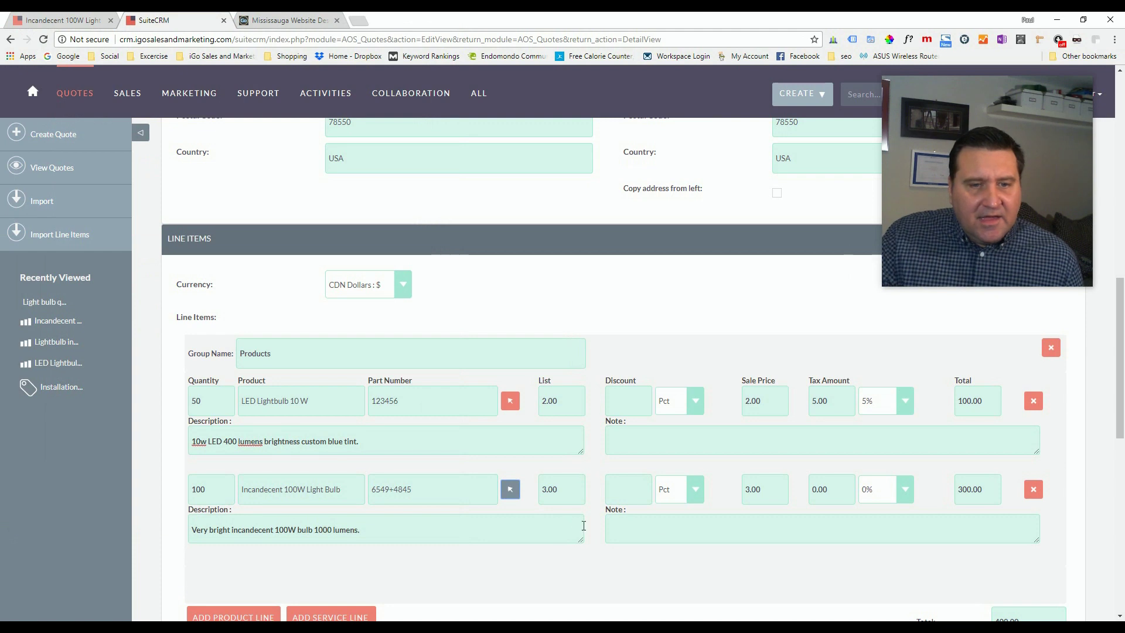
Step: Set the Incandecent 100W Light Bulb line's tax rate to 5% and review both lines and the group totals
{"action": "left_click", "coordinate": [907, 489]}
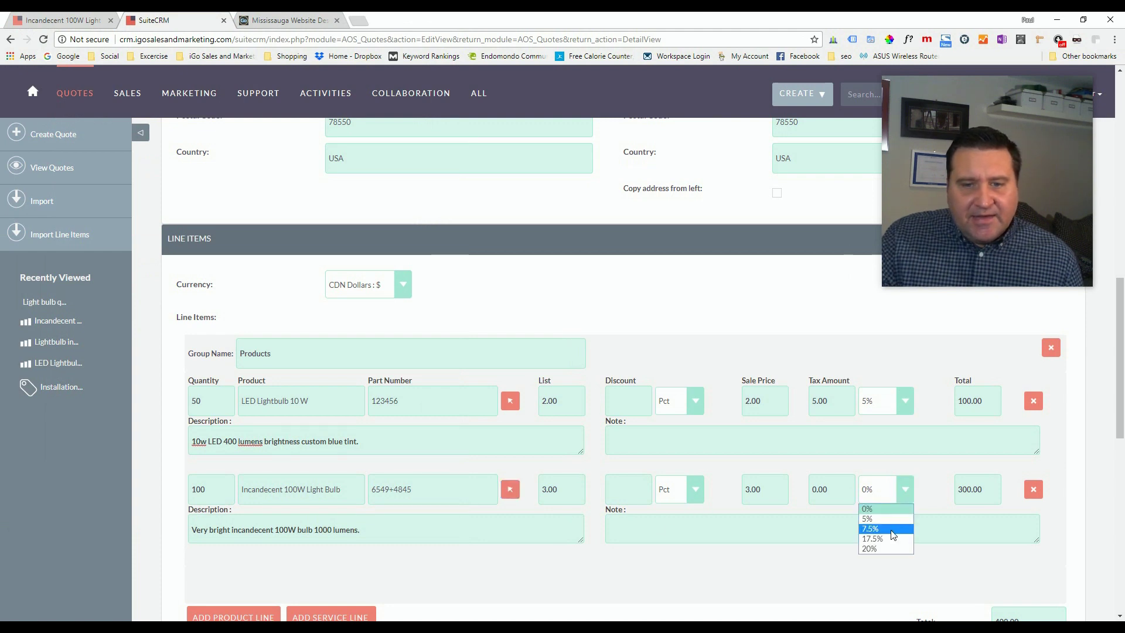
{"action": "left_click", "coordinate": [891, 523]}
{"action": "scroll", "coordinate": [826, 532], "scroll_direction": "down", "scroll_amount": 3}
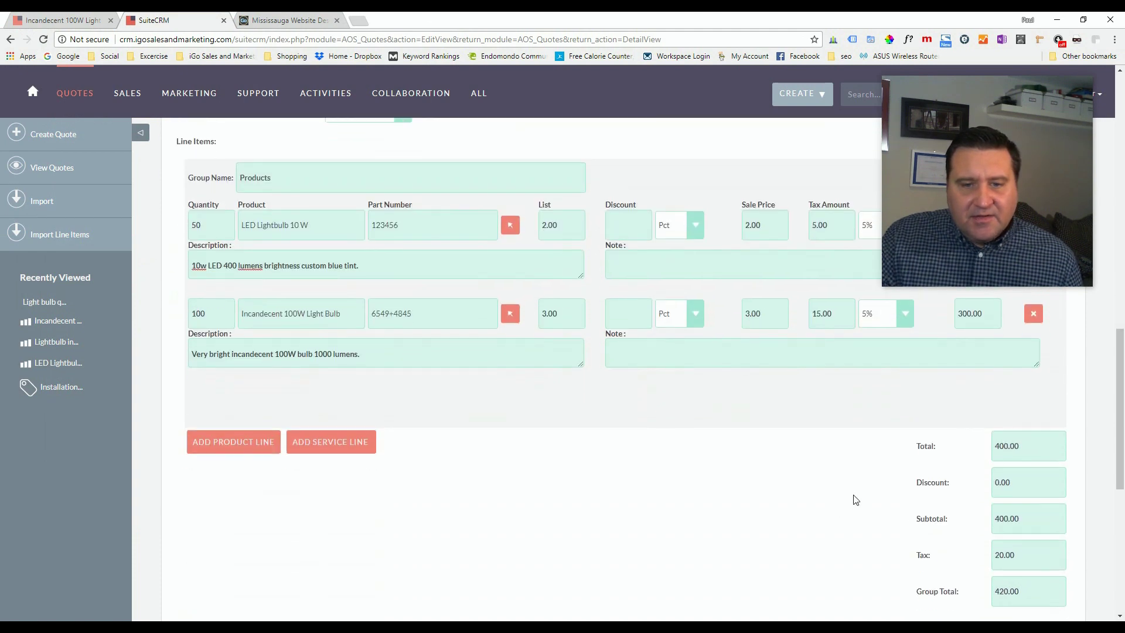
{"action": "scroll", "coordinate": [662, 535], "scroll_direction": "up", "scroll_amount": 2}
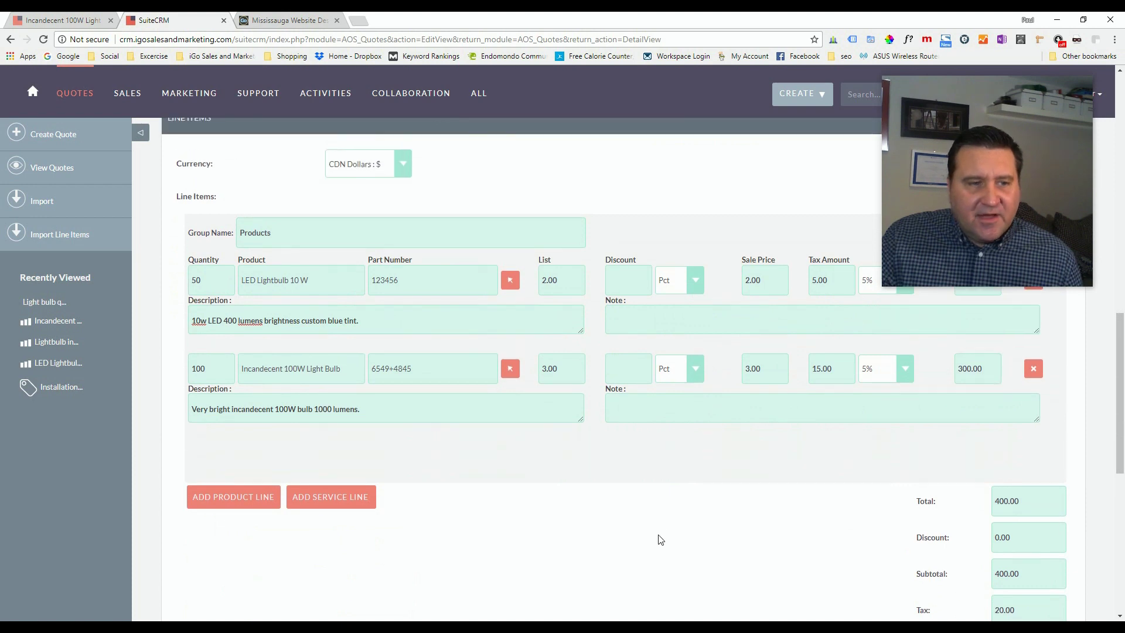
{"action": "scroll", "coordinate": [622, 545], "scroll_direction": "up", "scroll_amount": 1}
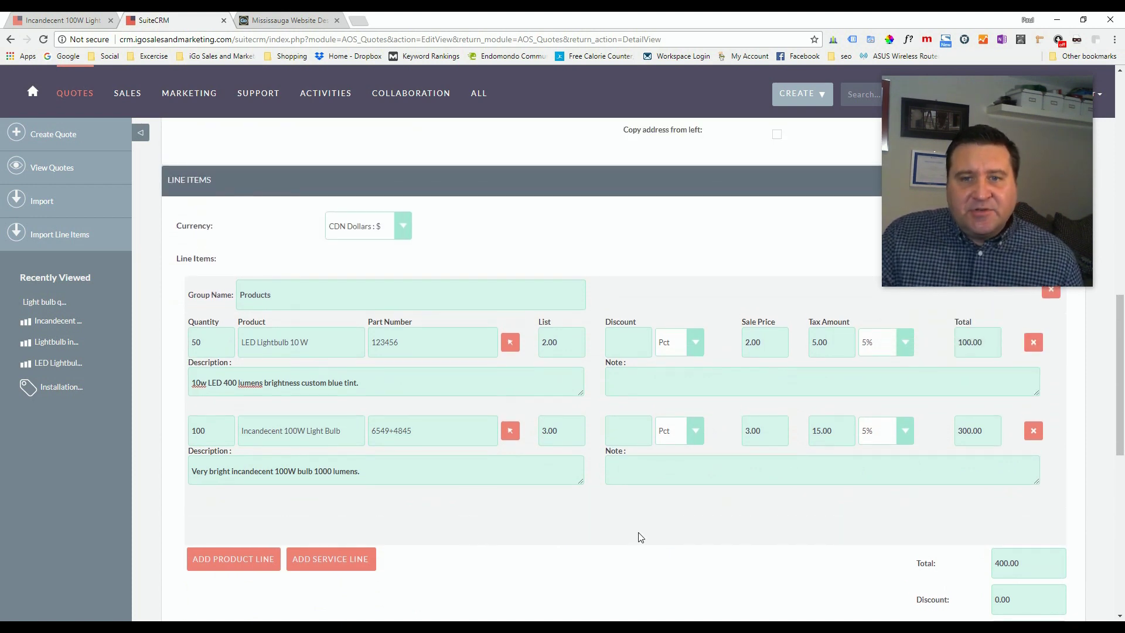
{"action": "scroll", "coordinate": [495, 549], "scroll_direction": "down", "scroll_amount": 2}
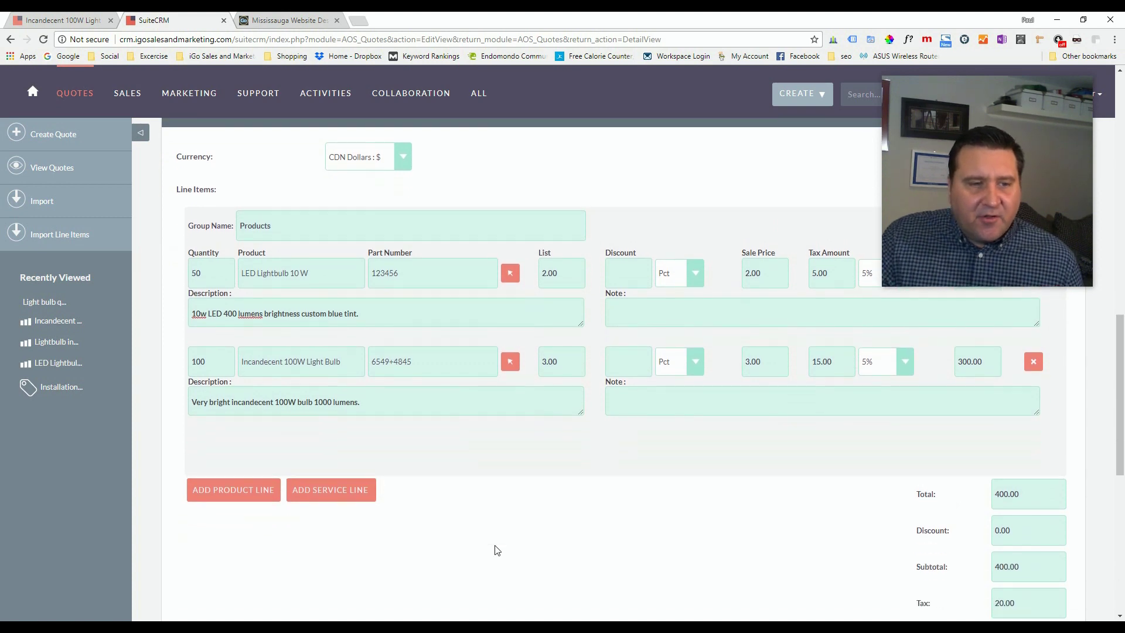
{"action": "scroll", "coordinate": [499, 516], "scroll_direction": "up", "scroll_amount": 2}
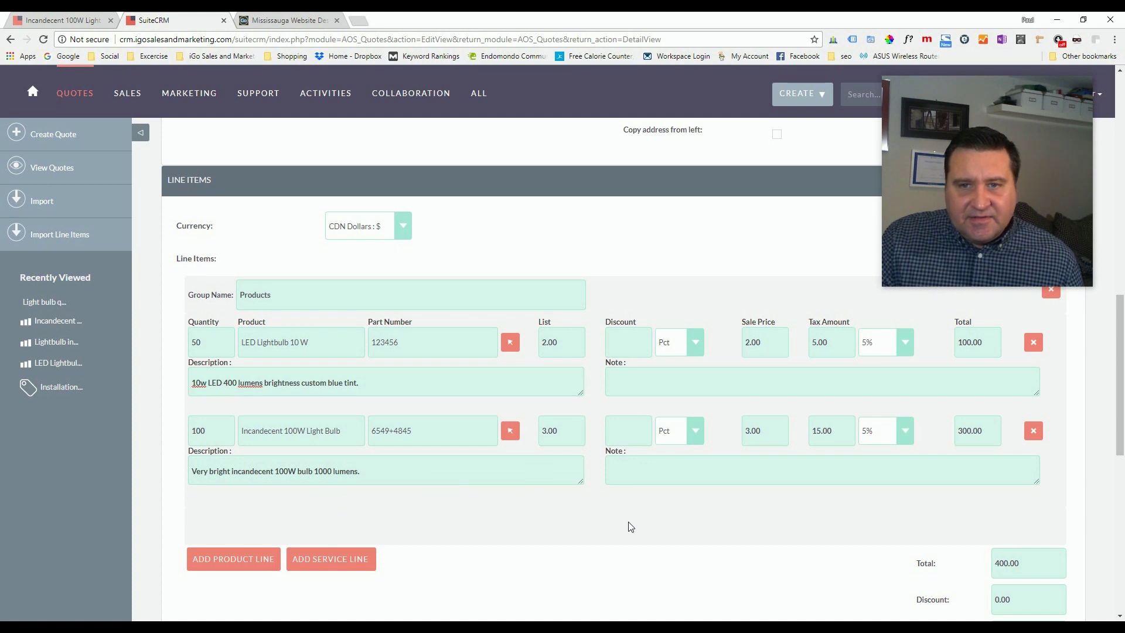
{"action": "scroll", "coordinate": [604, 527], "scroll_direction": "up", "scroll_amount": 1}
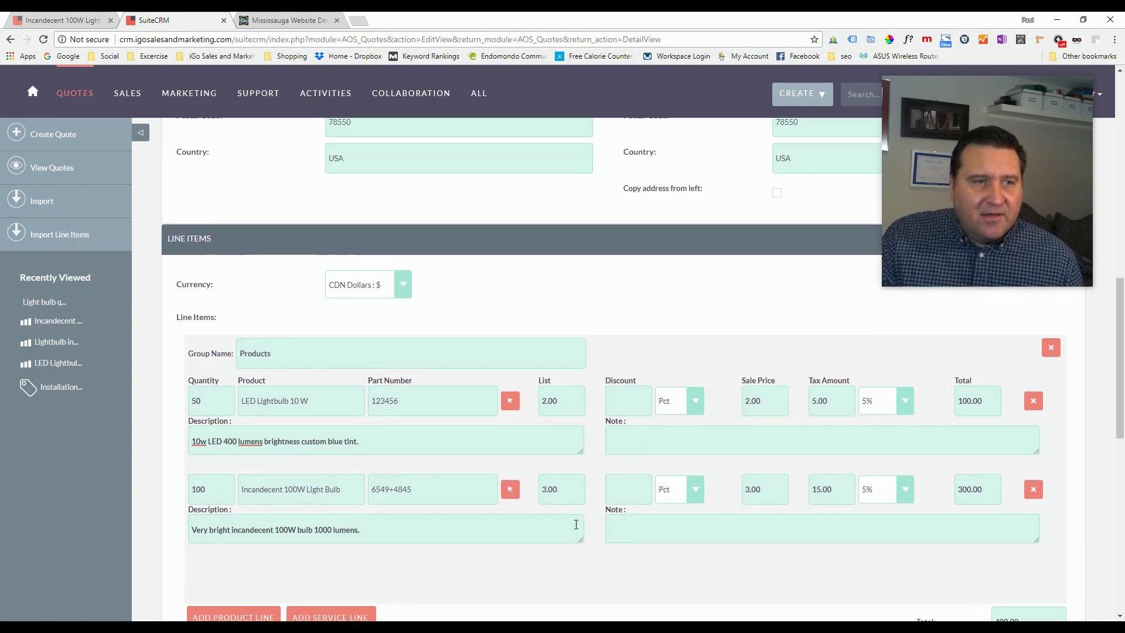
Step: Add a second line item group to the quote and name it Install Services
{"action": "scroll", "coordinate": [574, 527], "scroll_direction": "down", "scroll_amount": 4}
{"action": "scroll", "coordinate": [574, 528], "scroll_direction": "down", "scroll_amount": 1}
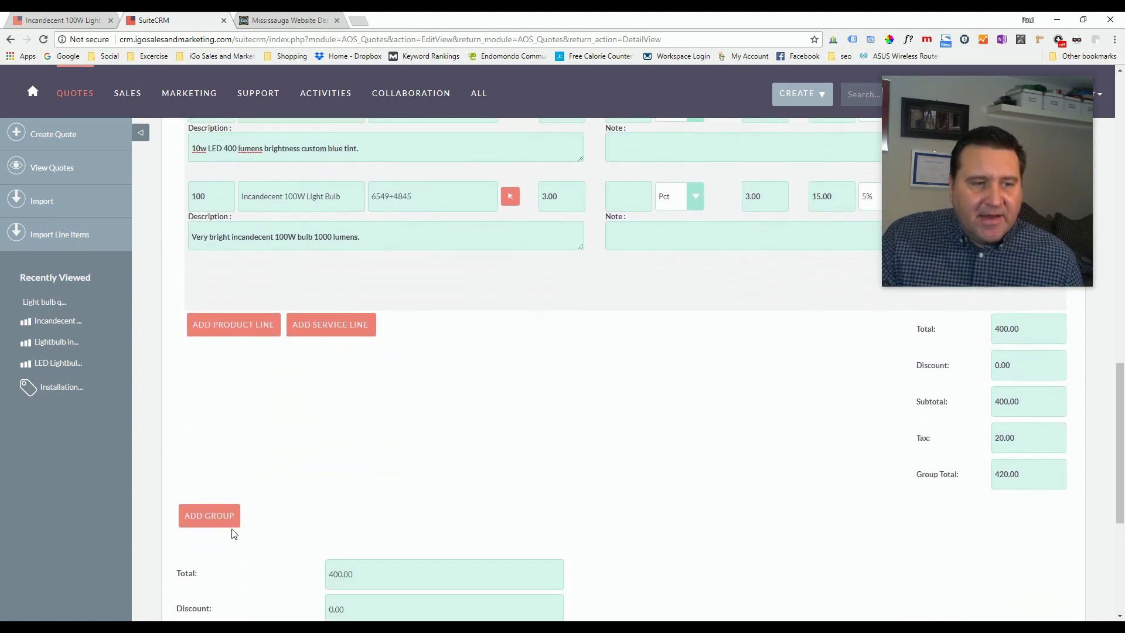
{"action": "left_click", "coordinate": [211, 514]}
{"action": "left_click", "coordinate": [307, 511]}
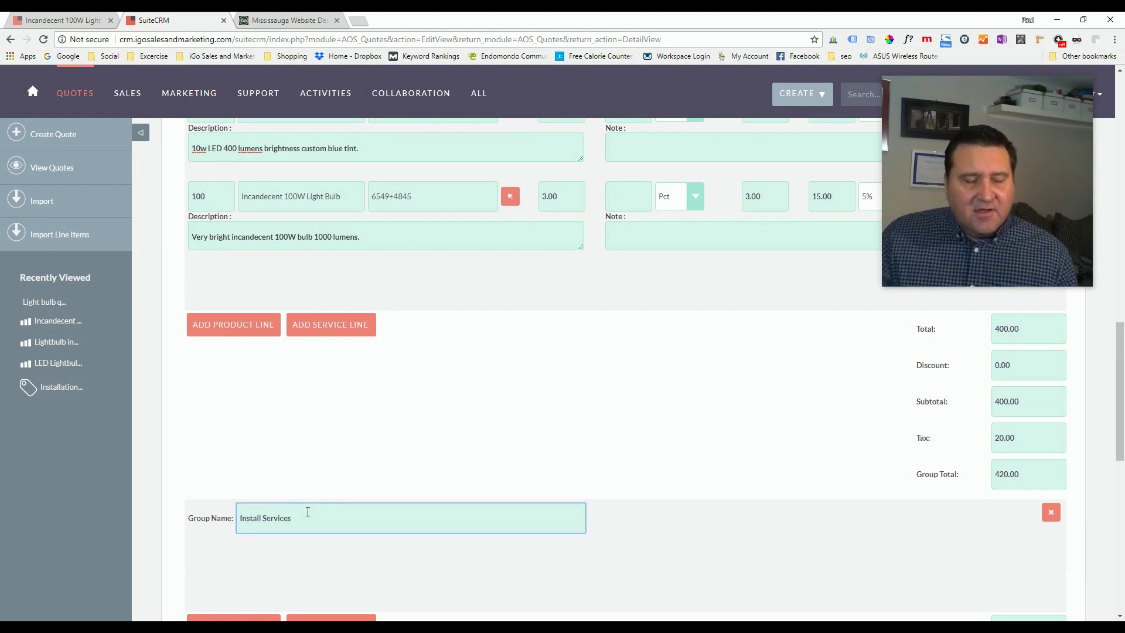
{"action": "scroll", "coordinate": [388, 457], "scroll_direction": "down", "scroll_amount": 2}
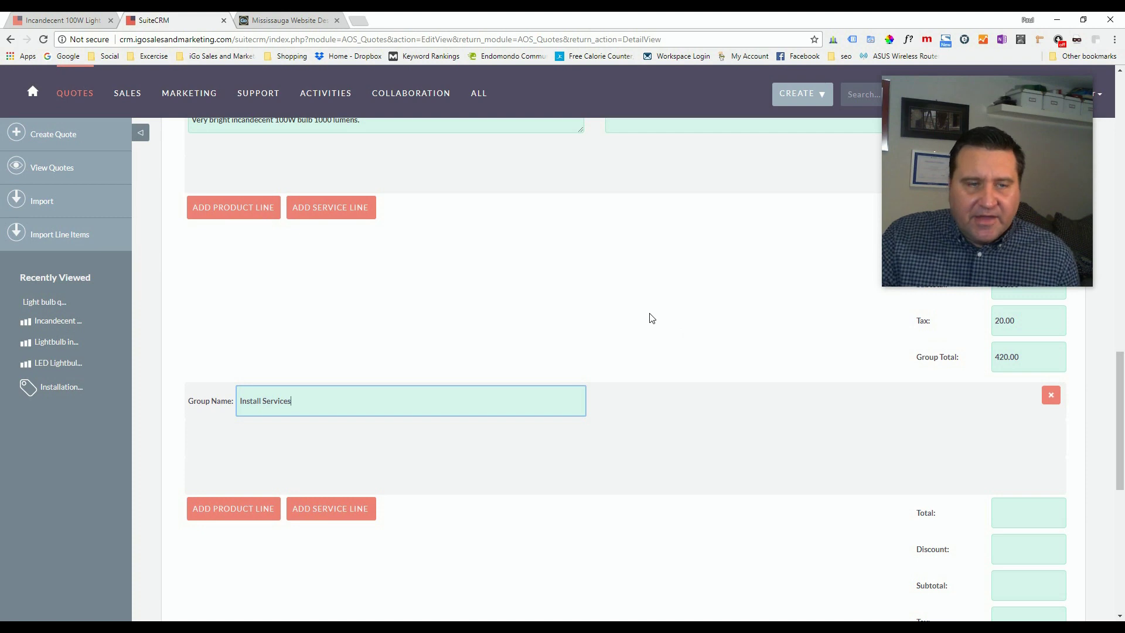
Step: Add the Lightbulb installation product from the product list to the Install Services group and set its tax rate to 5%
{"action": "scroll", "coordinate": [640, 314], "scroll_direction": "up", "scroll_amount": 1}
{"action": "scroll", "coordinate": [640, 315], "scroll_direction": "up", "scroll_amount": 3}
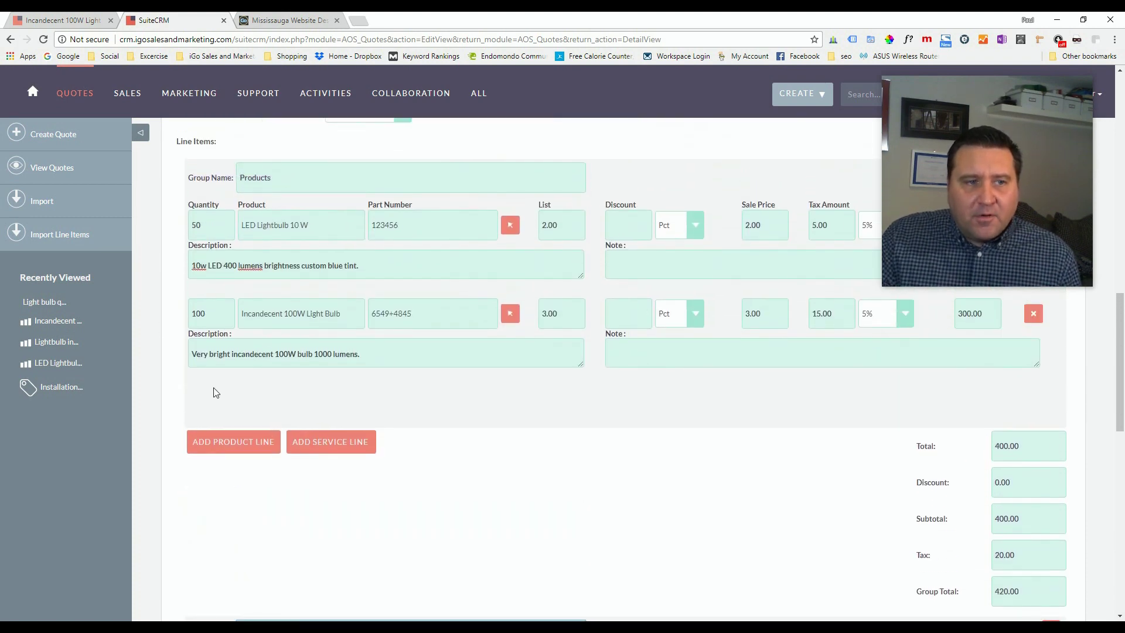
{"action": "scroll", "coordinate": [426, 391], "scroll_direction": "down", "scroll_amount": 2}
{"action": "scroll", "coordinate": [425, 392], "scroll_direction": "down", "scroll_amount": 2}
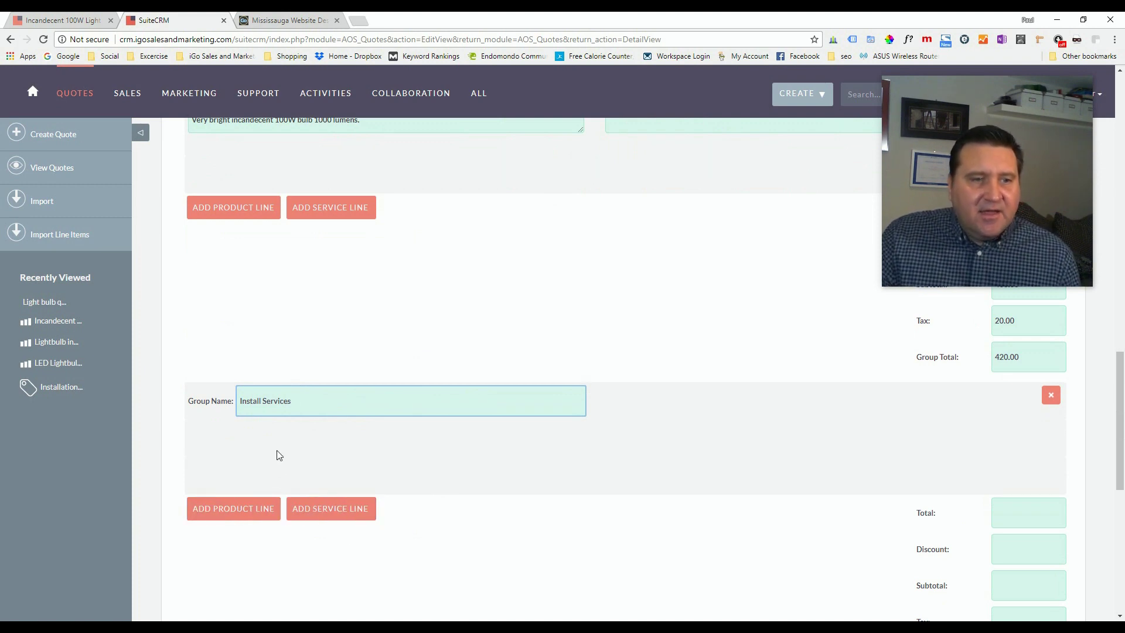
{"action": "left_click", "coordinate": [234, 508]}
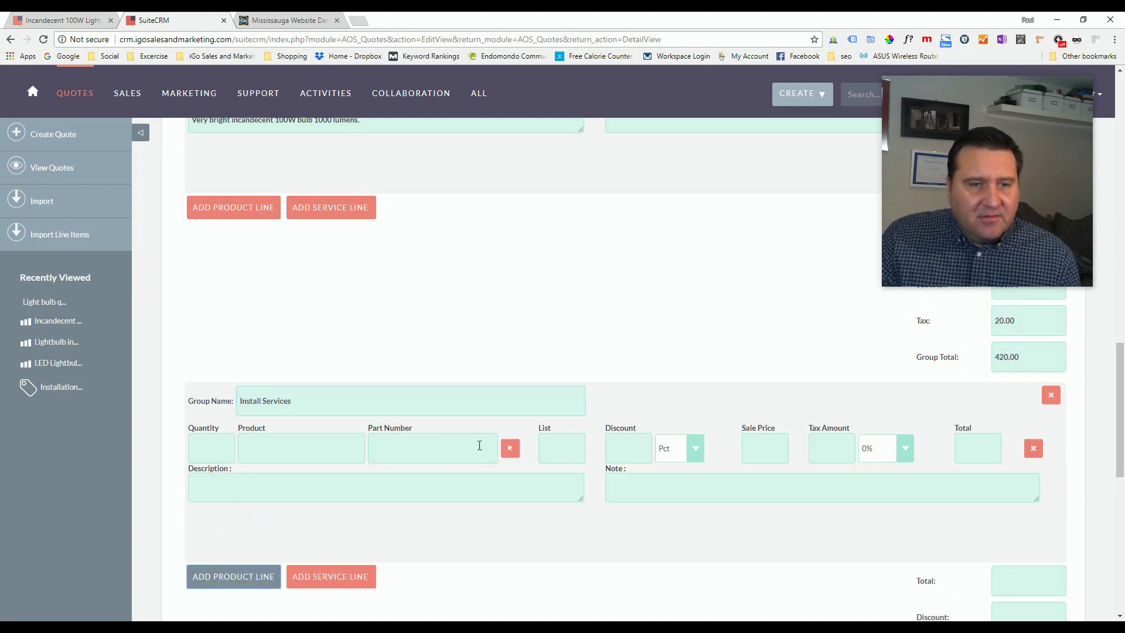
{"action": "left_click", "coordinate": [510, 448]}
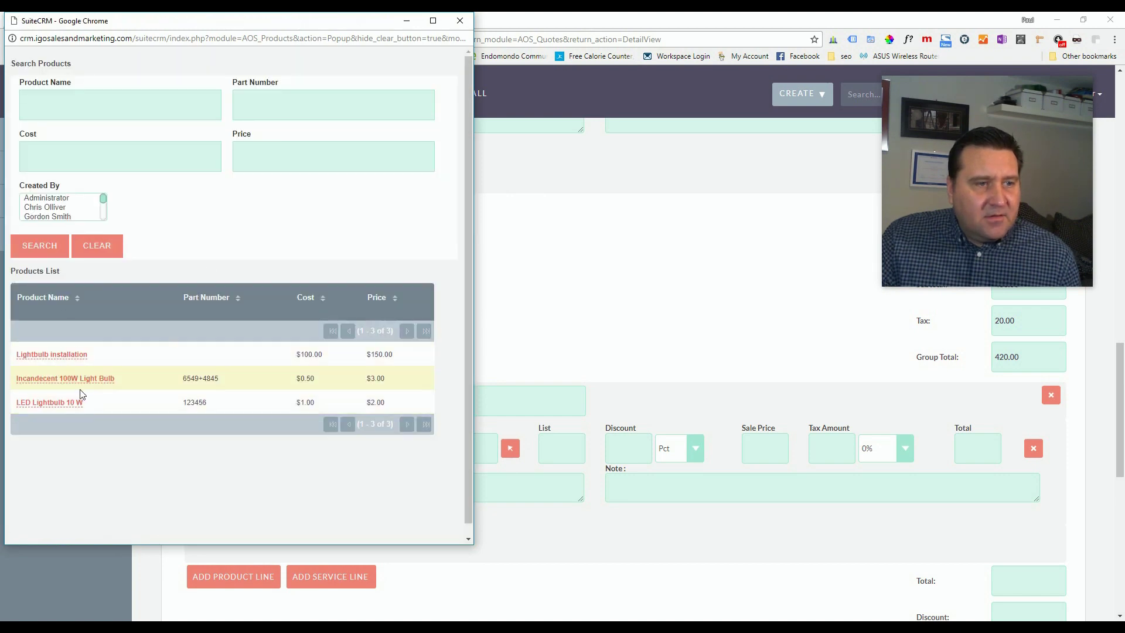
{"action": "left_click", "coordinate": [63, 355]}
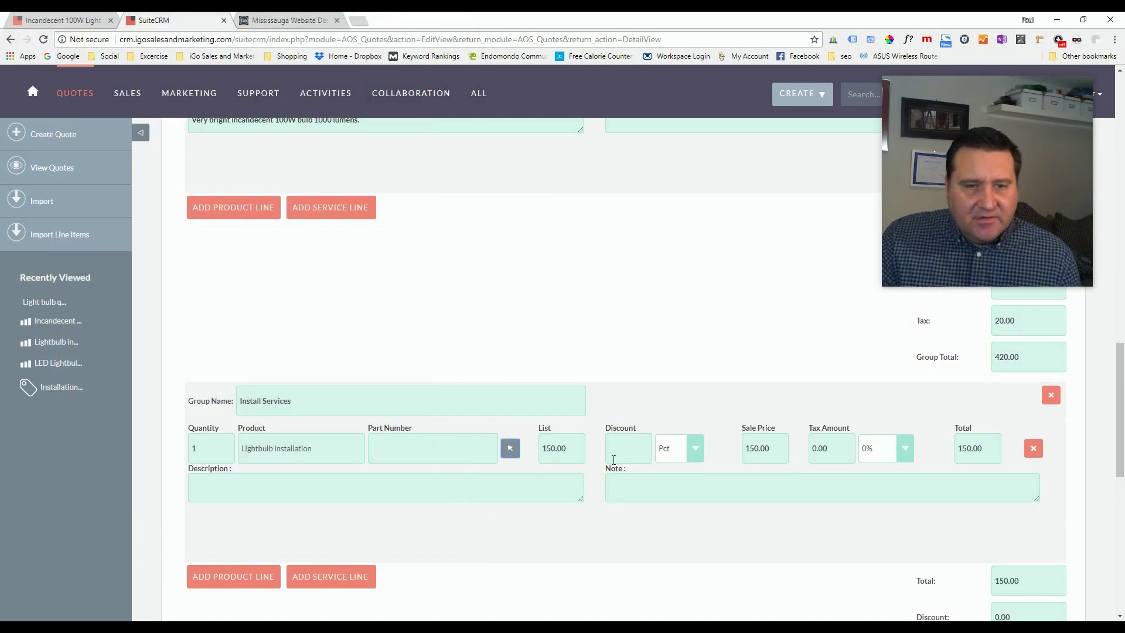
{"action": "left_click", "coordinate": [904, 449]}
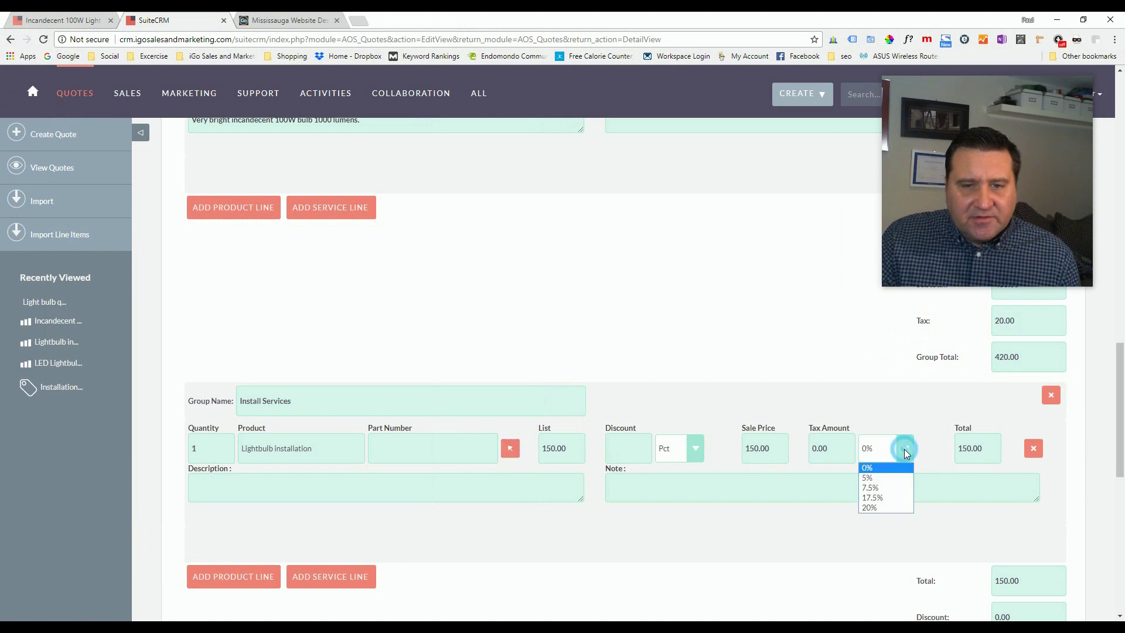
{"action": "left_click", "coordinate": [886, 479]}
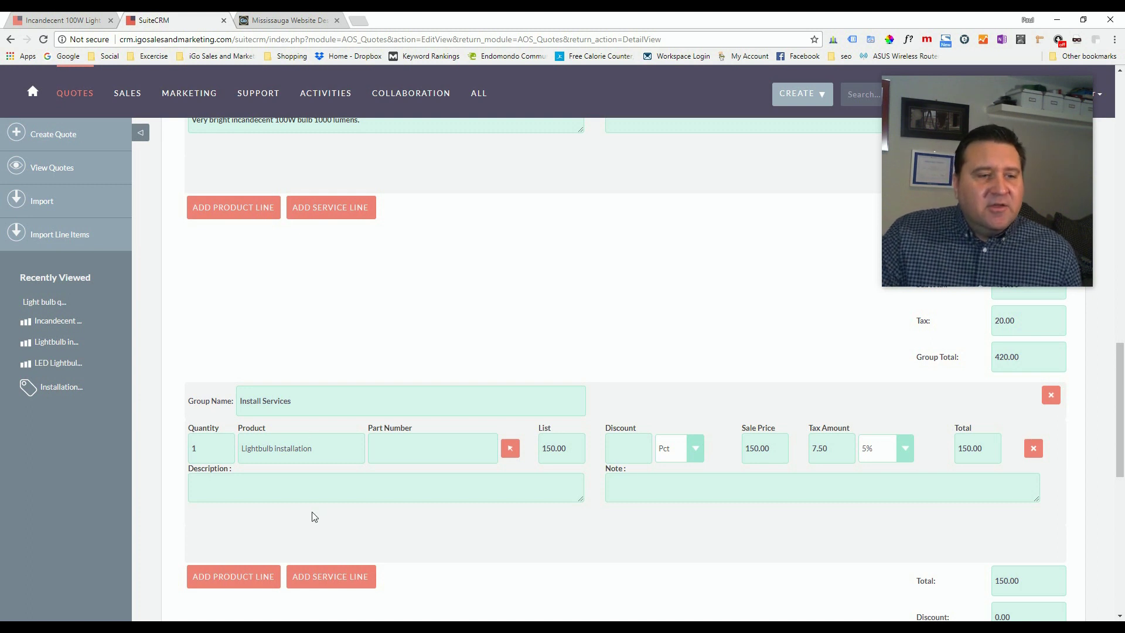
Step: Add an Electrical work service line to the Install Services group with a list price of 100.00 and 5% tax
{"action": "left_click", "coordinate": [329, 576]}
{"action": "left_click", "coordinate": [246, 553]}
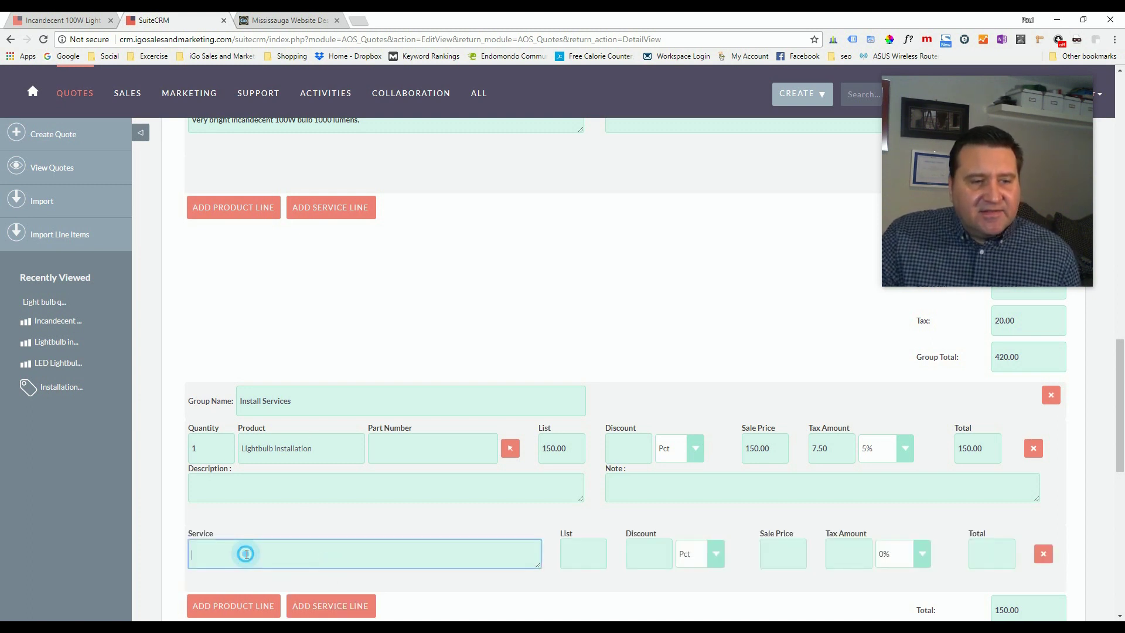
{"action": "type", "text": "El"}
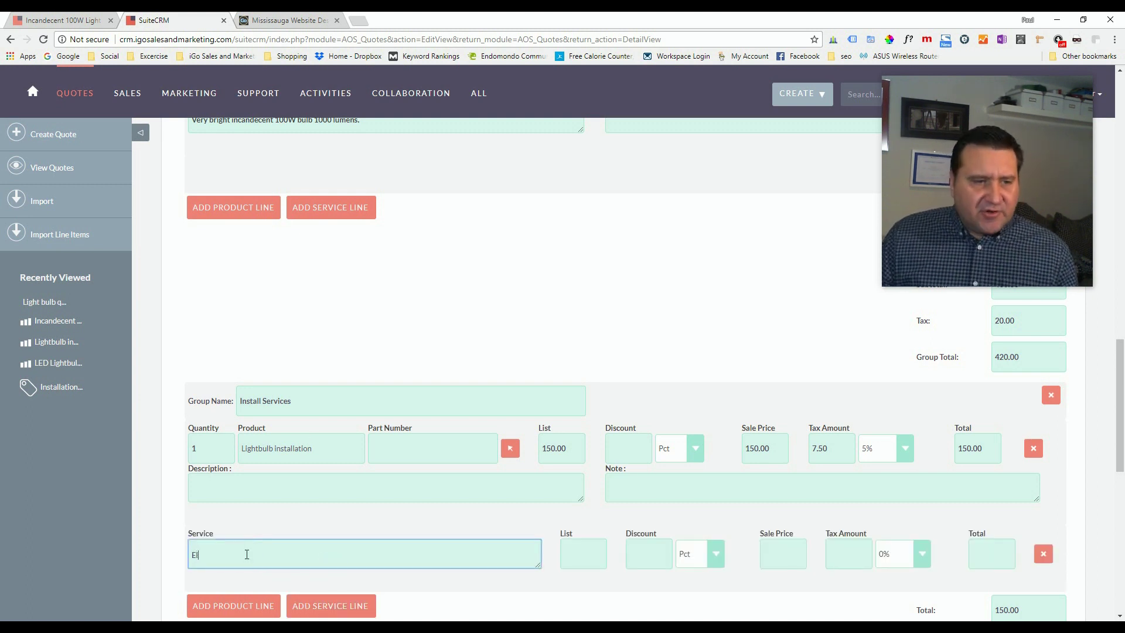
{"action": "type", "text": "ectrical work"}
{"action": "key", "text": "Tab"}
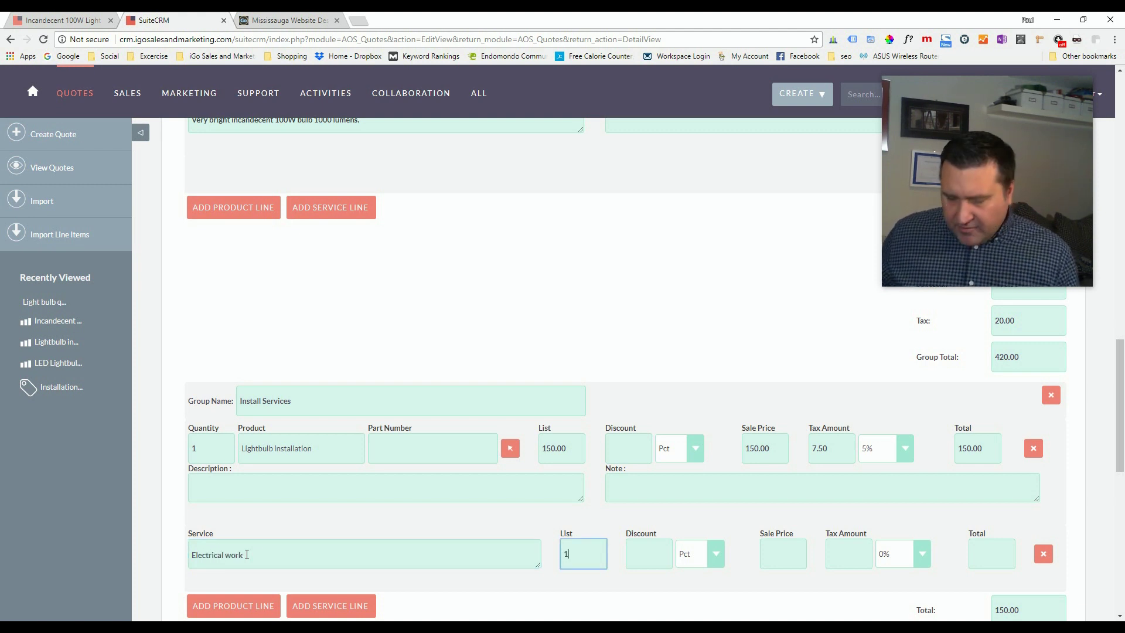
{"action": "key", "text": "Tab"}
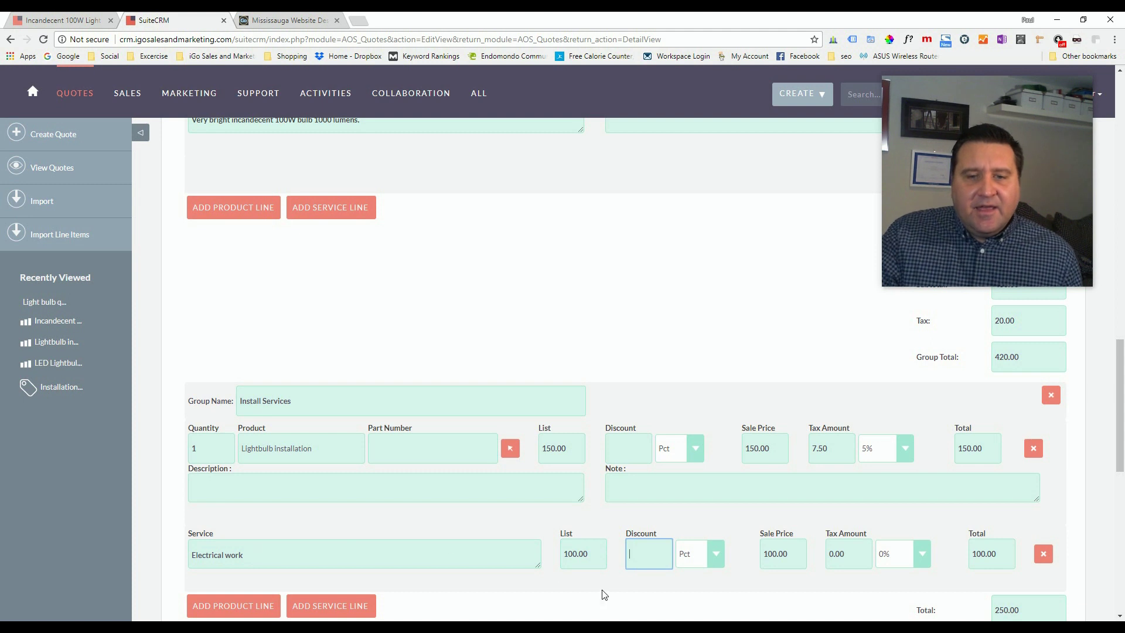
{"action": "left_click", "coordinate": [919, 553]}
{"action": "left_click", "coordinate": [896, 584]}
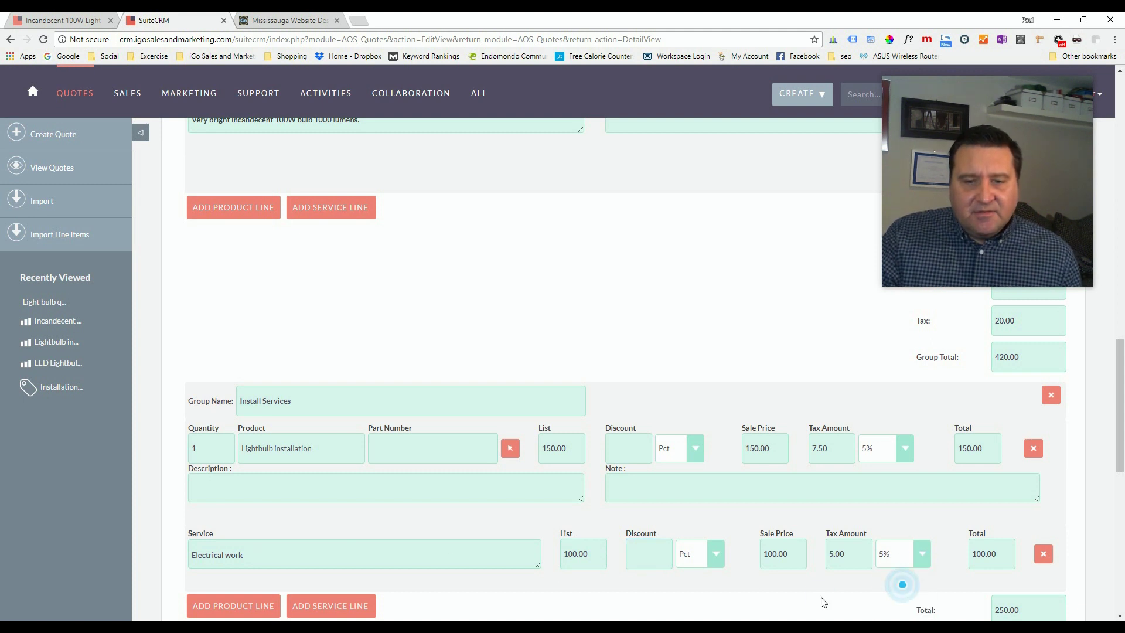
Step: Review the line items and totals of both groups, save the Light Bulb Quotation and print it as a PDF
{"action": "scroll", "coordinate": [855, 594], "scroll_direction": "down", "scroll_amount": 1}
{"action": "scroll", "coordinate": [858, 580], "scroll_direction": "down", "scroll_amount": 3}
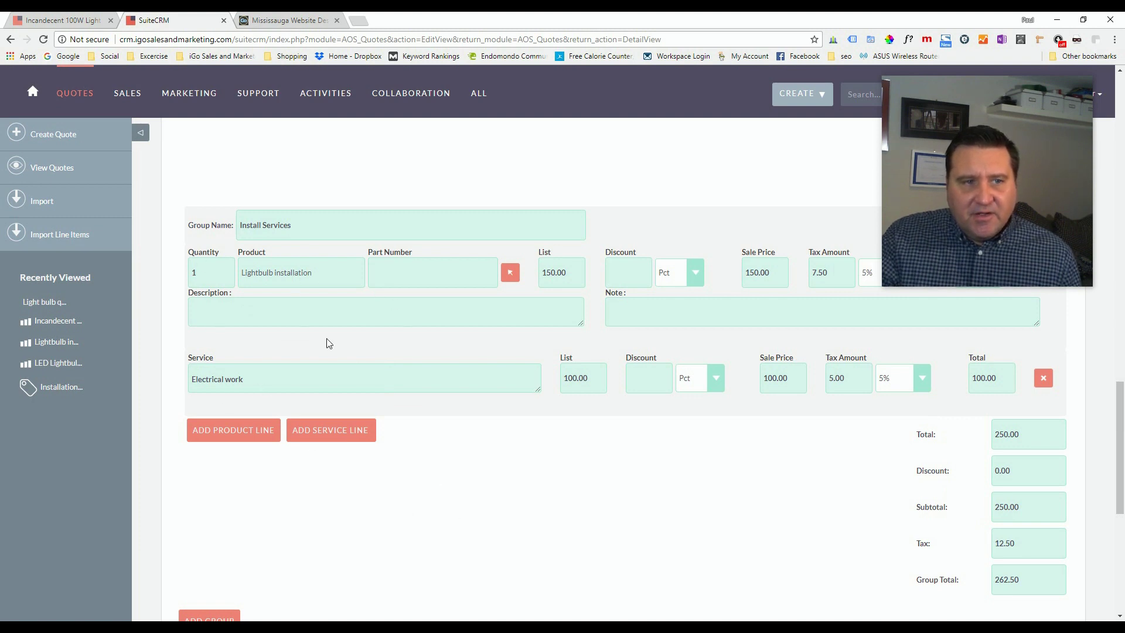
{"action": "scroll", "coordinate": [575, 499], "scroll_direction": "down", "scroll_amount": 3}
{"action": "scroll", "coordinate": [575, 495], "scroll_direction": "down", "scroll_amount": 4}
{"action": "scroll", "coordinate": [567, 476], "scroll_direction": "up", "scroll_amount": 8}
{"action": "scroll", "coordinate": [567, 475], "scroll_direction": "up", "scroll_amount": 10}
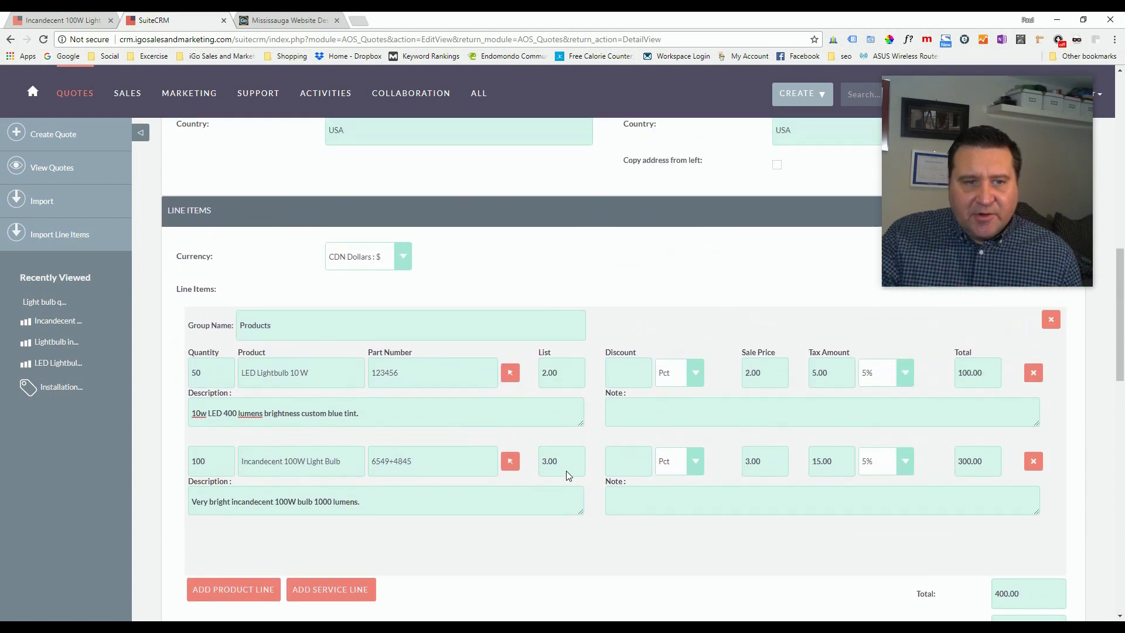
{"action": "scroll", "coordinate": [567, 474], "scroll_direction": "up", "scroll_amount": 7}
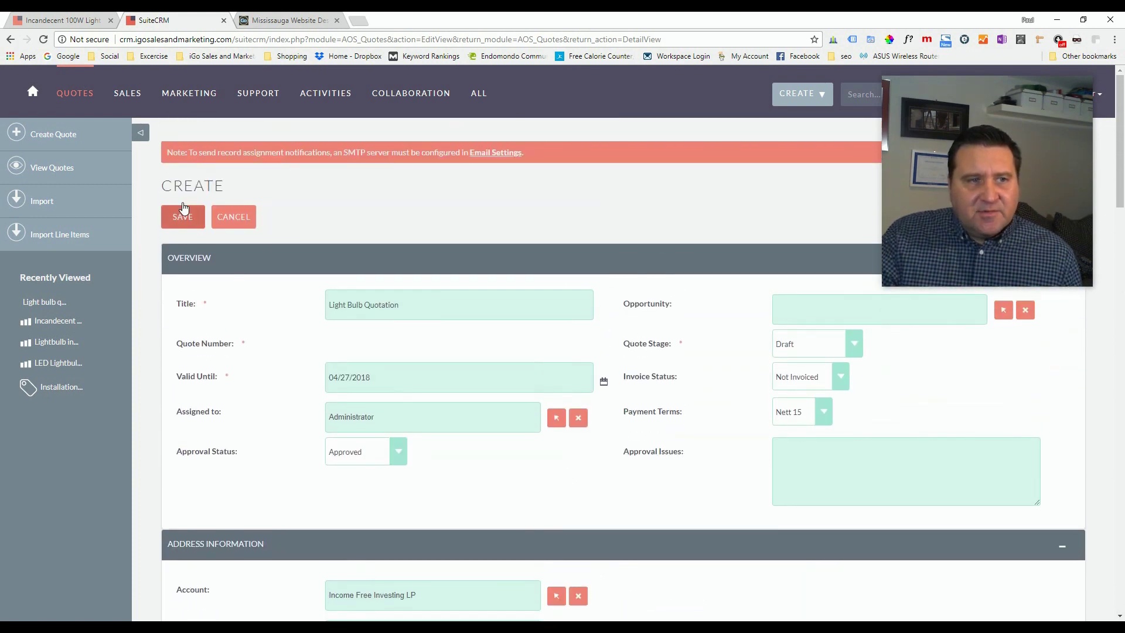
{"action": "left_click", "coordinate": [183, 213]}
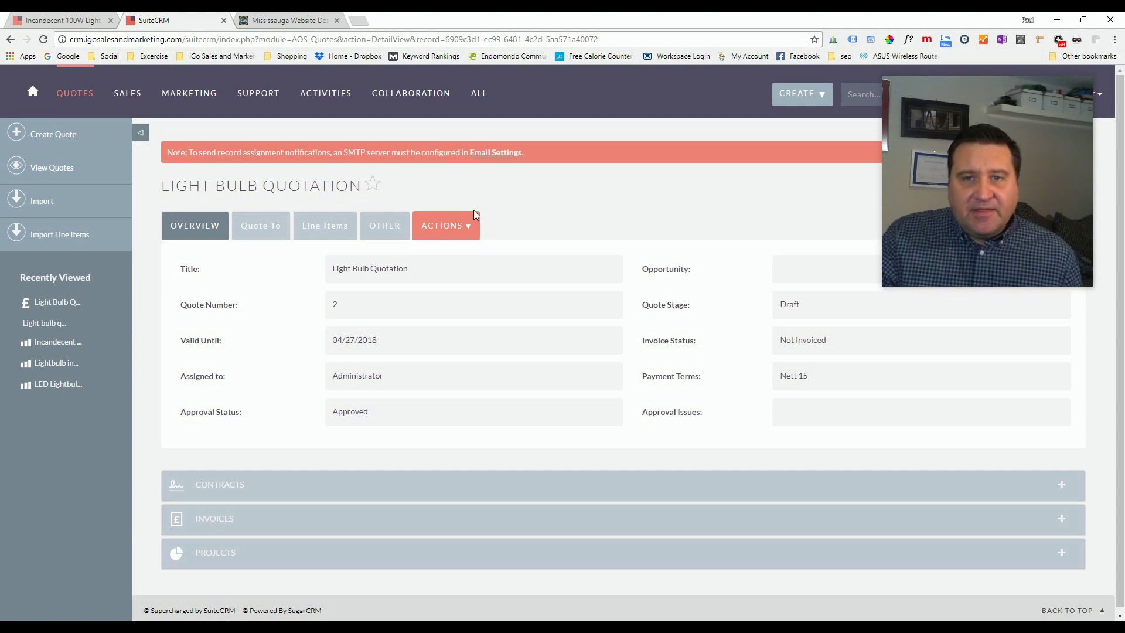
{"action": "left_click", "coordinate": [466, 232]}
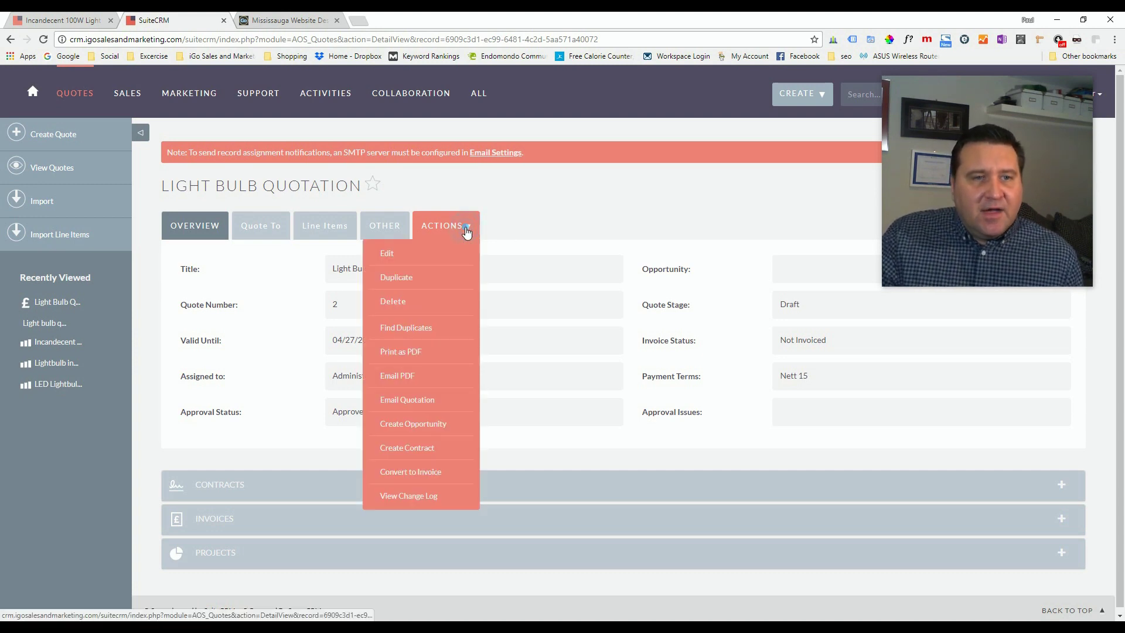
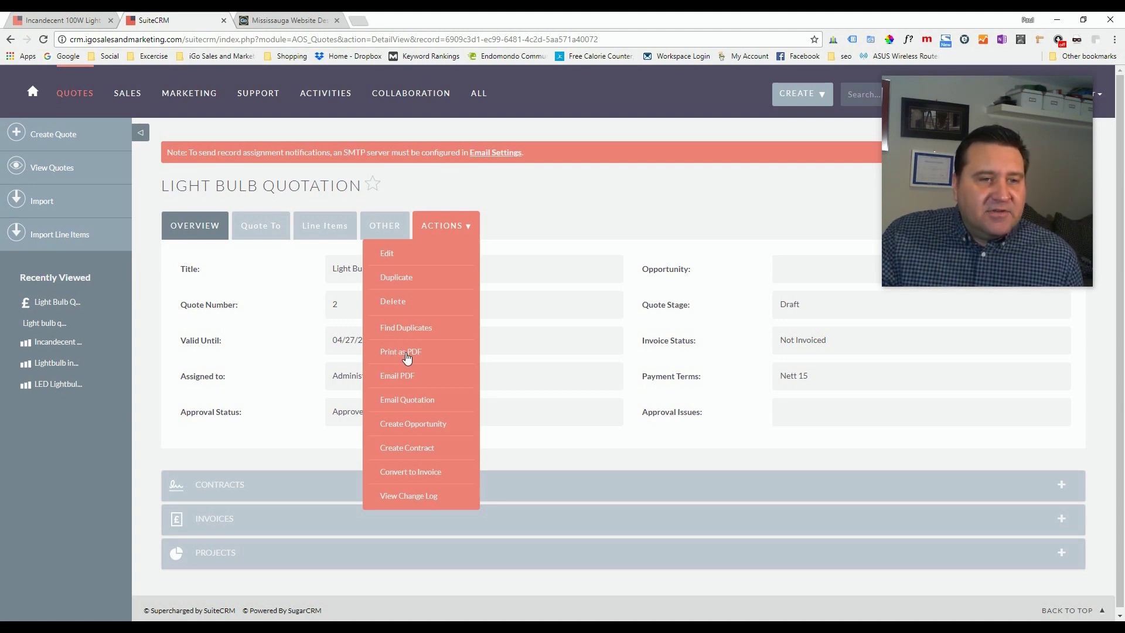
{"action": "left_click", "coordinate": [407, 356]}
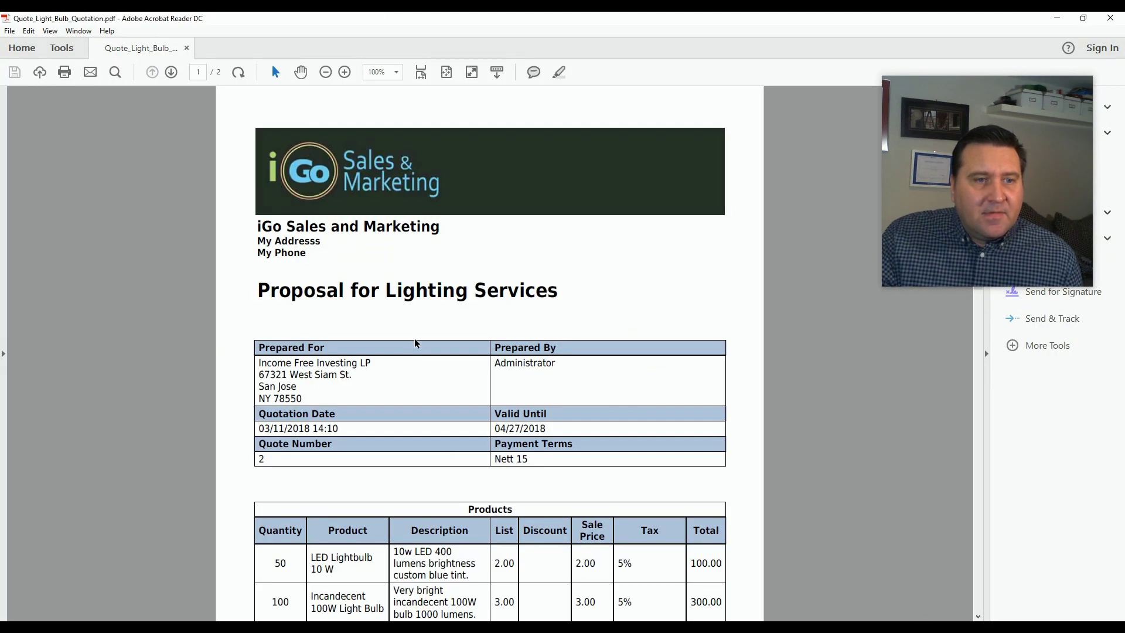
Step: Examine the quotation PDF's branded header, customer details, Products and Install Services tables, and group totals across both pages
{"action": "scroll", "coordinate": [537, 271], "scroll_direction": "down", "scroll_amount": 1}
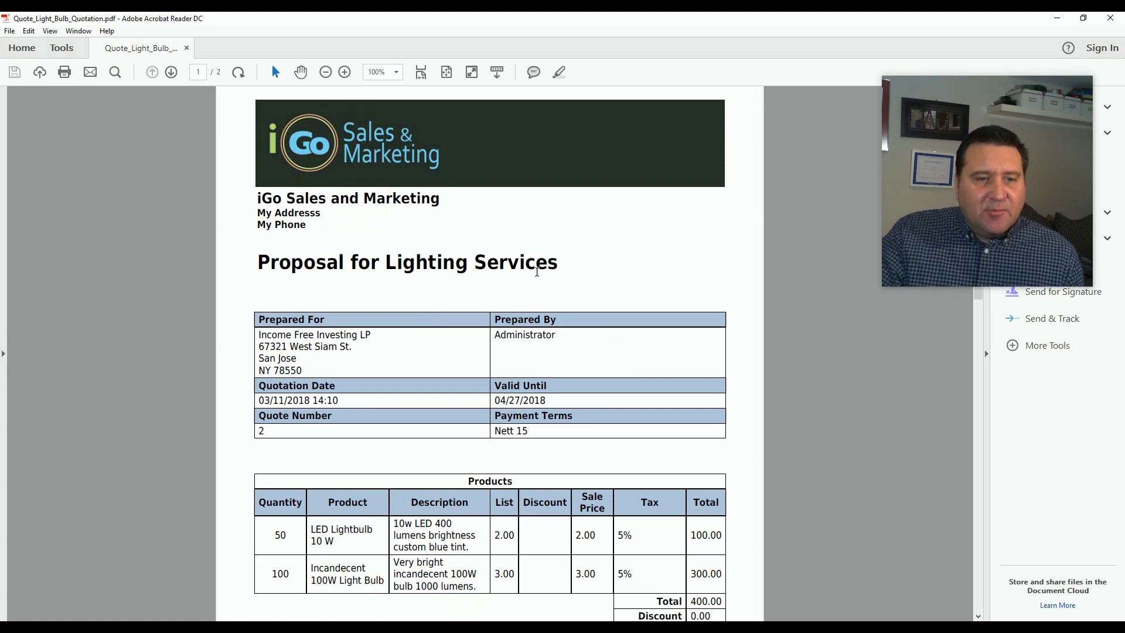
{"action": "scroll", "coordinate": [527, 257], "scroll_direction": "up", "scroll_amount": 1}
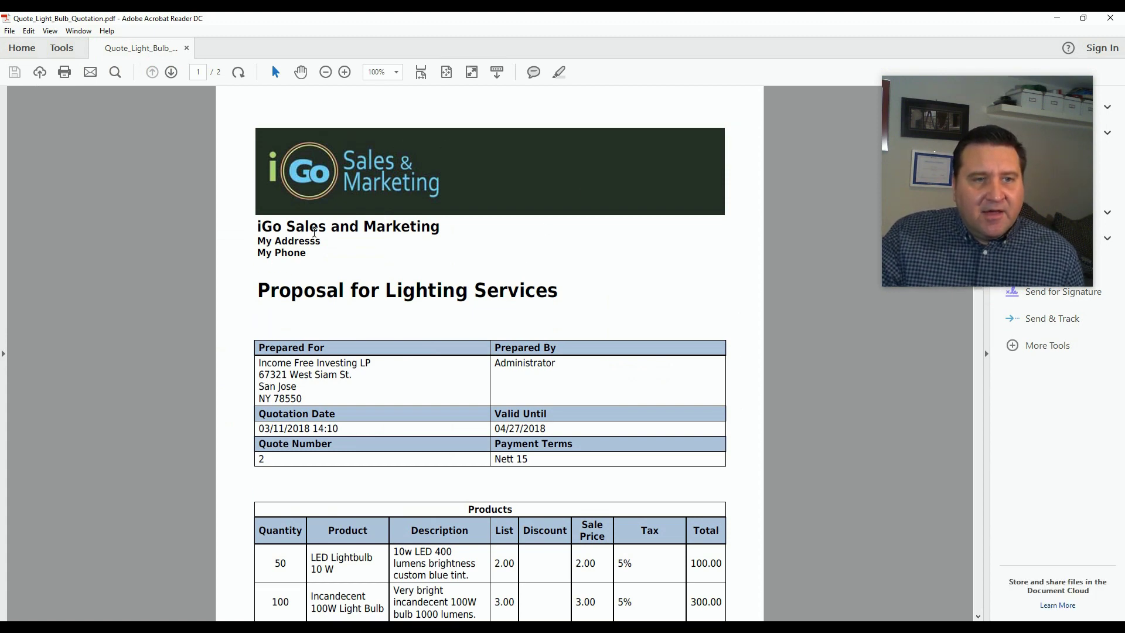
{"action": "scroll", "coordinate": [601, 312], "scroll_direction": "down", "scroll_amount": 1}
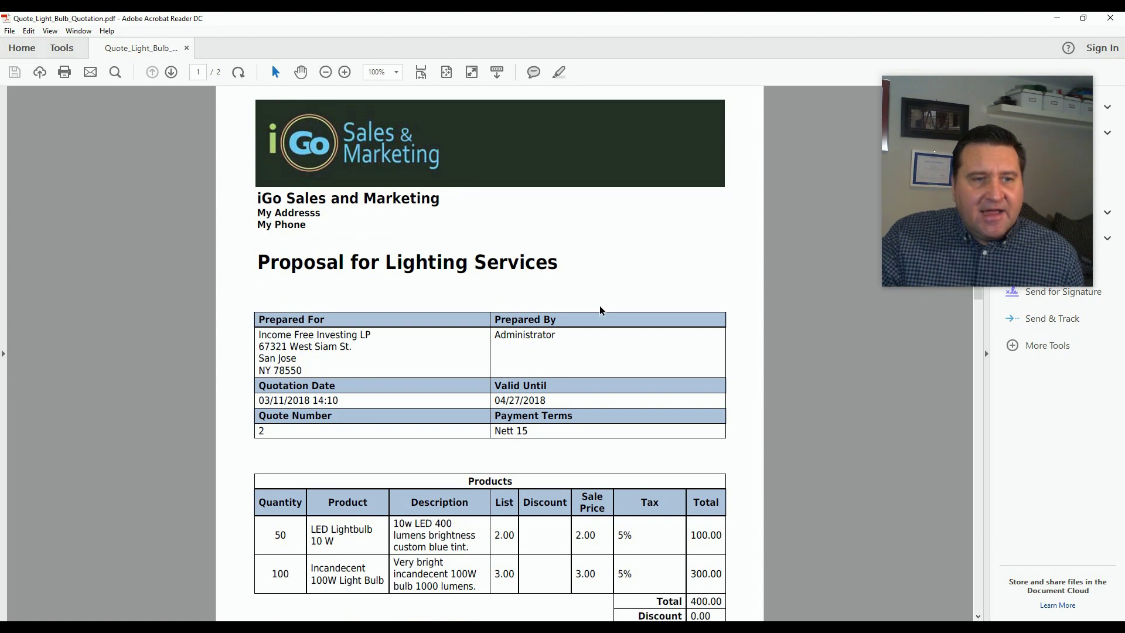
{"action": "scroll", "coordinate": [601, 312], "scroll_direction": "down", "scroll_amount": 1}
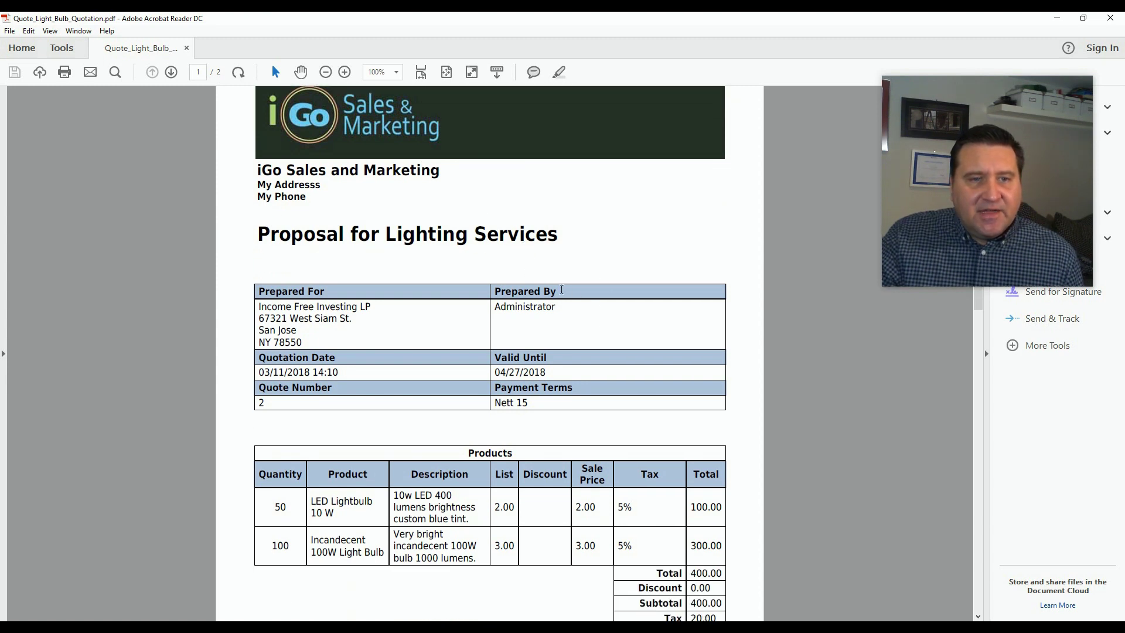
{"action": "scroll", "coordinate": [540, 272], "scroll_direction": "down", "scroll_amount": 2}
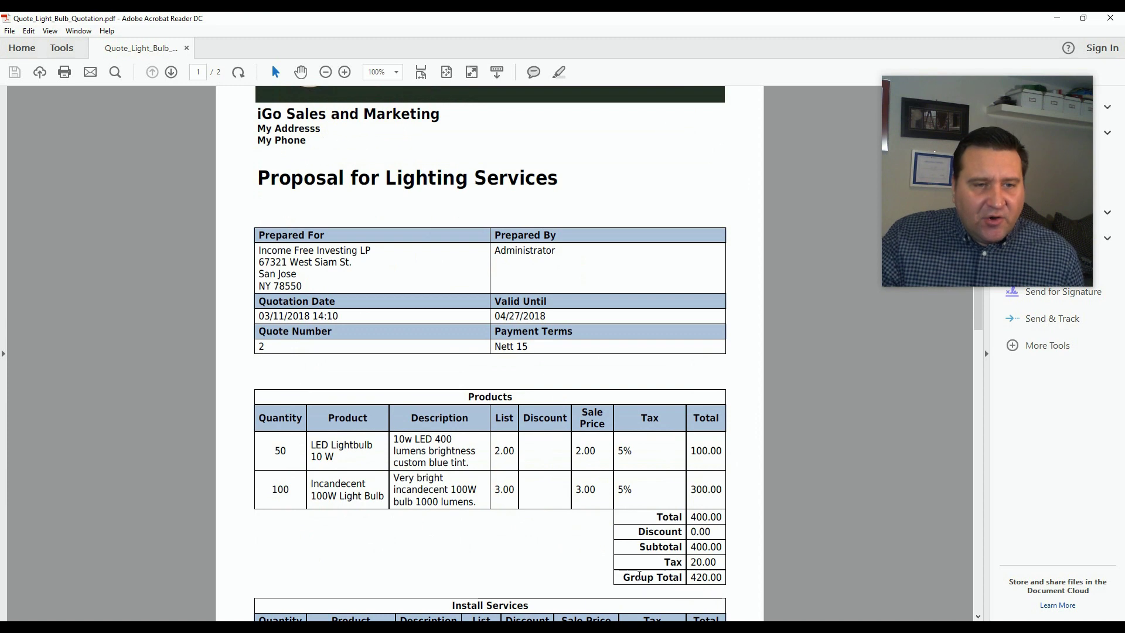
{"action": "scroll", "coordinate": [517, 390], "scroll_direction": "down", "scroll_amount": 3}
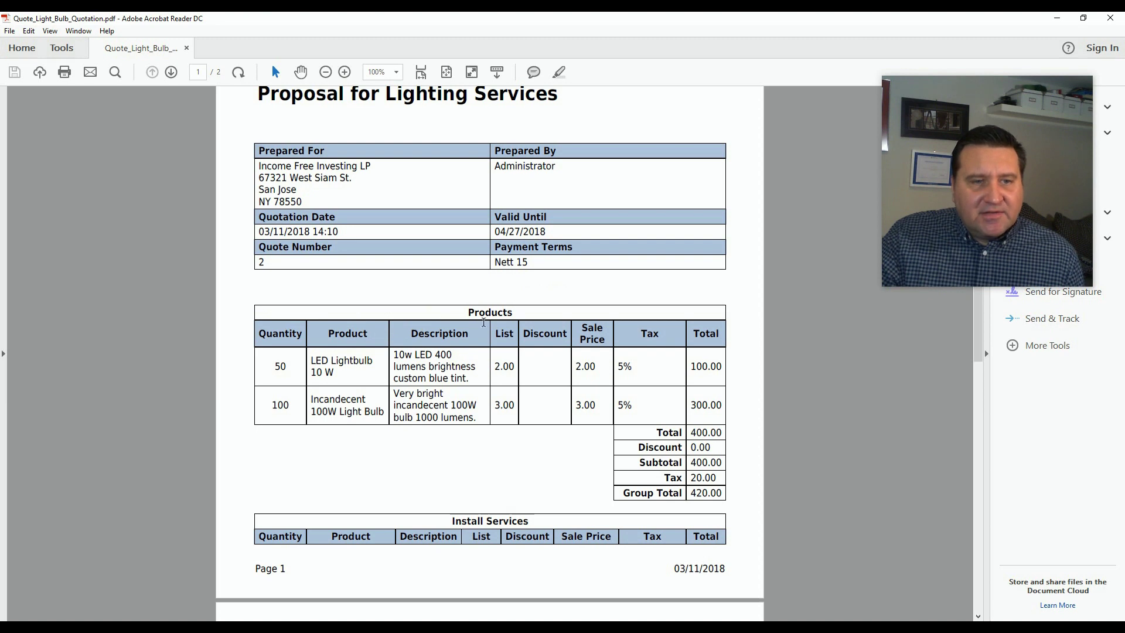
{"action": "scroll", "coordinate": [523, 380], "scroll_direction": "down", "scroll_amount": 3}
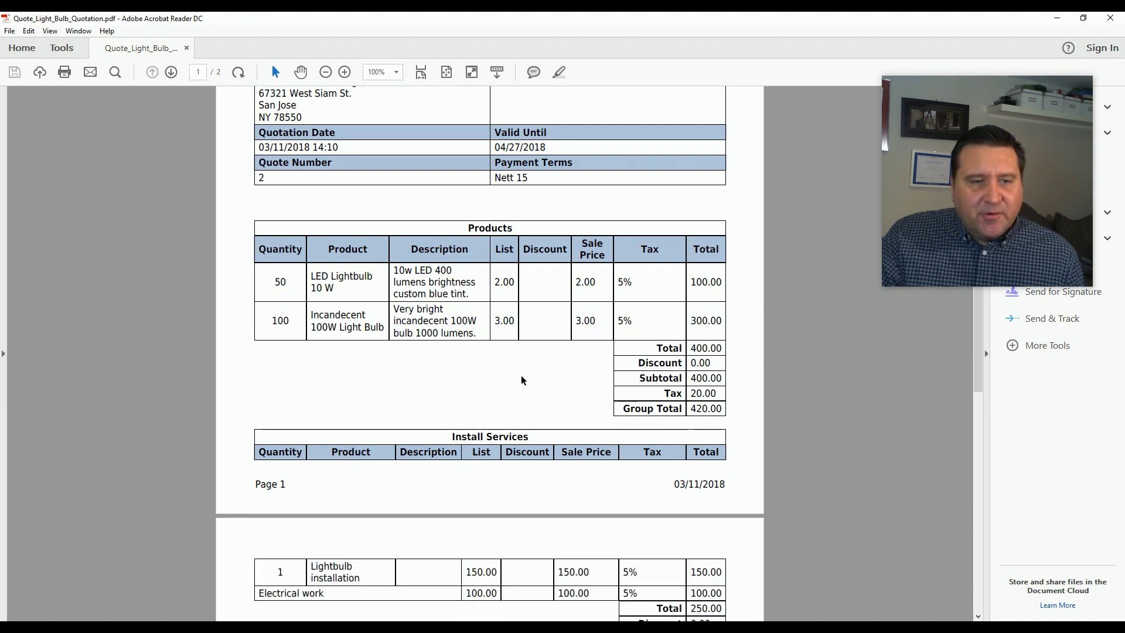
{"action": "scroll", "coordinate": [523, 380], "scroll_direction": "down", "scroll_amount": 3}
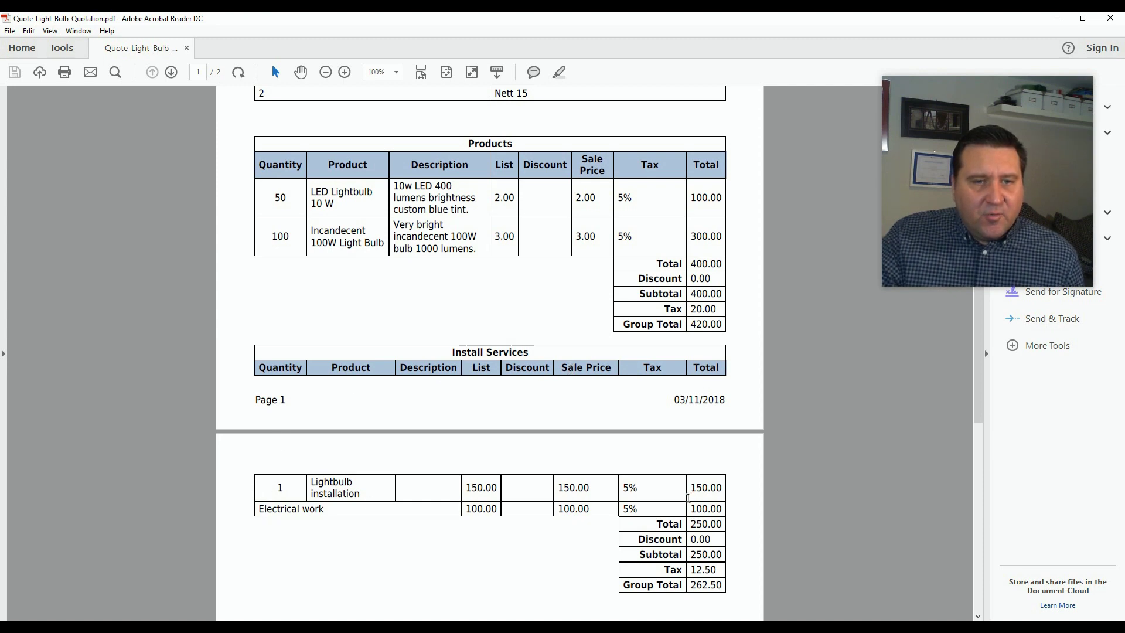
{"action": "scroll", "coordinate": [495, 402], "scroll_direction": "down", "scroll_amount": 5}
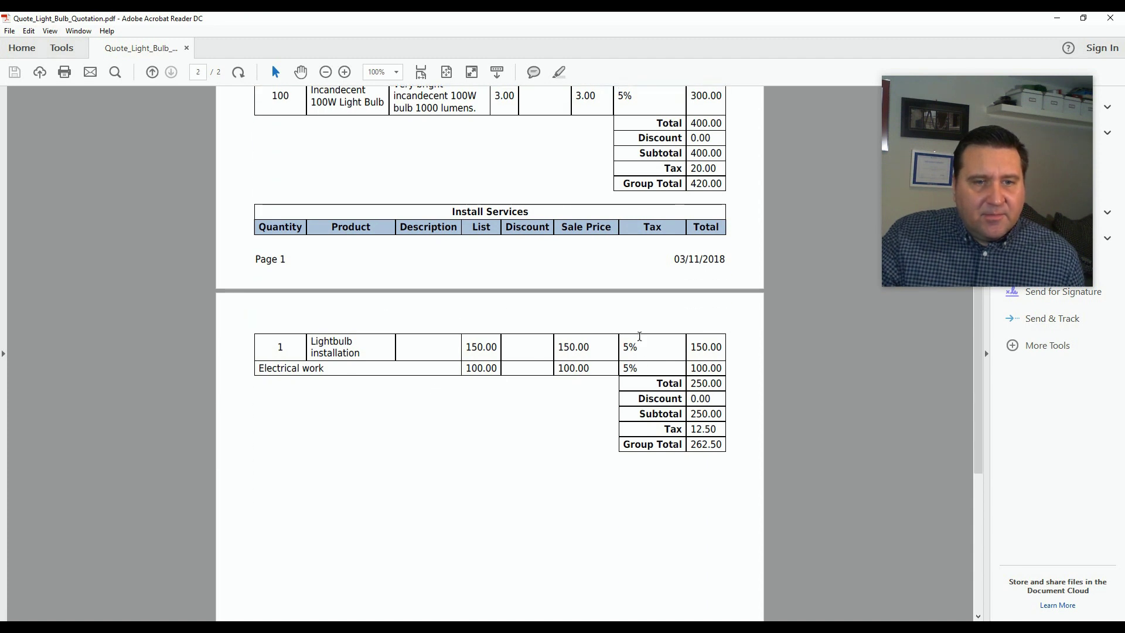
{"action": "scroll", "coordinate": [495, 390], "scroll_direction": "up", "scroll_amount": 10}
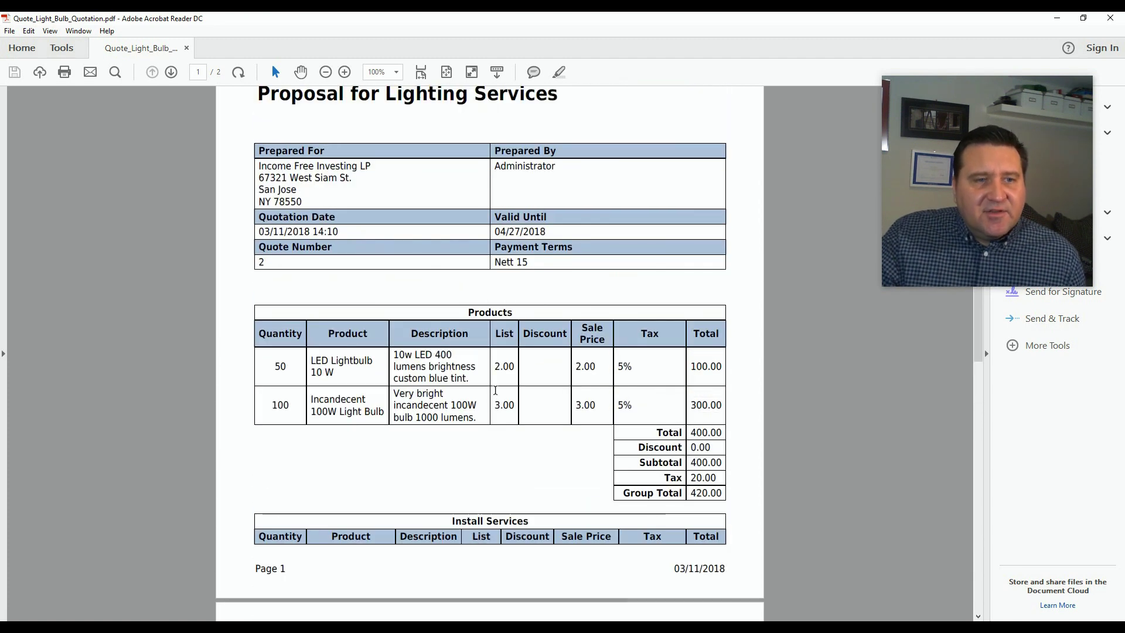
{"action": "scroll", "coordinate": [495, 390], "scroll_direction": "up", "scroll_amount": 2}
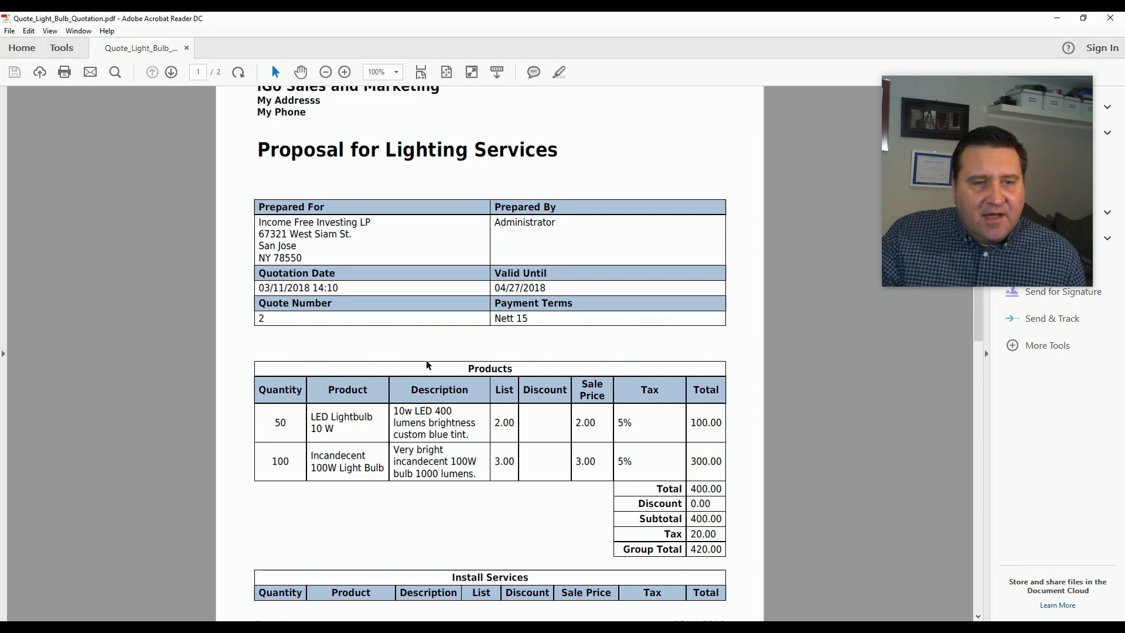
{"action": "scroll", "coordinate": [421, 364], "scroll_direction": "down", "scroll_amount": 5}
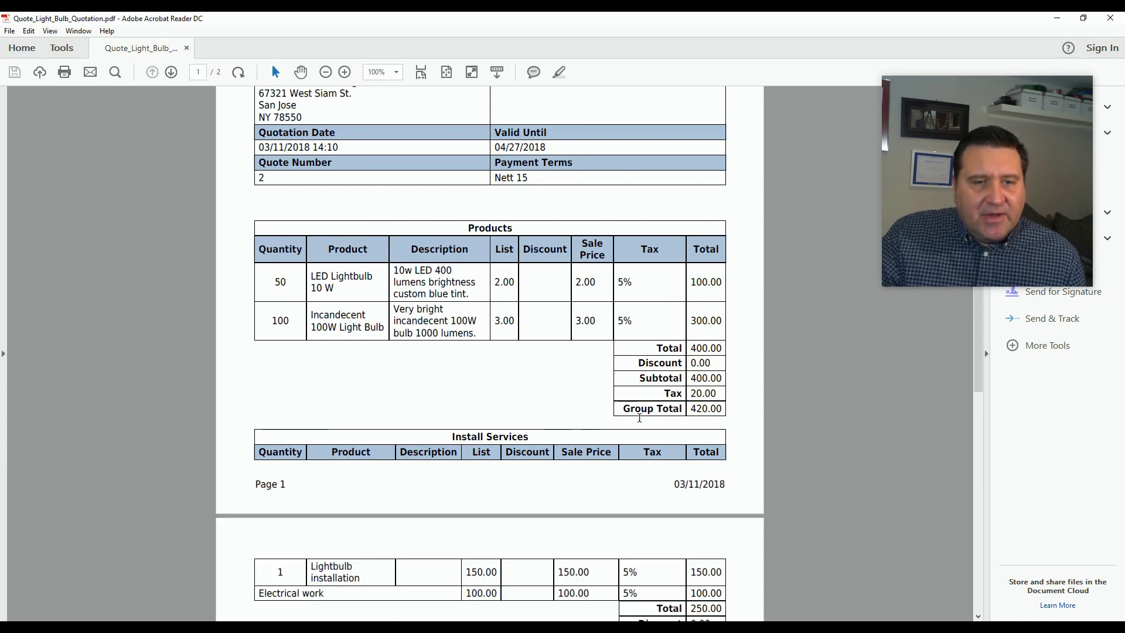
{"action": "scroll", "coordinate": [621, 419], "scroll_direction": "down", "scroll_amount": 3}
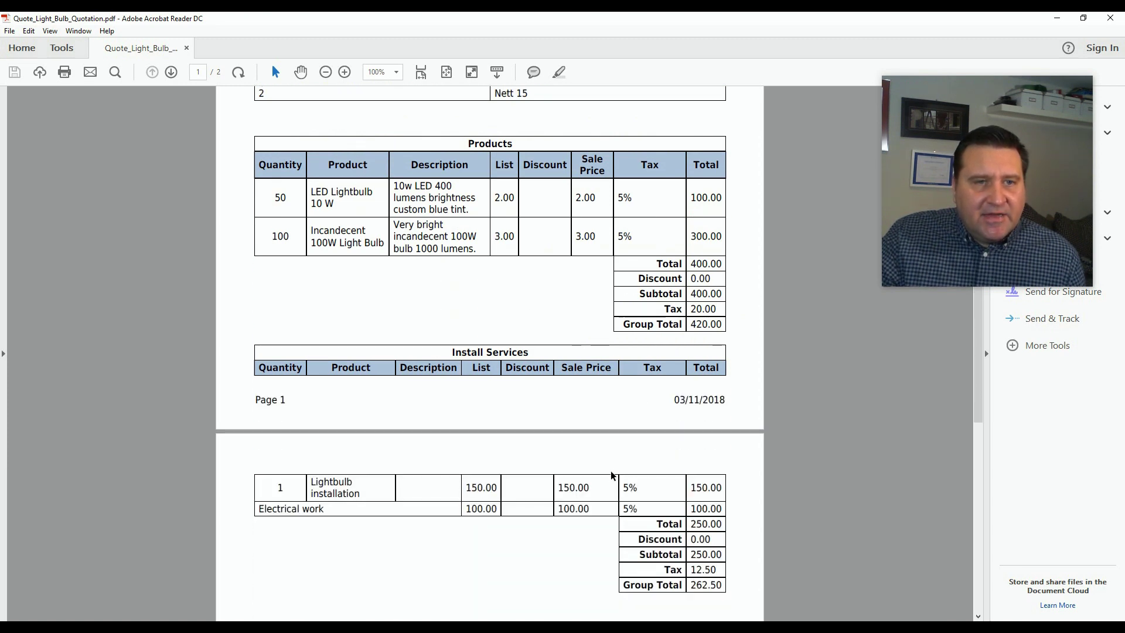
Step: Review the quotation PDF again, checking the header, customer details, Discount column and how the Install Services table splits across the two pages
{"action": "scroll", "coordinate": [523, 459], "scroll_direction": "up", "scroll_amount": 8}
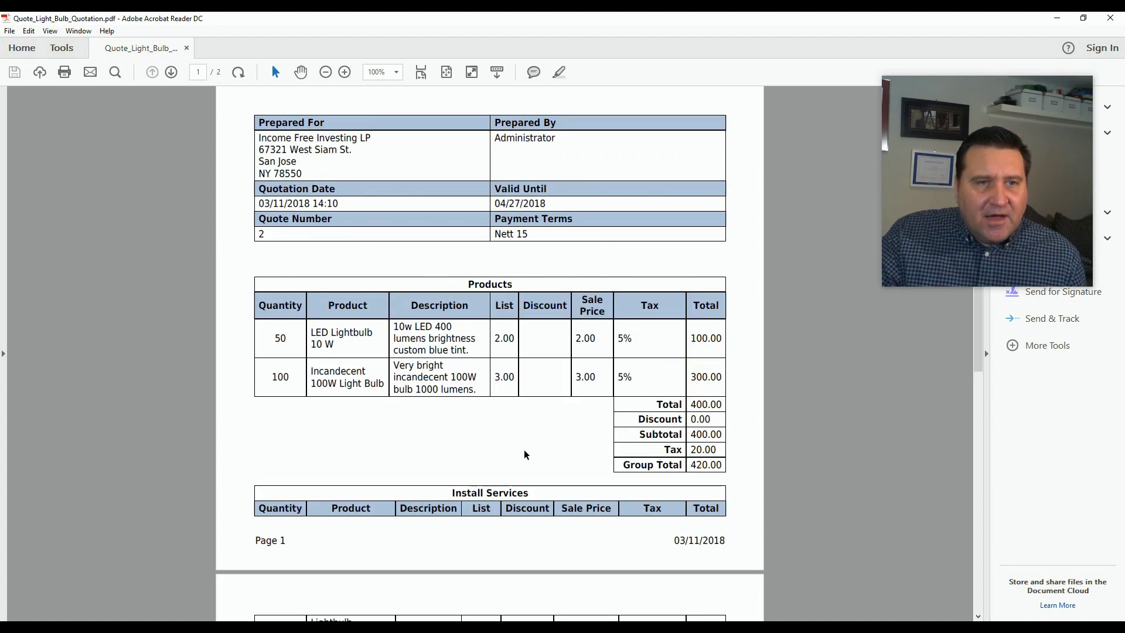
{"action": "scroll", "coordinate": [524, 450], "scroll_direction": "up", "scroll_amount": 3}
{"action": "scroll", "coordinate": [524, 450], "scroll_direction": "down", "scroll_amount": 1}
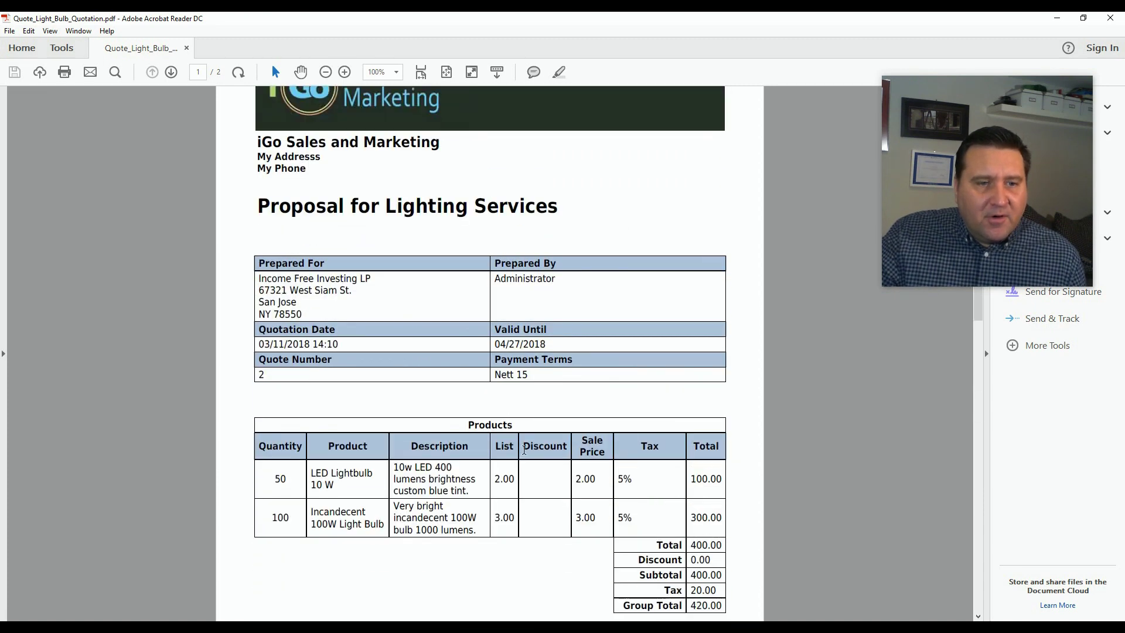
{"action": "scroll", "coordinate": [454, 365], "scroll_direction": "down", "scroll_amount": 2}
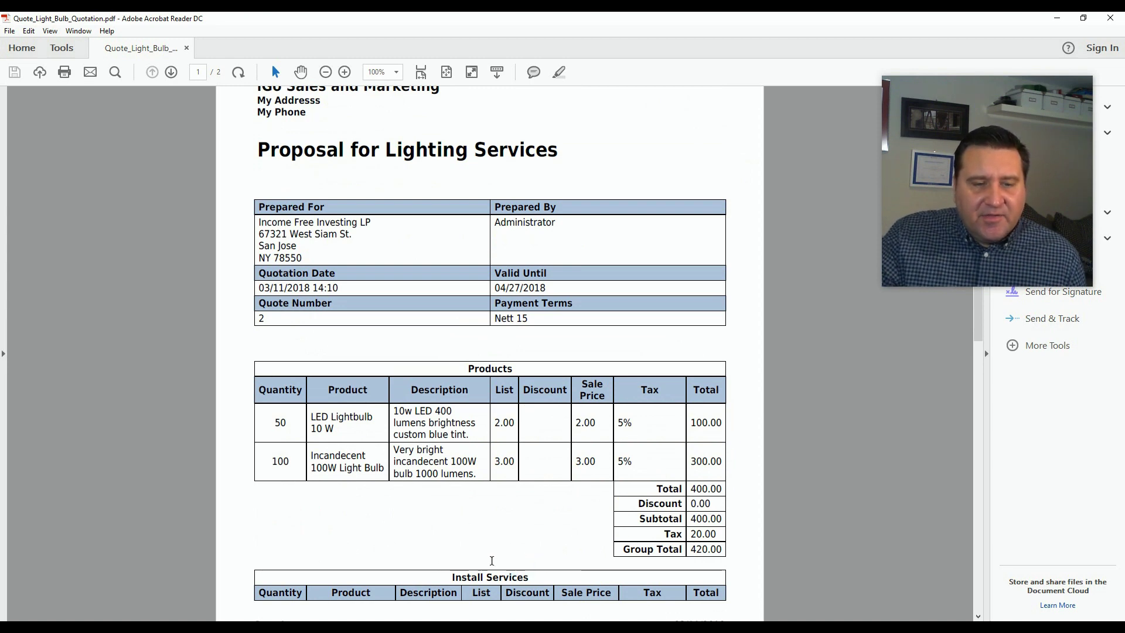
{"action": "scroll", "coordinate": [492, 562], "scroll_direction": "down", "scroll_amount": 4}
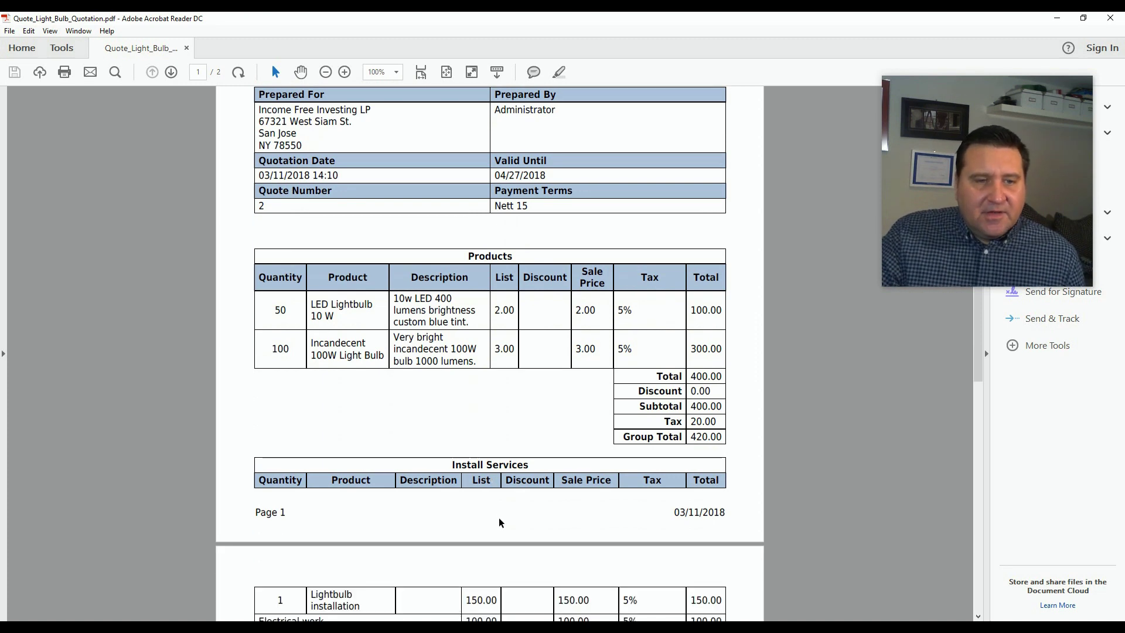
{"action": "scroll", "coordinate": [511, 489], "scroll_direction": "down", "scroll_amount": 3}
{"action": "scroll", "coordinate": [511, 489], "scroll_direction": "down", "scroll_amount": 2}
{"action": "scroll", "coordinate": [511, 486], "scroll_direction": "down", "scroll_amount": 1}
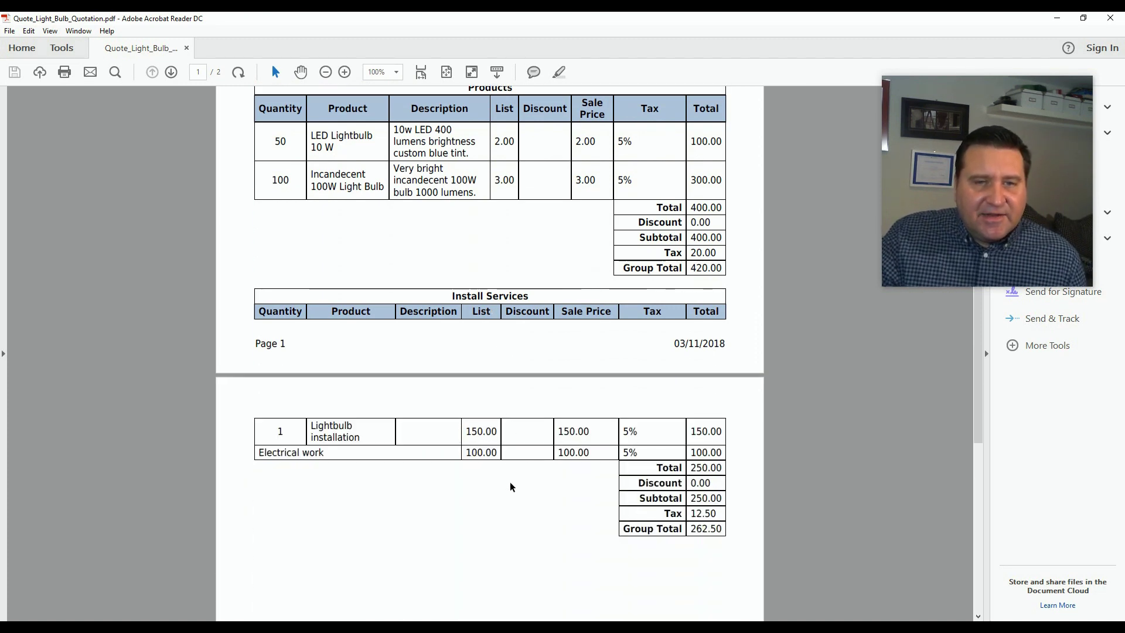
{"action": "scroll", "coordinate": [479, 483], "scroll_direction": "down", "scroll_amount": 1}
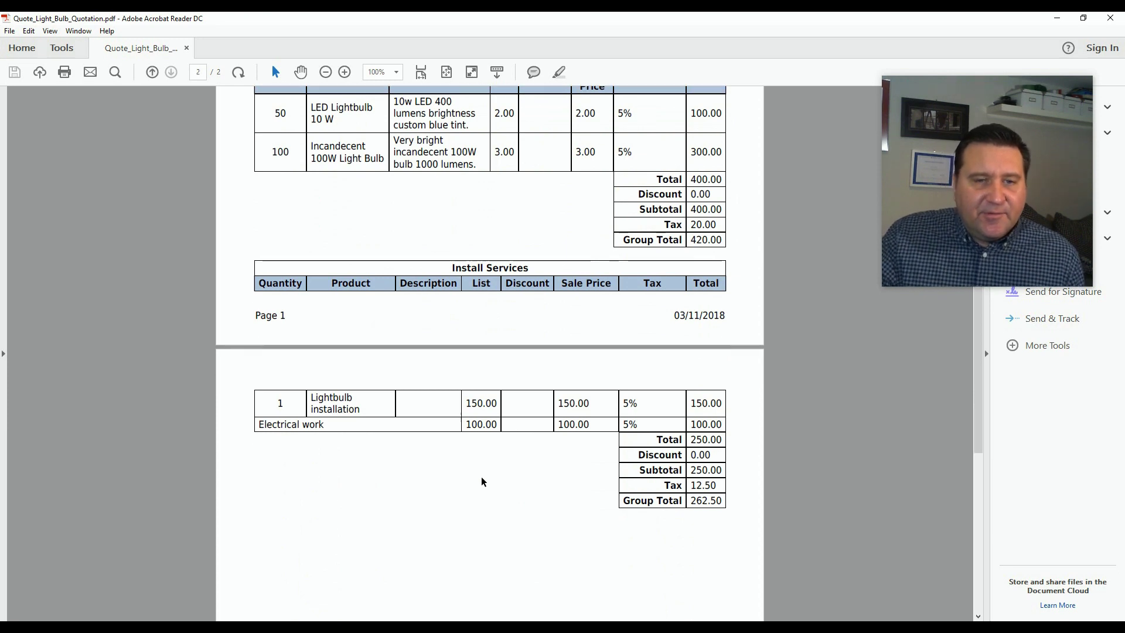
{"action": "scroll", "coordinate": [482, 482], "scroll_direction": "up", "scroll_amount": 3}
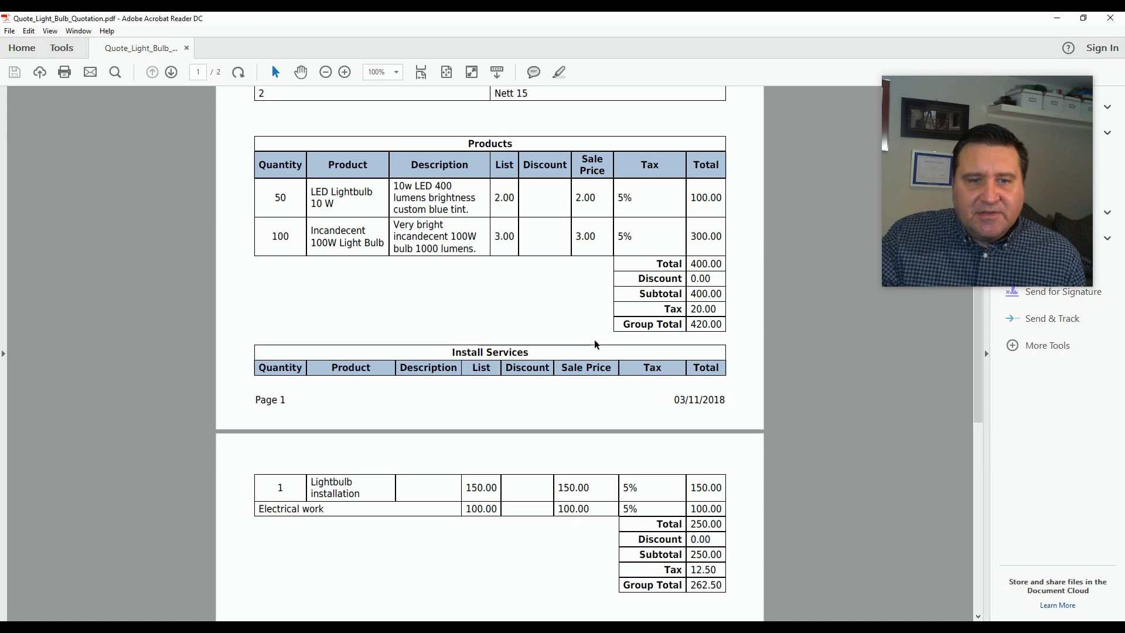
{"action": "scroll", "coordinate": [574, 508], "scroll_direction": "down", "scroll_amount": 3}
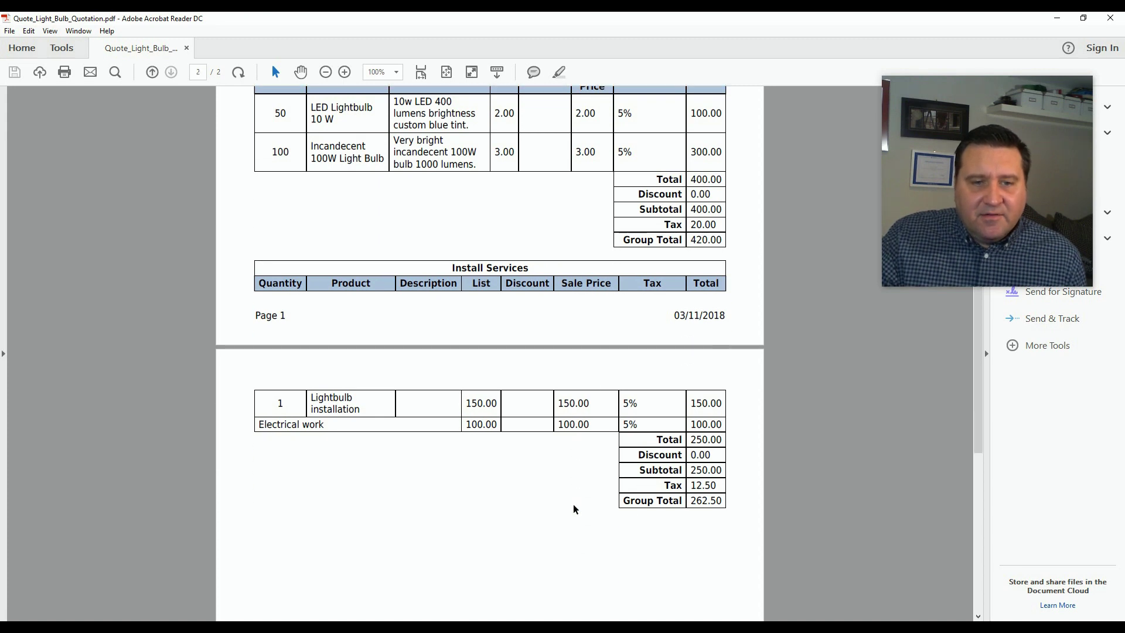
{"action": "scroll", "coordinate": [587, 479], "scroll_direction": "up", "scroll_amount": 4}
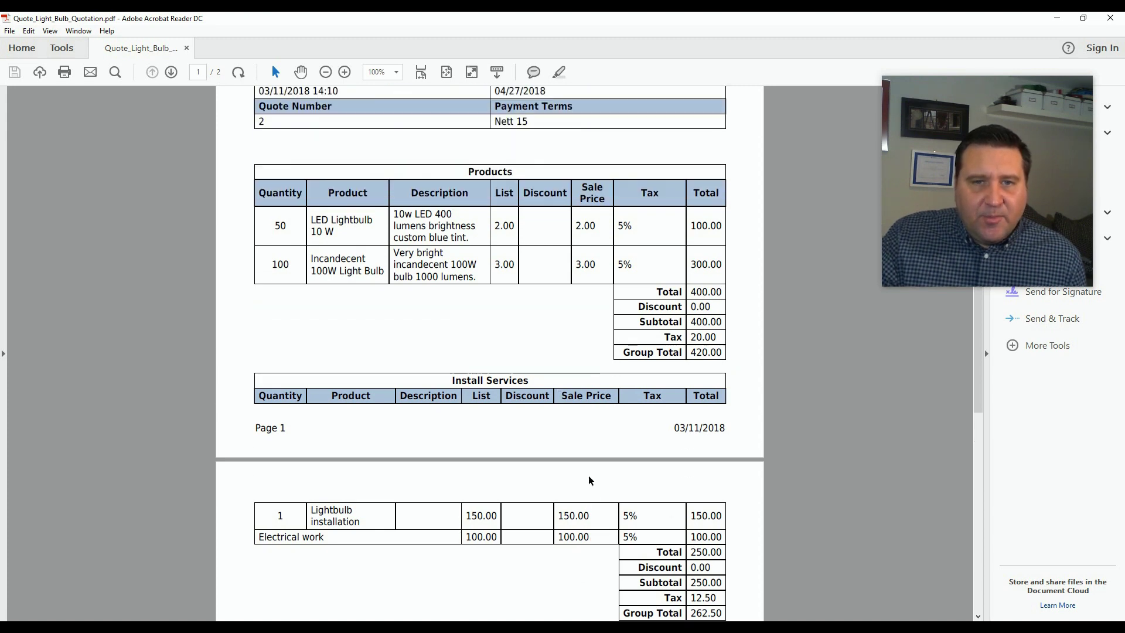
{"action": "scroll", "coordinate": [587, 478], "scroll_direction": "down", "scroll_amount": 5}
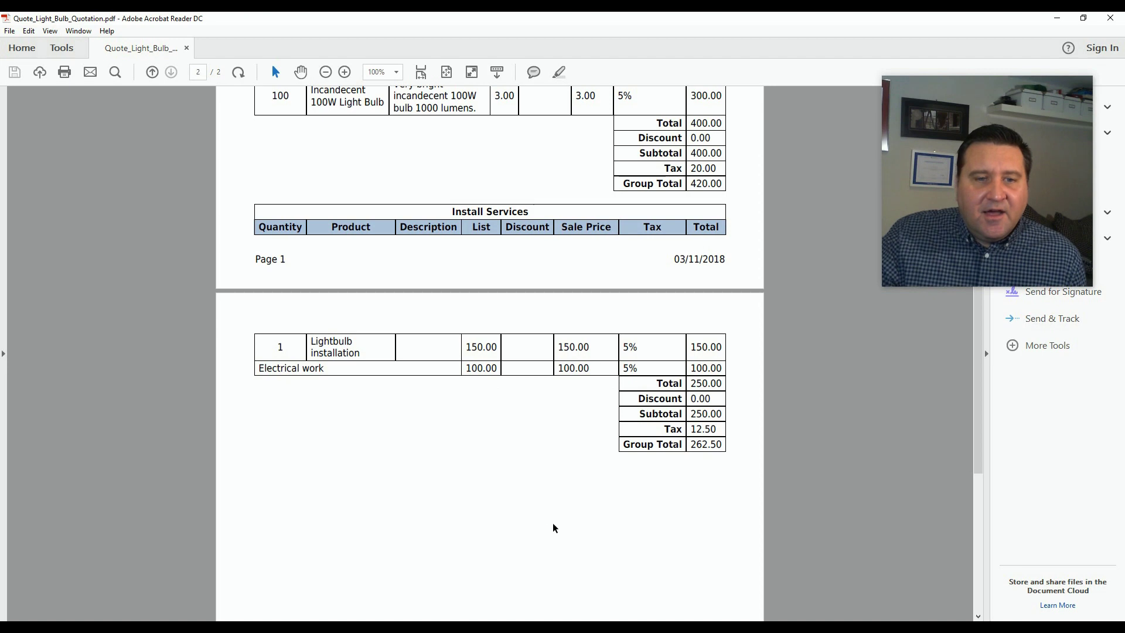
{"action": "scroll", "coordinate": [552, 527], "scroll_direction": "down", "scroll_amount": 5}
{"action": "scroll", "coordinate": [554, 528], "scroll_direction": "up", "scroll_amount": 15}
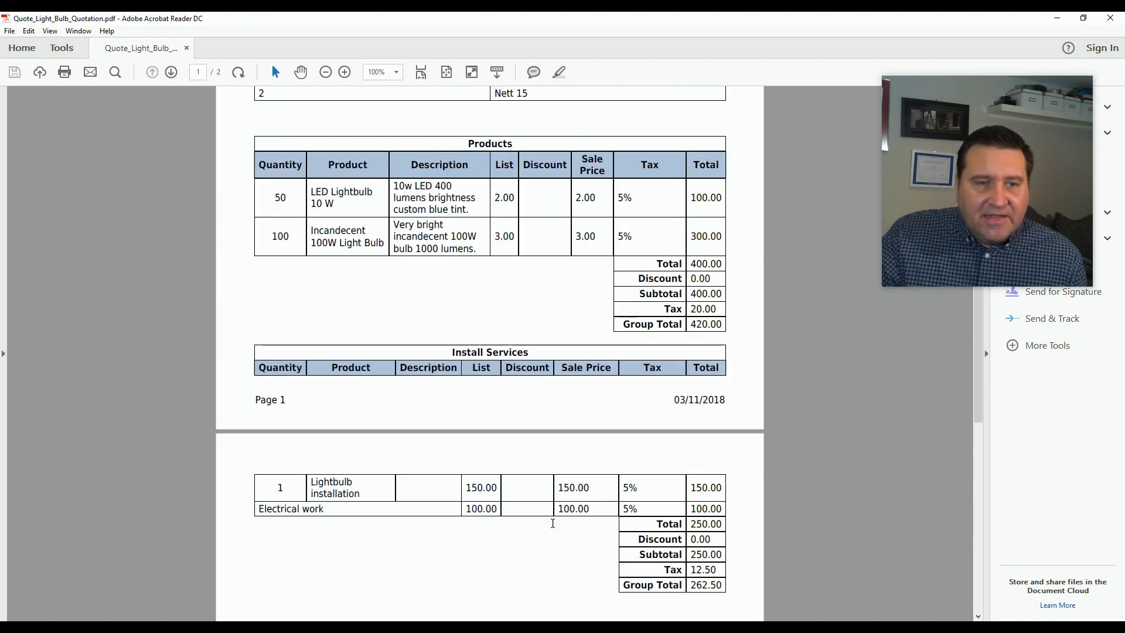
{"action": "scroll", "coordinate": [554, 526], "scroll_direction": "up", "scroll_amount": 2}
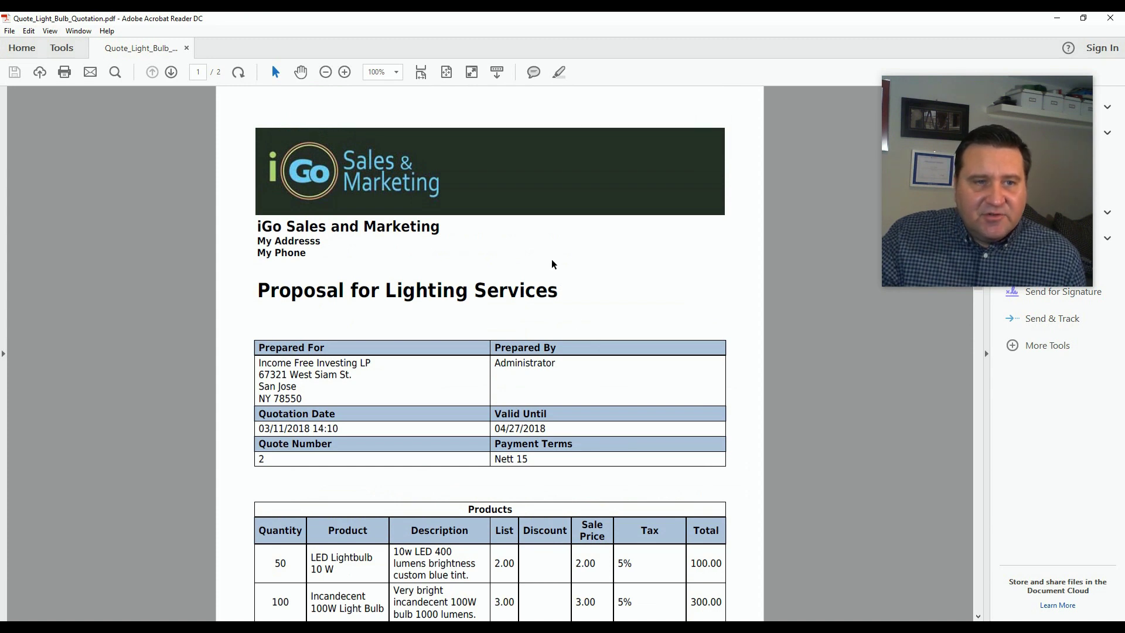
{"action": "scroll", "coordinate": [600, 285], "scroll_direction": "down", "scroll_amount": 3}
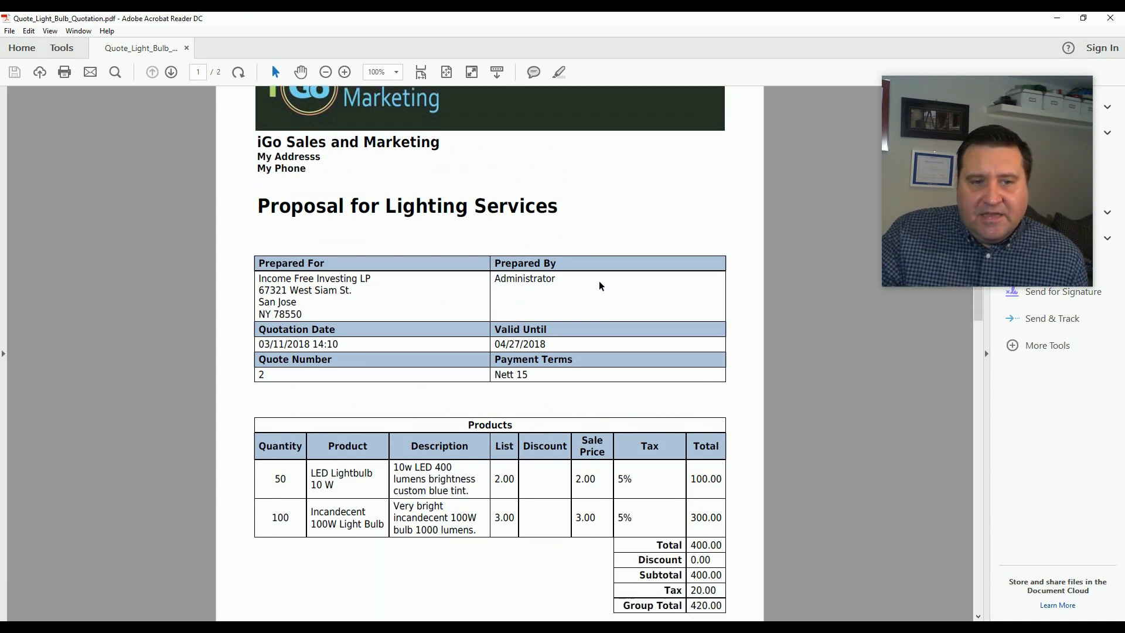
{"action": "scroll", "coordinate": [600, 288], "scroll_direction": "down", "scroll_amount": 1}
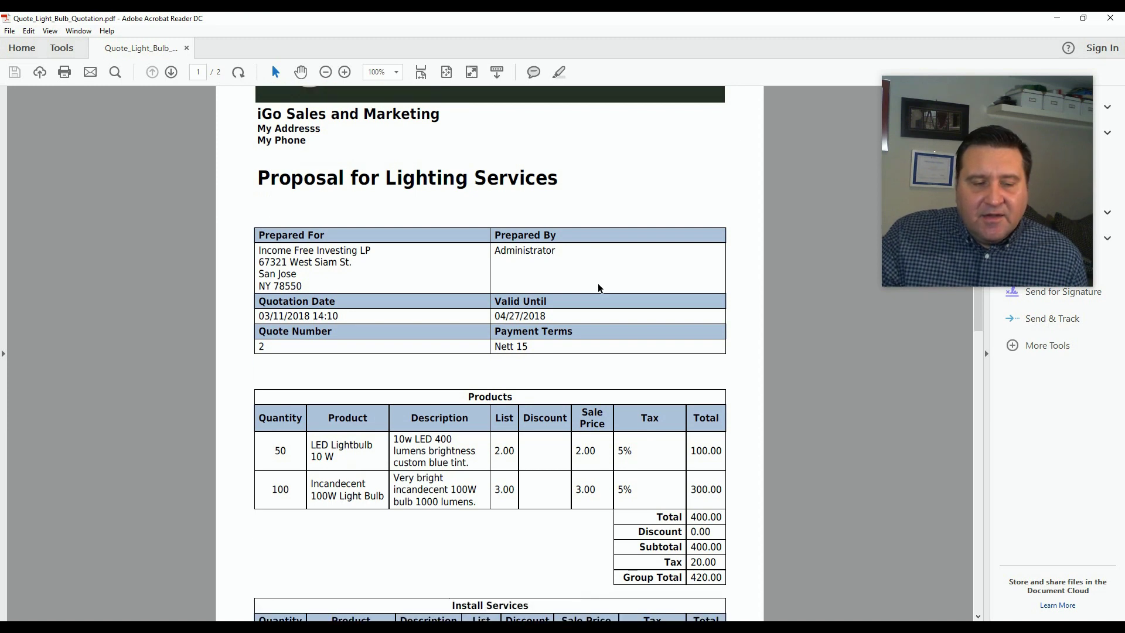
{"action": "scroll", "coordinate": [599, 288], "scroll_direction": "down", "scroll_amount": 2}
{"action": "scroll", "coordinate": [599, 289], "scroll_direction": "down", "scroll_amount": 2}
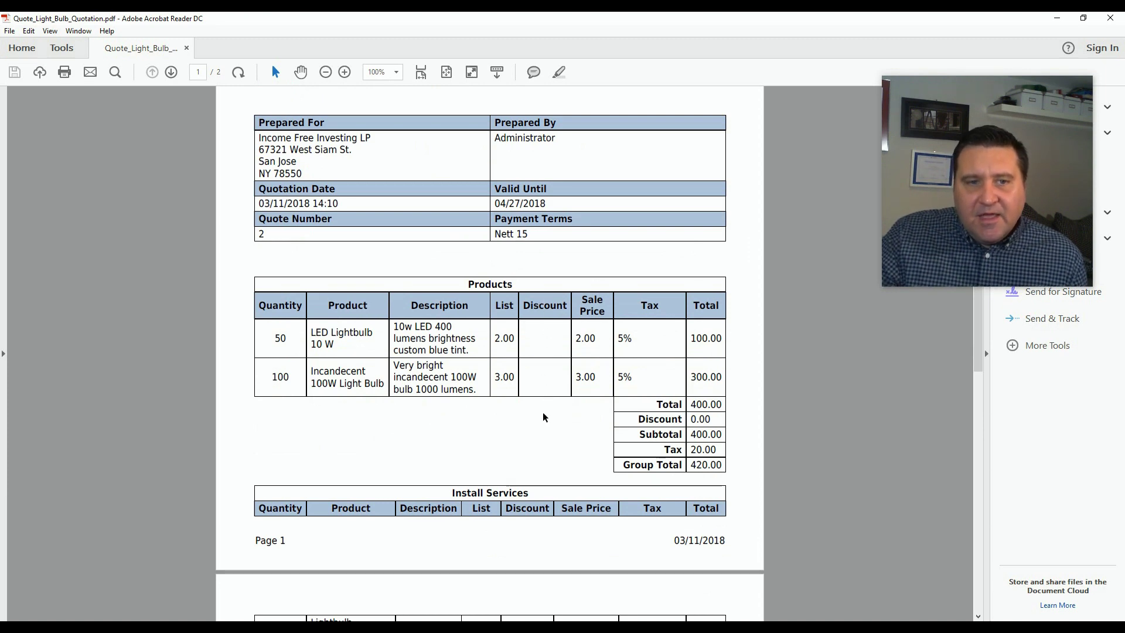
Step: Switch back to SuiteCRM in the browser and open the list of PDF templates
{"action": "left_click", "coordinate": [1054, 19]}
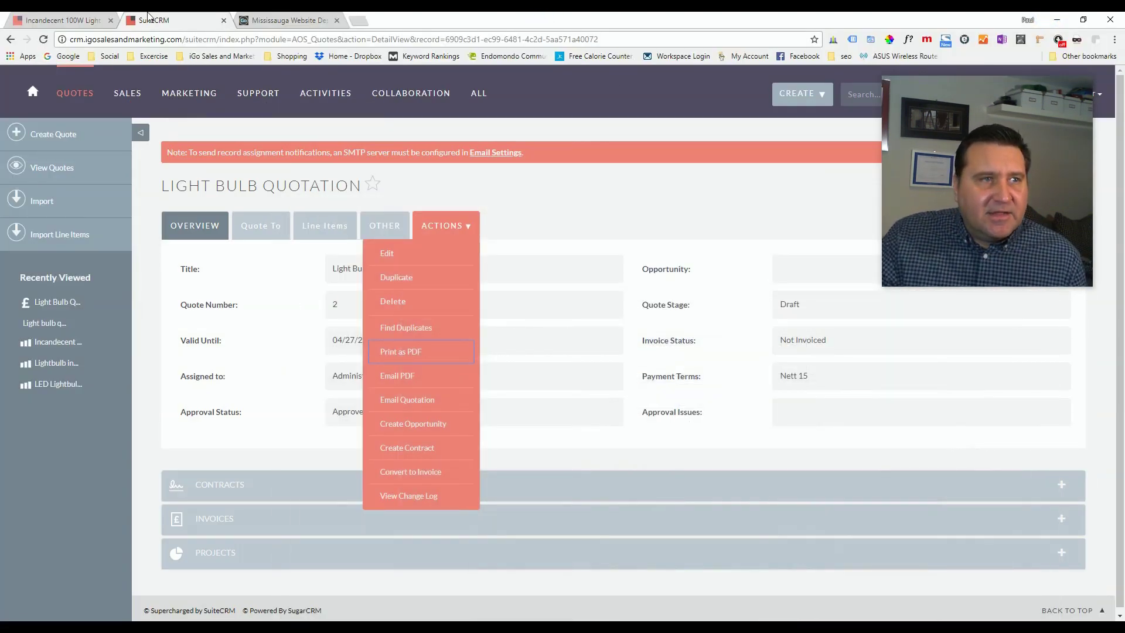
{"action": "left_click", "coordinate": [76, 20]}
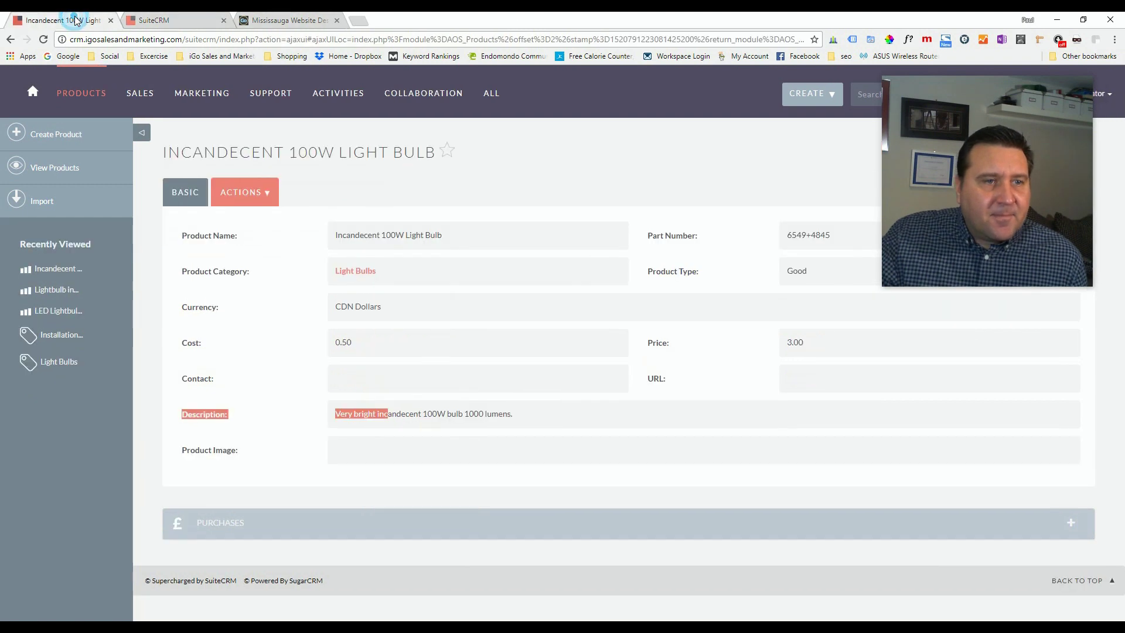
{"action": "mouse_move", "coordinate": [492, 93]}
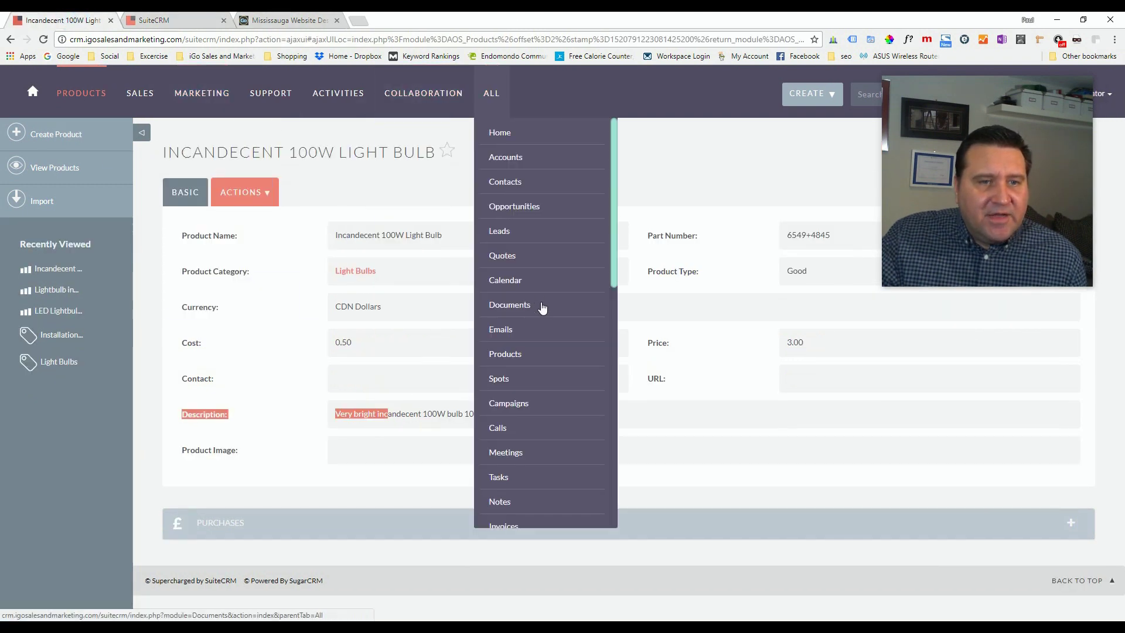
{"action": "scroll", "coordinate": [536, 299], "scroll_direction": "down", "scroll_amount": 5}
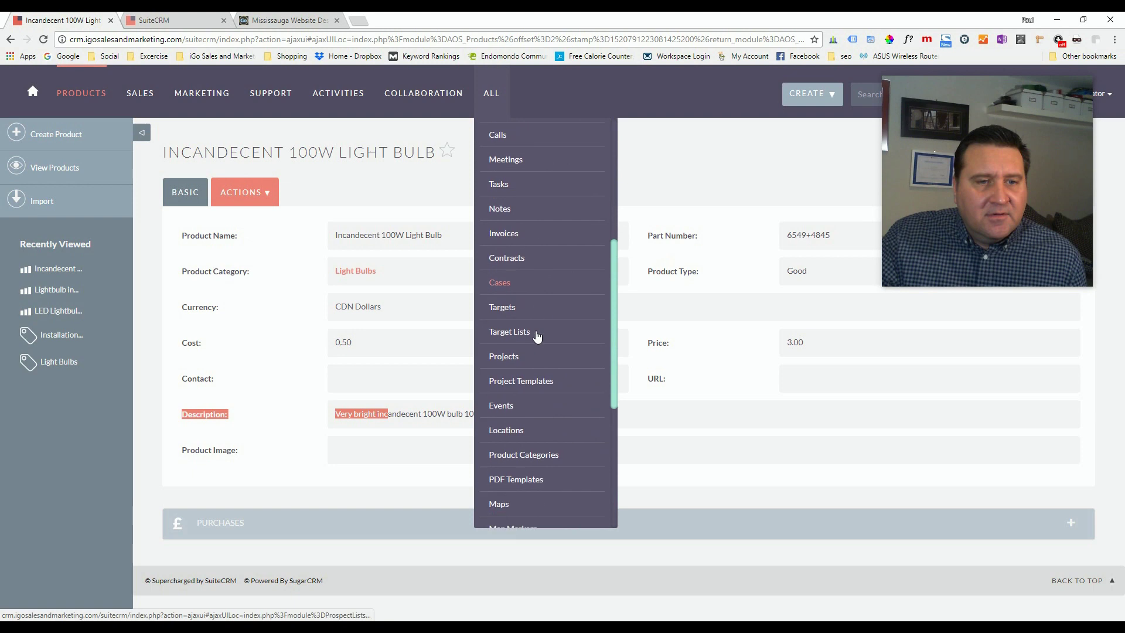
{"action": "scroll", "coordinate": [536, 335], "scroll_direction": "down", "scroll_amount": 5}
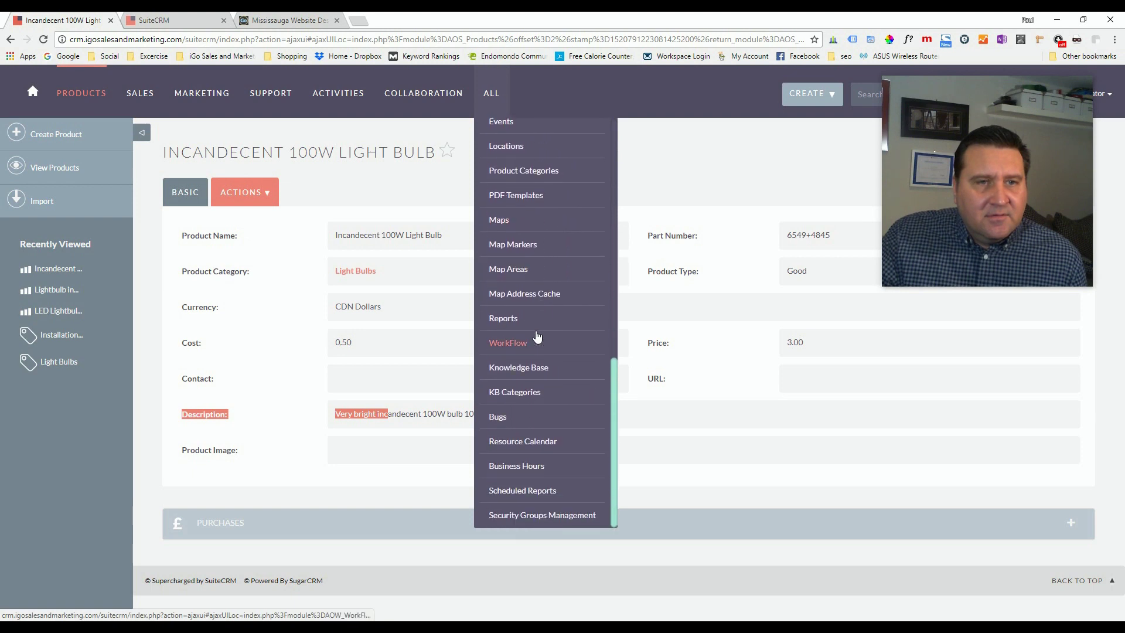
{"action": "scroll", "coordinate": [536, 335], "scroll_direction": "up", "scroll_amount": 4}
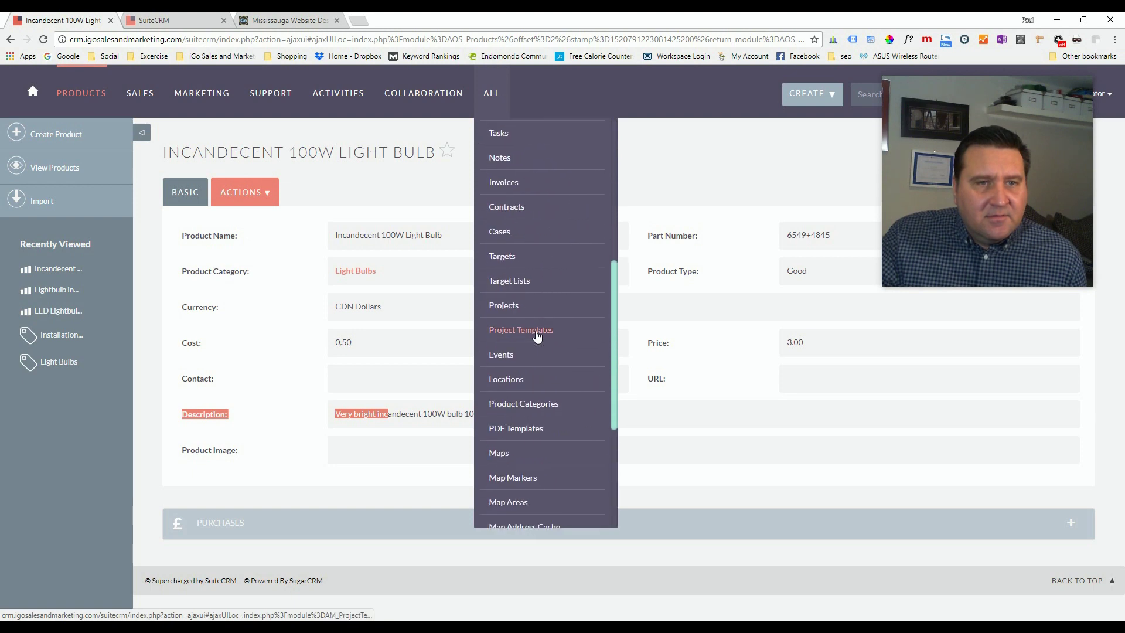
{"action": "left_click", "coordinate": [515, 433]}
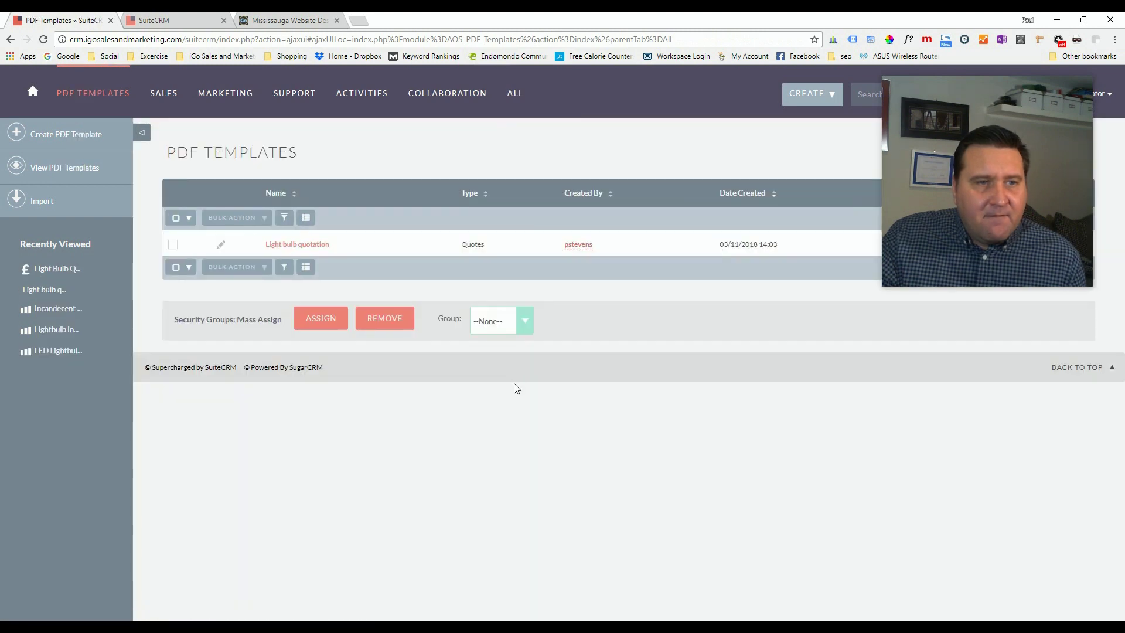
Step: Open the Light bulb quotation template, look over its body layout and start editing it
{"action": "left_click", "coordinate": [311, 245]}
{"action": "scroll", "coordinate": [472, 282], "scroll_direction": "down", "scroll_amount": 2}
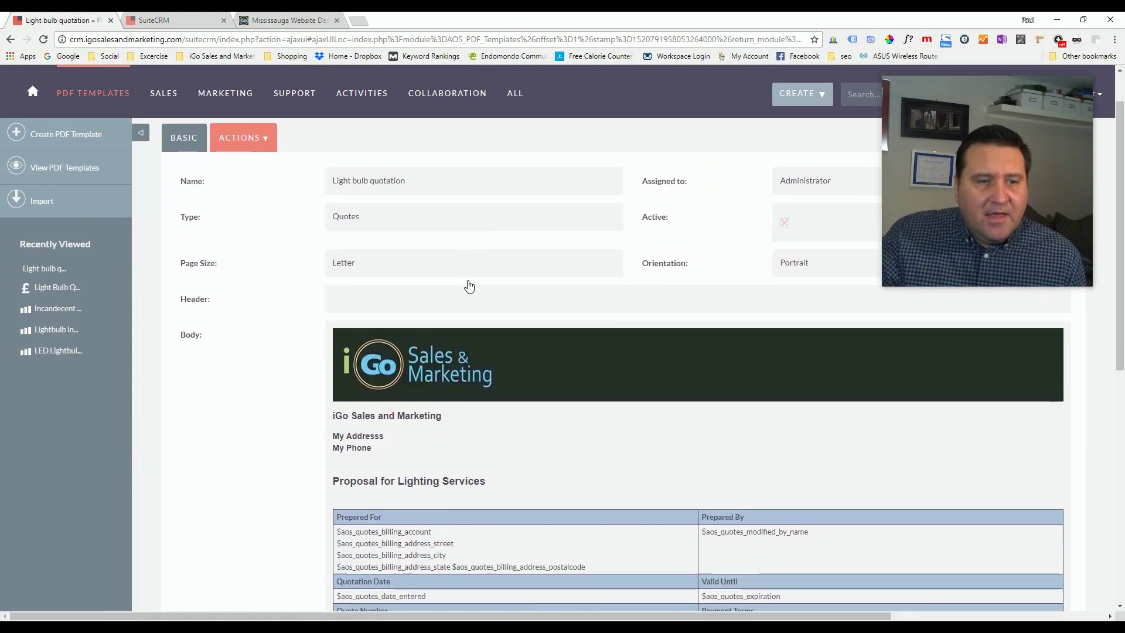
{"action": "scroll", "coordinate": [472, 292], "scroll_direction": "down", "scroll_amount": 3}
{"action": "scroll", "coordinate": [502, 369], "scroll_direction": "up", "scroll_amount": 5}
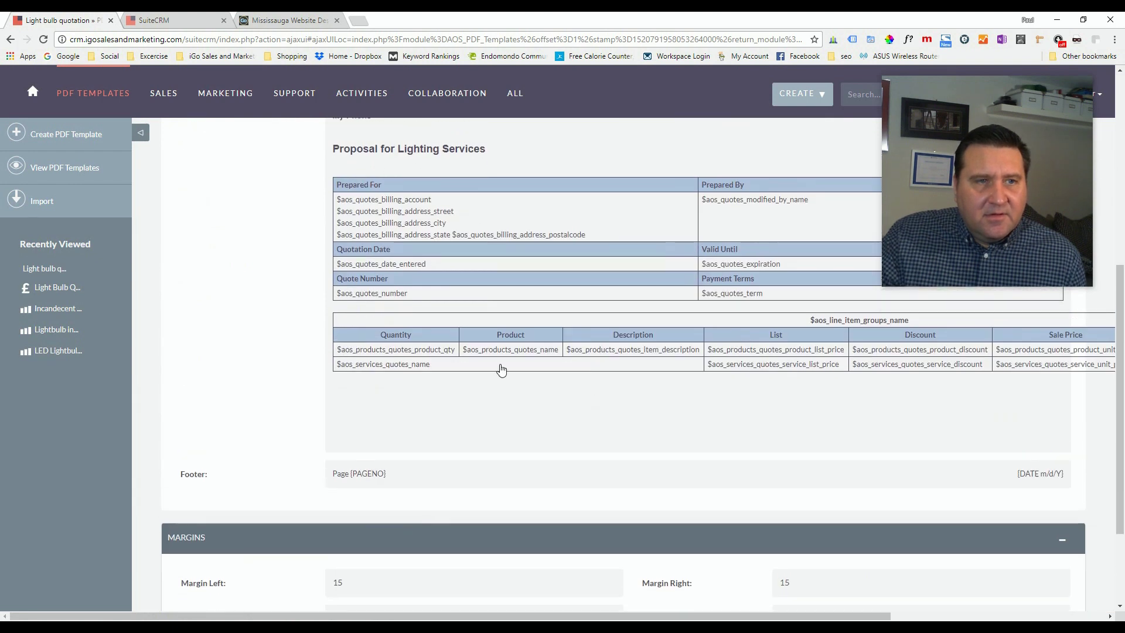
{"action": "left_click", "coordinate": [263, 192]}
{"action": "left_click", "coordinate": [182, 221]}
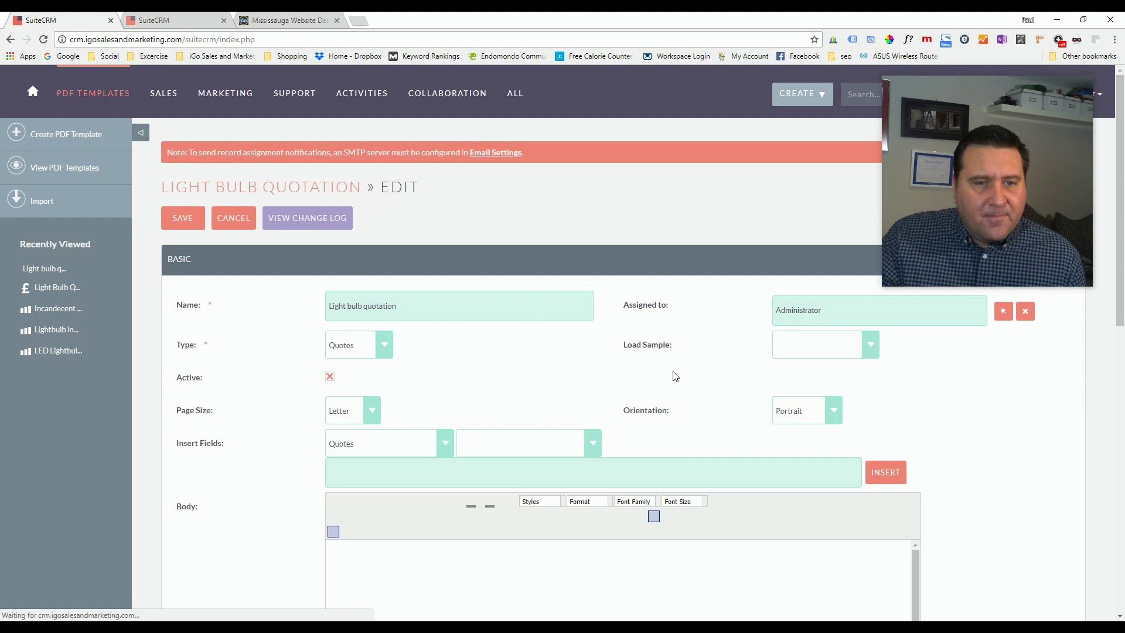
Step: Delete the Discount column from the line items table in the template body
{"action": "scroll", "coordinate": [650, 371], "scroll_direction": "down", "scroll_amount": 3}
{"action": "scroll", "coordinate": [650, 371], "scroll_direction": "down", "scroll_amount": 5}
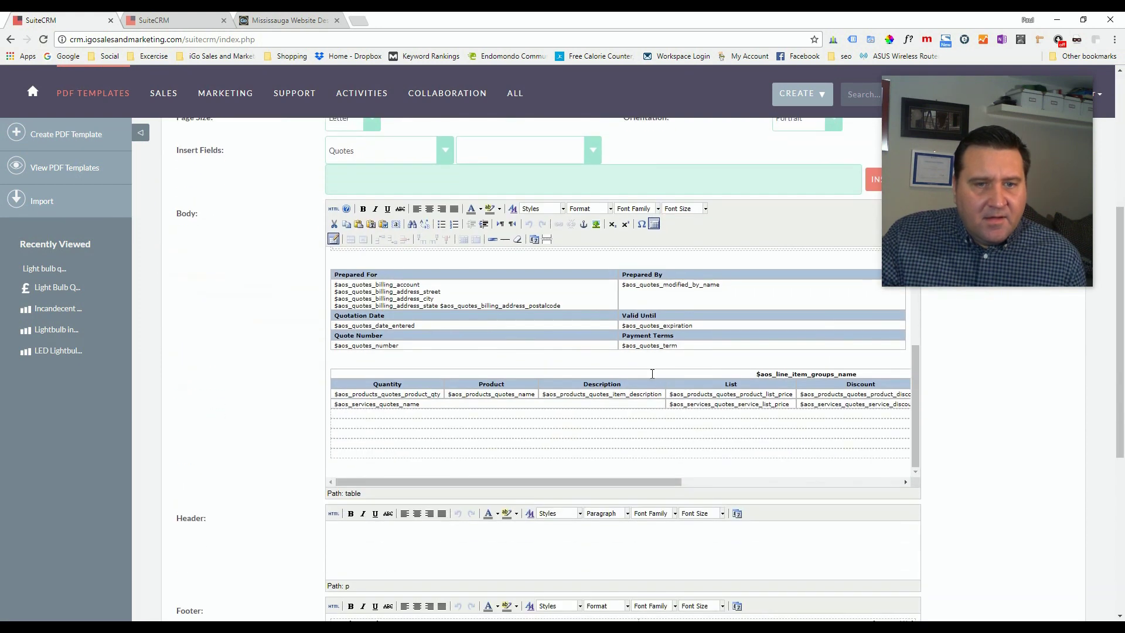
{"action": "left_click_drag", "start_coordinate": [643, 481], "coordinate": [798, 482]}
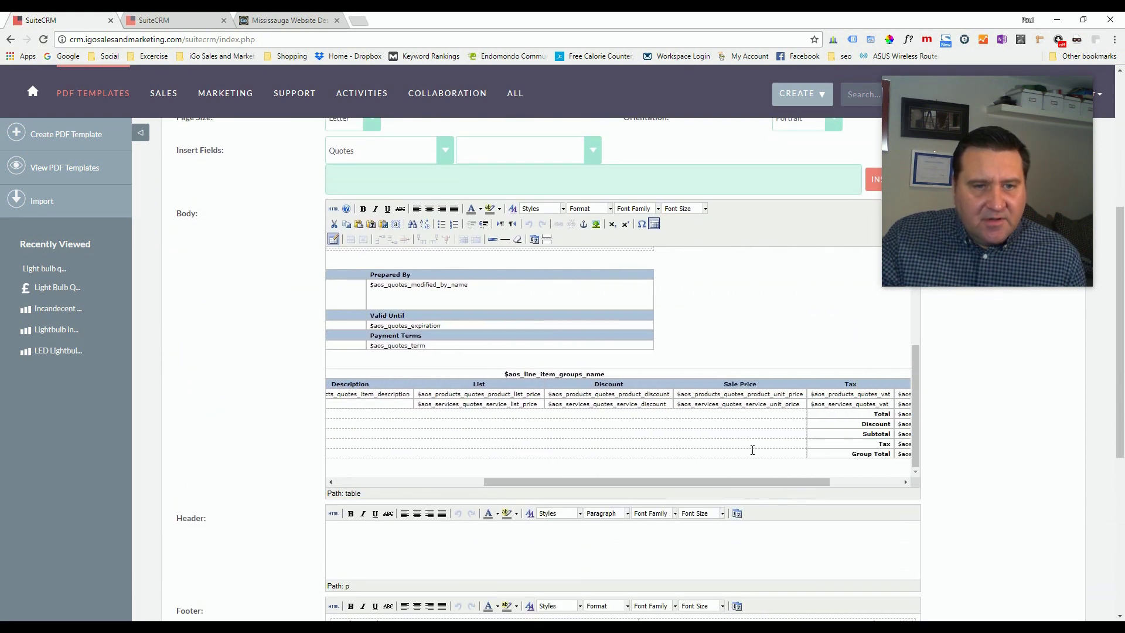
{"action": "left_click", "coordinate": [591, 384]}
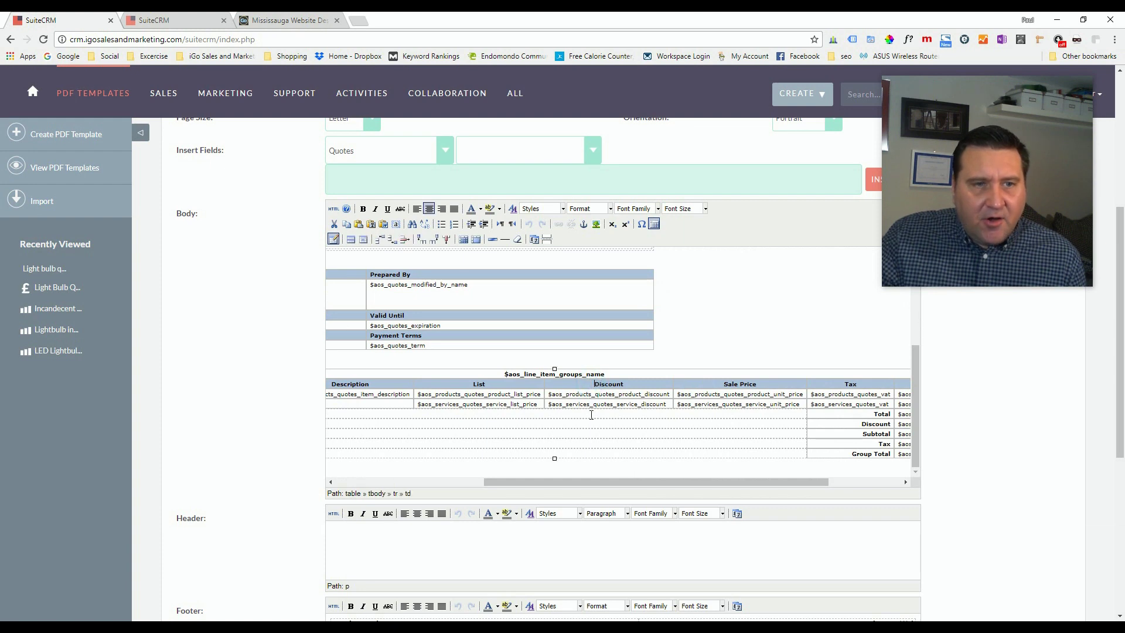
{"action": "left_click", "coordinate": [445, 239]}
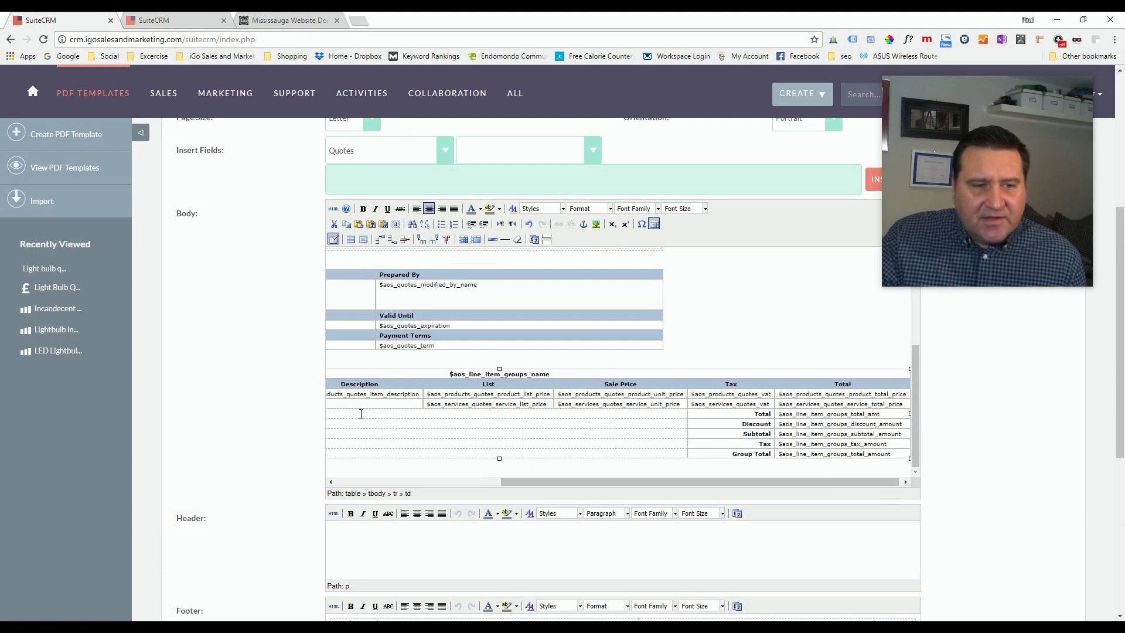
Step: Add the line "Terms & Conditions>>>" below the line items table in the template body
{"action": "scroll", "coordinate": [631, 440], "scroll_direction": "down", "scroll_amount": 1}
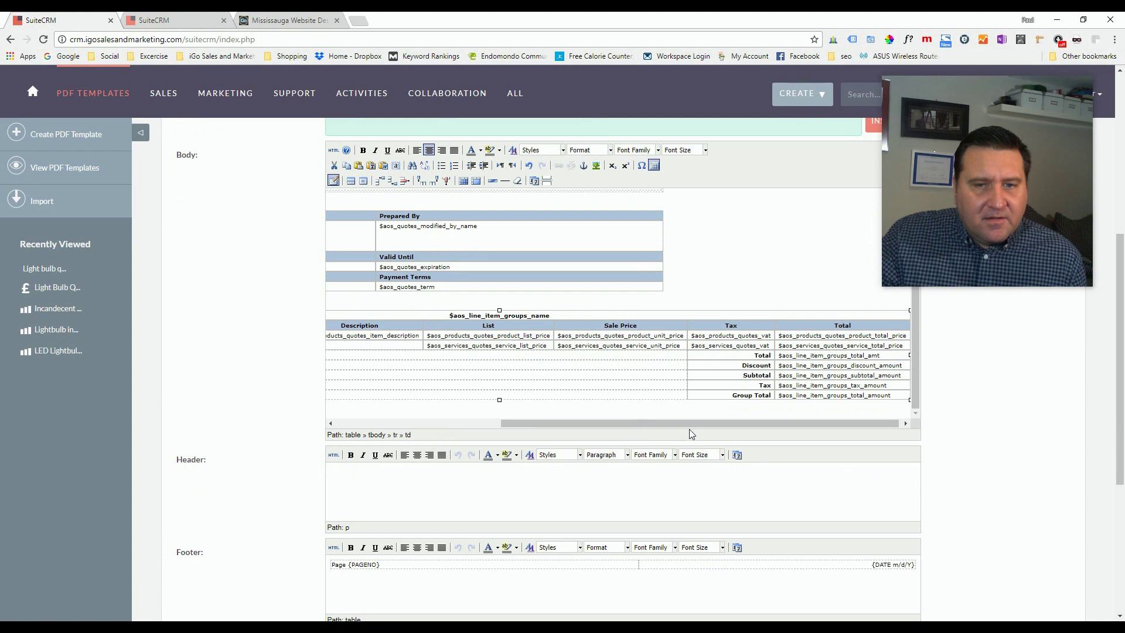
{"action": "left_click", "coordinate": [915, 384]}
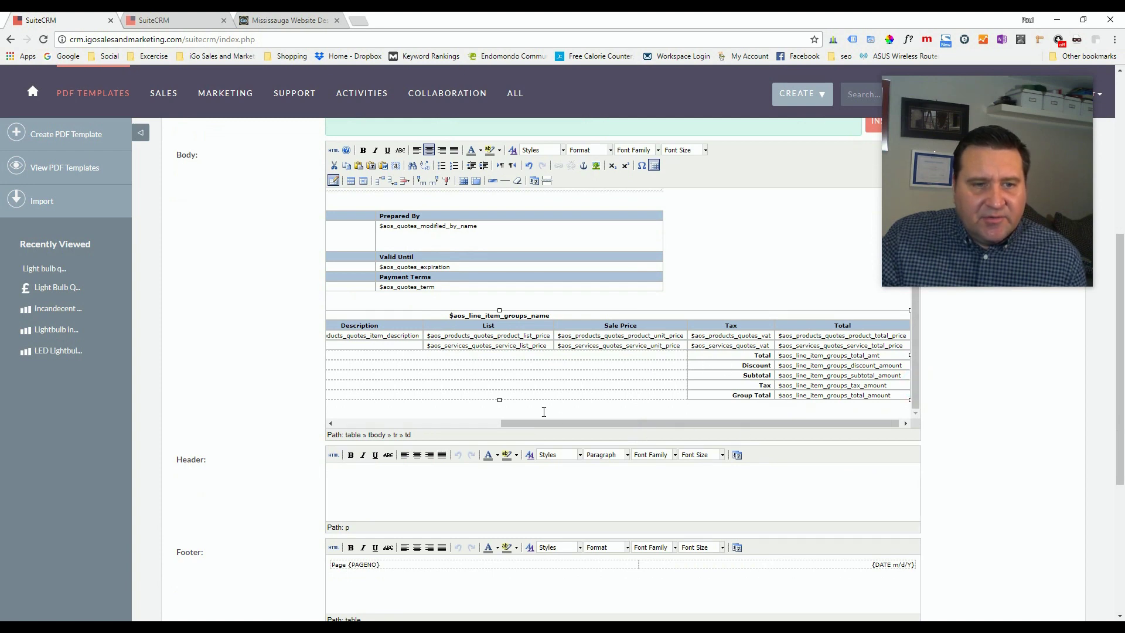
{"action": "left_click", "coordinate": [398, 407]}
{"action": "left_click_drag", "start_coordinate": [597, 423], "coordinate": [385, 415]}
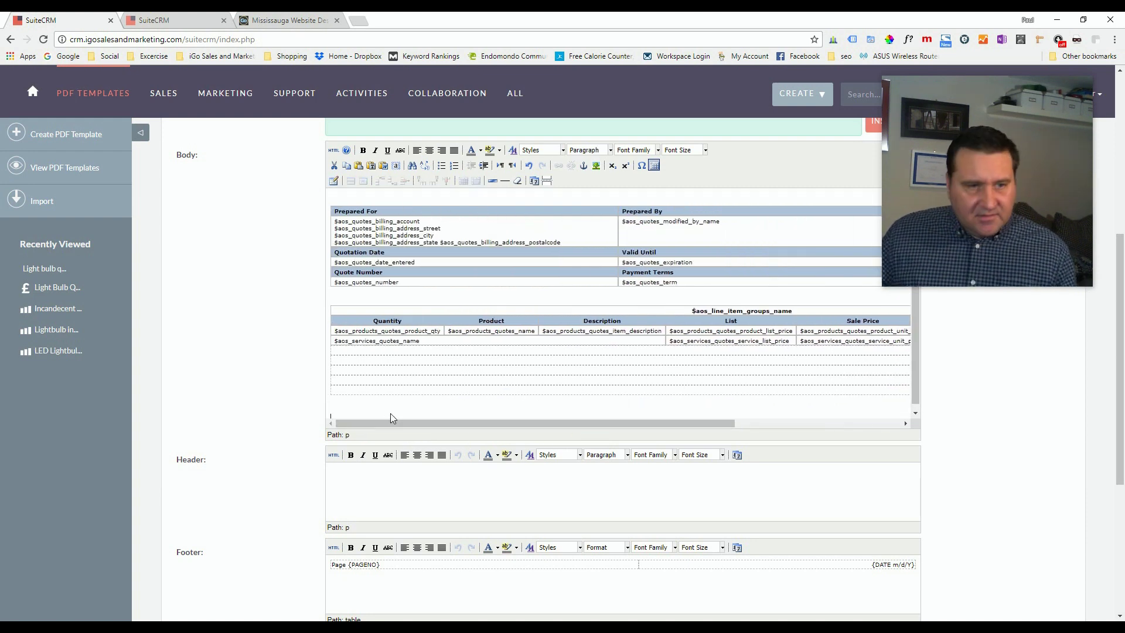
{"action": "scroll", "coordinate": [390, 413], "scroll_direction": "down", "scroll_amount": 1}
{"action": "type", "text": "Terms &"}
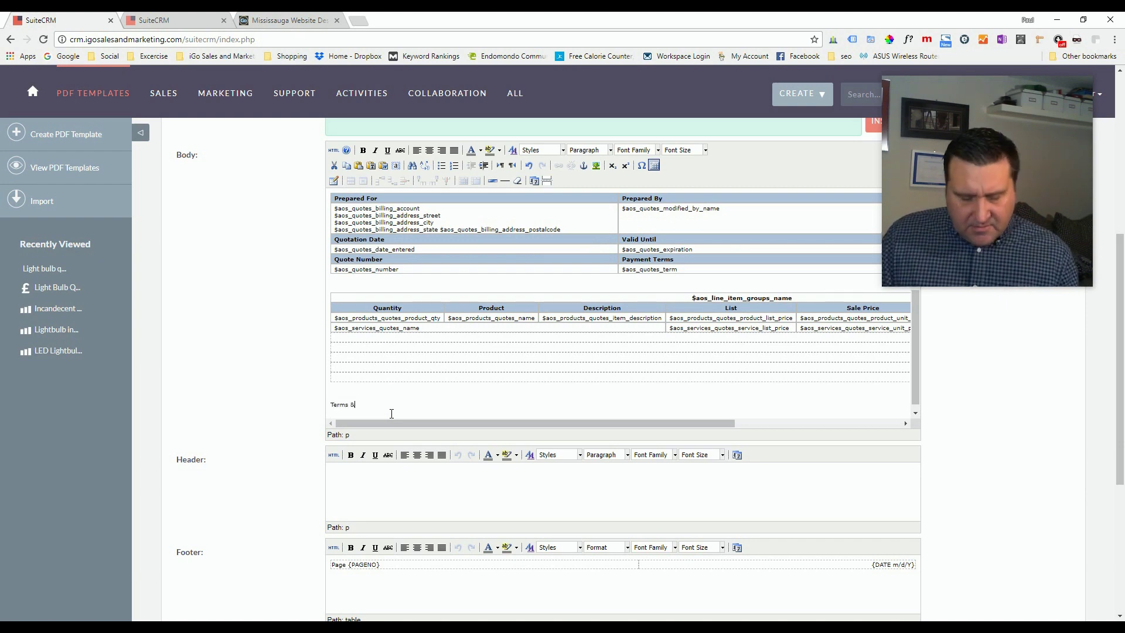
{"action": "type", "text": " Conditions"}
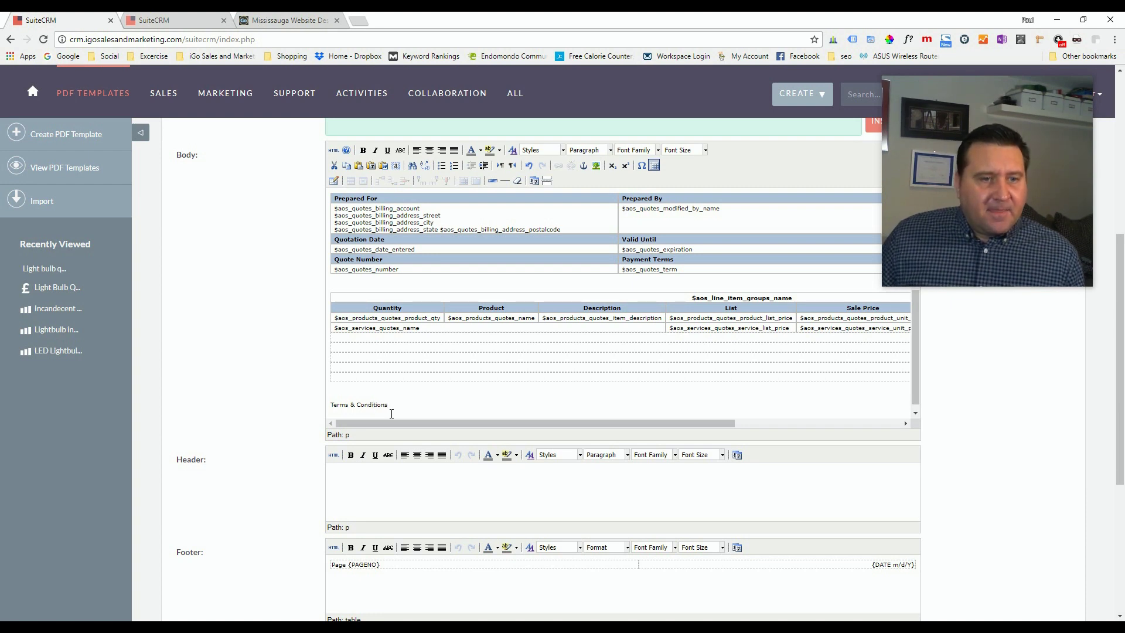
{"action": "type", "text": ">>>"}
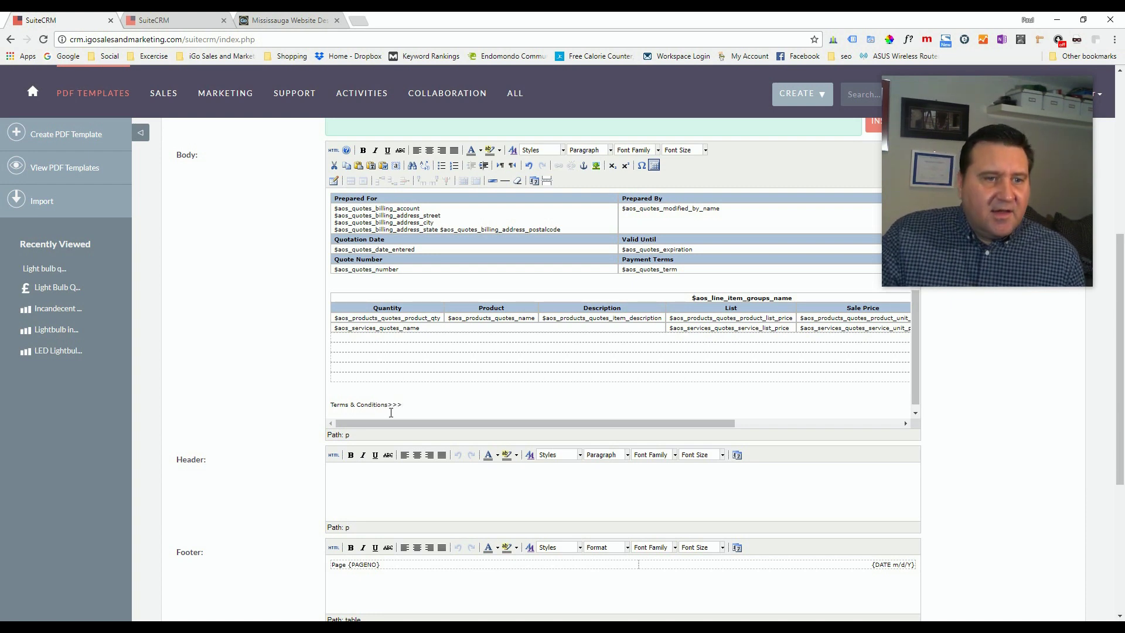
Step: Format the "Terms & Conditions>>>" line in the template body as Heading 2
{"action": "left_click", "coordinate": [372, 404]}
{"action": "triple_click", "coordinate": [372, 402]}
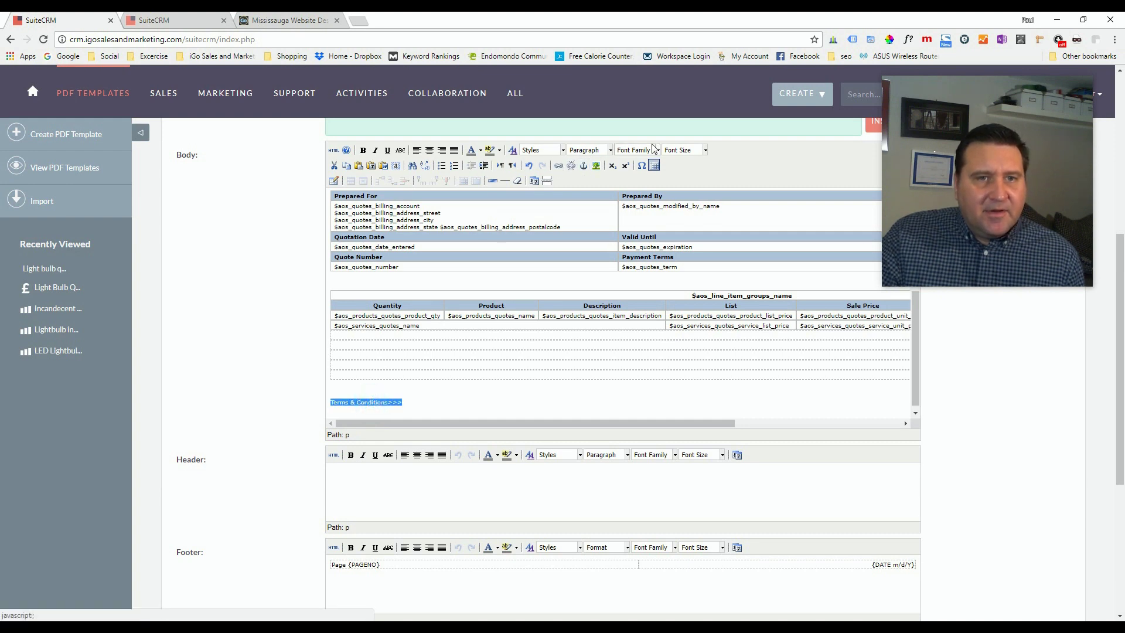
{"action": "left_click", "coordinate": [609, 150]}
{"action": "left_click", "coordinate": [609, 230]}
Step: Add the line "add terms here." below the Terms & Conditions heading in the template body
{"action": "left_click", "coordinate": [474, 407]}
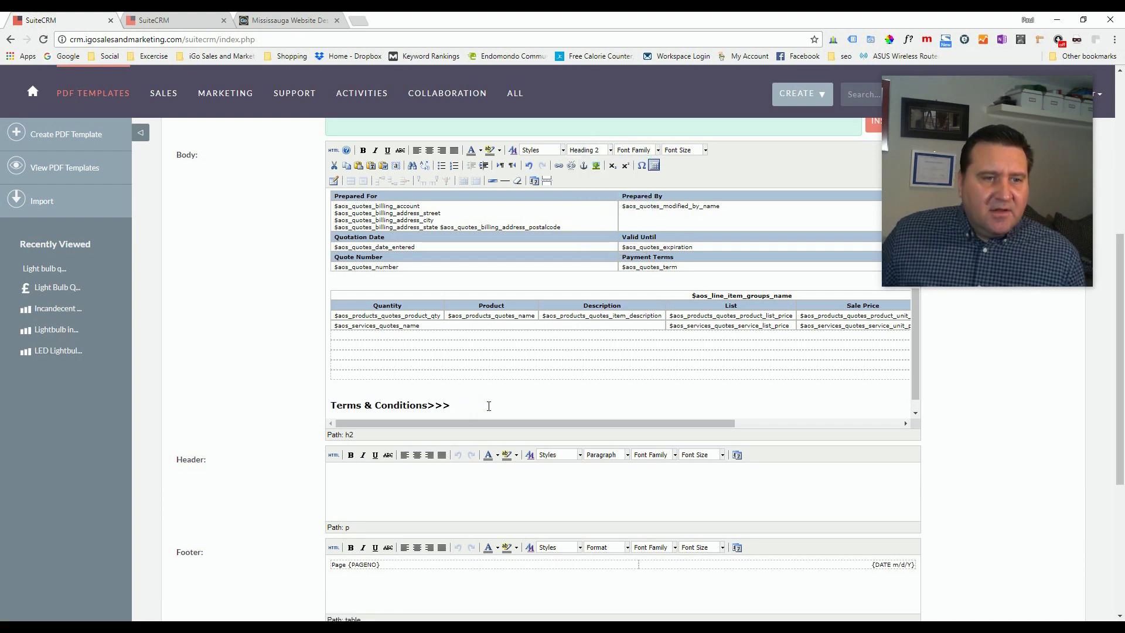
{"action": "key", "text": "Return"}
{"action": "type", "text": "a"}
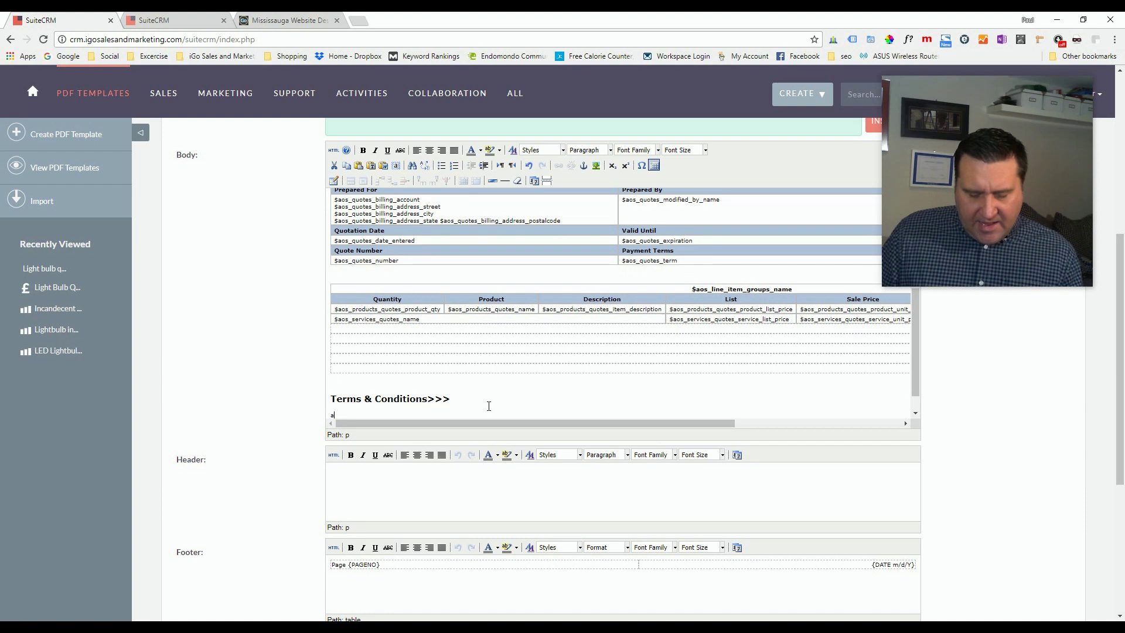
{"action": "type", "text": "sd terms here."}
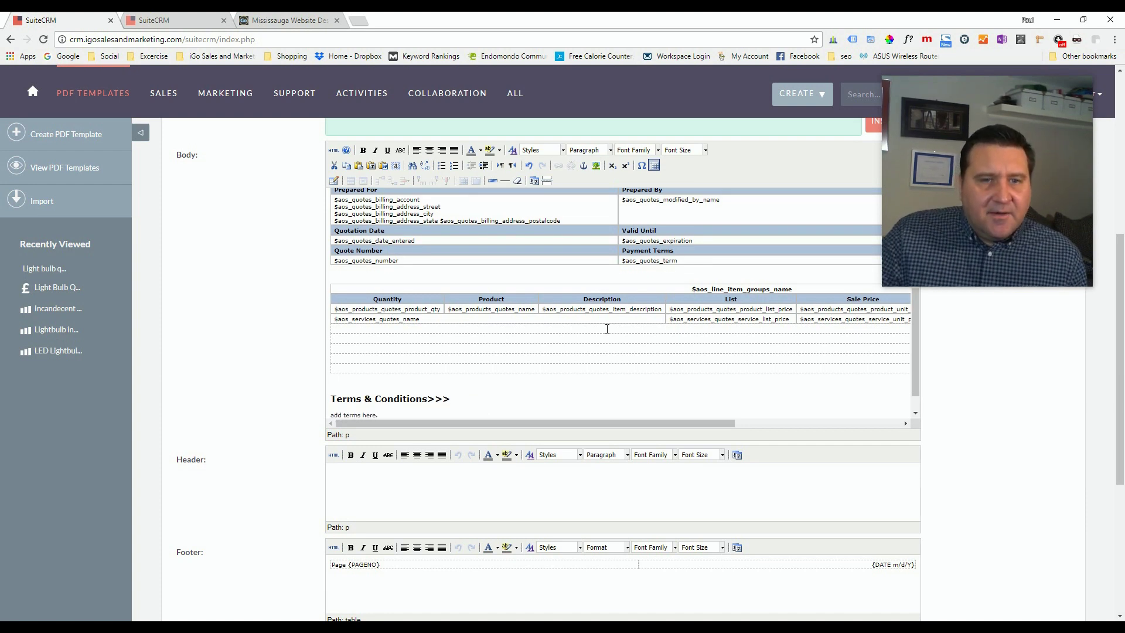
Step: Look over the edited template body and save the Light bulb quotation template
{"action": "scroll", "coordinate": [667, 338], "scroll_direction": "down", "scroll_amount": 1}
{"action": "scroll", "coordinate": [667, 337], "scroll_direction": "up", "scroll_amount": 2}
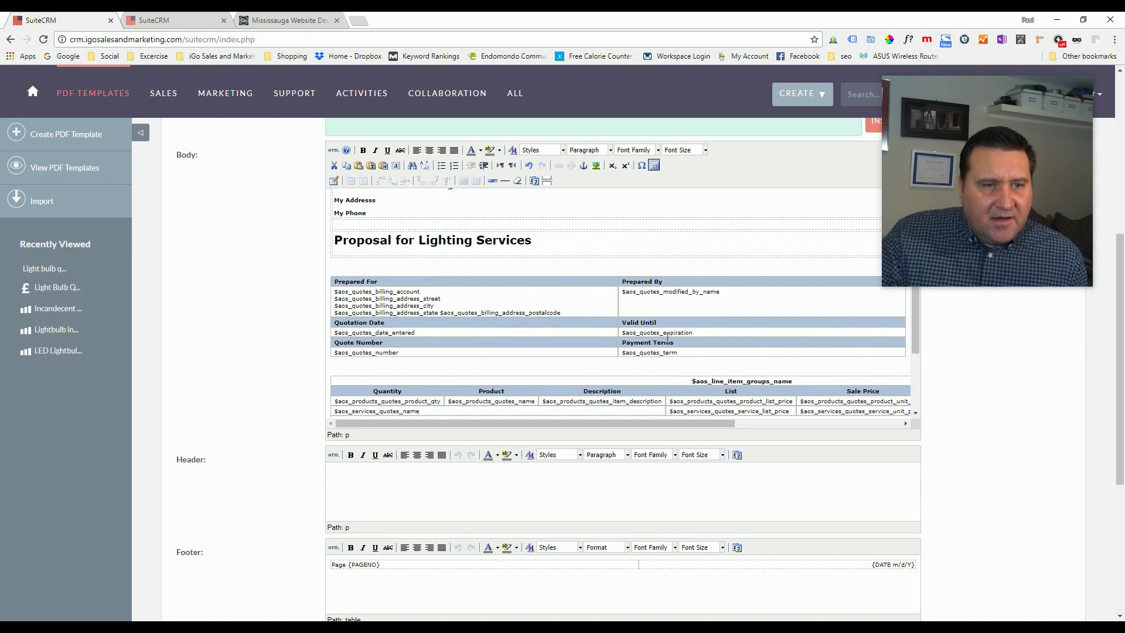
{"action": "scroll", "coordinate": [574, 356], "scroll_direction": "down", "scroll_amount": 1}
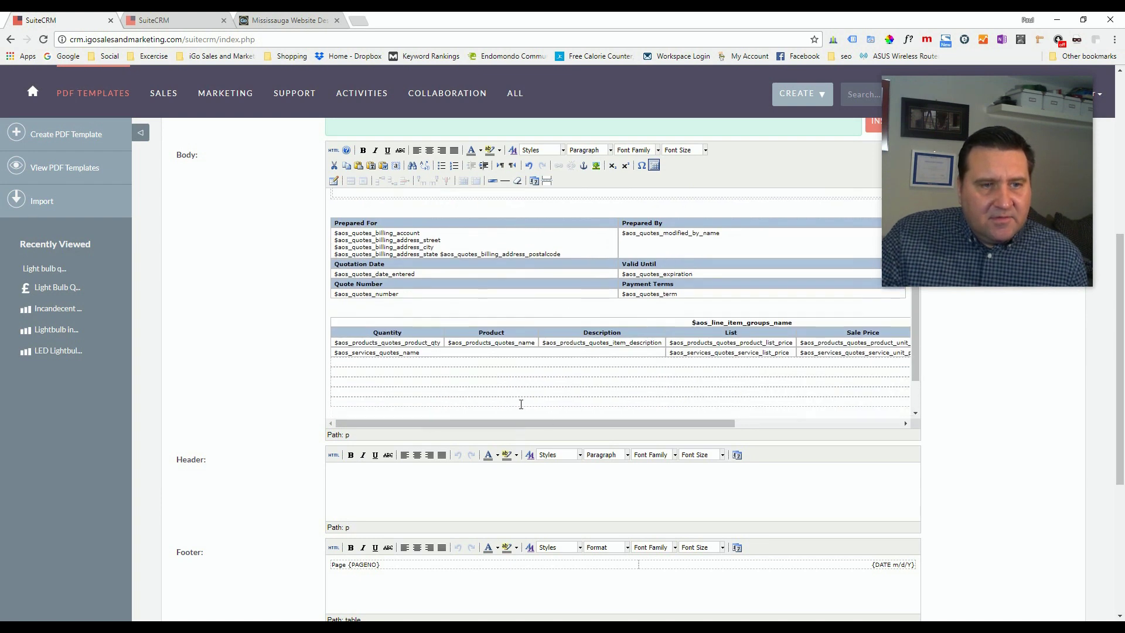
{"action": "scroll", "coordinate": [630, 372], "scroll_direction": "down", "scroll_amount": 1}
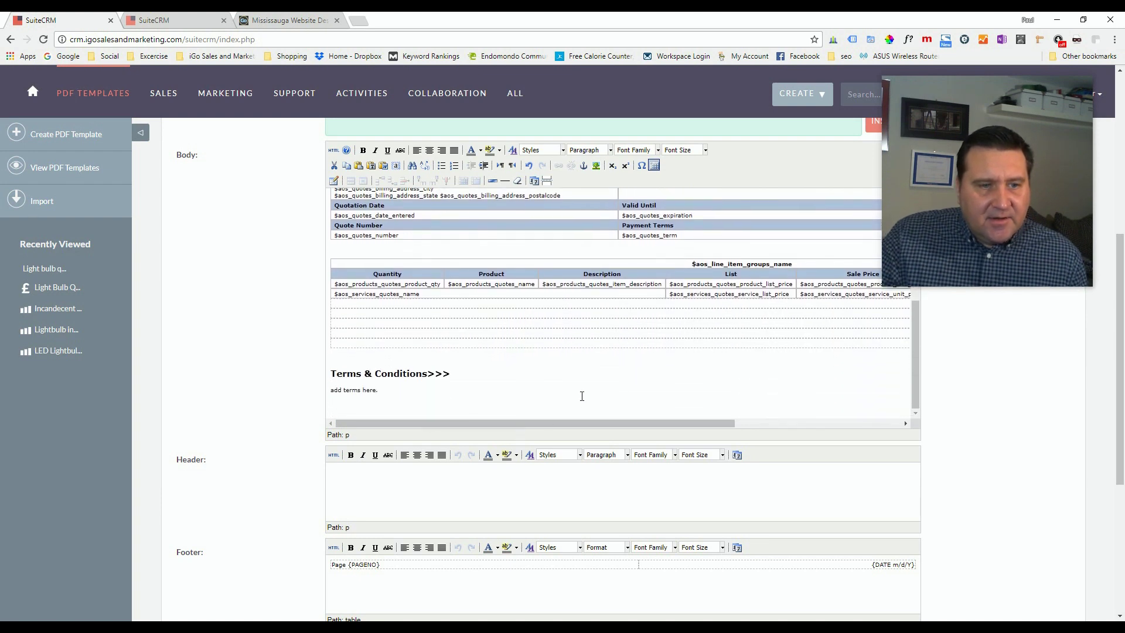
{"action": "scroll", "coordinate": [227, 323], "scroll_direction": "up", "scroll_amount": 5}
{"action": "left_click", "coordinate": [183, 218]}
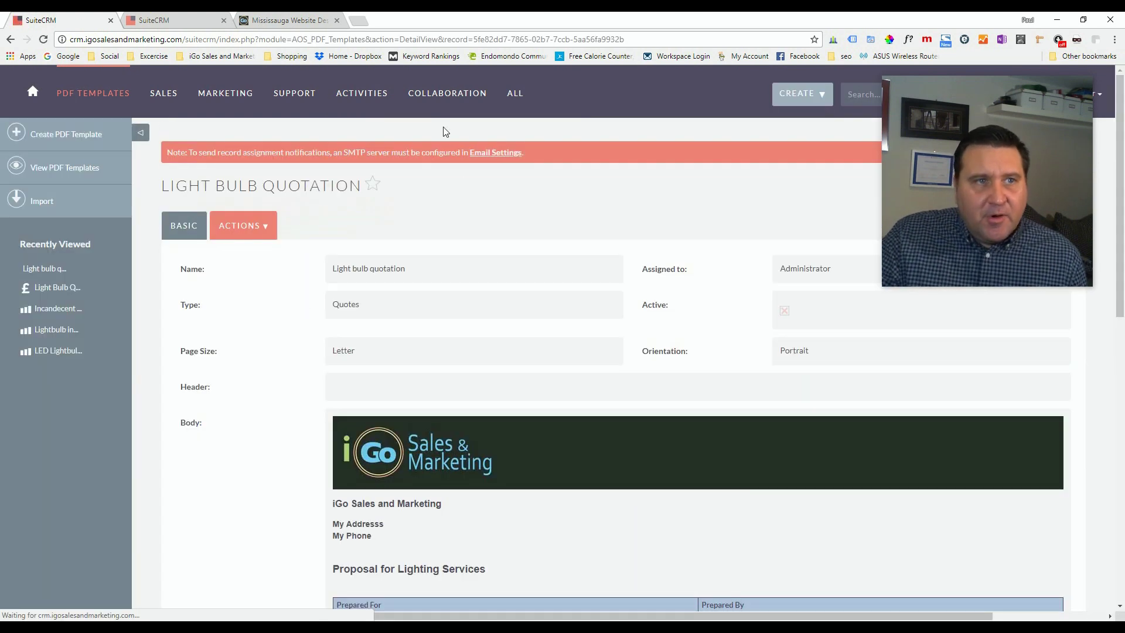
Step: Print the Light Bulb Quotation as a PDF and look through its layout down to the Terms & Conditions section
{"action": "left_click", "coordinate": [176, 20]}
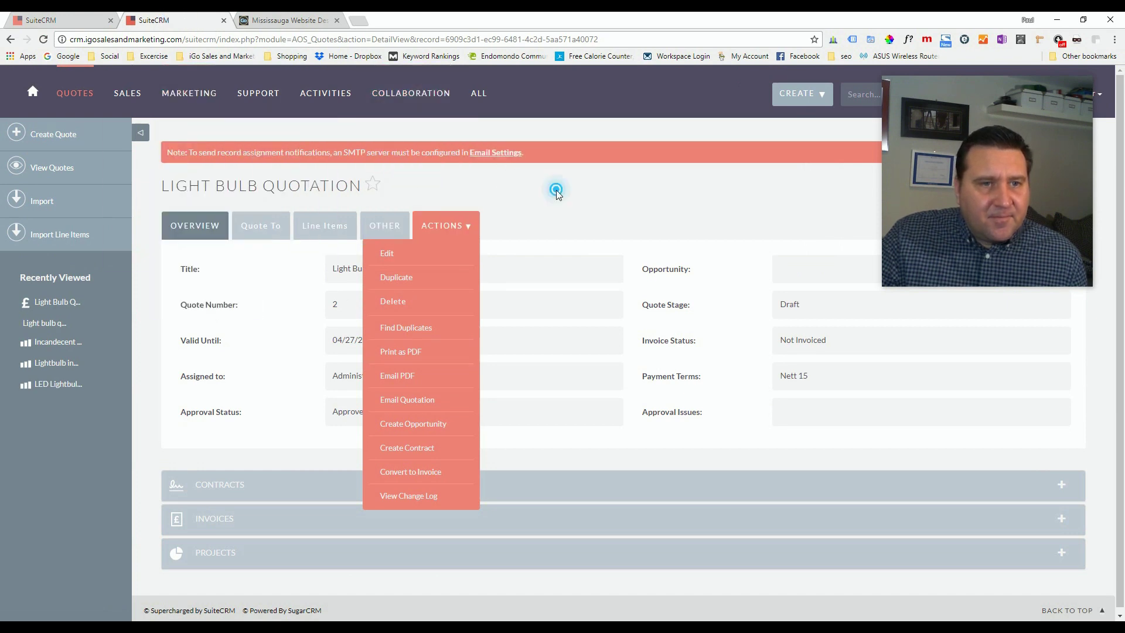
{"action": "left_click", "coordinate": [459, 227]}
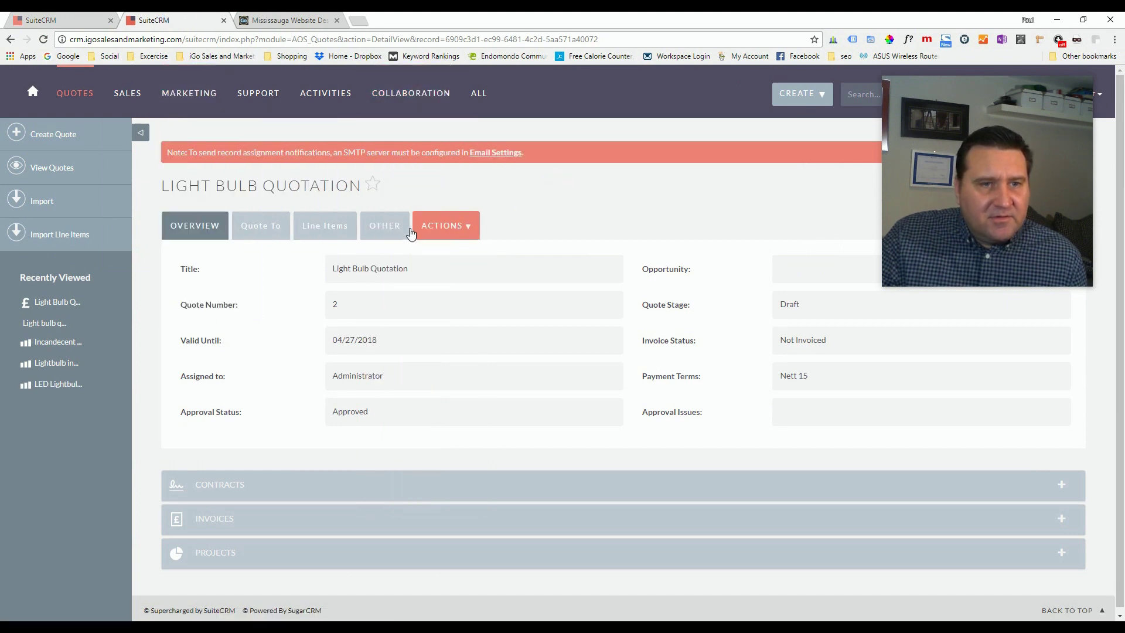
{"action": "left_click", "coordinate": [475, 223]}
{"action": "left_click", "coordinate": [408, 356]}
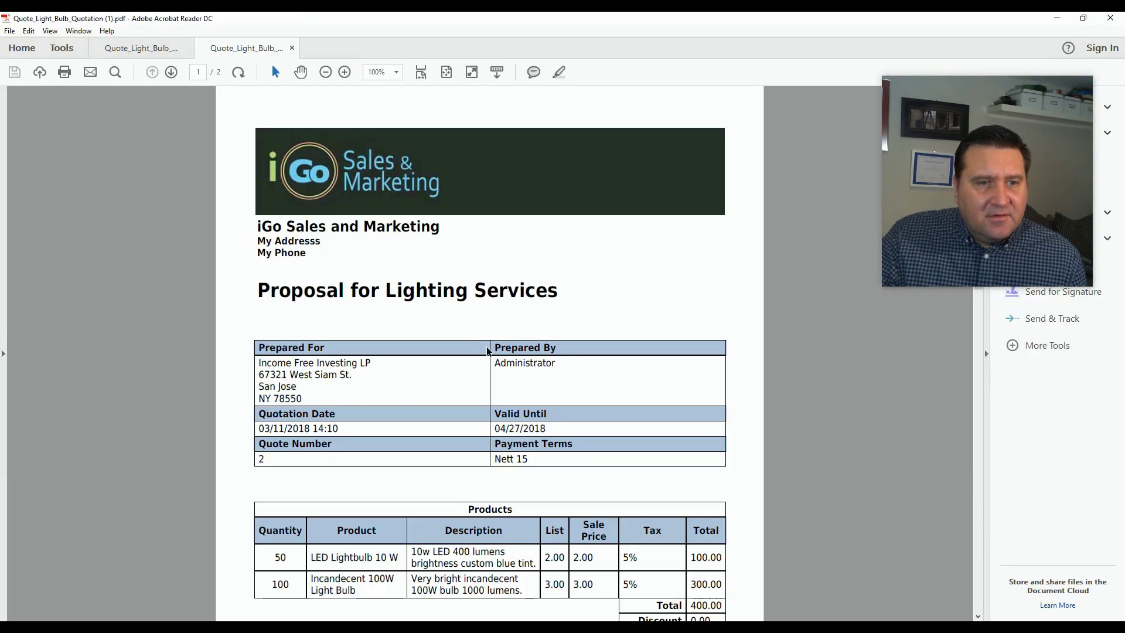
{"action": "scroll", "coordinate": [502, 296], "scroll_direction": "down", "scroll_amount": 3}
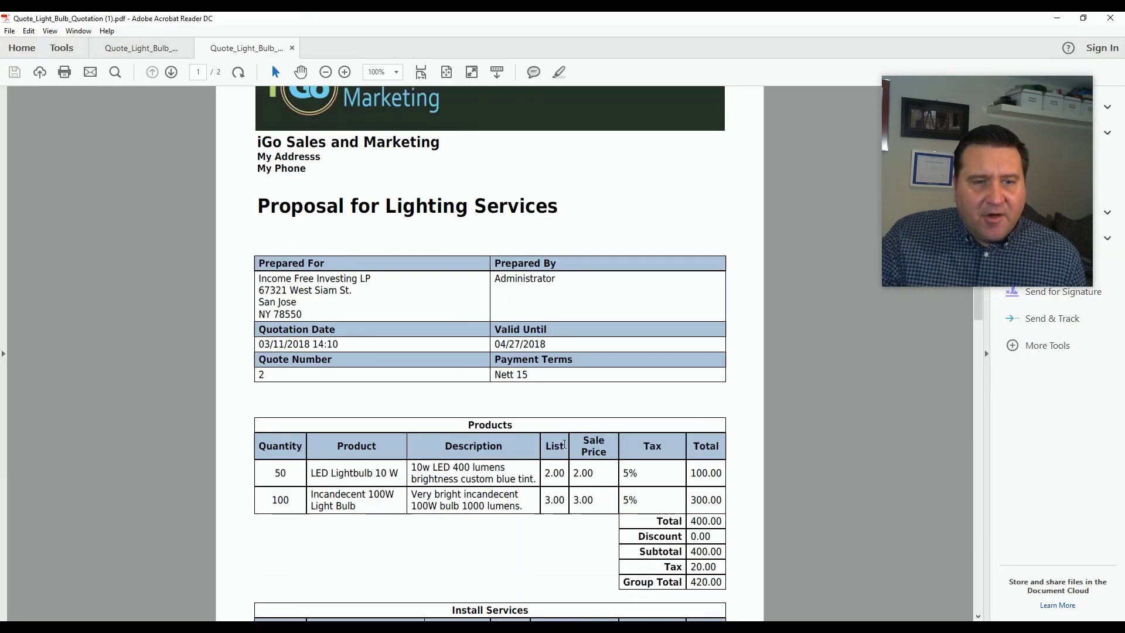
{"action": "scroll", "coordinate": [542, 451], "scroll_direction": "down", "scroll_amount": 8}
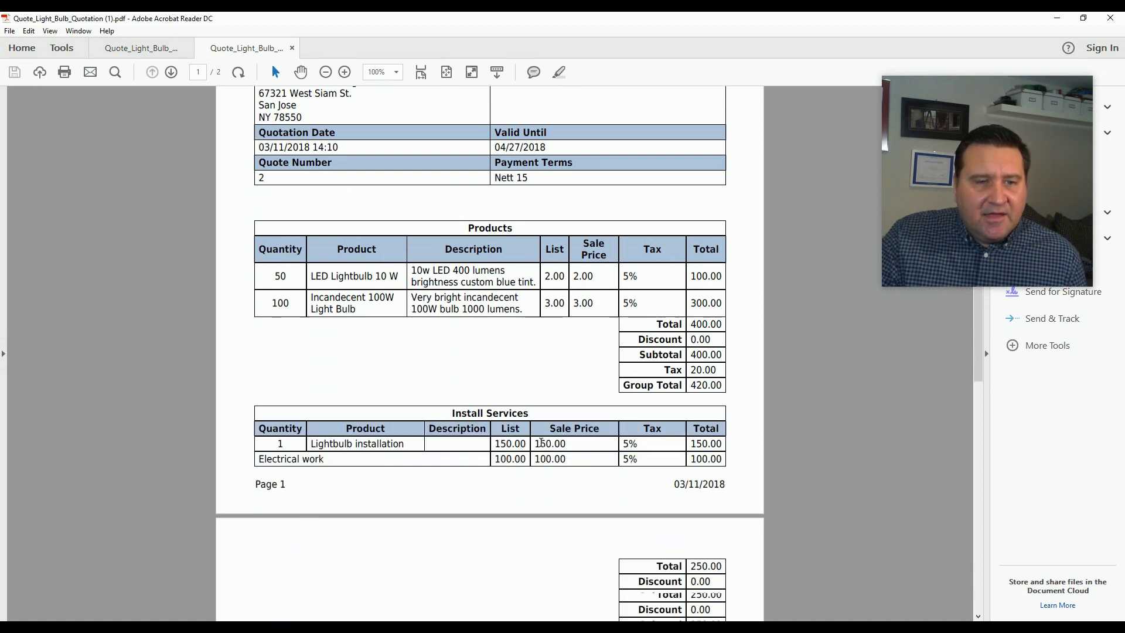
{"action": "scroll", "coordinate": [541, 443], "scroll_direction": "down", "scroll_amount": 8}
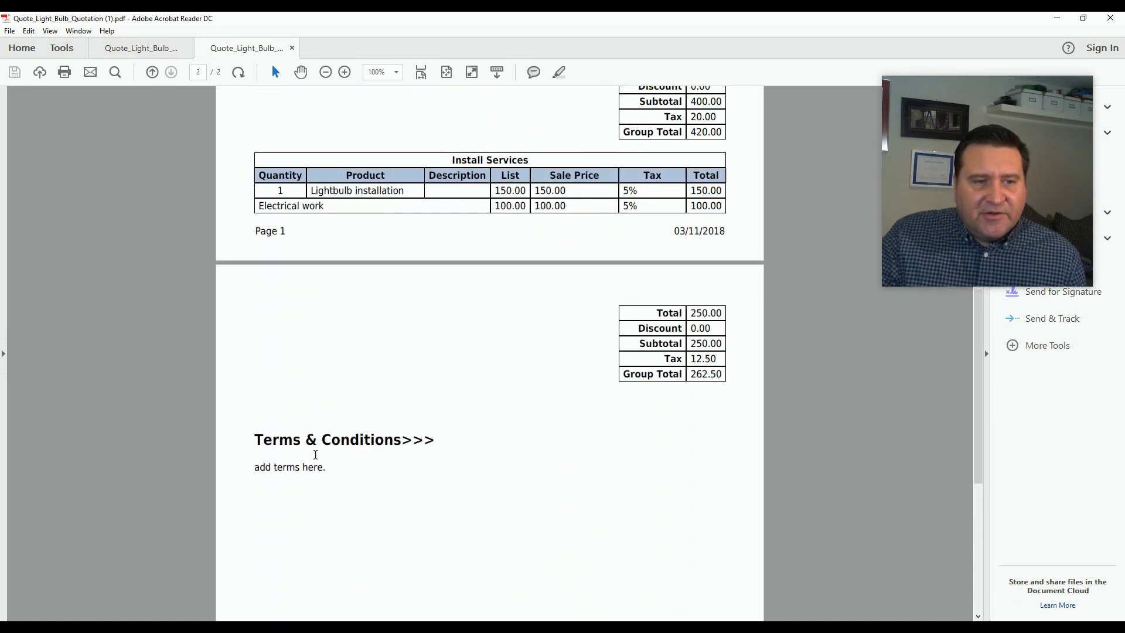
{"action": "scroll", "coordinate": [369, 489], "scroll_direction": "up", "scroll_amount": 10}
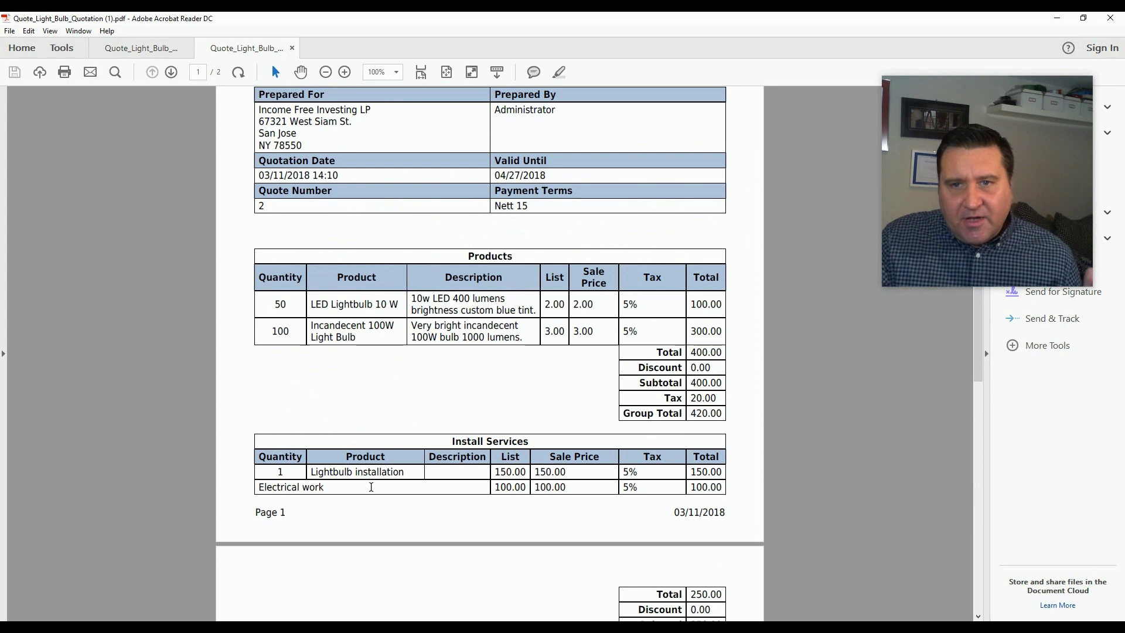
{"action": "scroll", "coordinate": [356, 370], "scroll_direction": "up", "scroll_amount": 9}
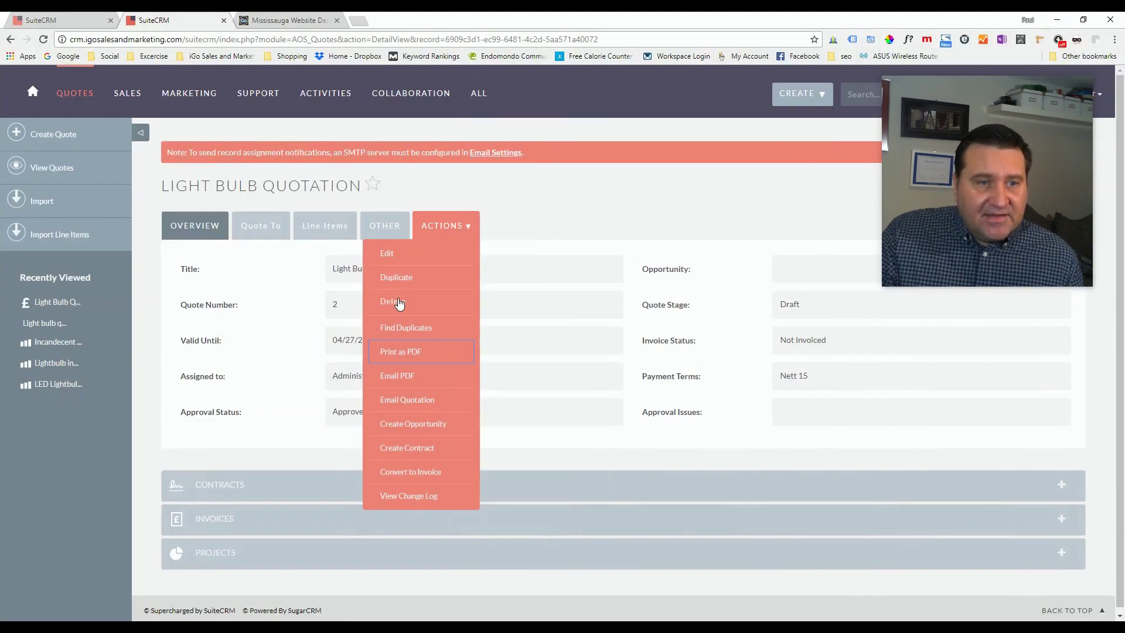
Step: Start an email with the Light Bulb Quotation PDF, dismiss the mail account warning and write "Heres your quote." in the body
{"action": "left_click", "coordinate": [399, 378]}
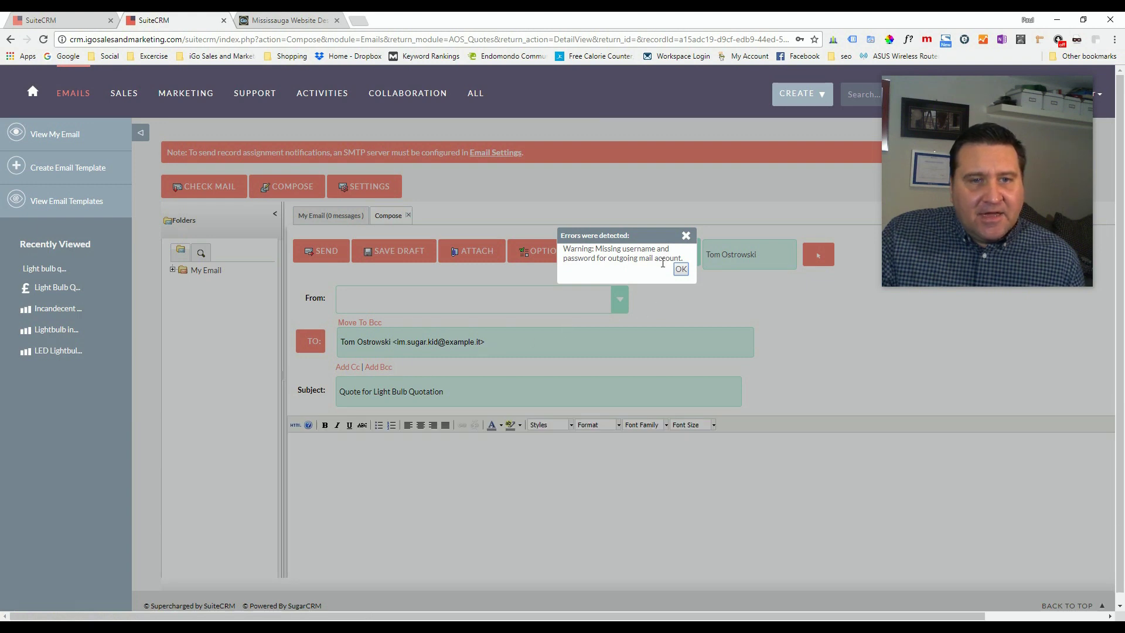
{"action": "left_click", "coordinate": [686, 235]}
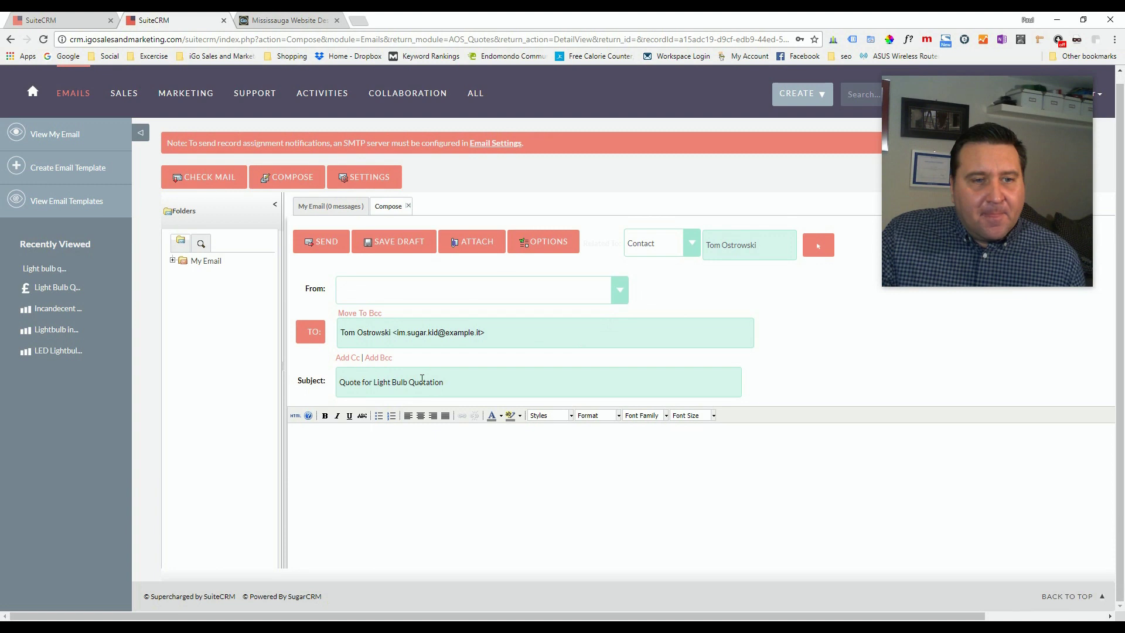
{"action": "left_click", "coordinate": [357, 444]}
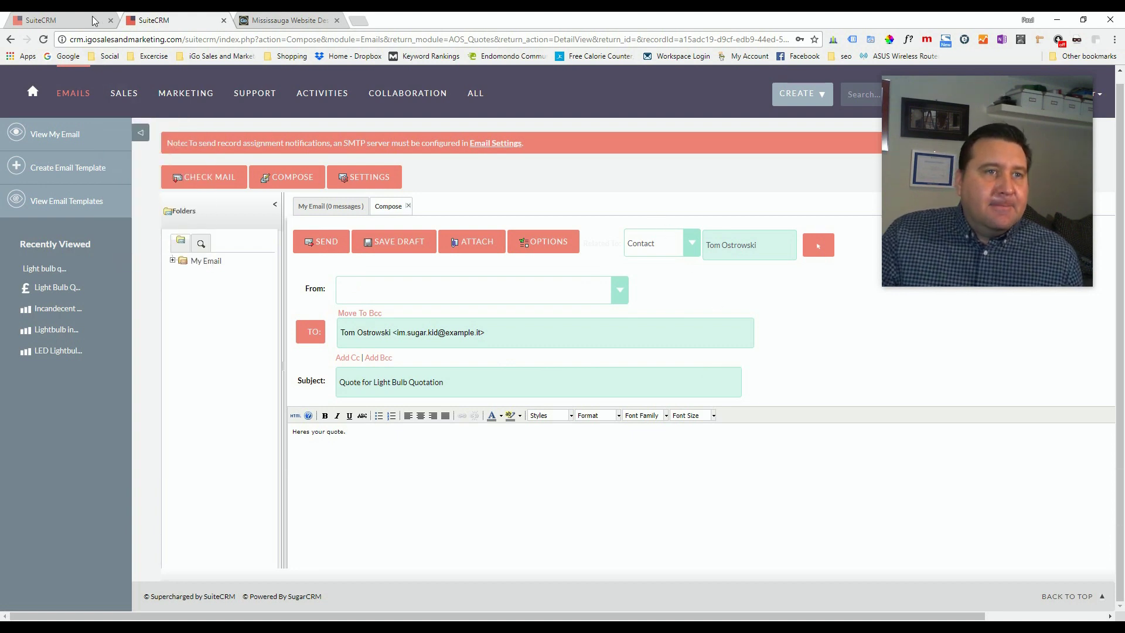
{"action": "left_click", "coordinate": [274, 16]}
{"action": "left_click", "coordinate": [165, 19]}
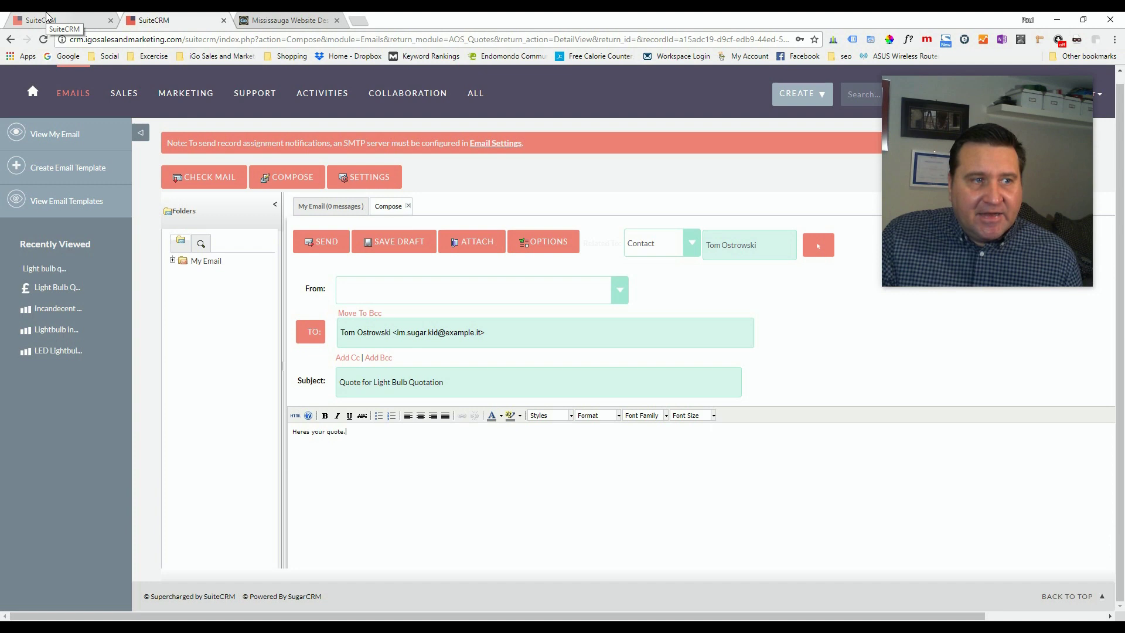
{"action": "mouse_move", "coordinate": [328, 108]}
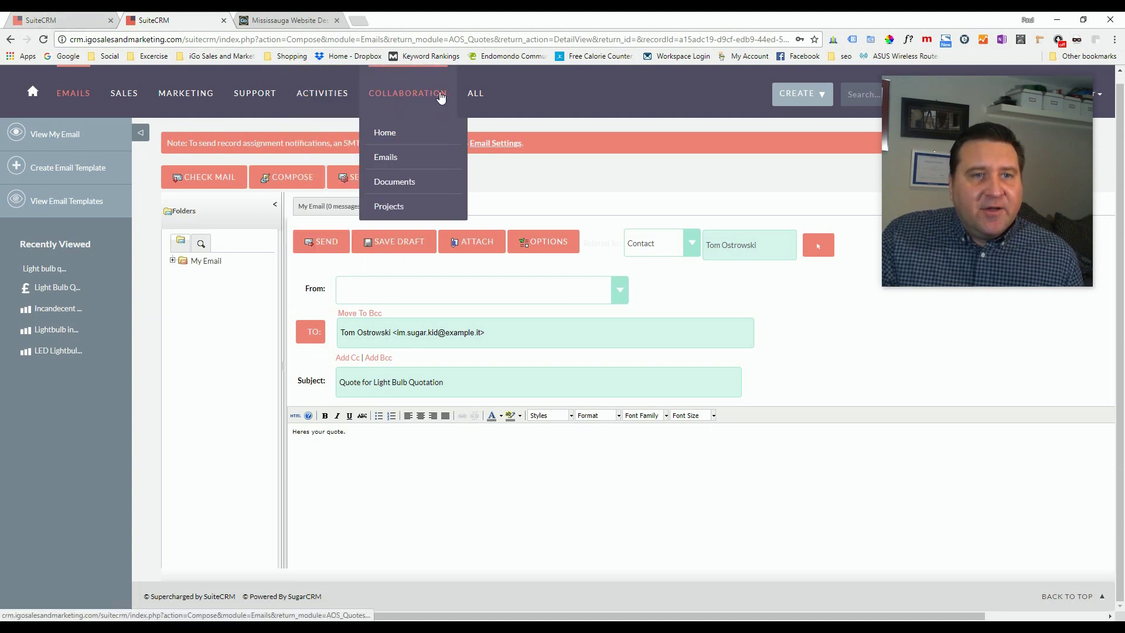
{"action": "mouse_move", "coordinate": [475, 96]}
{"action": "scroll", "coordinate": [486, 398], "scroll_direction": "down", "scroll_amount": 4}
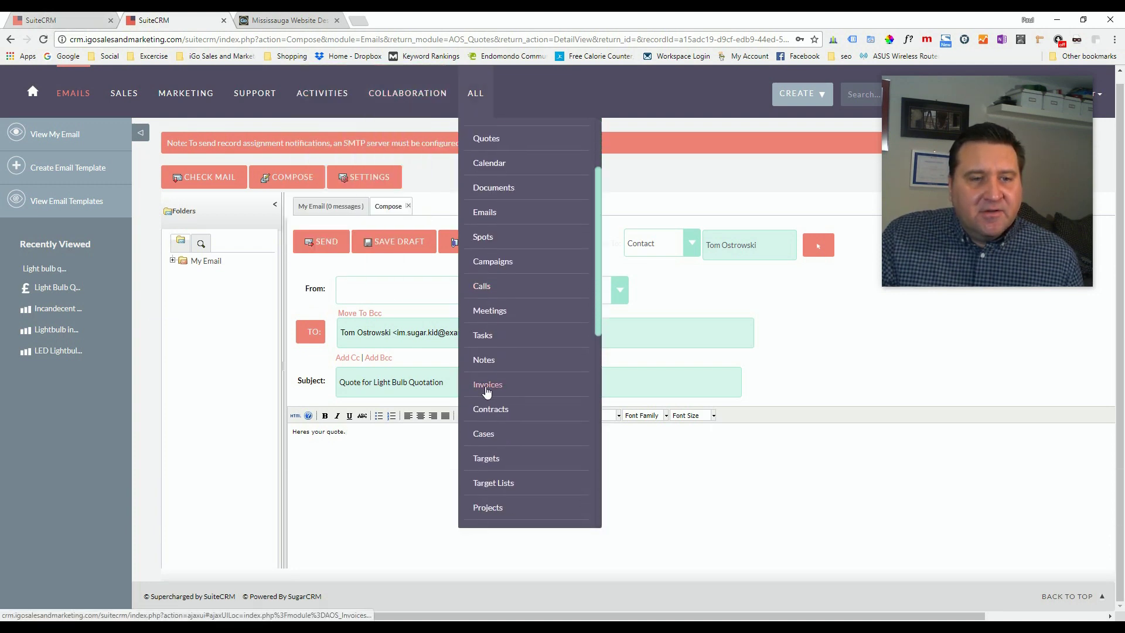
{"action": "scroll", "coordinate": [493, 482], "scroll_direction": "down", "scroll_amount": 2}
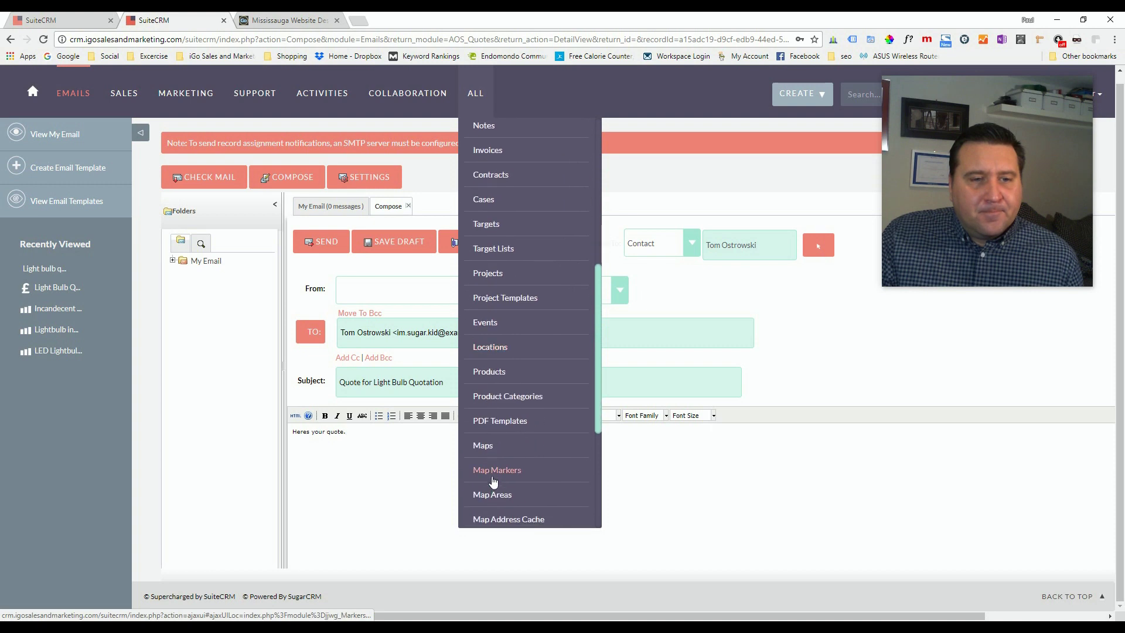
{"action": "scroll", "coordinate": [494, 482], "scroll_direction": "down", "scroll_amount": 4}
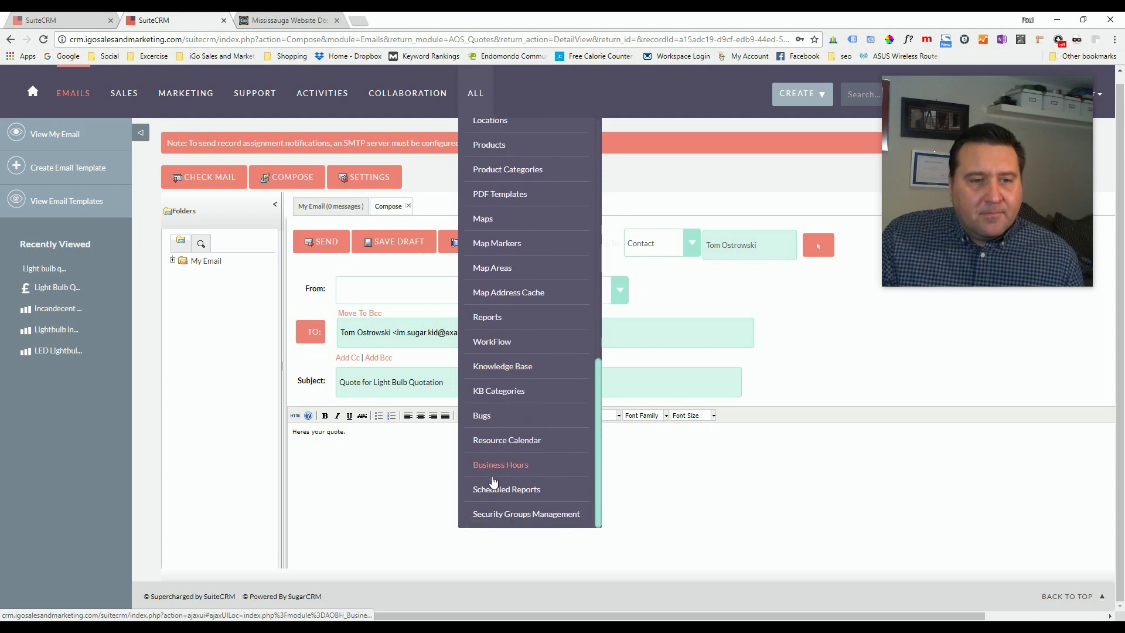
{"action": "scroll", "coordinate": [493, 480], "scroll_direction": "up", "scroll_amount": 8}
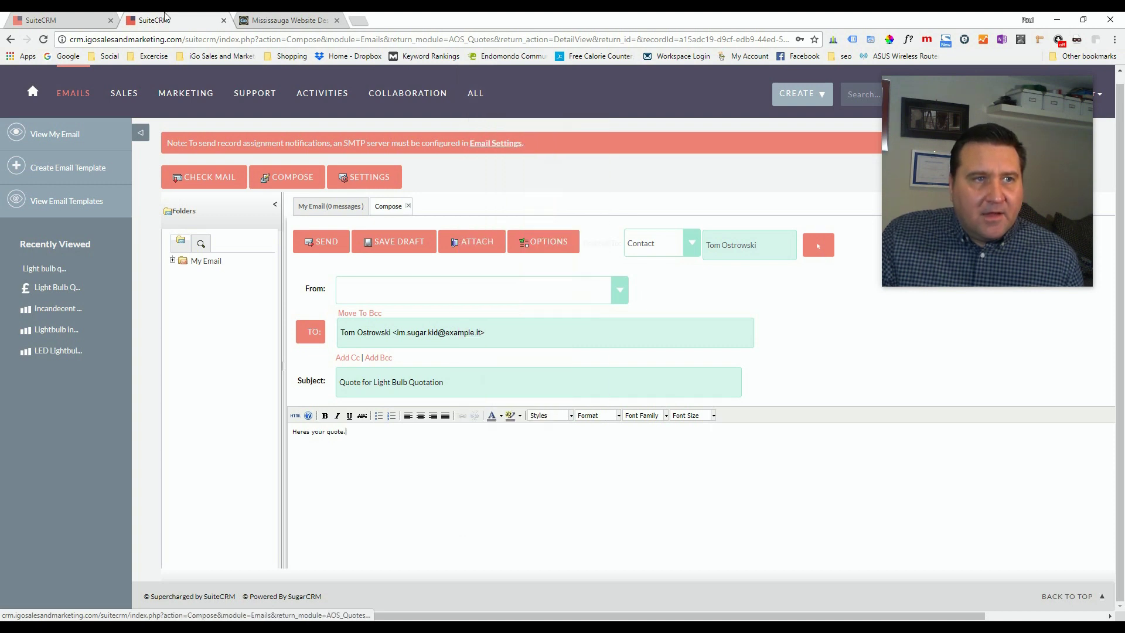
{"action": "left_click", "coordinate": [61, 19]}
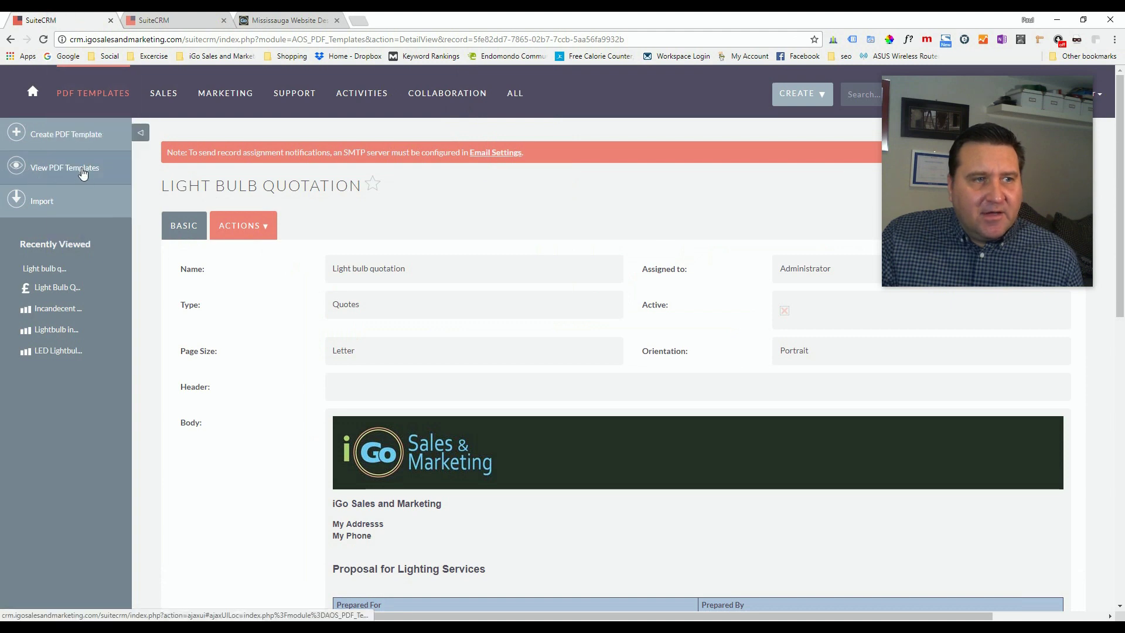
{"action": "left_click", "coordinate": [176, 20]}
{"action": "left_click", "coordinate": [300, 16]}
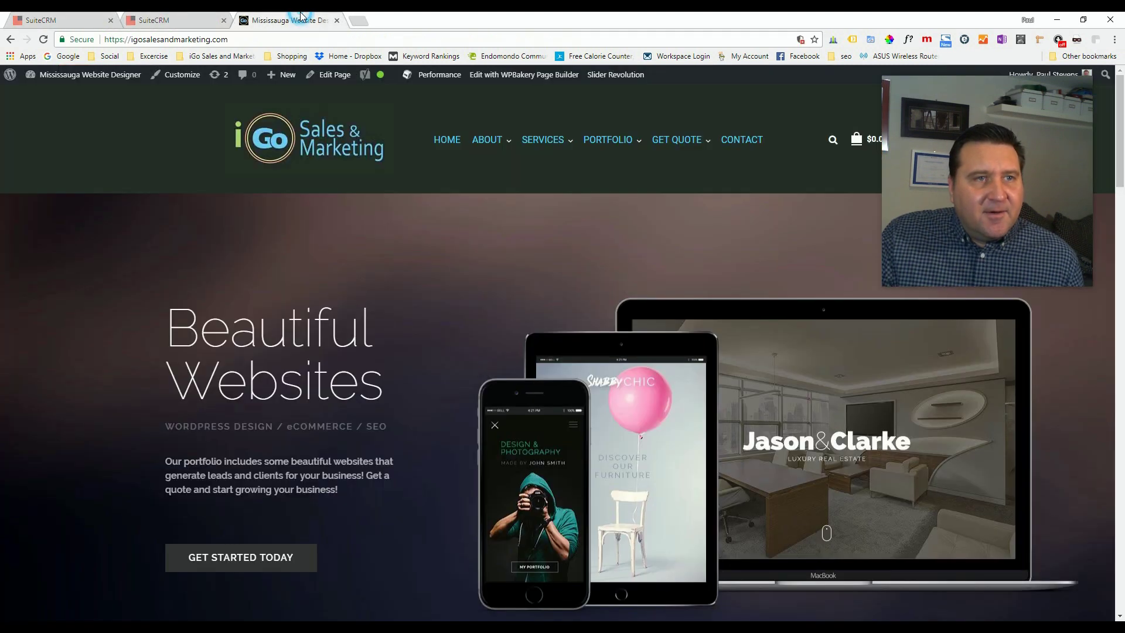
Step: Return to the email compose page and open the list of quotes from the available modules
{"action": "left_click", "coordinate": [176, 20]}
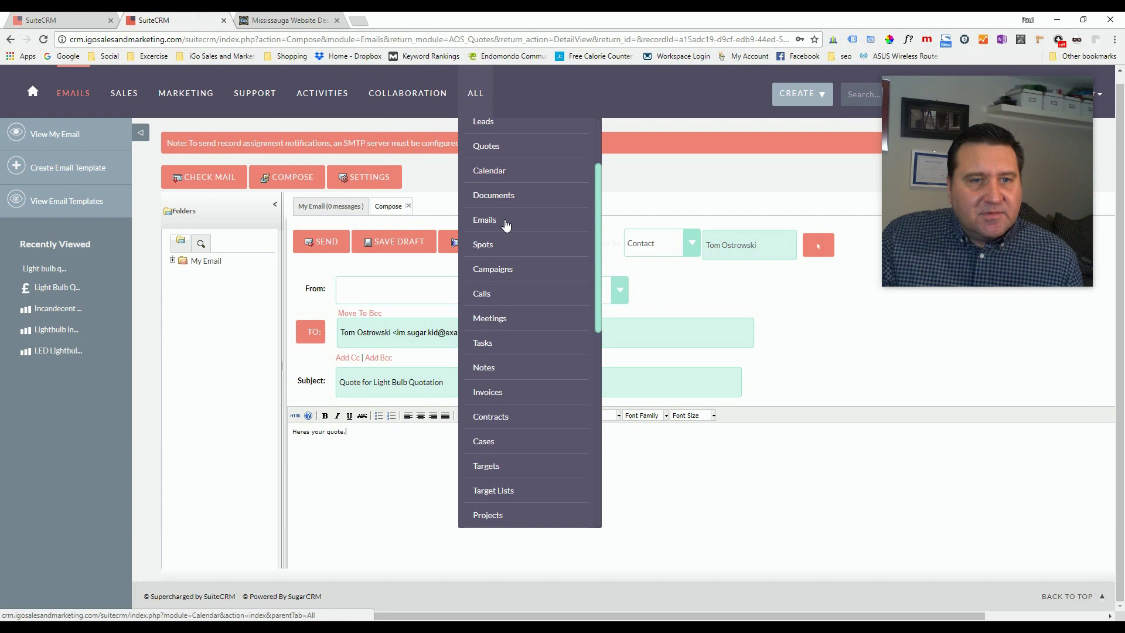
{"action": "scroll", "coordinate": [504, 246], "scroll_direction": "up", "scroll_amount": 3}
{"action": "scroll", "coordinate": [500, 252], "scroll_direction": "down", "scroll_amount": 6}
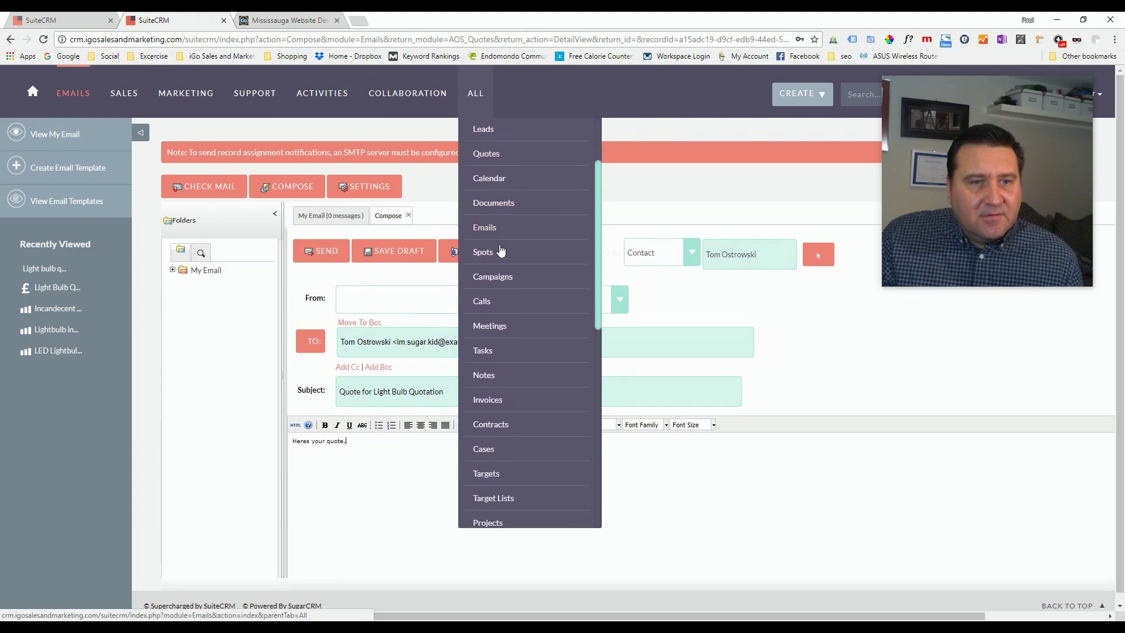
{"action": "scroll", "coordinate": [501, 288], "scroll_direction": "down", "scroll_amount": 5}
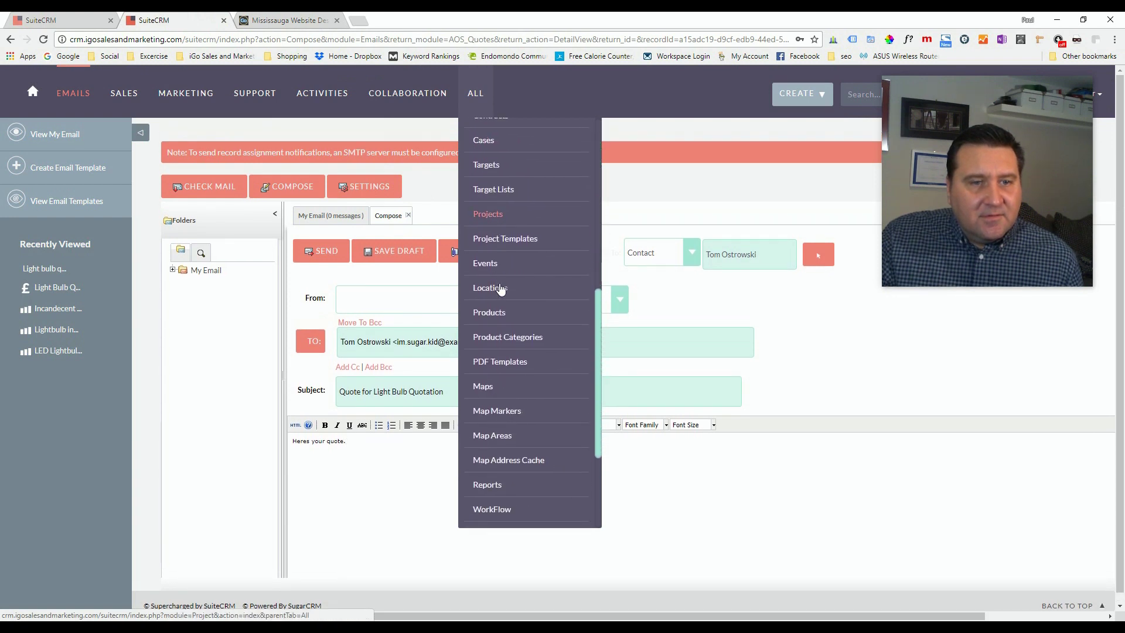
{"action": "scroll", "coordinate": [498, 291], "scroll_direction": "up", "scroll_amount": 4}
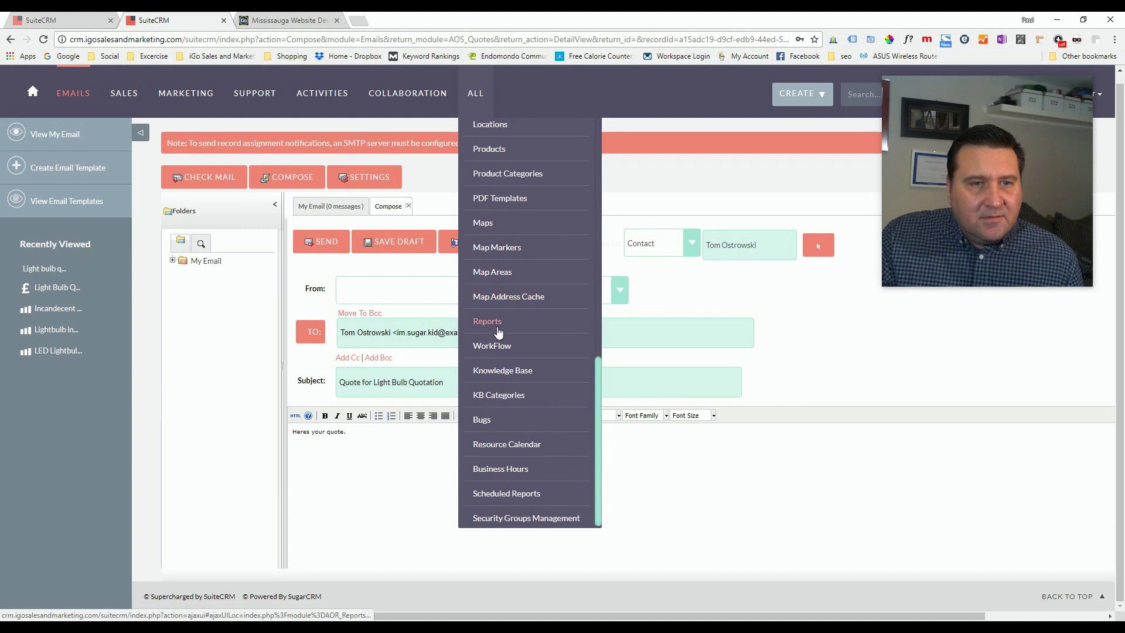
{"action": "scroll", "coordinate": [495, 293], "scroll_direction": "up", "scroll_amount": 3}
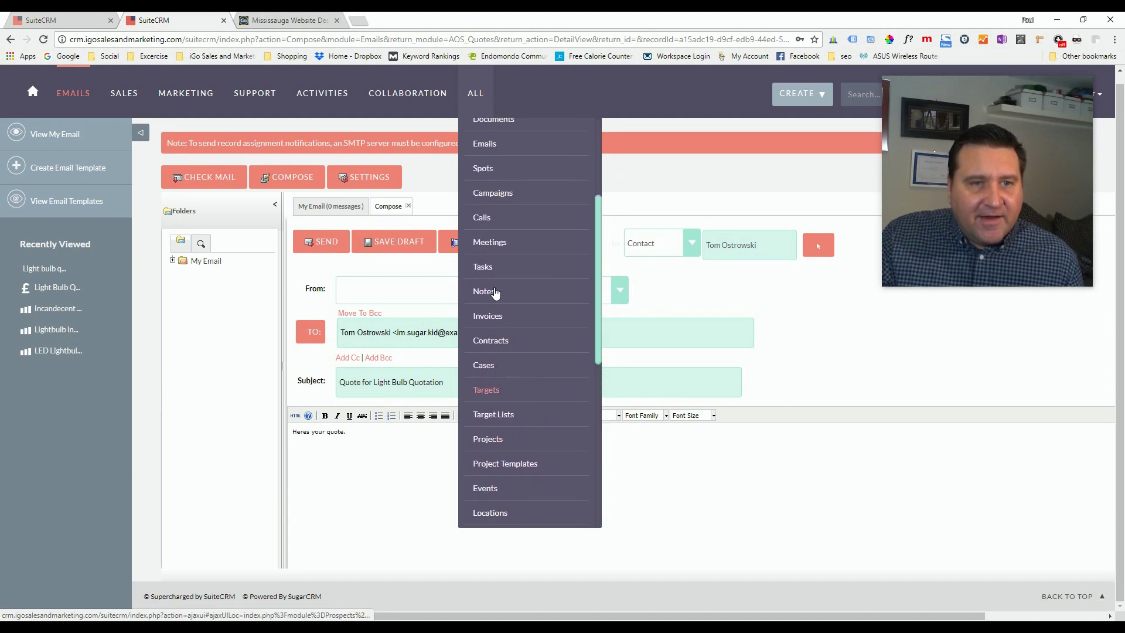
{"action": "scroll", "coordinate": [511, 268], "scroll_direction": "up", "scroll_amount": 2}
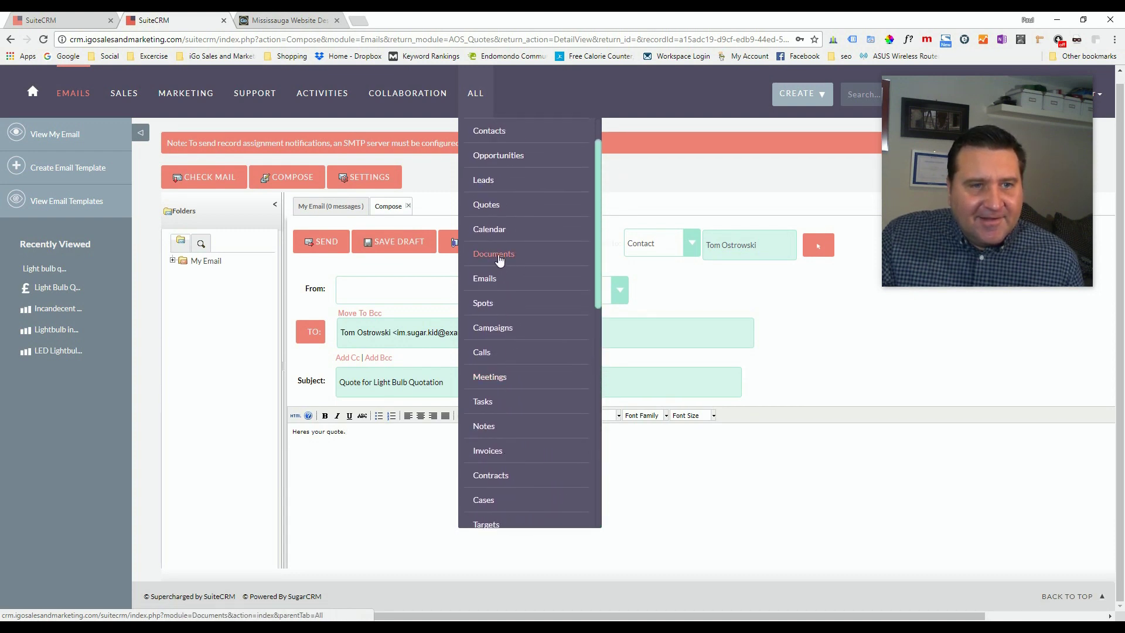
{"action": "left_click", "coordinate": [486, 208]}
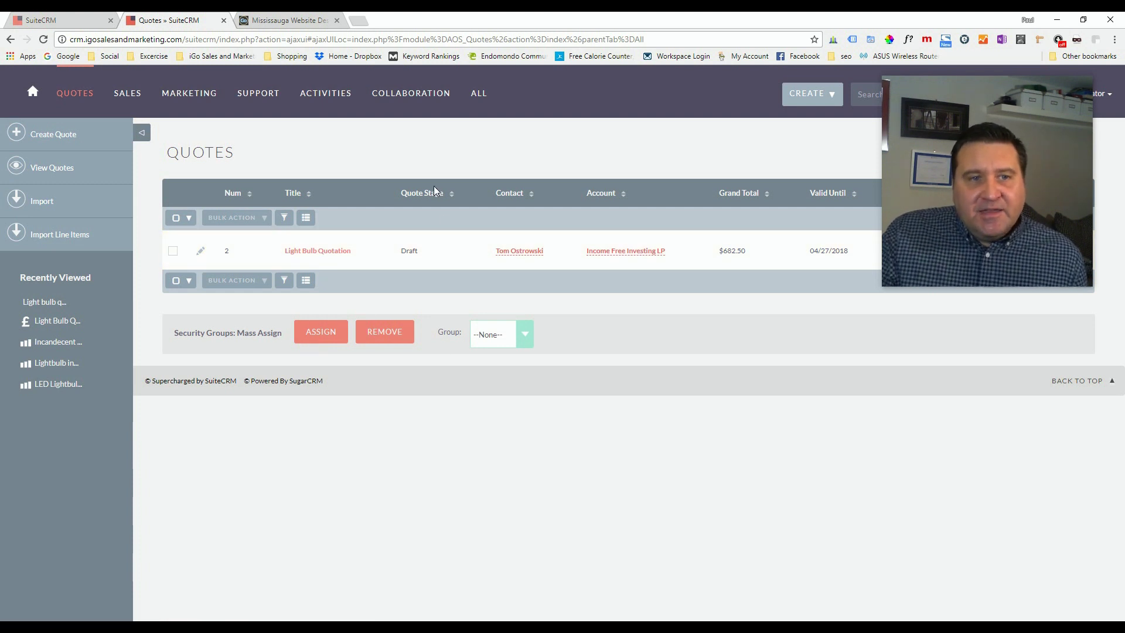
Step: Set the Light Bulb Quotation's stage to Delivered directly in the quotes list and save the change
{"action": "double_click", "coordinate": [414, 251]}
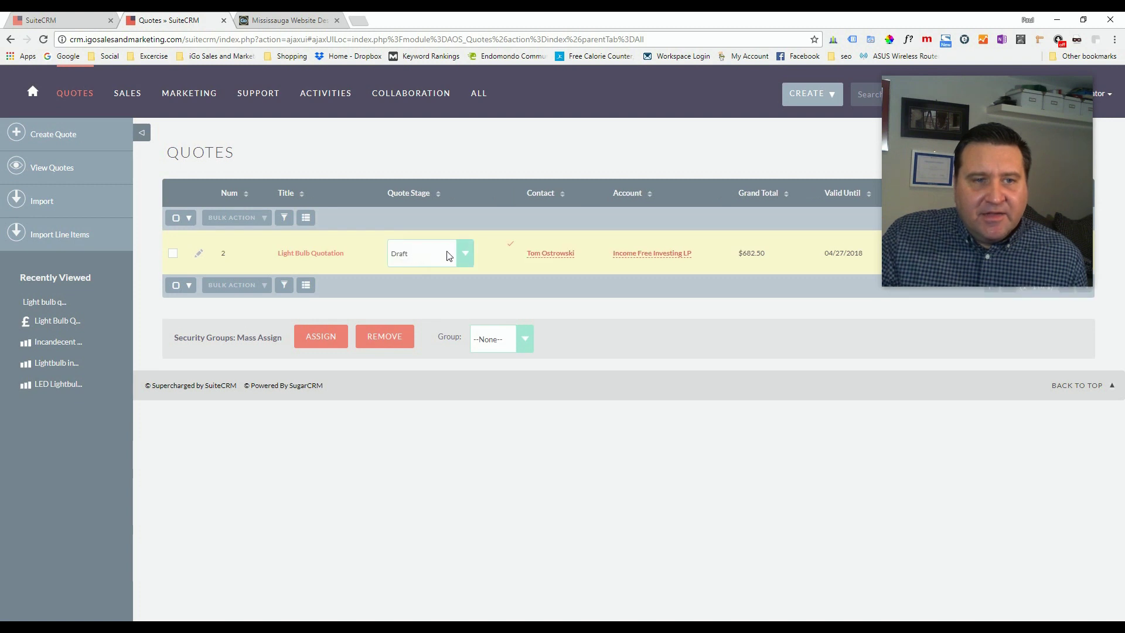
{"action": "left_click", "coordinate": [464, 253]}
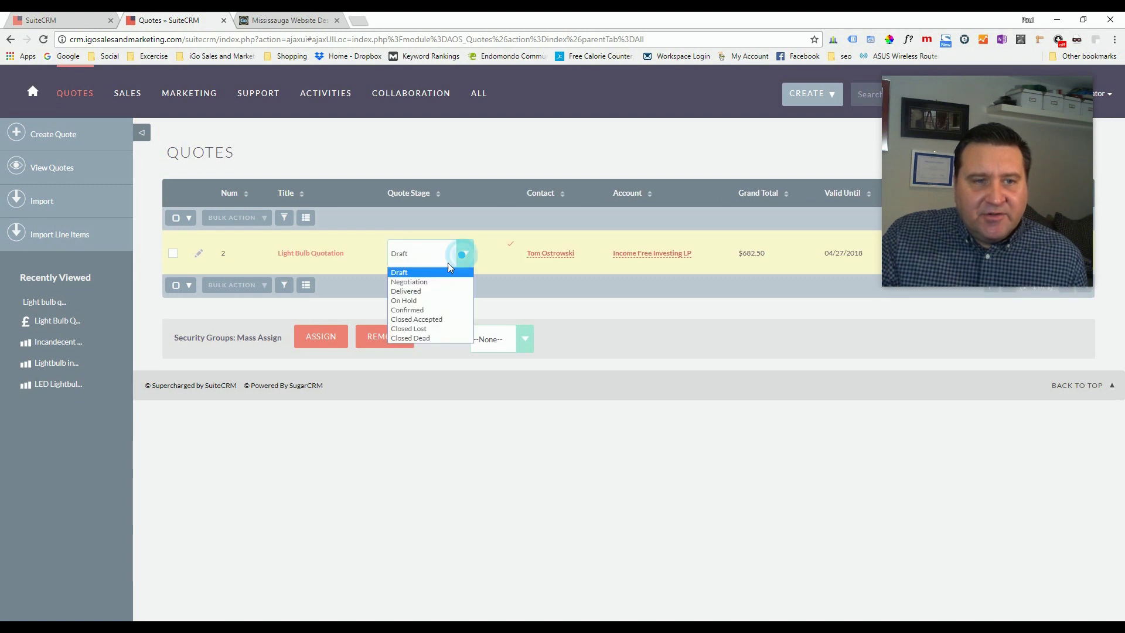
{"action": "left_click", "coordinate": [423, 290]}
{"action": "left_click", "coordinate": [510, 244]}
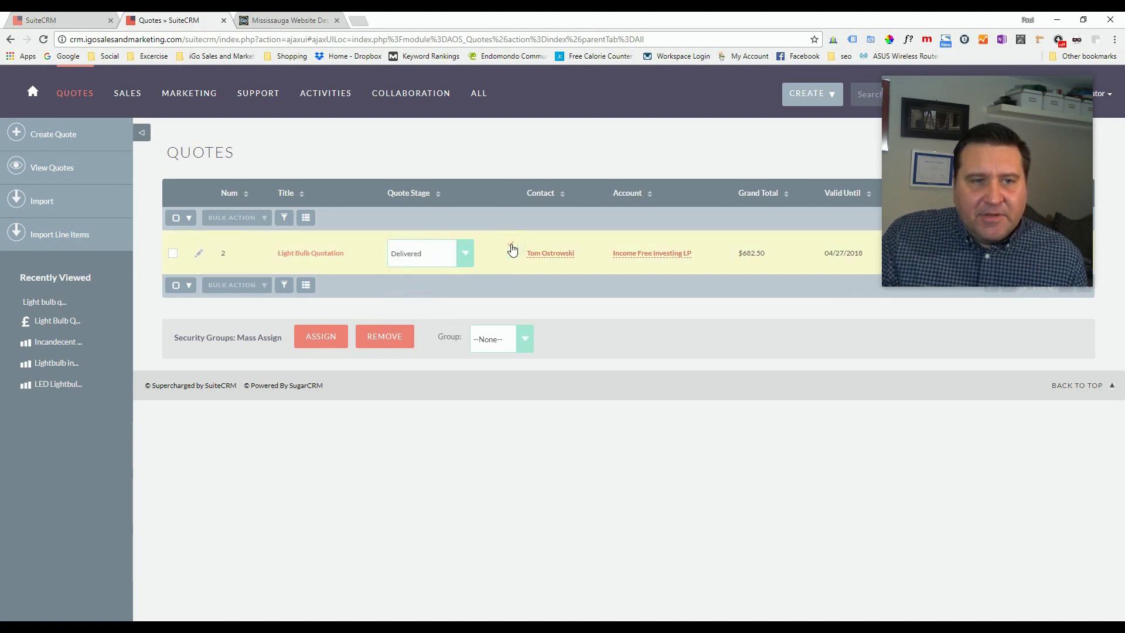